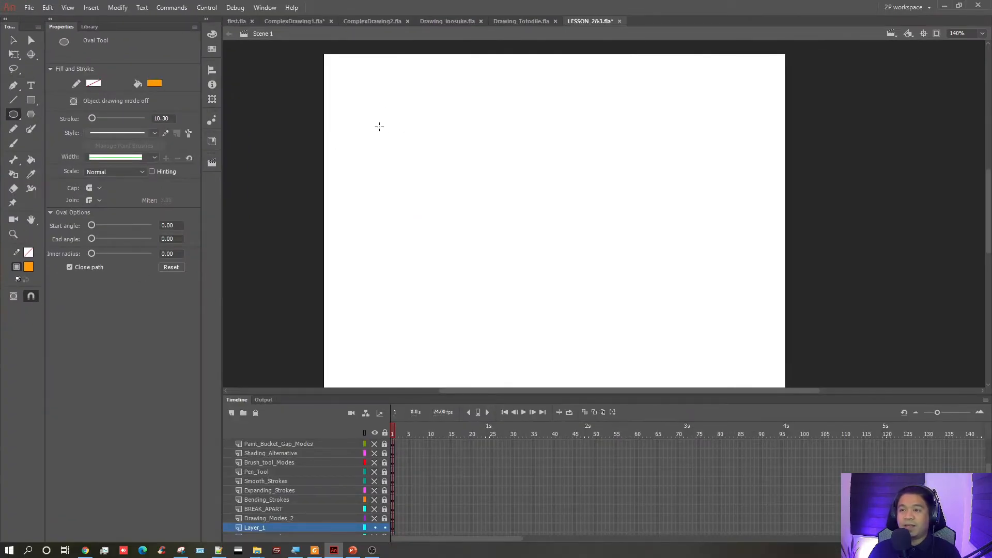
- Draw two separate orange circles without strokes on the stage, one about 132 px wide and a slightly larger one beside it
left_click_drag(379, 126, 473, 222)
left_click_drag(525, 151, 615, 262)
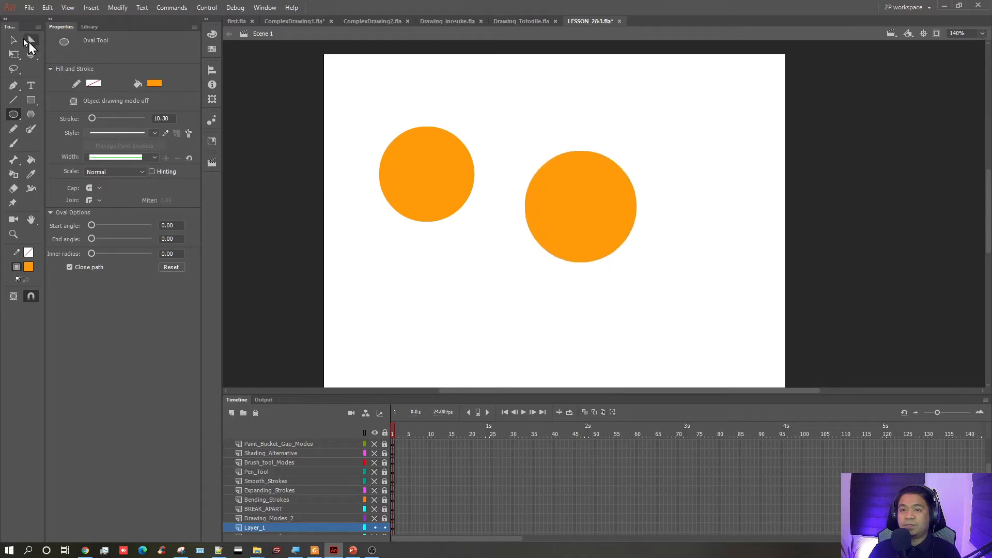
left_click(13, 40)
- Consult the Drawing Modes slide in PowerPoint, and merge the smaller orange circle with the larger one by overlapping and deselecting it
left_click(353, 549)
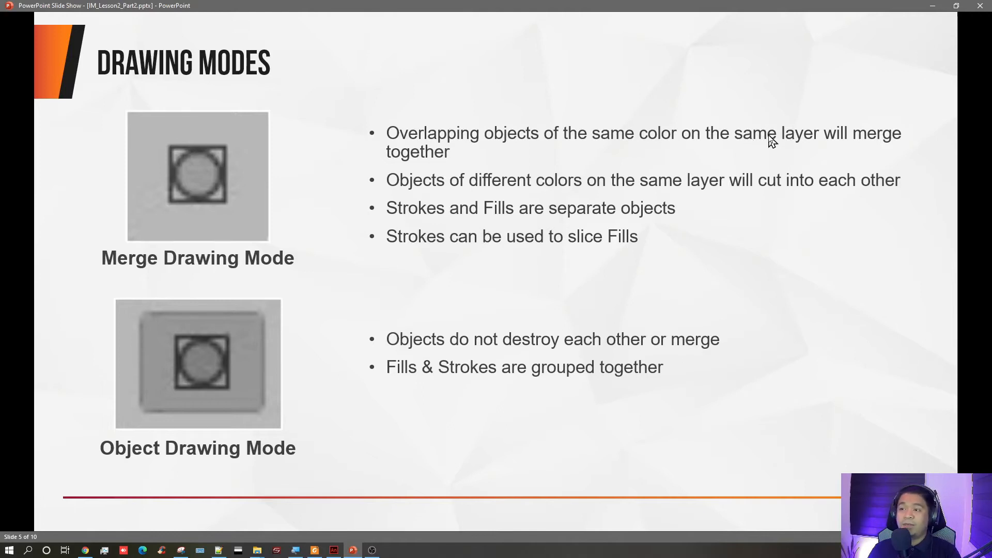
key("alt+Tab")
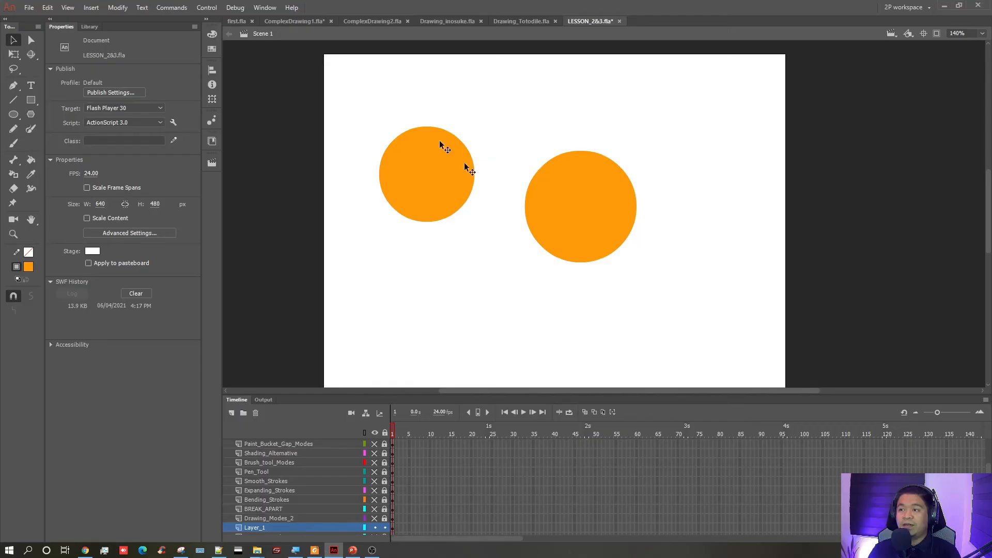
left_click(421, 166)
left_click_drag(445, 173, 527, 186)
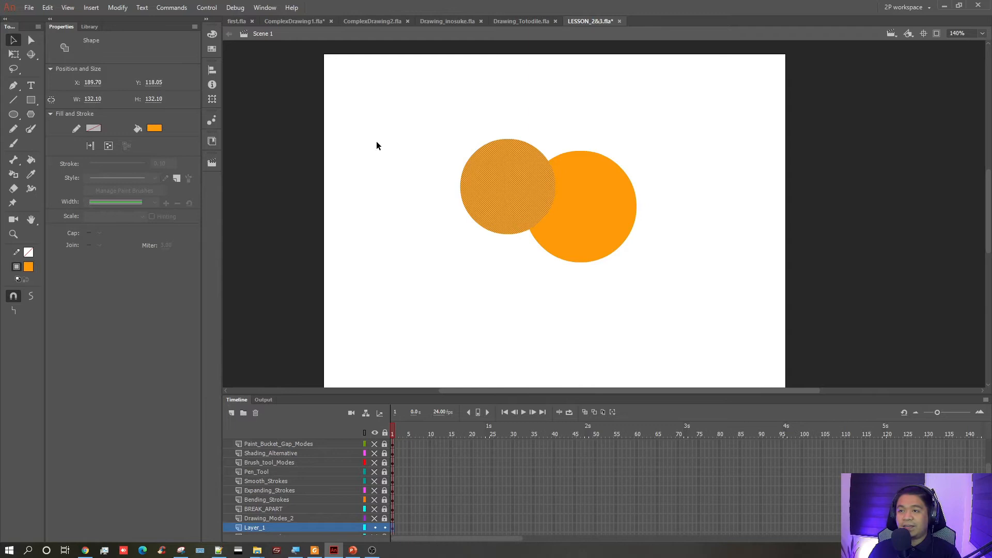
left_click(388, 165)
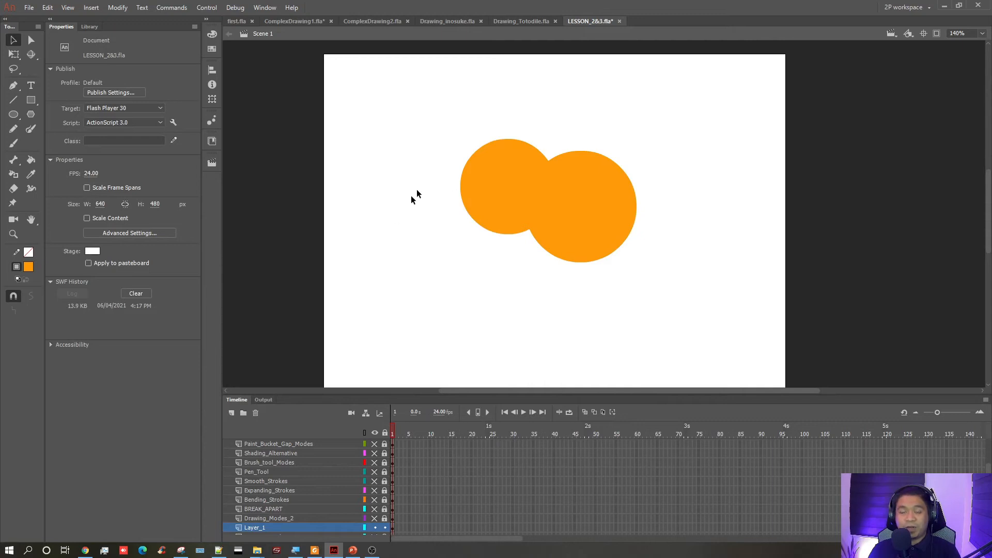
- Move the merged orange shape to the stage's upper-left area and recheck the Drawing Modes slide in PowerPoint
left_click_drag(474, 171, 356, 154)
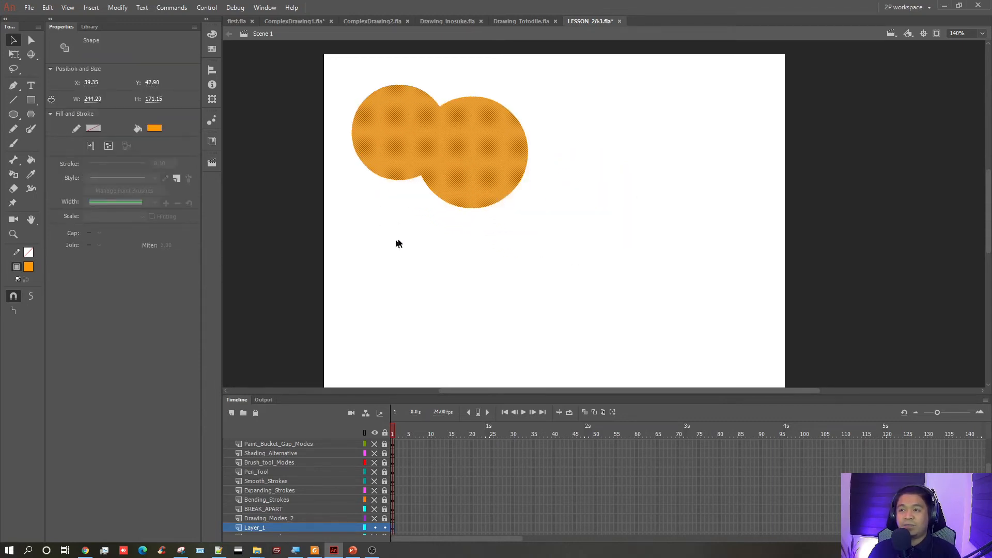
left_click(398, 241)
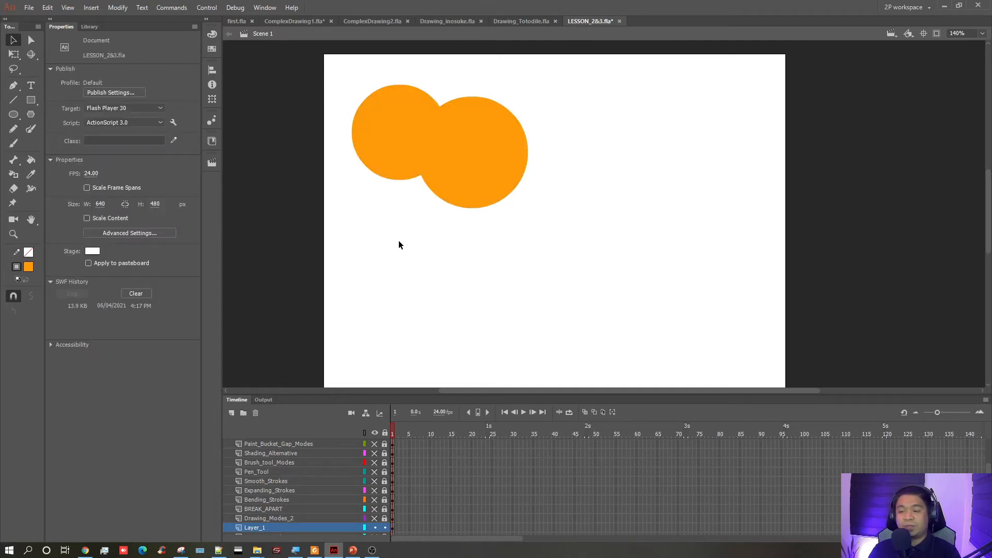
key("alt+Tab")
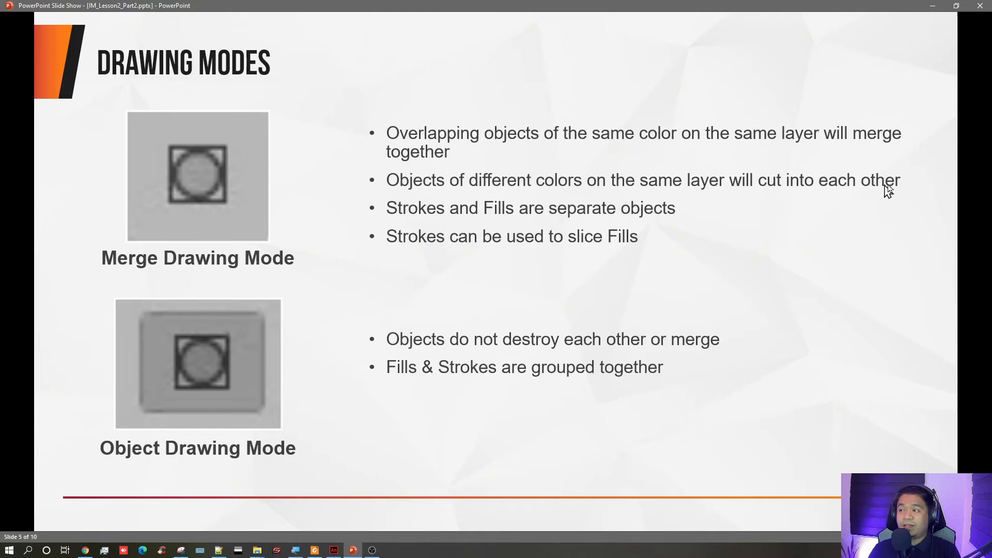
key("alt+Tab")
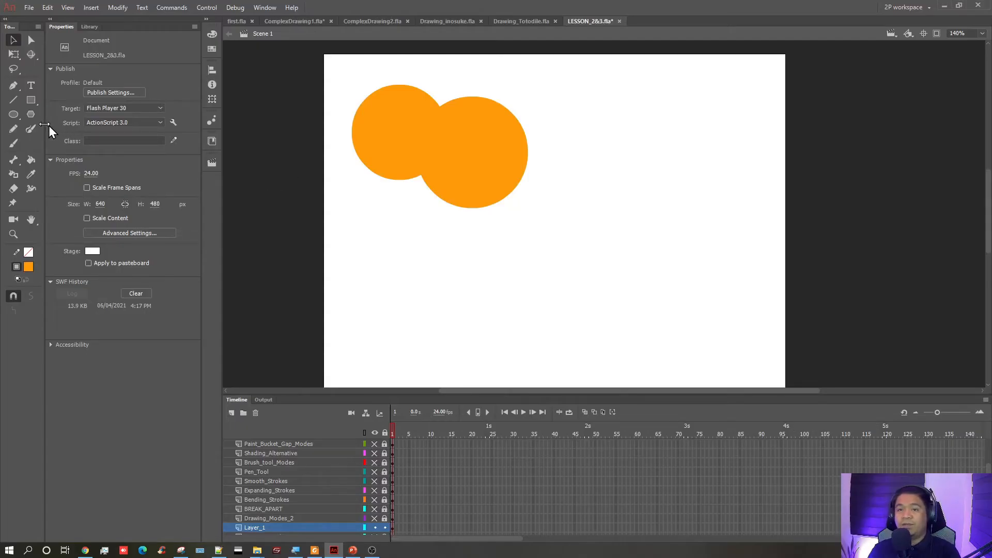
- Draw an orange circle about 102 px wide below the merged shape and a bright green circle about 140 px wide beside it
left_click(27, 127)
left_click_drag(381, 251, 455, 325)
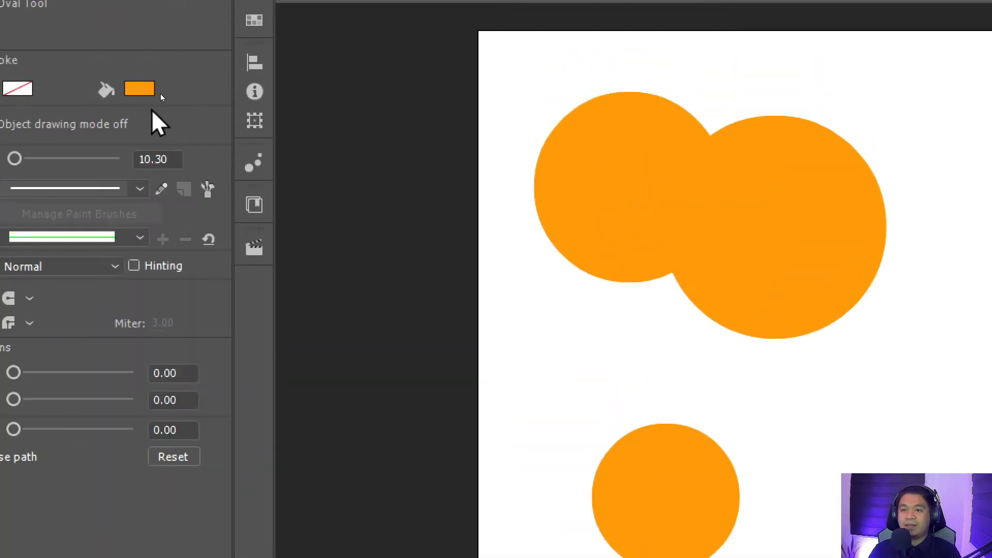
left_click(147, 92)
left_click(324, 154)
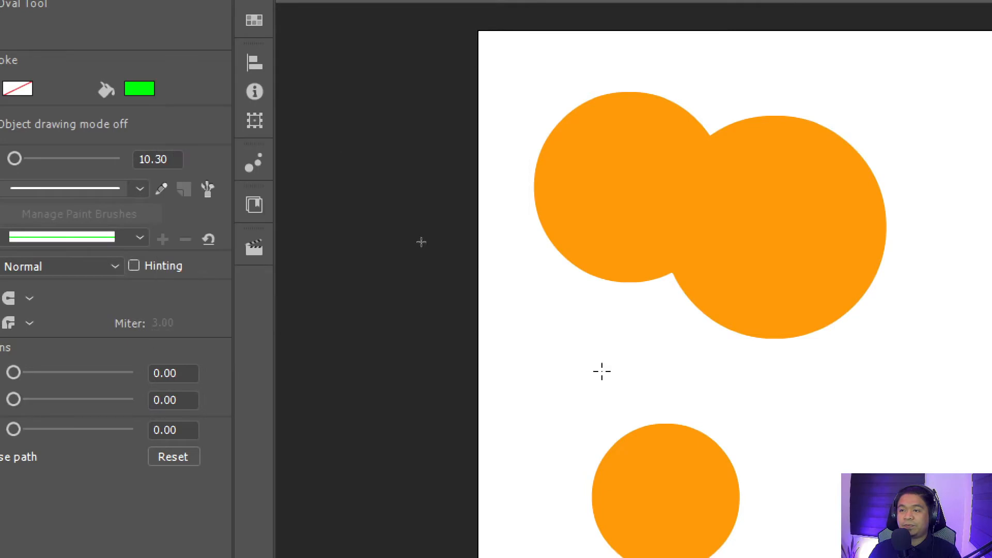
left_click_drag(623, 271, 812, 474)
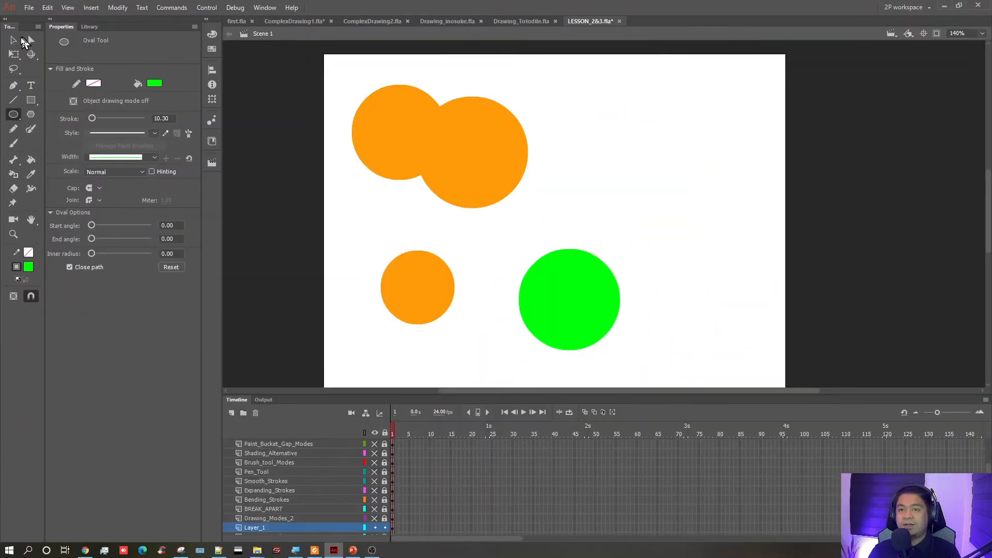
- Move the small orange circle closer to the green circle, and select each one in turn to compare them as separate shapes
left_click(20, 43)
left_click_drag(416, 295, 461, 292)
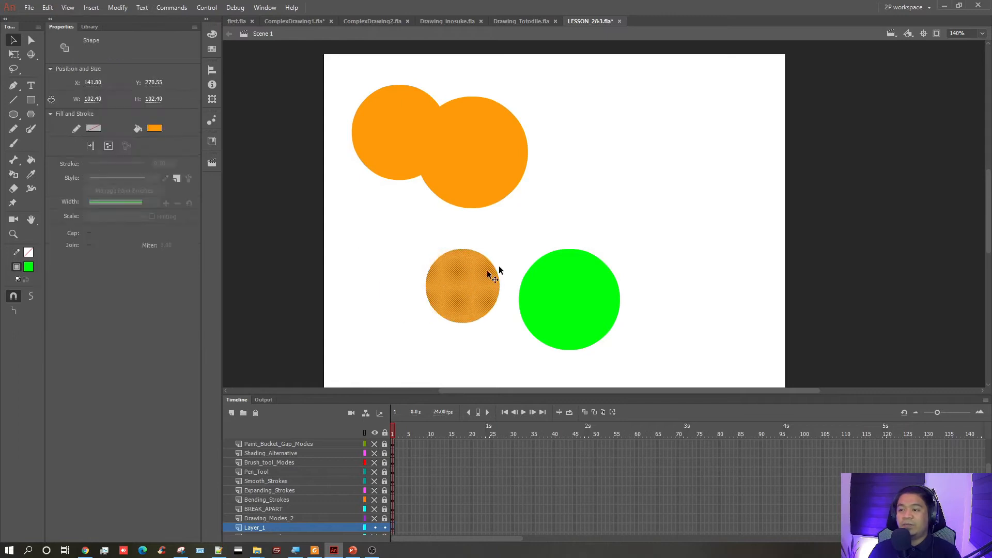
left_click(528, 290)
left_click(481, 292)
left_click(563, 304)
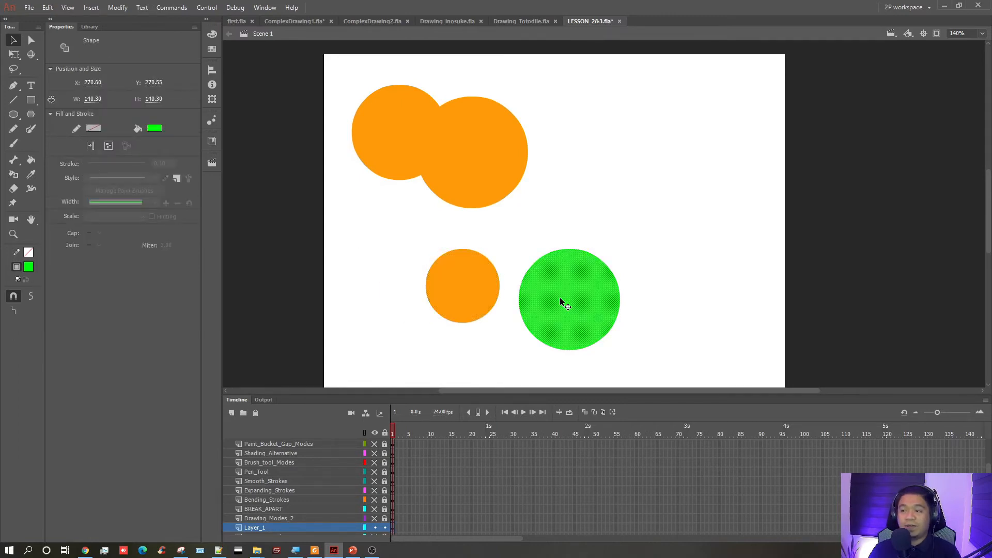
left_click(471, 302)
left_click(500, 255)
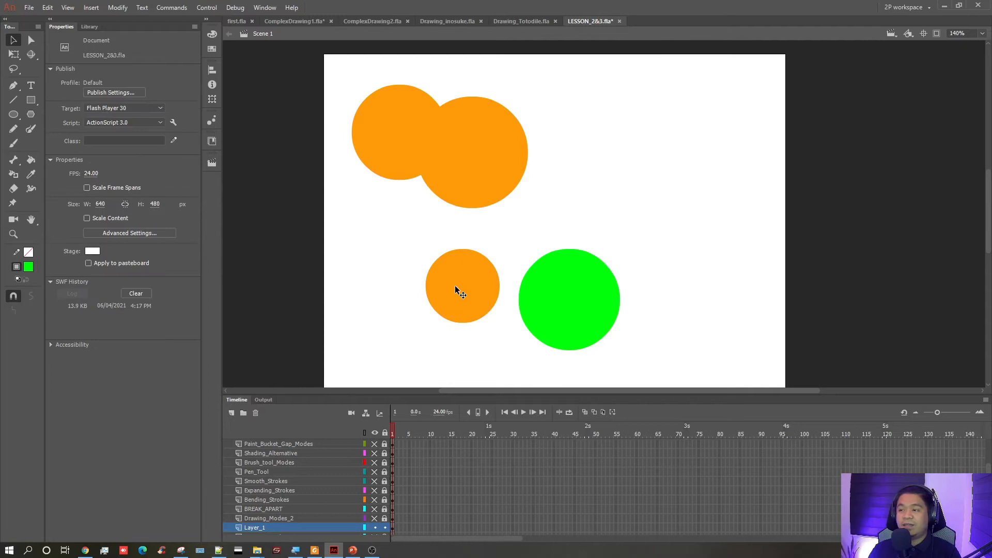
- Cut the green circle into a crescent by overlapping, deselecting and removing the orange circle, and revisit the Drawing Modes slide in PowerPoint
left_click_drag(455, 289, 582, 295)
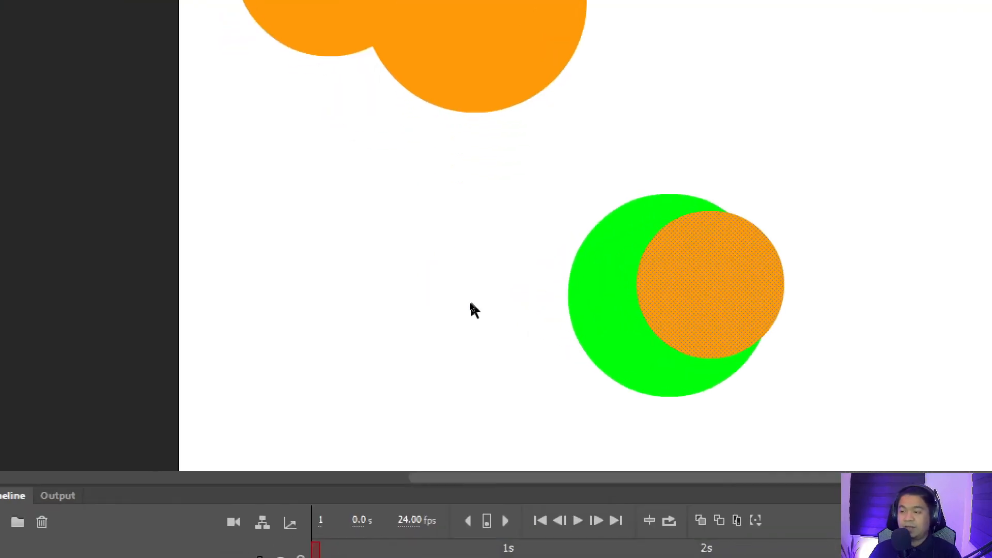
left_click(388, 245)
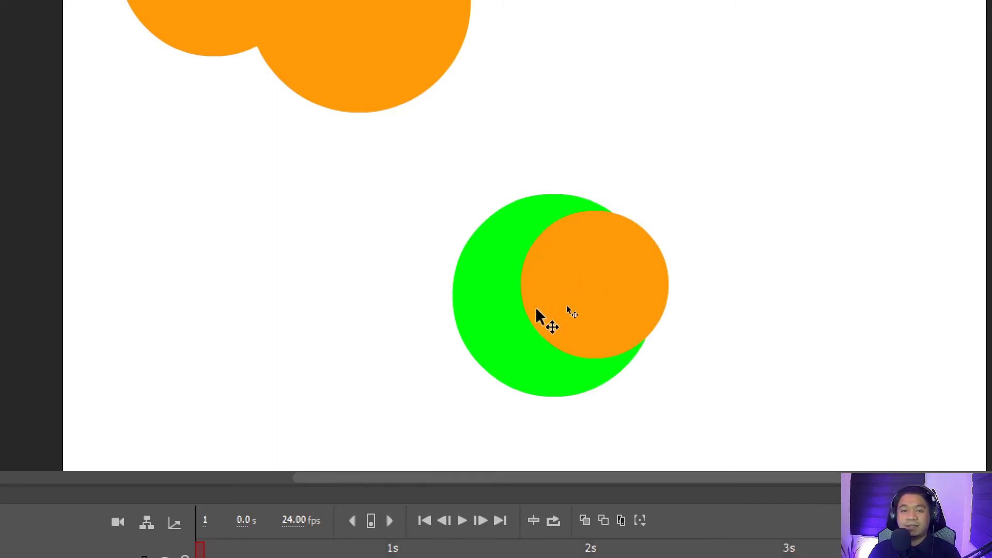
left_click_drag(542, 312, 703, 262)
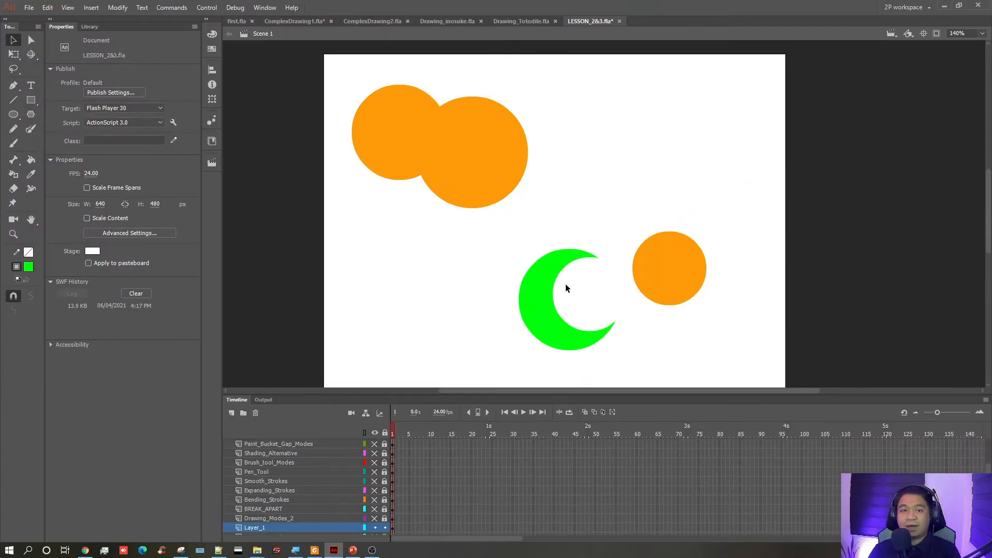
key("alt+Tab")
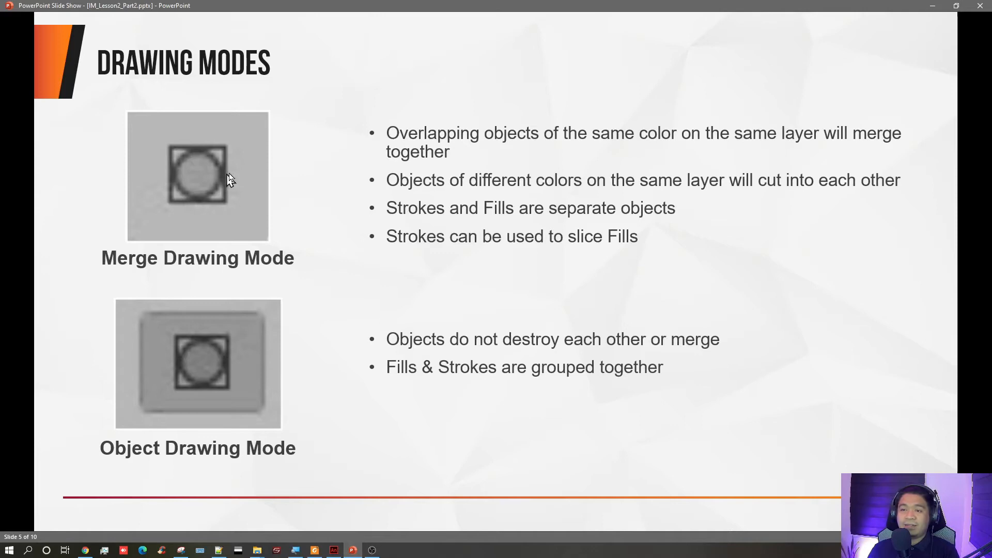
key("alt+Tab")
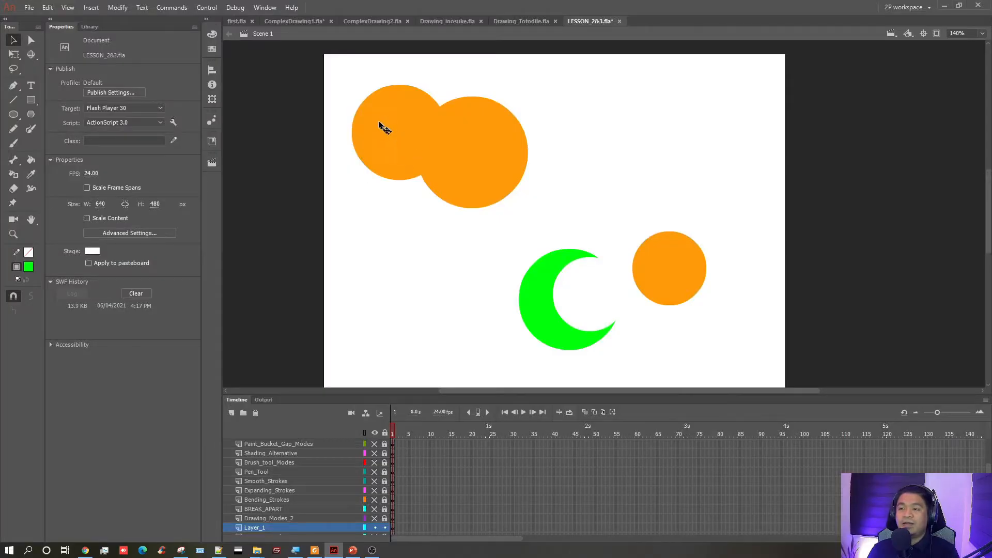
- Shift the merged orange shape slightly and move the small orange circle back next to the green crescent's open side
mouse_move(465, 166)
left_mouse_down()
mouse_move(527, 148)
mouse_move(475, 161)
left_mouse_up()
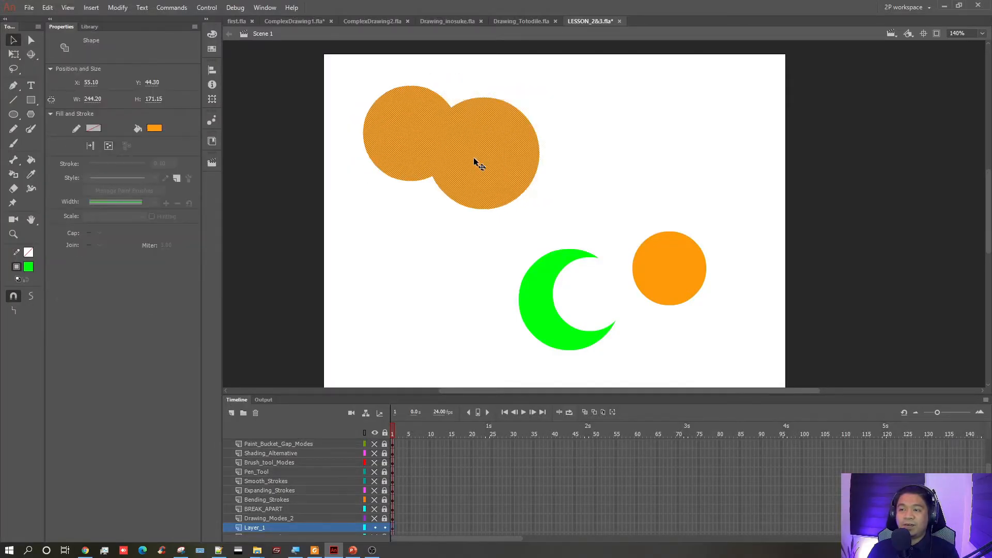
left_click(646, 266)
left_click_drag(671, 268, 643, 277)
left_click(468, 266)
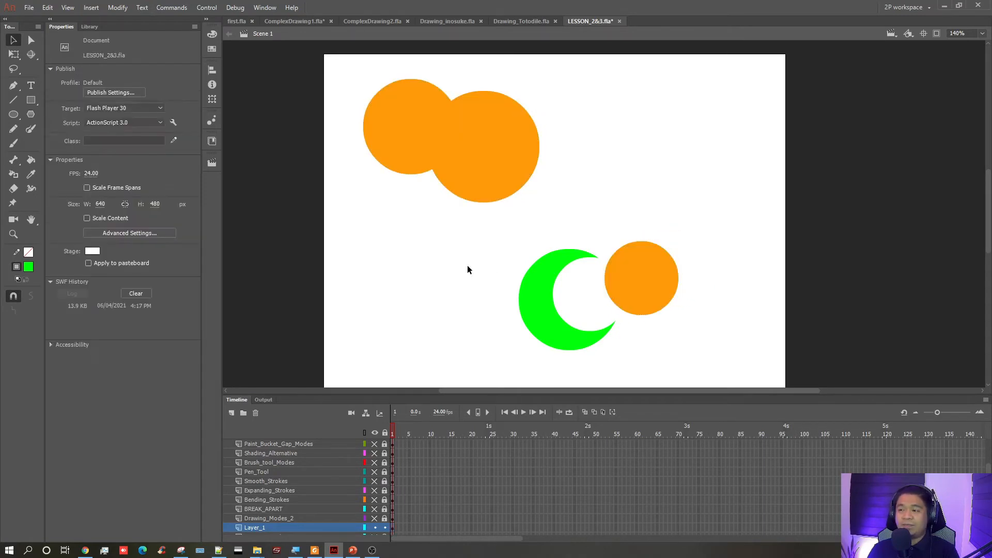
- Check the Drawing Modes slide in PowerPoint, and draw a square with a black stroke of 5 and a #00CCFF fill in the stage's upper-right area
key("alt+Tab")
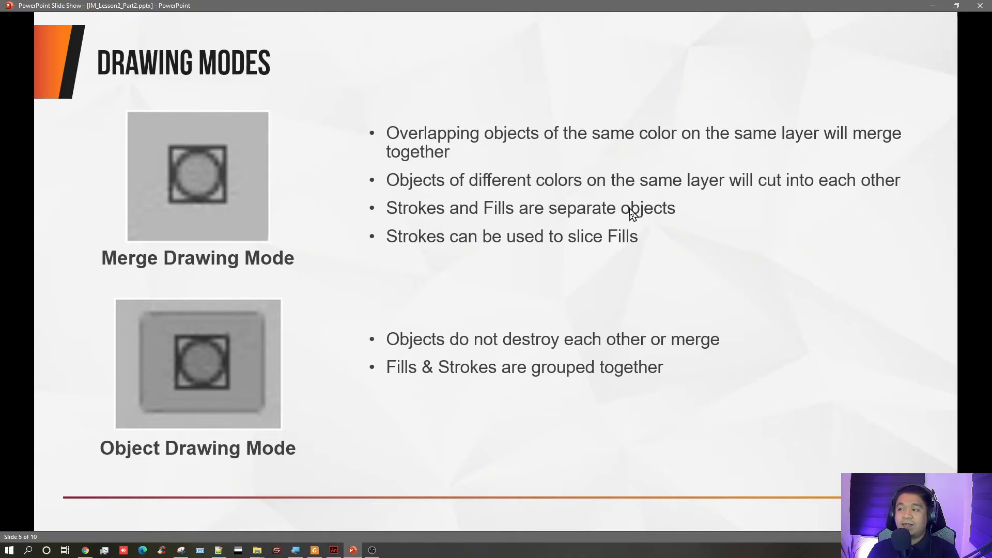
key("alt+Tab")
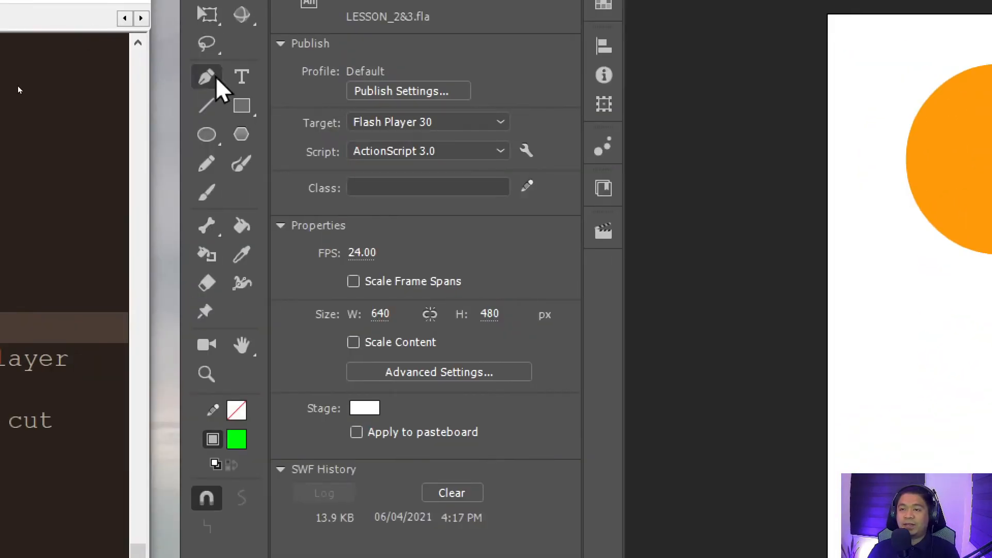
left_click(241, 105)
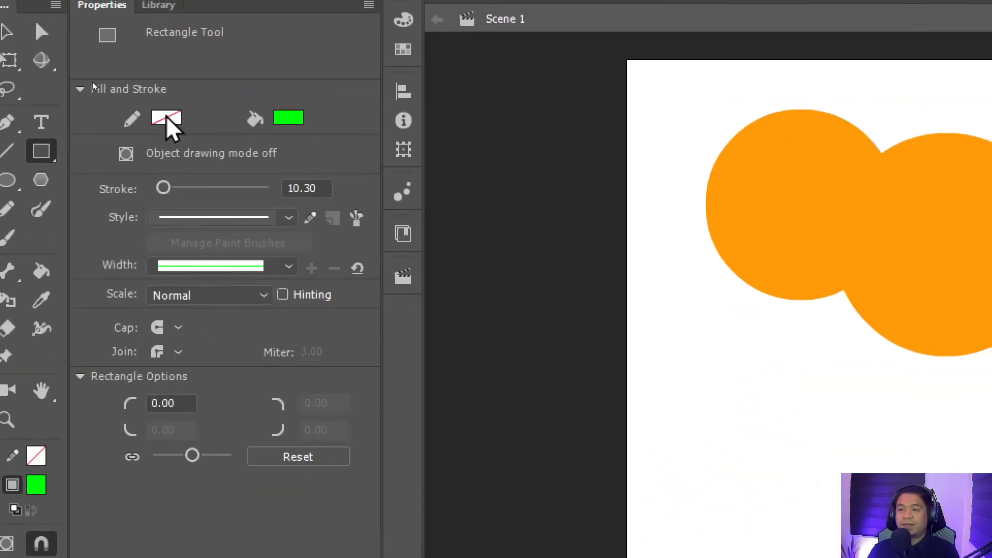
left_click(166, 118)
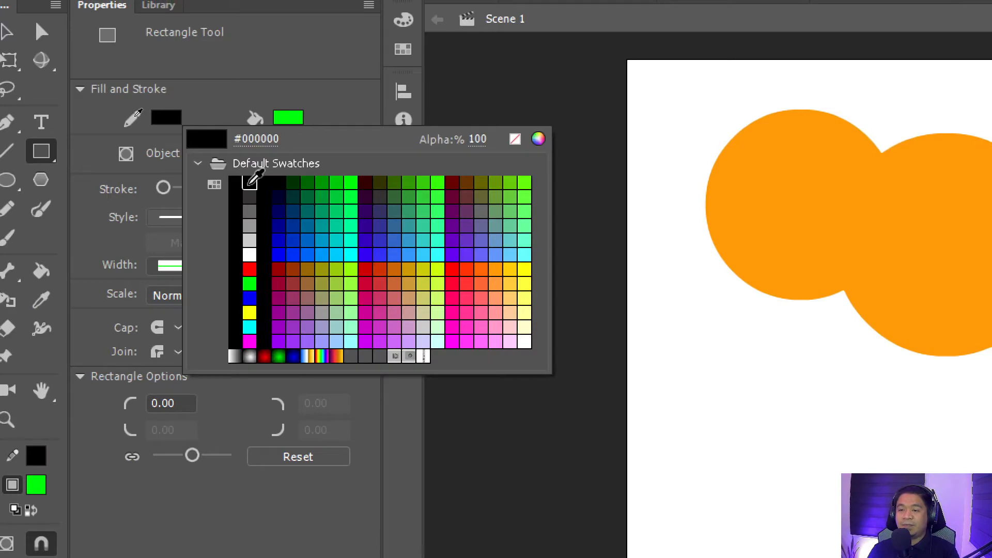
left_click(250, 183)
left_click(320, 185)
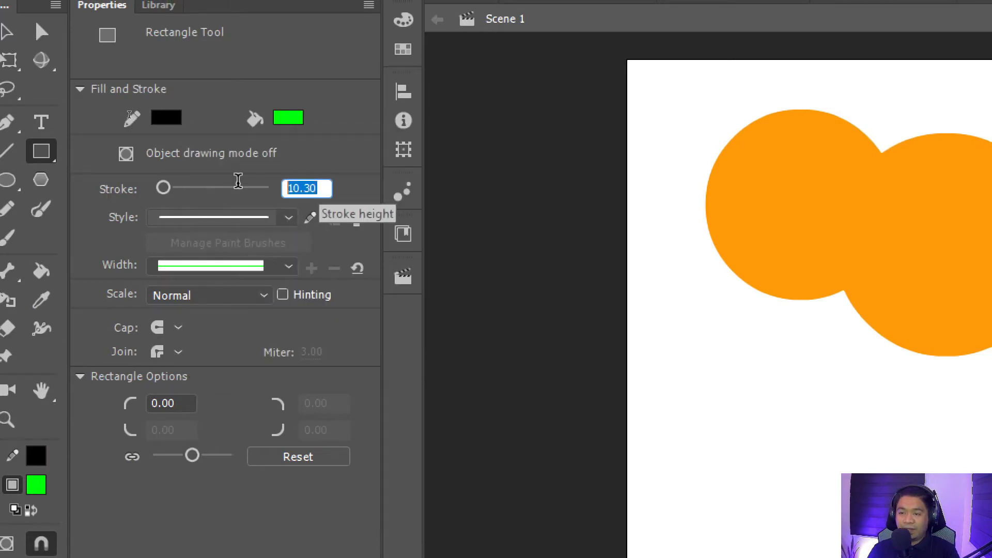
type("5")
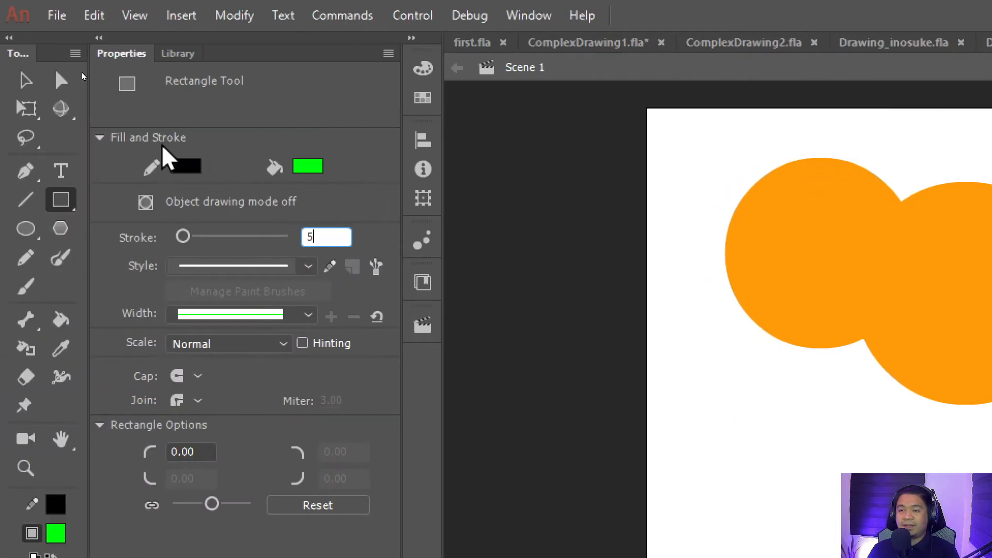
left_click(306, 168)
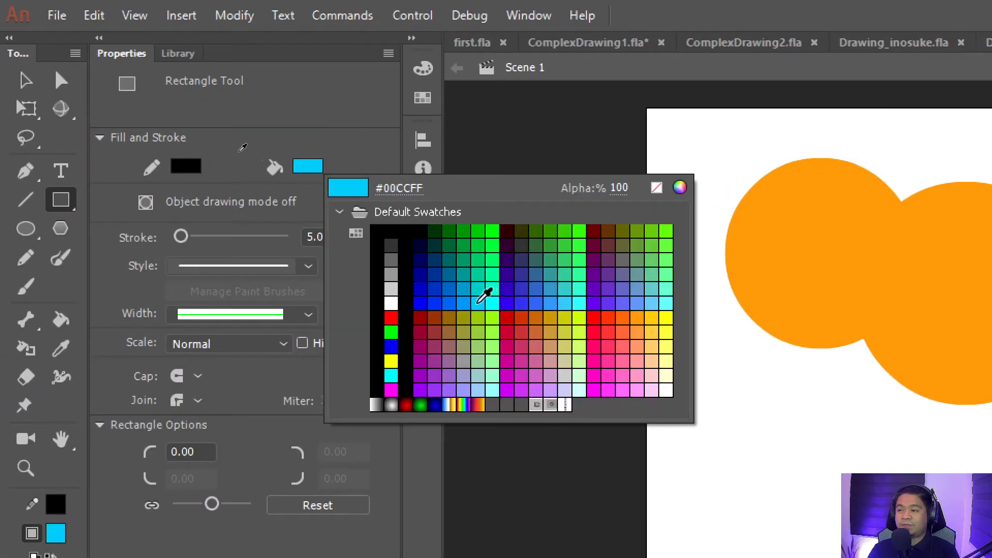
left_click(478, 302)
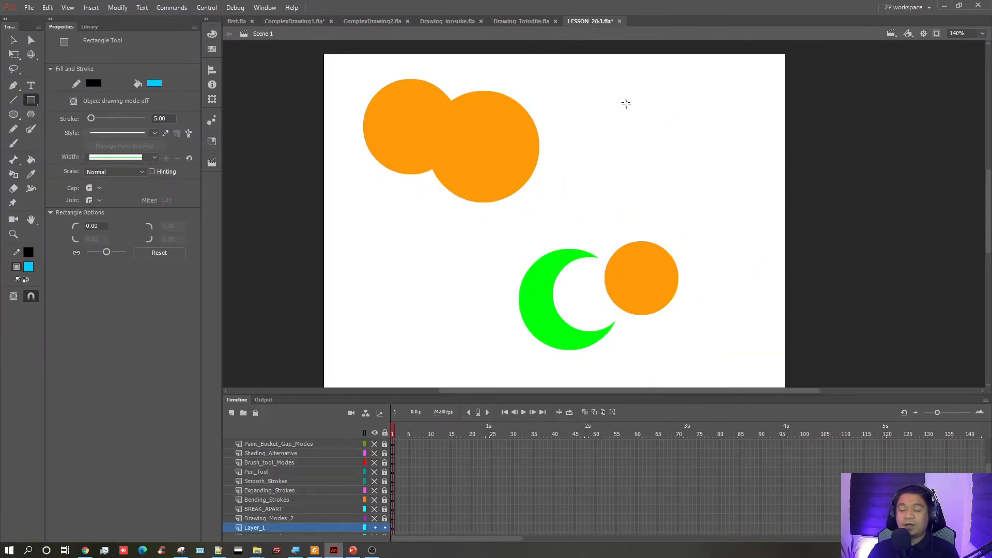
left_click_drag(621, 101, 704, 183)
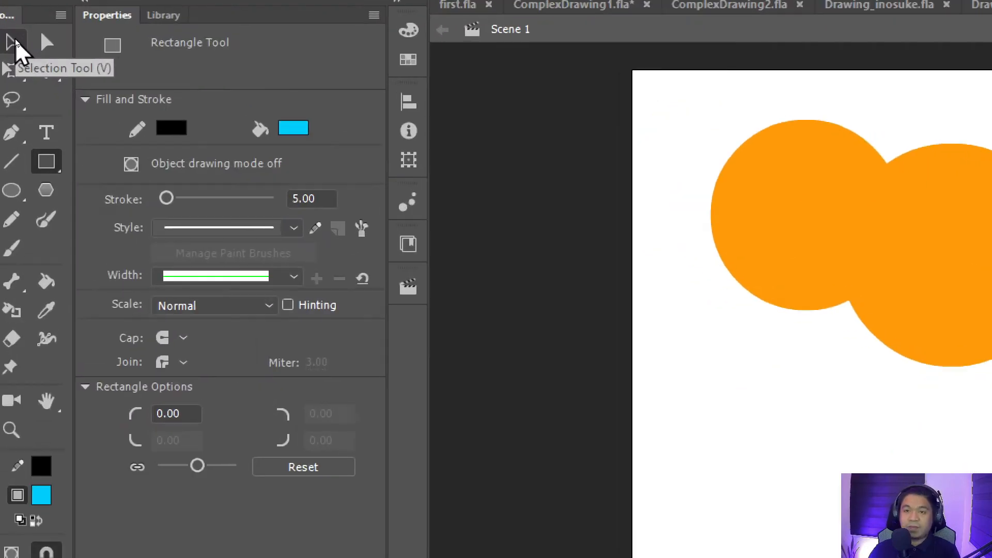
- Move the square's blue fill out of its black outline to the lower right, and review the slide's stroke-slicing point in PowerPoint
left_click(15, 43)
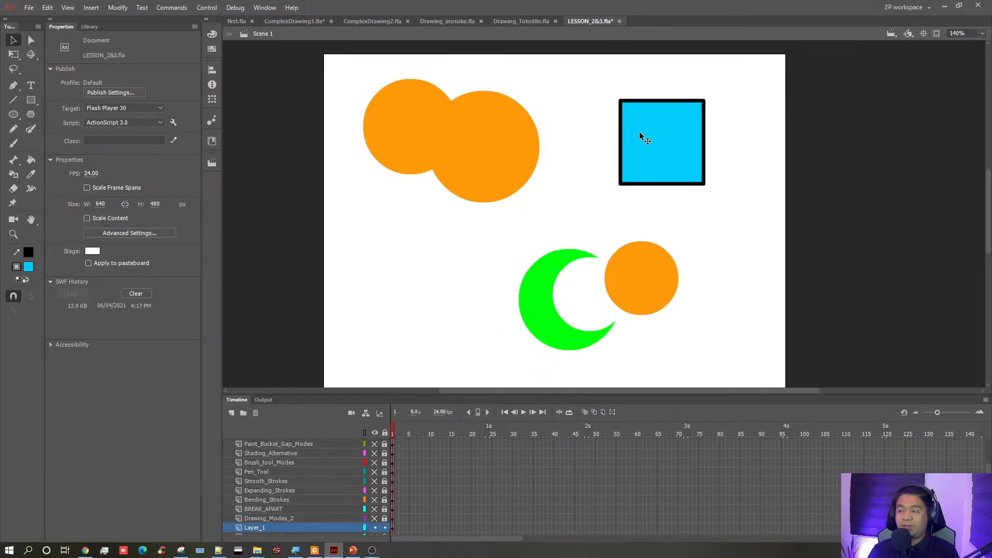
left_click_drag(653, 122, 725, 211)
left_click(737, 134)
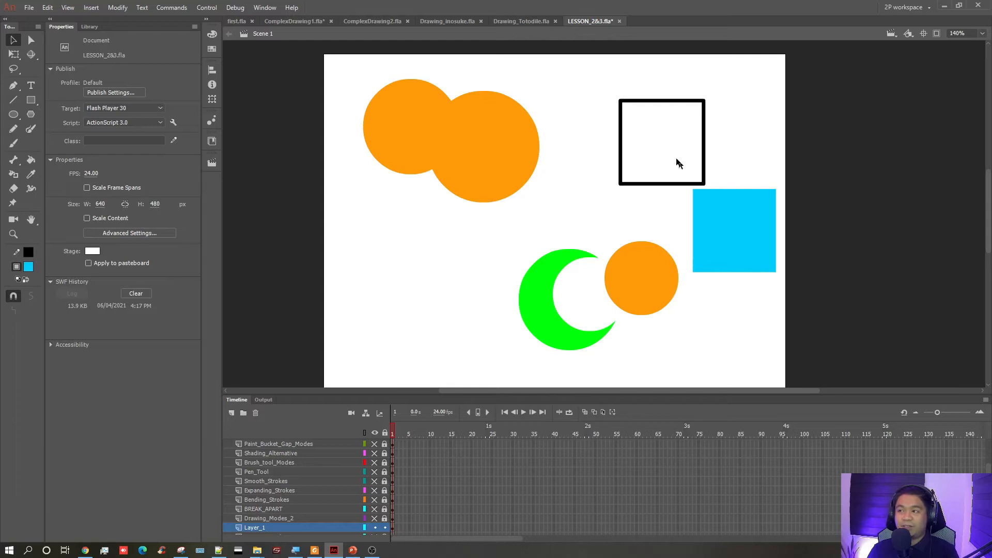
key("alt+Tab")
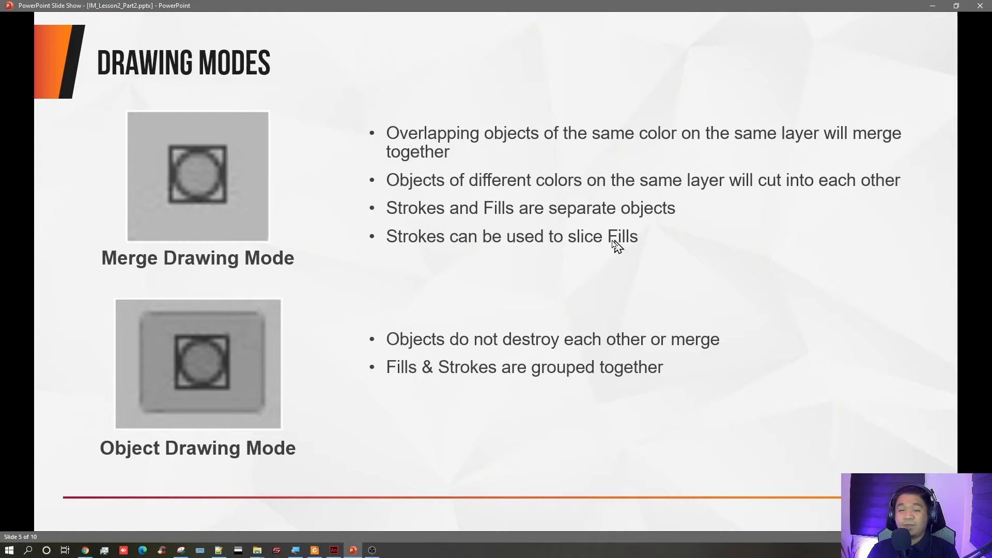
key("alt+Tab")
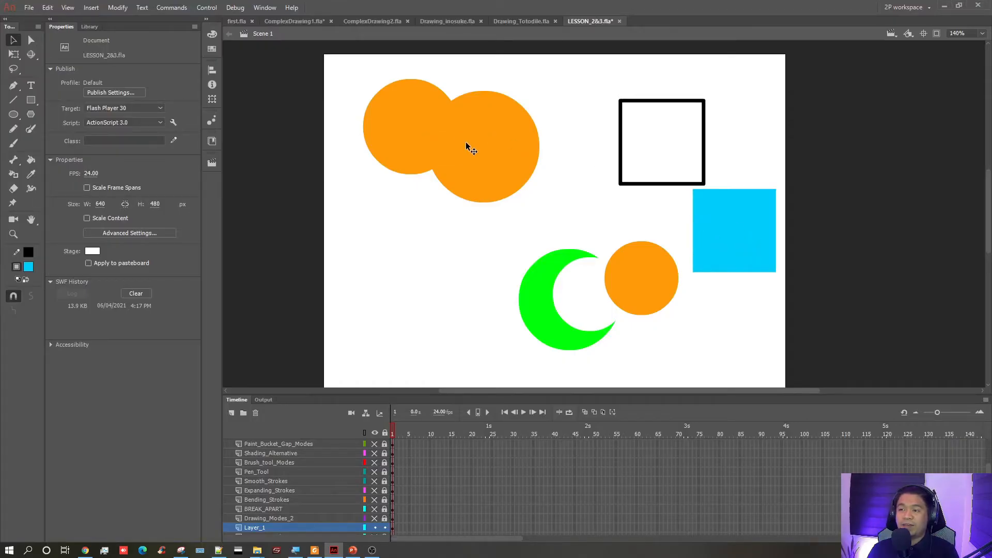
- Move the merged orange shape slightly down and left, and shift the green crescent and small orange circle left to sit beneath it
left_click_drag(482, 157, 466, 180)
left_click_drag(615, 324, 475, 324)
left_click_drag(614, 289, 508, 281)
left_click(622, 280)
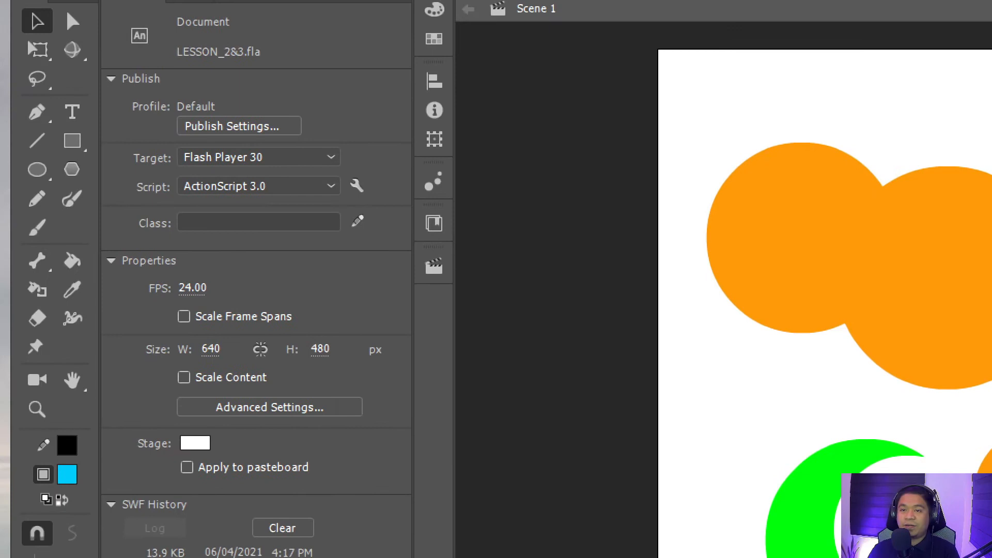
- Draw two crossing diagonal black lines with stroke 5 through the merged orange shape, the small orange circle and the green crescent
left_click(39, 141)
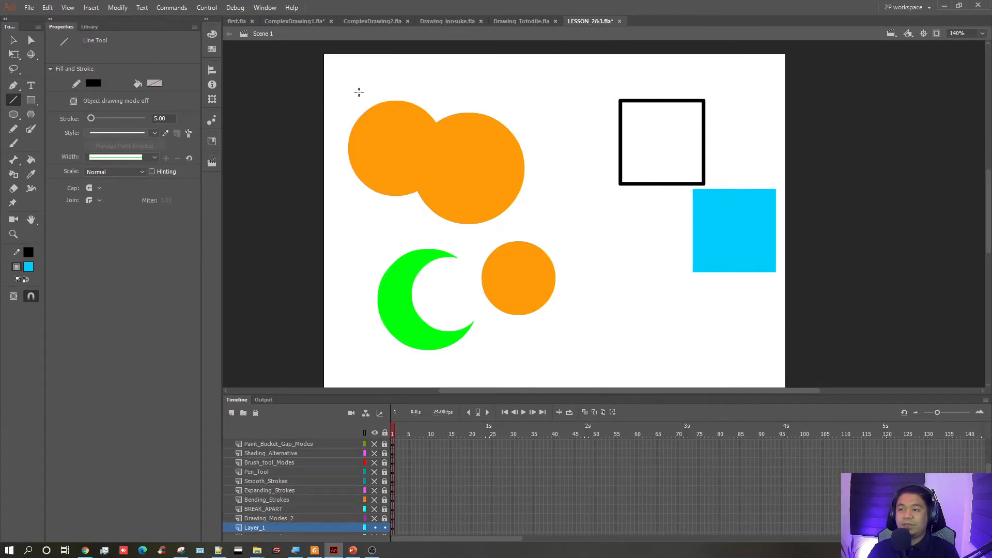
left_click_drag(372, 75, 561, 335)
left_click_drag(526, 95, 356, 370)
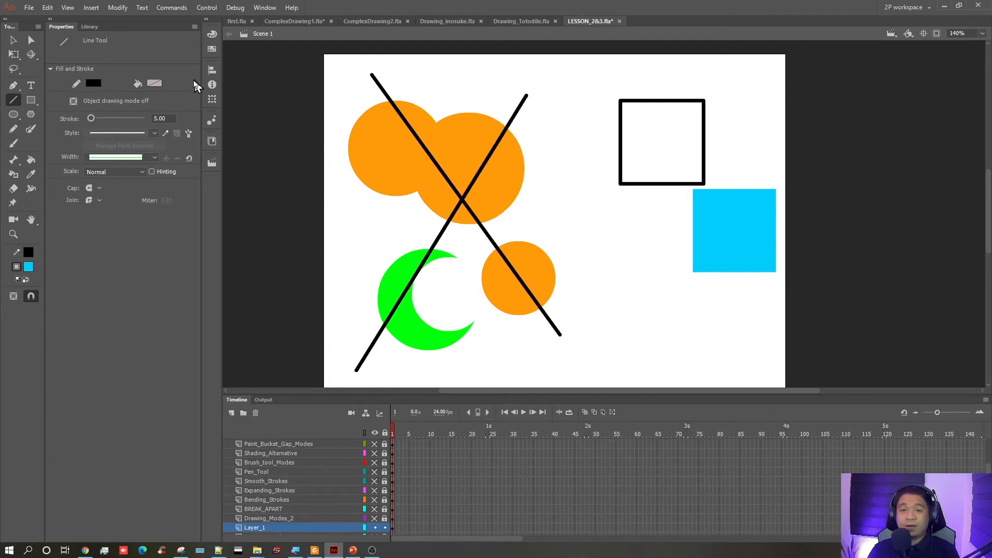
- Change the stroke color to pinkish red and draw one diagonal and one horizontal line across the merged orange shape
left_click(97, 82)
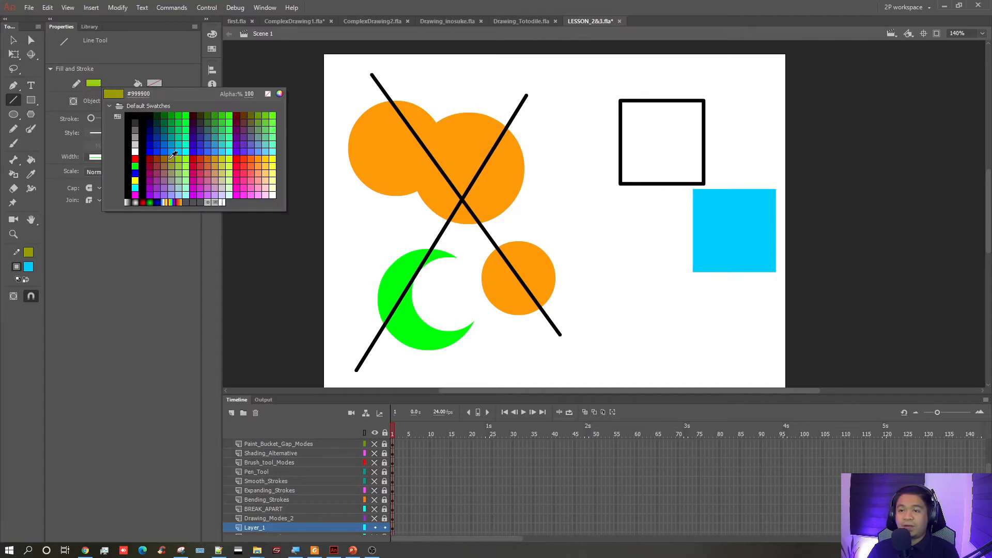
left_click(239, 170)
left_click_drag(477, 76, 369, 237)
left_click_drag(333, 166, 545, 170)
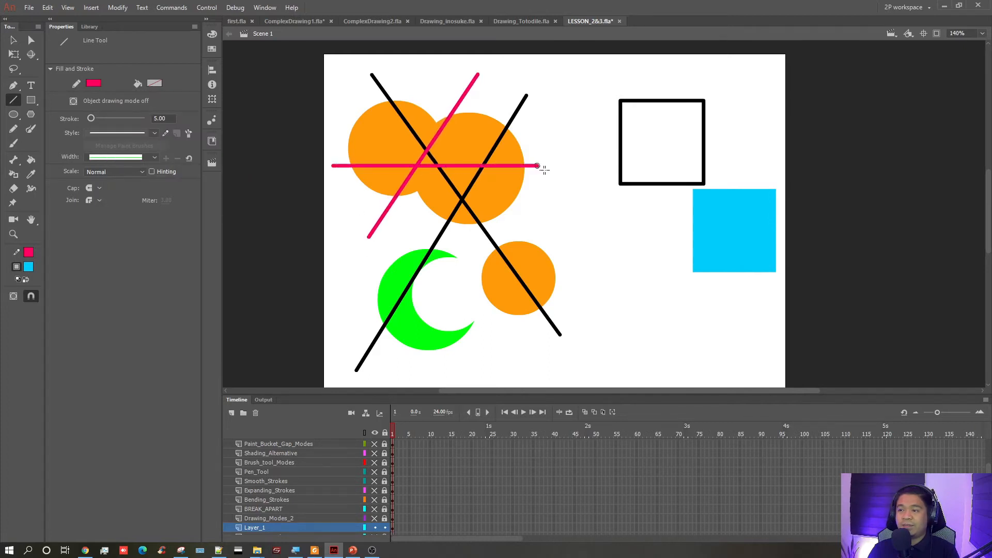
- Check the slide's stroke-slicing point in PowerPoint, and pull the small orange circle's halves and the crescent's left slice away from the black lines
key("v")
key("alt+Tab")
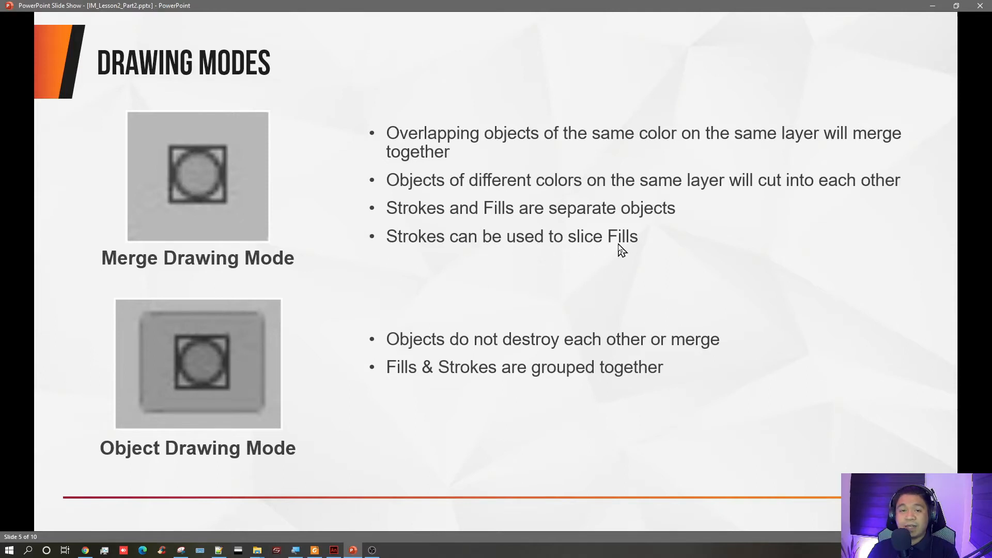
key("alt+Tab")
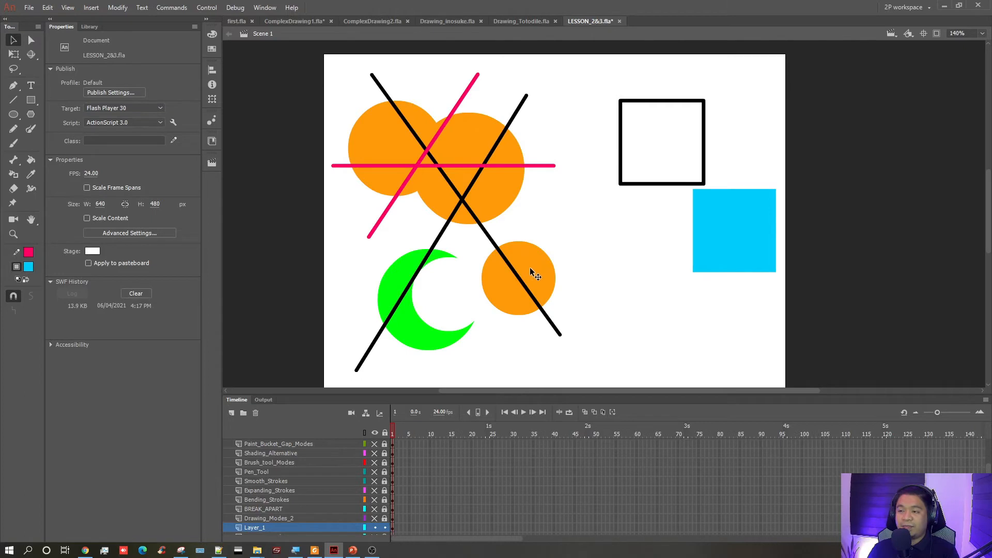
left_click_drag(529, 267, 548, 250)
left_click_drag(505, 279, 499, 306)
left_click(394, 279)
left_click_drag(394, 279, 374, 279)
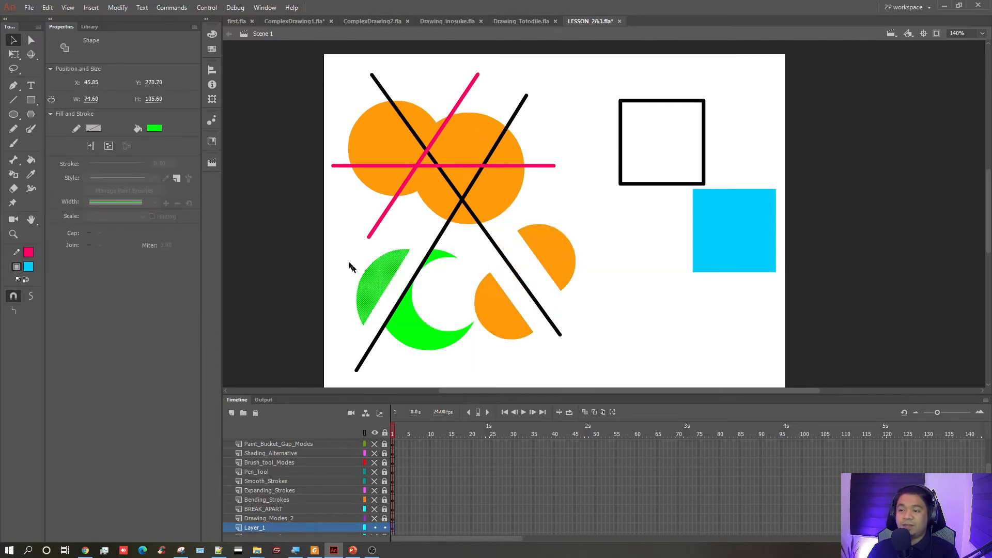
- Pull the sliced lower, left and upper pieces of the merged shape's left circle away from the lines
left_click(355, 216)
left_click_drag(380, 178, 366, 191)
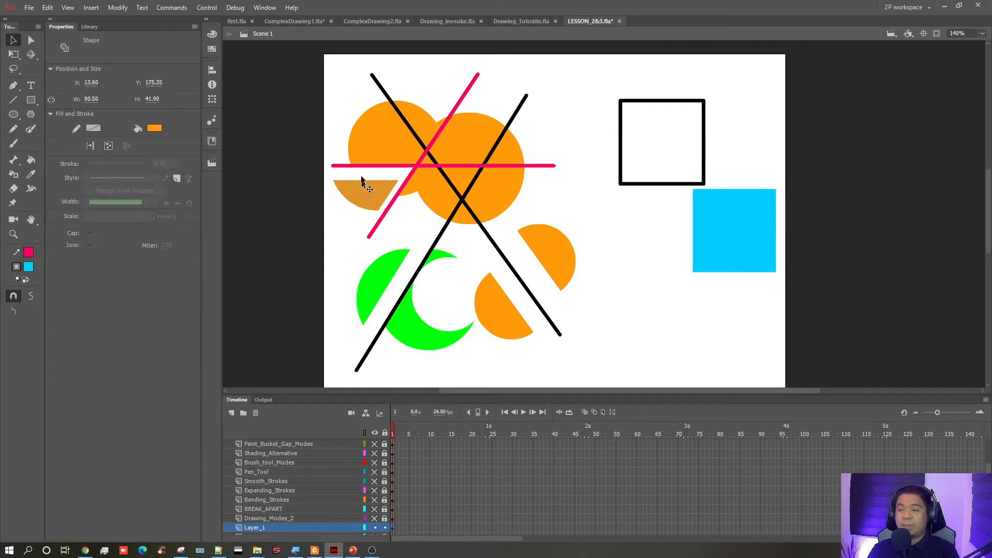
left_click(341, 117)
left_click(381, 138)
mouse_move(381, 137)
left_mouse_down()
mouse_move(367, 132)
mouse_move(429, 106)
left_mouse_up()
left_click(482, 99)
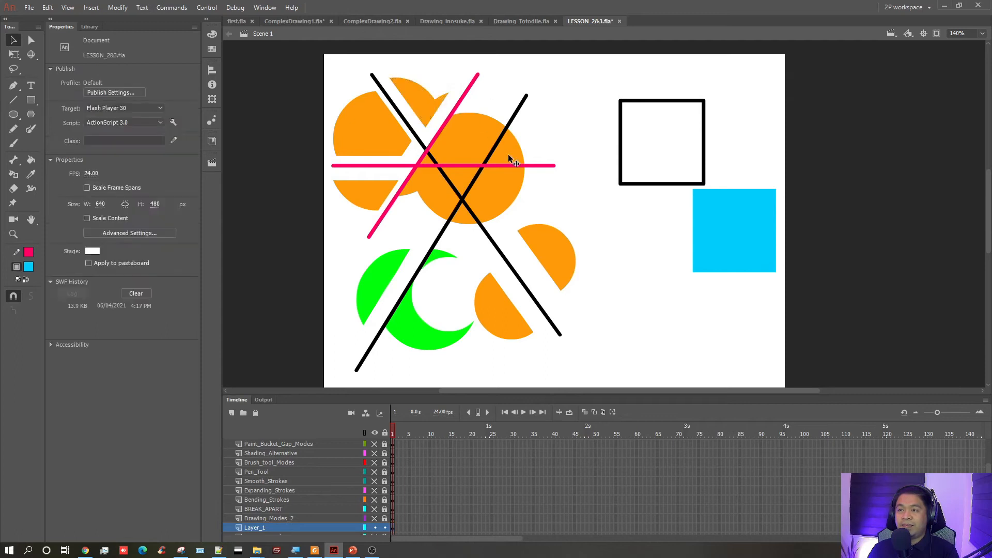
- Move the merged shape's lower-right slice out below the black square outline, and pull the small triangular slice just off the lines
left_click_drag(499, 199, 639, 303)
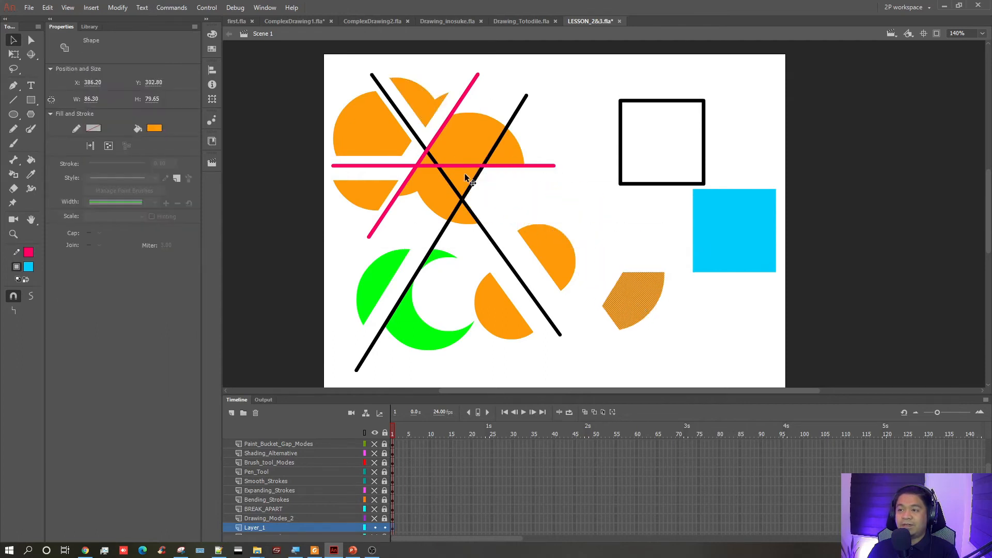
left_click(435, 187)
left_click(457, 148)
left_click(505, 151)
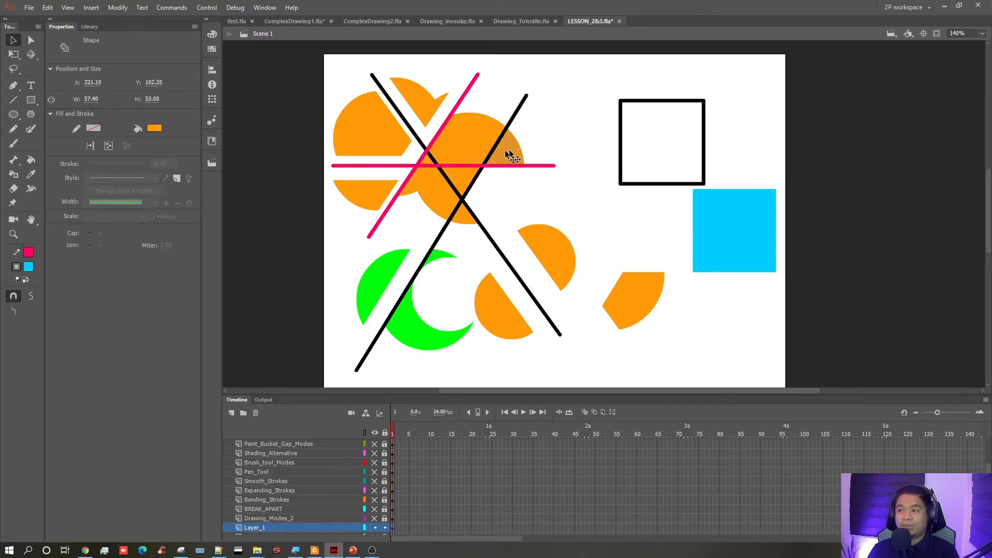
left_click(464, 181)
left_click_drag(467, 181, 511, 196)
left_click(561, 201)
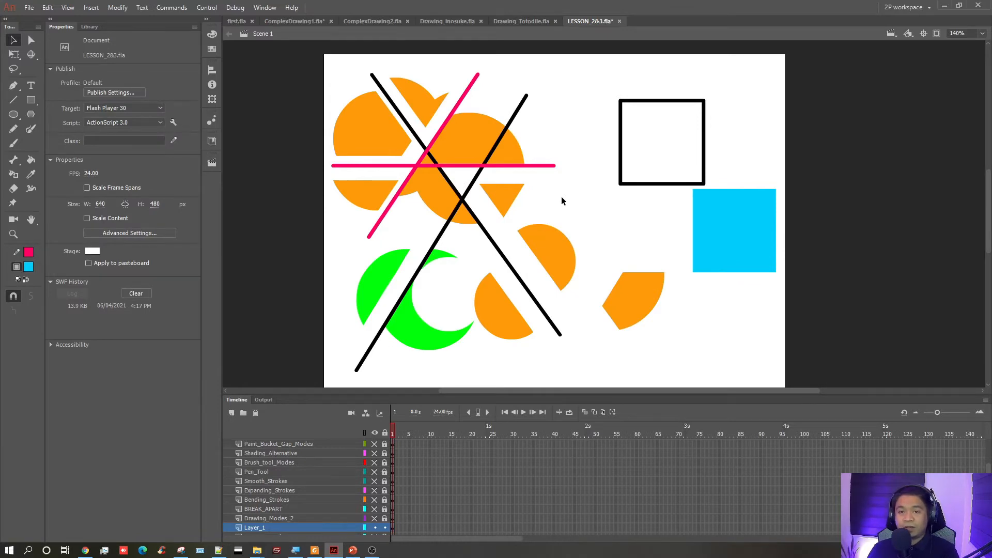
- Compare the sliced shapes with the Merge and Object Drawing Mode points on the Drawing Modes slide in PowerPoint
key("alt+Tab")
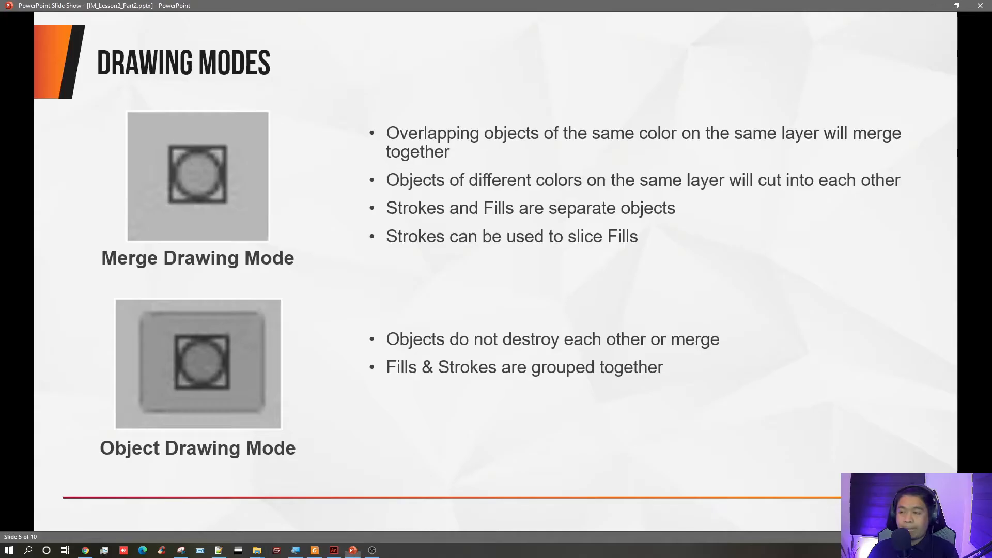
key("alt+Tab")
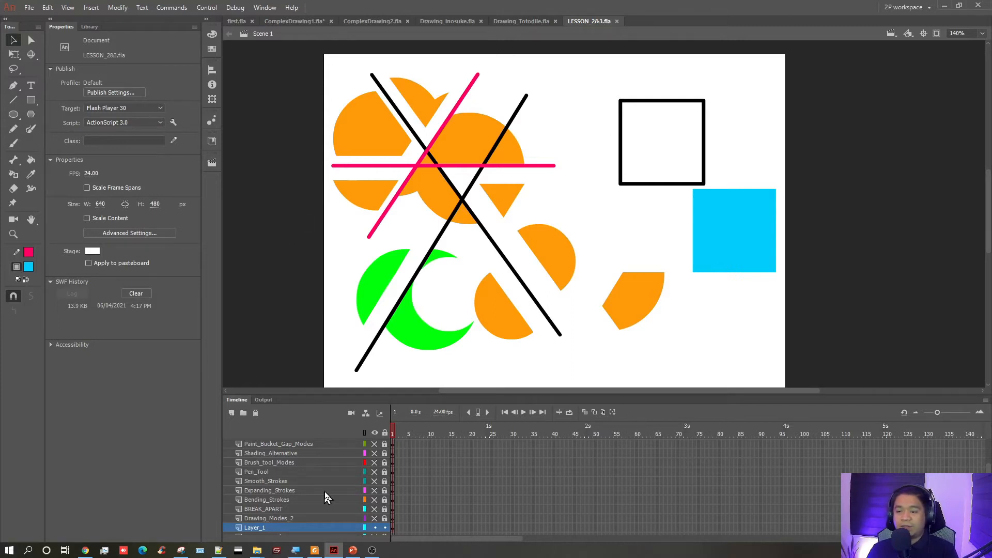
key("alt+Tab")
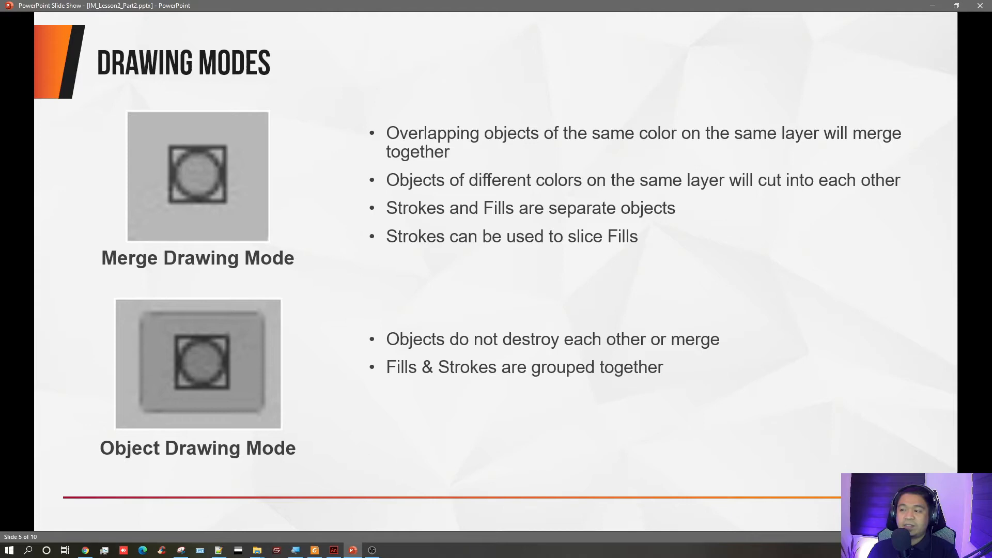
key("alt+Tab")
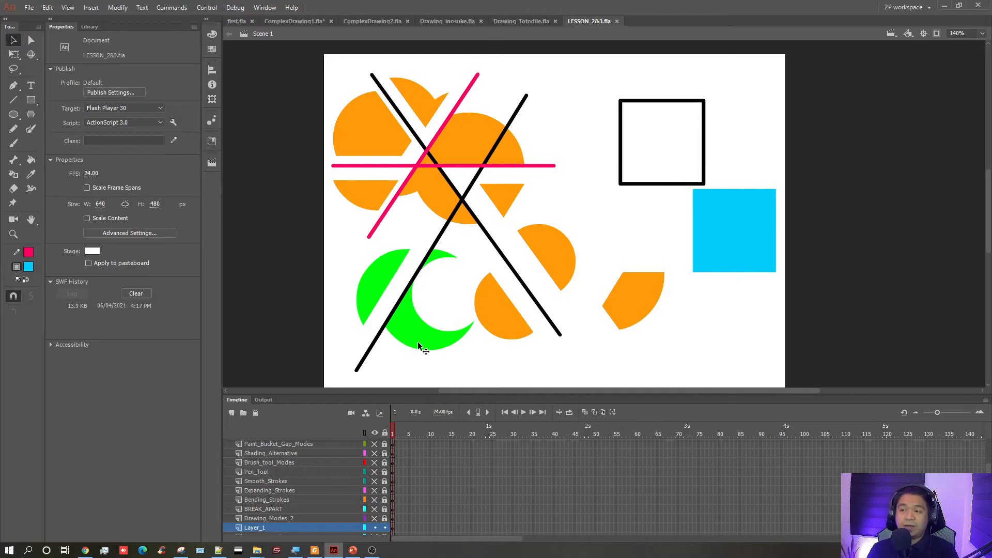
key("alt+Tab")
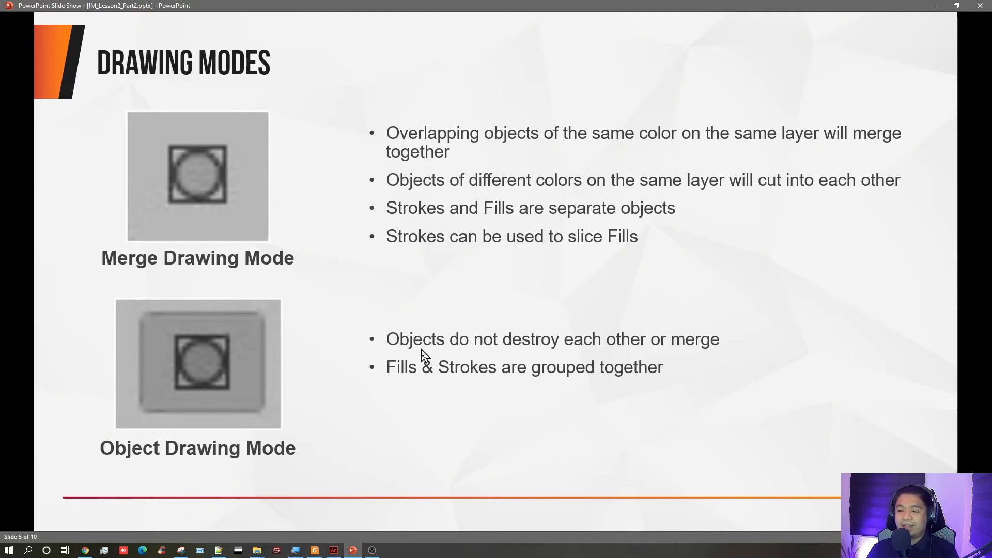
key("alt+Tab")
key("alt+Tab")
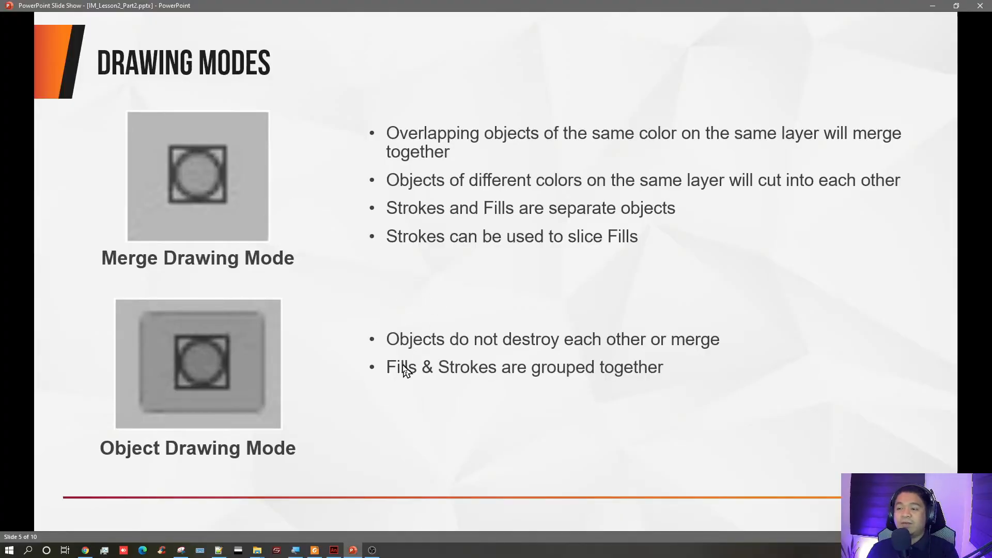
- Return to Animate, hide and lock Layer_1, and add a new layer
key("alt+Tab")
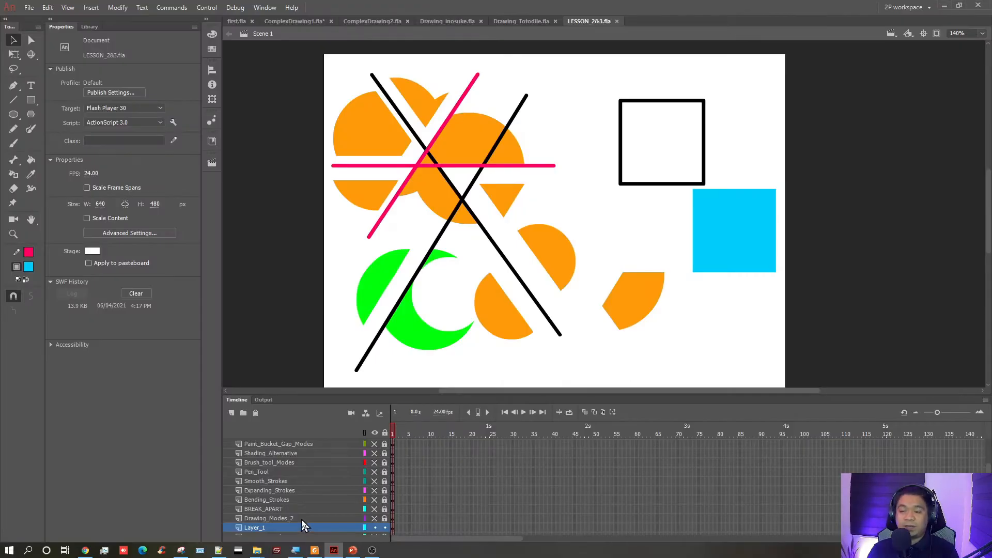
left_click(375, 527)
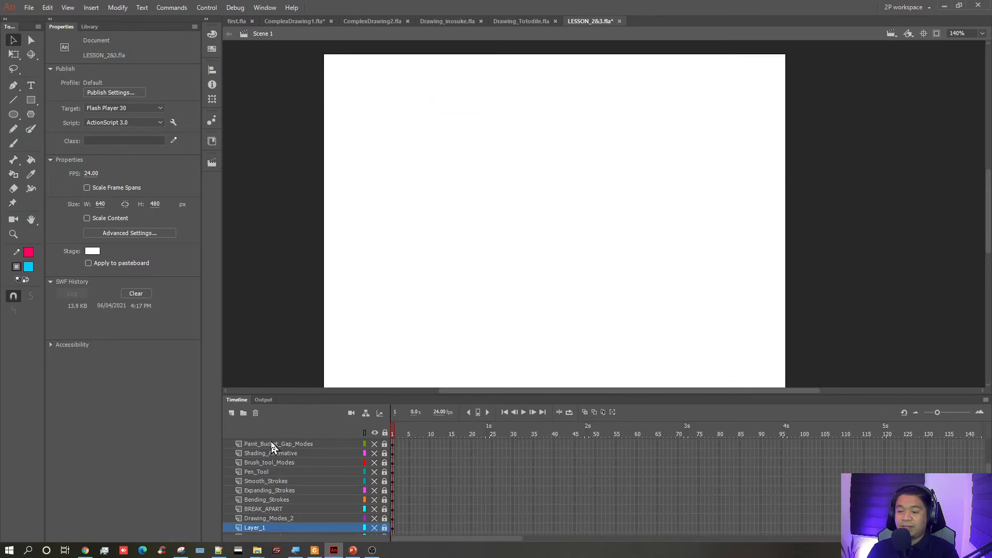
left_click(231, 414)
- With object drawing mode on, draw a circle about 146 px wide with a black stroke of 5 and light blue fill, and move it right
left_click(14, 117)
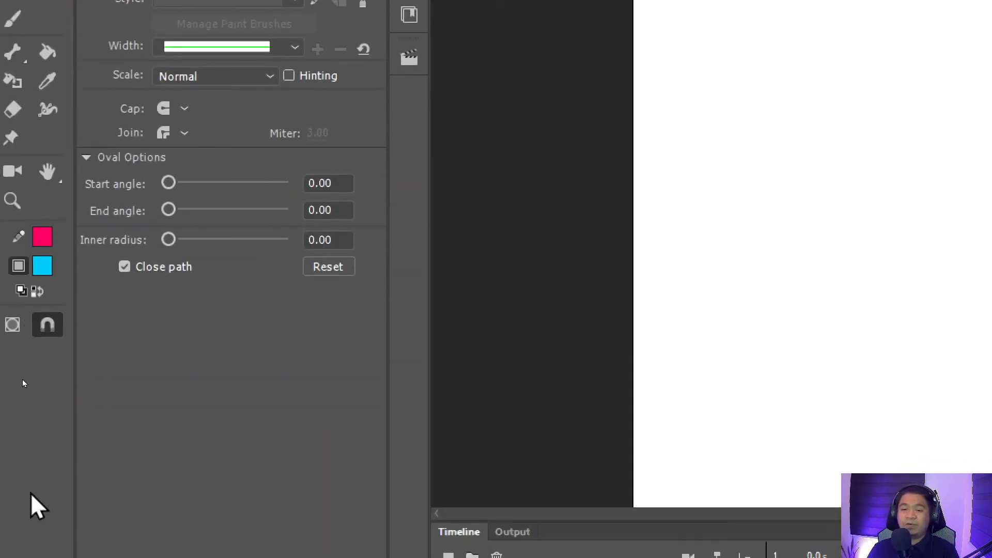
left_click(12, 320)
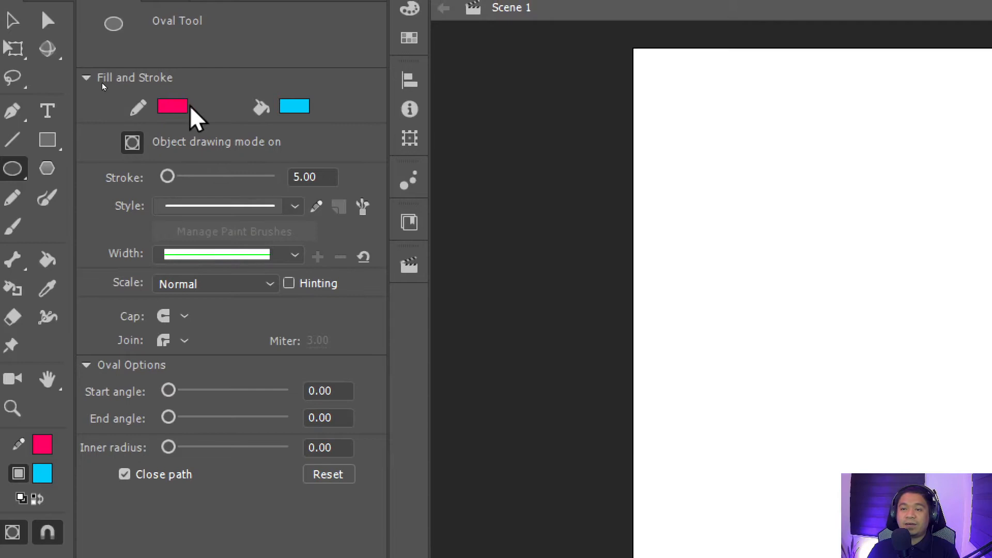
left_click(173, 106)
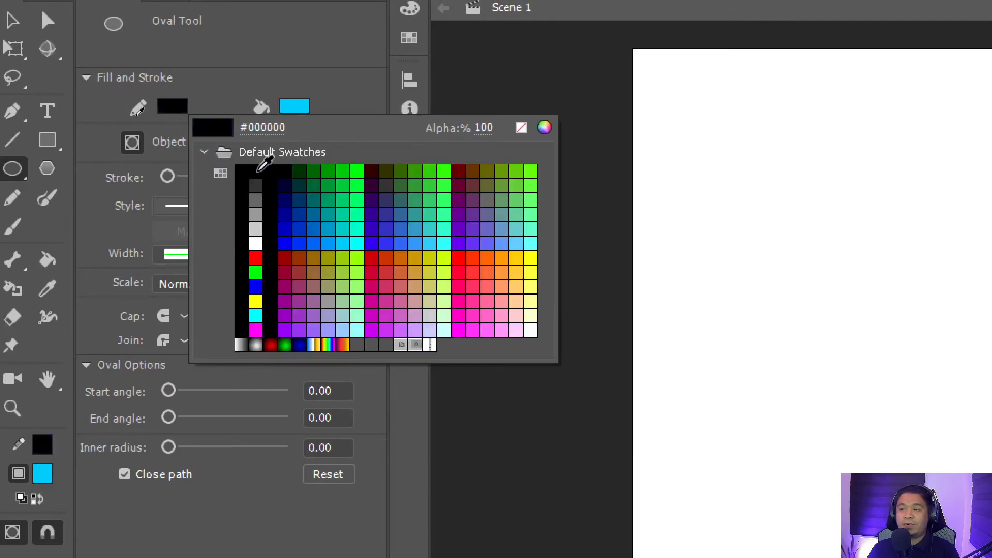
left_click(258, 170)
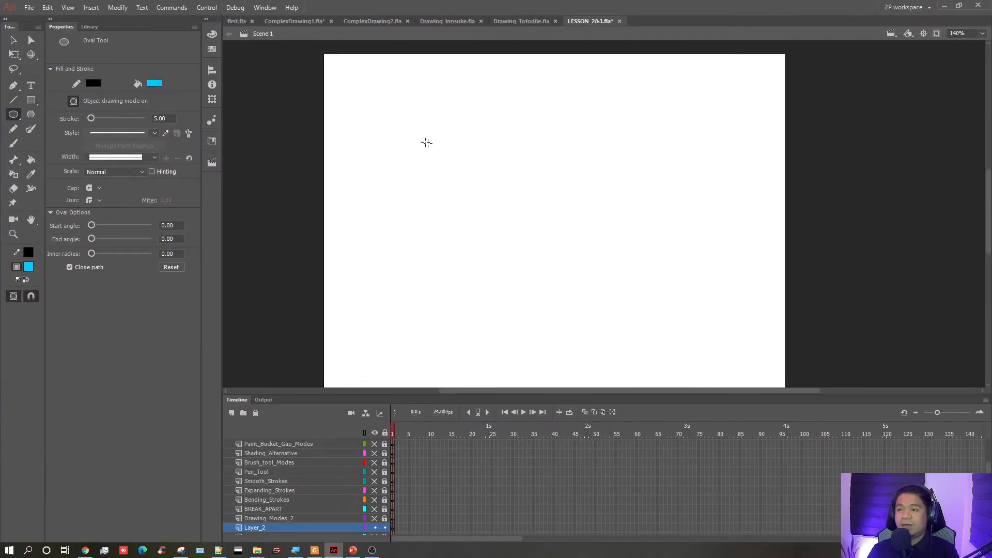
mouse_move(407, 134)
left_mouse_down()
mouse_move(483, 209)
mouse_move(467, 240)
left_mouse_up()
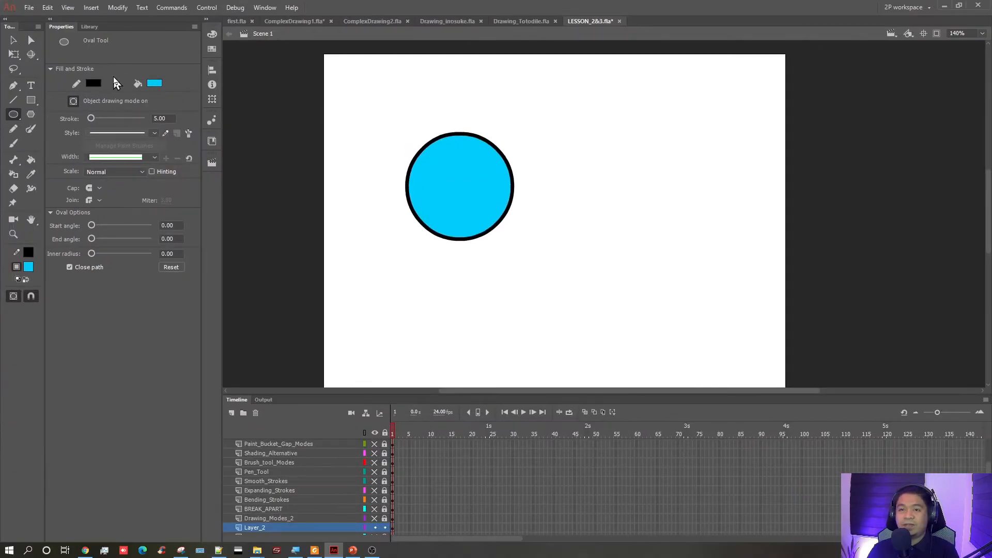
left_click(13, 42)
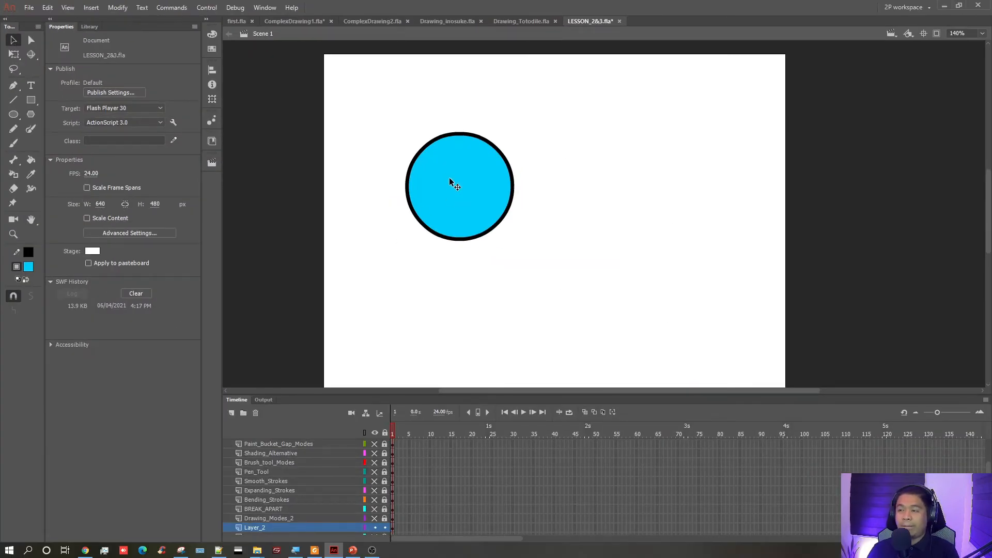
left_click_drag(450, 180, 647, 178)
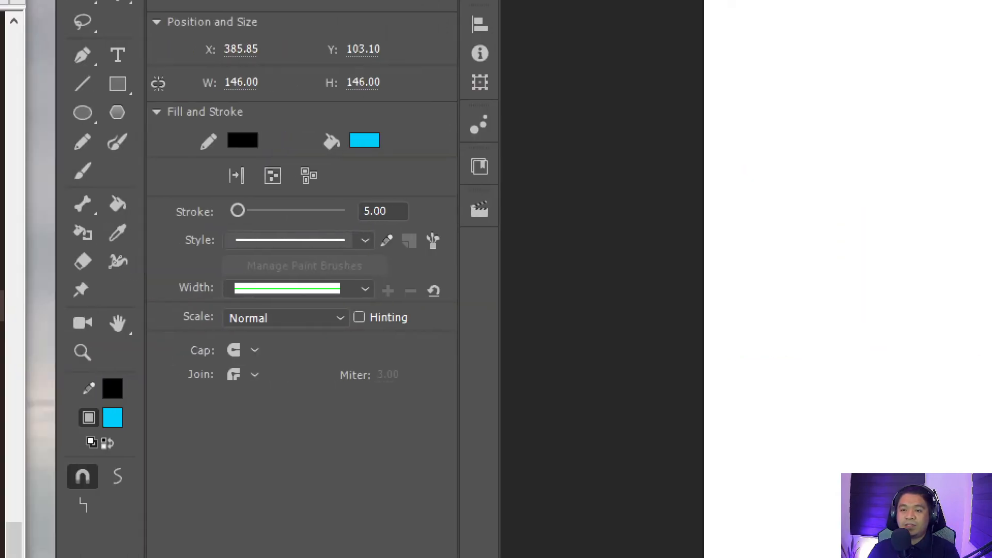
- Draw a slanted black line about 70 px wide and 122 px high left of the circle in object drawing mode, and select it
left_click(85, 113)
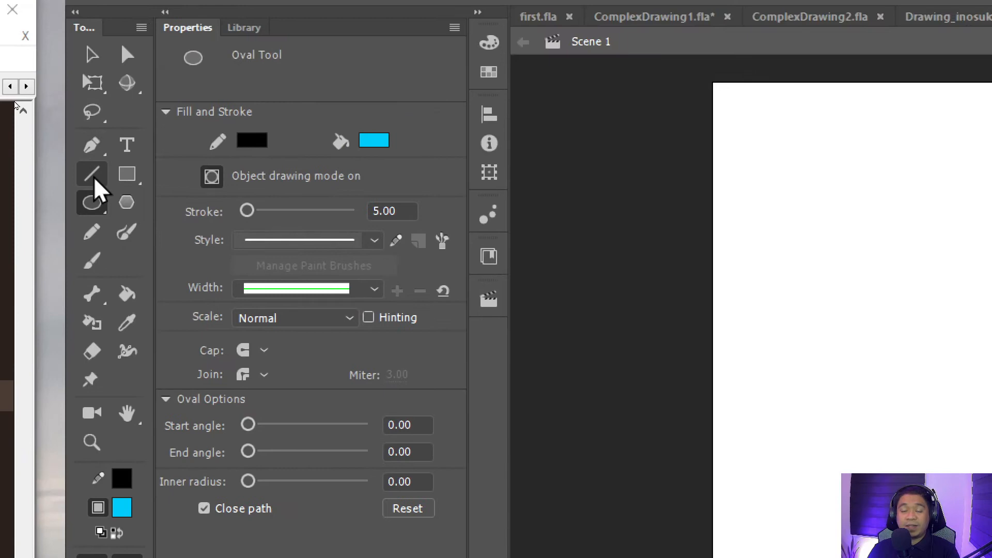
left_click(96, 180)
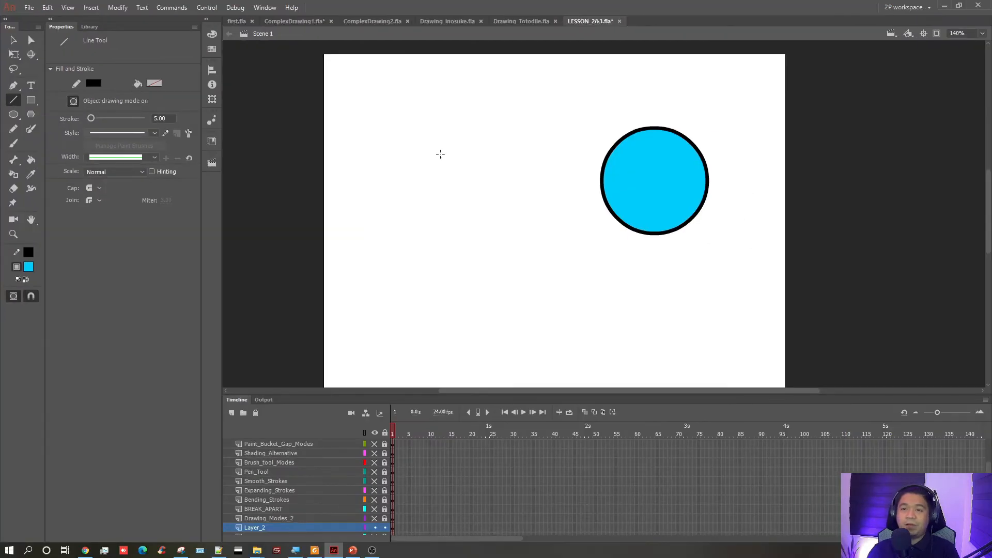
left_click_drag(409, 129, 459, 217)
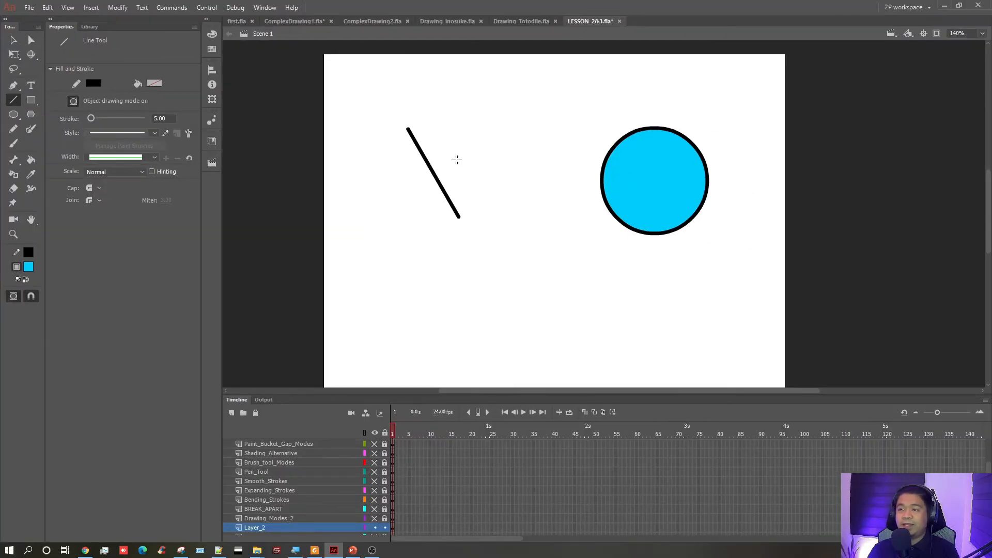
left_click(14, 40)
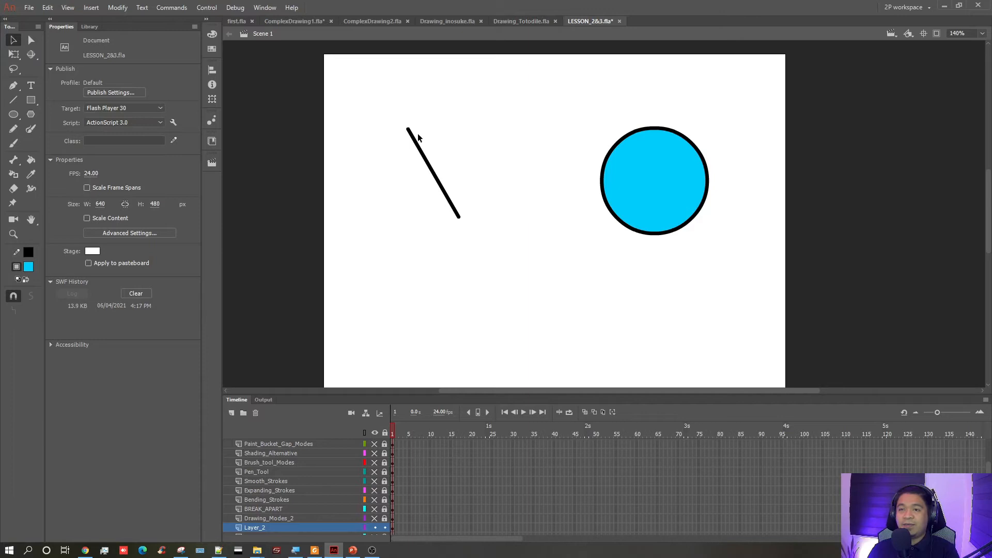
left_click(420, 149)
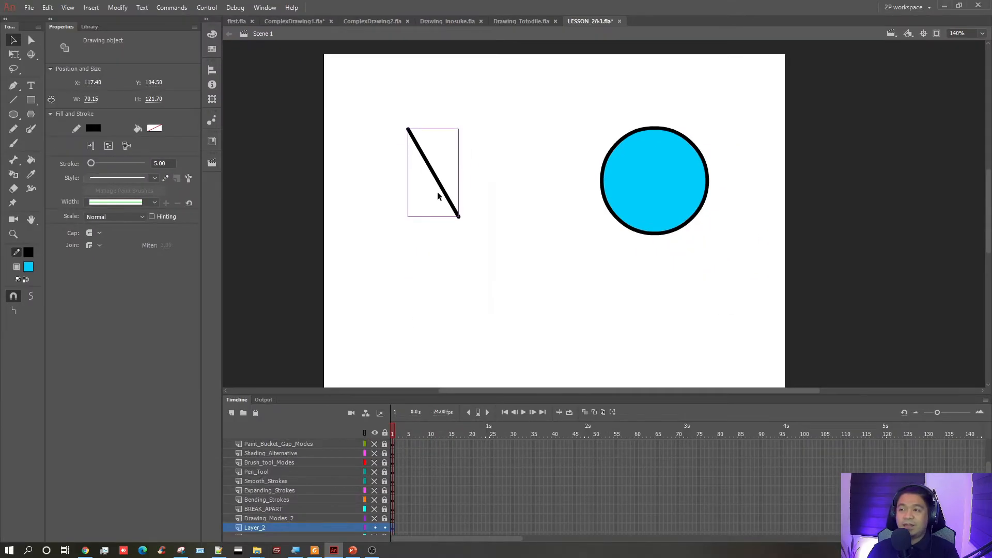
- Rearrange the two drawing objects so the black line sits on the stage's right side and the blue circle on its left
left_click_drag(436, 176, 505, 181)
left_click(570, 225)
left_click(461, 241)
- Draw a red circle about 100 px wide without a stroke below the blue circle, in object drawing mode
left_click(13, 114)
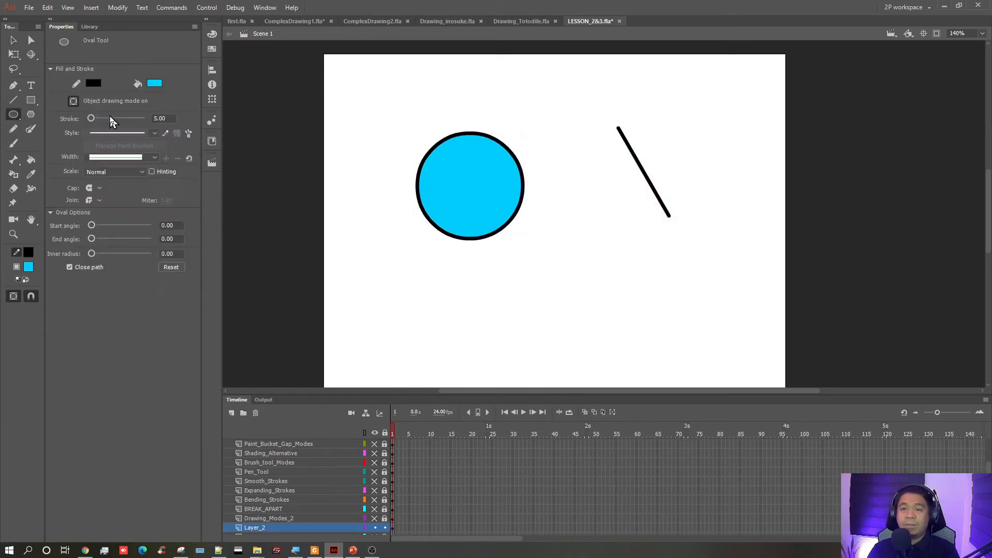
left_click(94, 82)
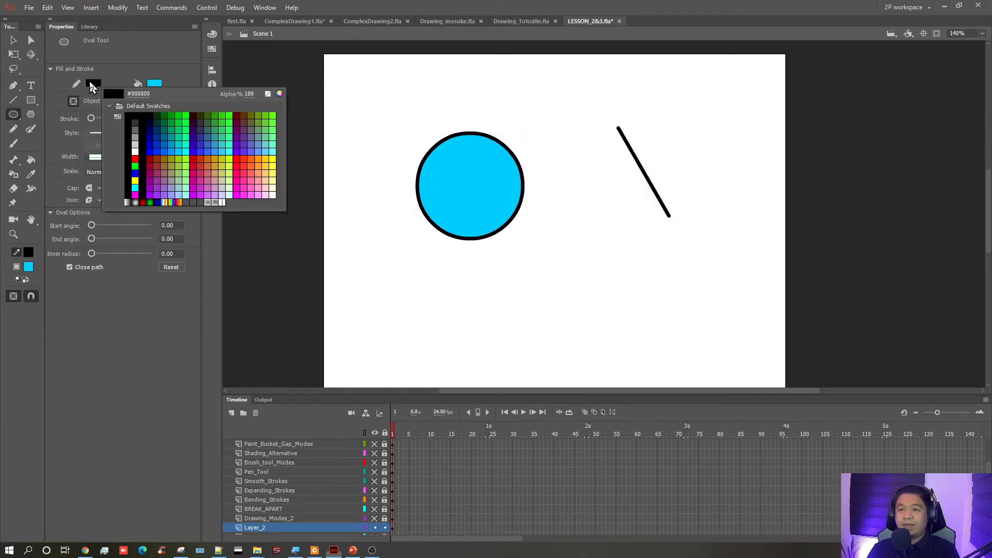
left_click(268, 94)
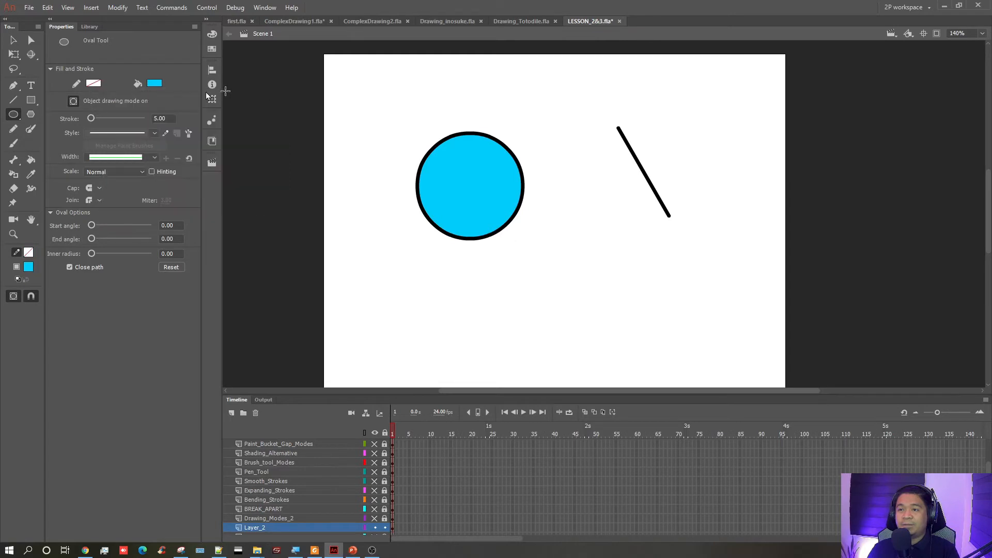
left_click(154, 82)
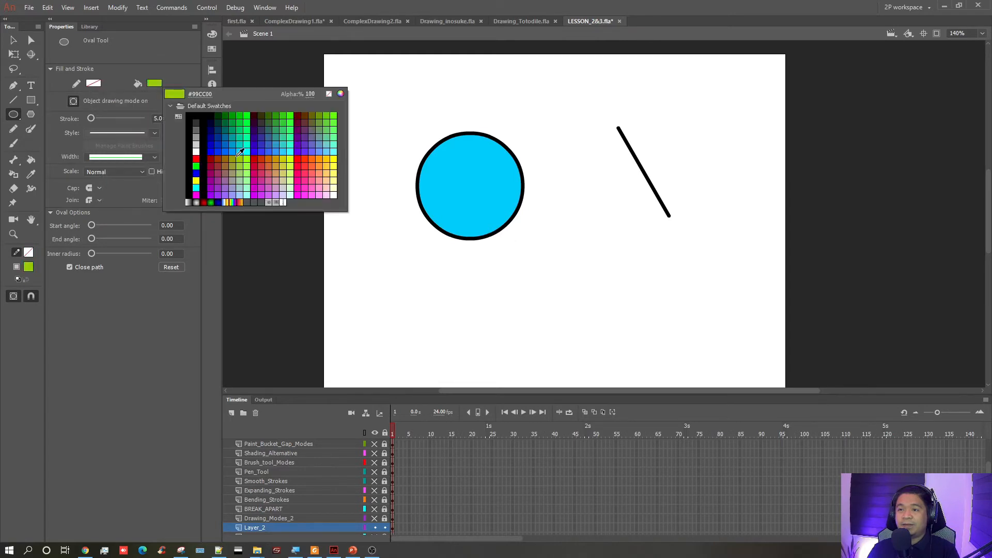
left_click(305, 157)
left_click_drag(371, 259, 444, 332)
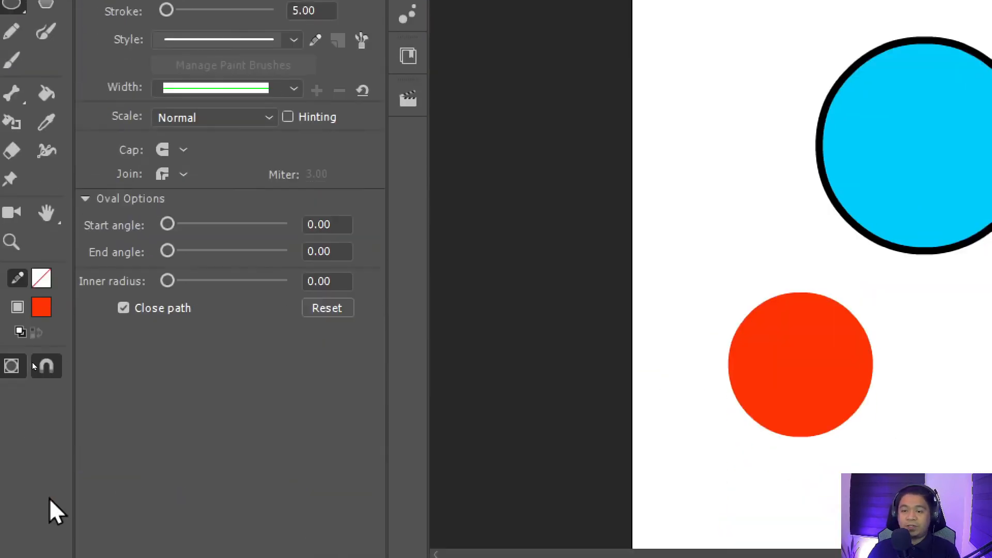
left_click(12, 317)
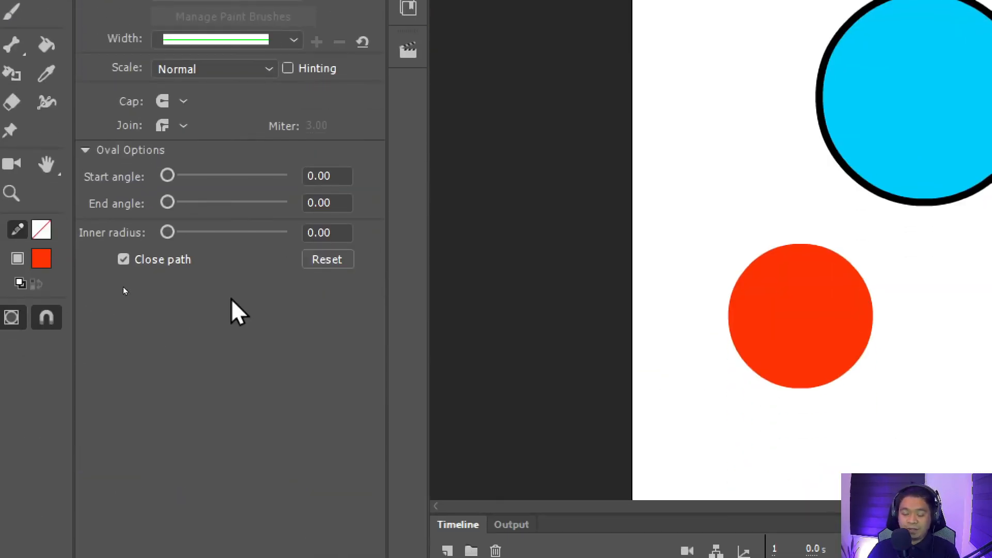
- Overlap the red circle with the blue circle's left part, and pull the blue circle away from it
key("v")
mouse_move(420, 293)
left_mouse_down()
mouse_move(417, 255)
mouse_move(439, 175)
left_mouse_up()
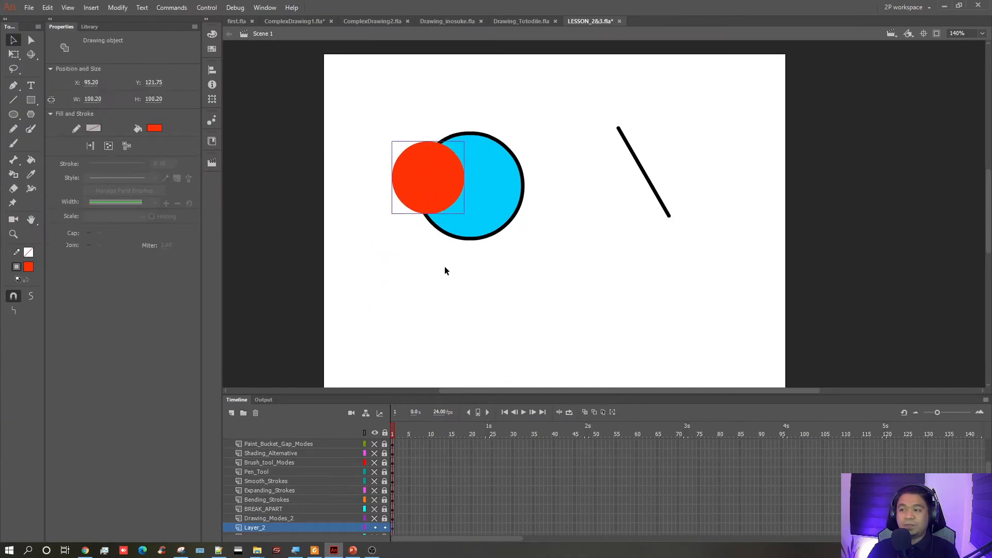
left_click(445, 268)
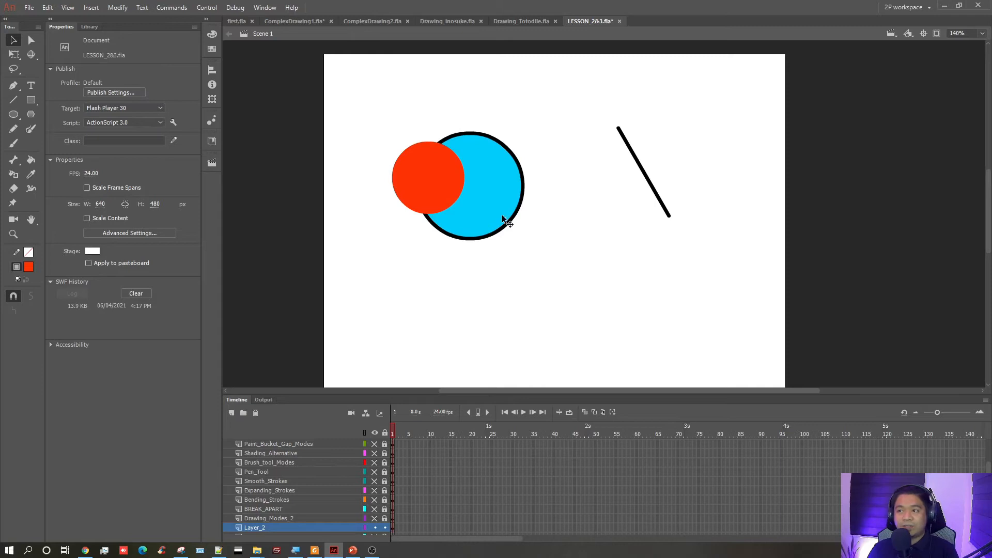
left_click_drag(492, 188, 557, 230)
left_click(634, 259)
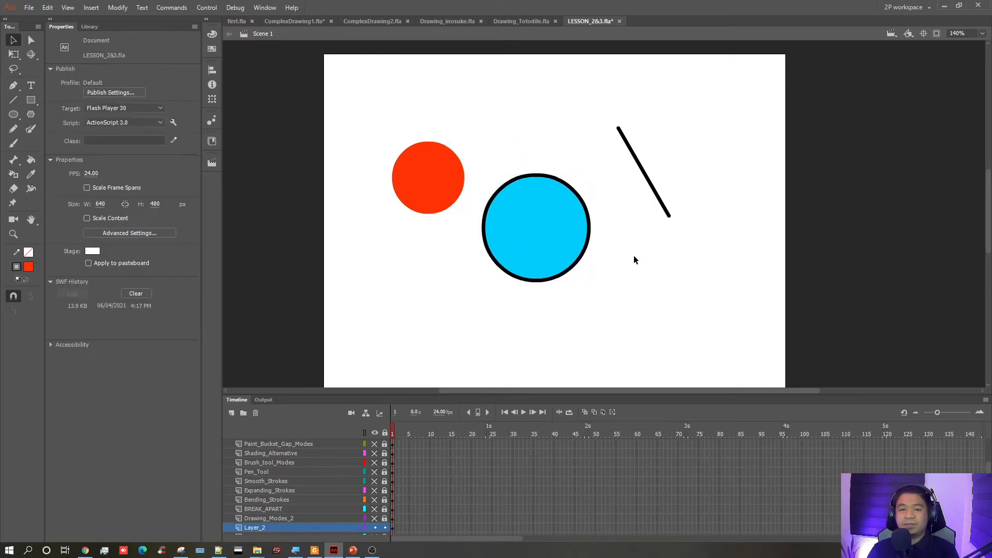
- Try bending the black line, undo the bend, and move the line below the red circle
left_click_drag(639, 166, 505, 130)
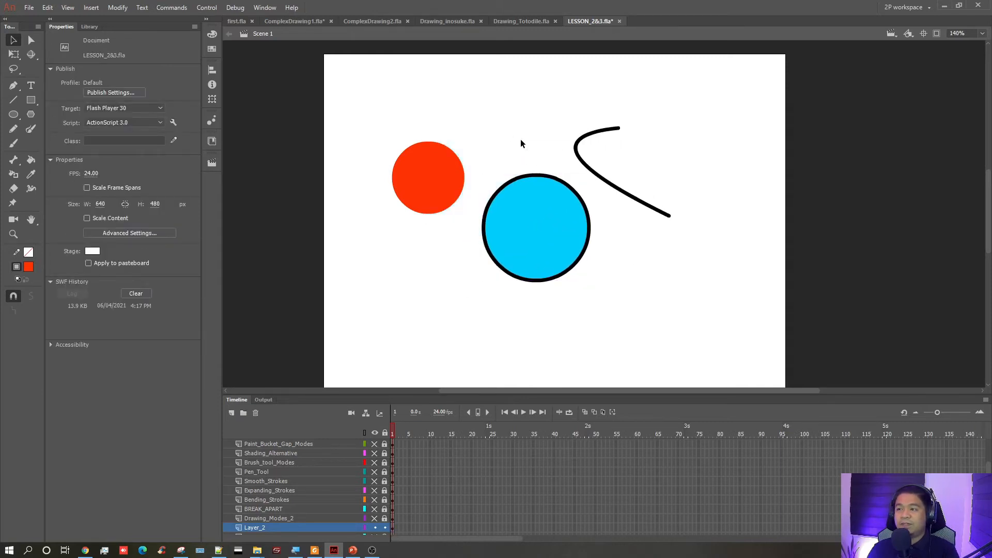
key("ctrl+z")
mouse_move(643, 173)
left_mouse_down()
mouse_move(552, 123)
mouse_move(478, 130)
mouse_move(409, 256)
left_mouse_up()
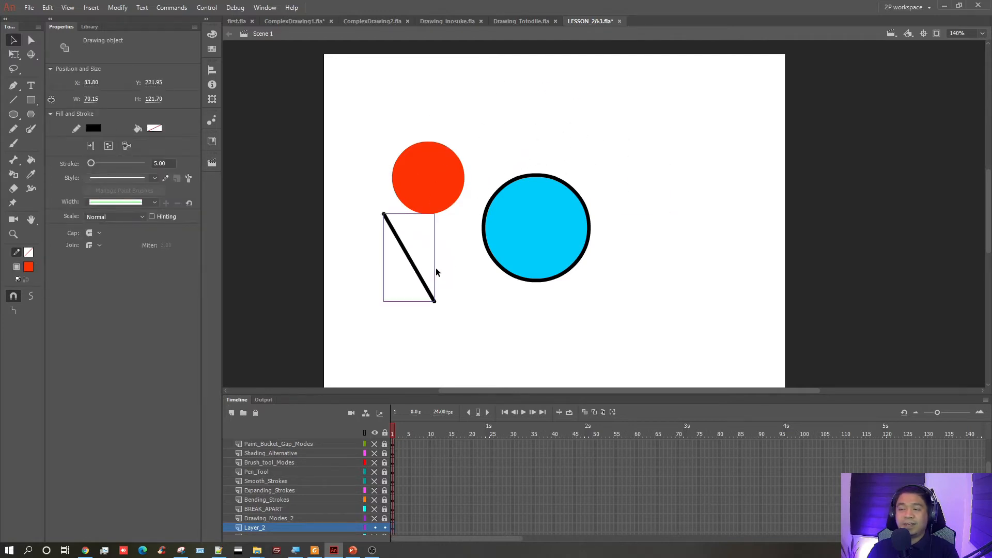
left_click(522, 305)
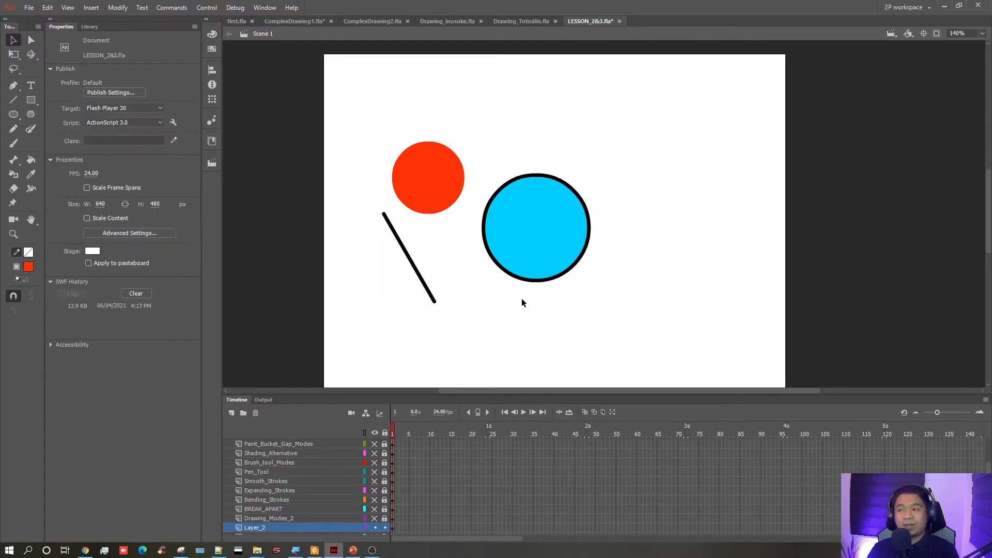
- Place the red circle inside the blue circle, and move the black line closer to the blue circle's left side
left_click(442, 185)
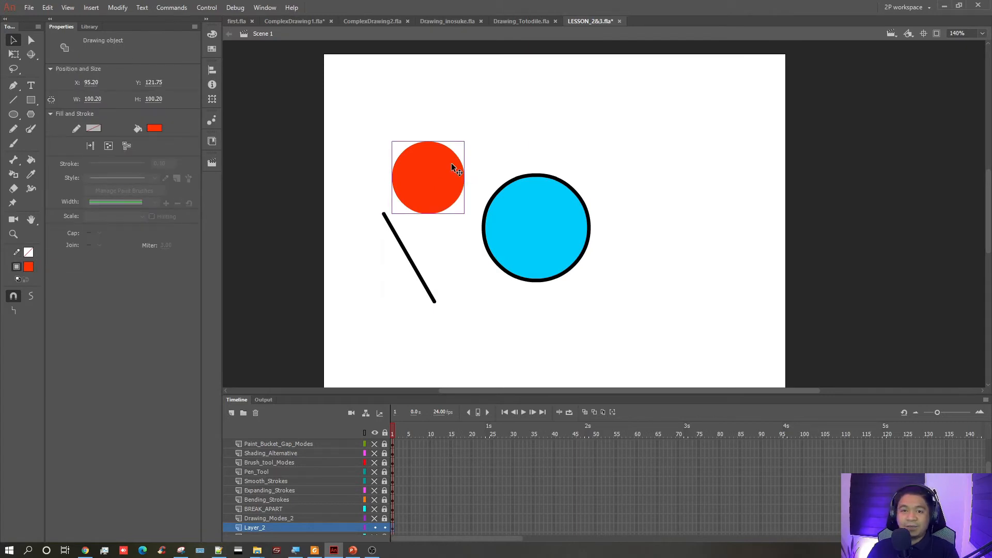
left_click_drag(454, 172, 557, 222)
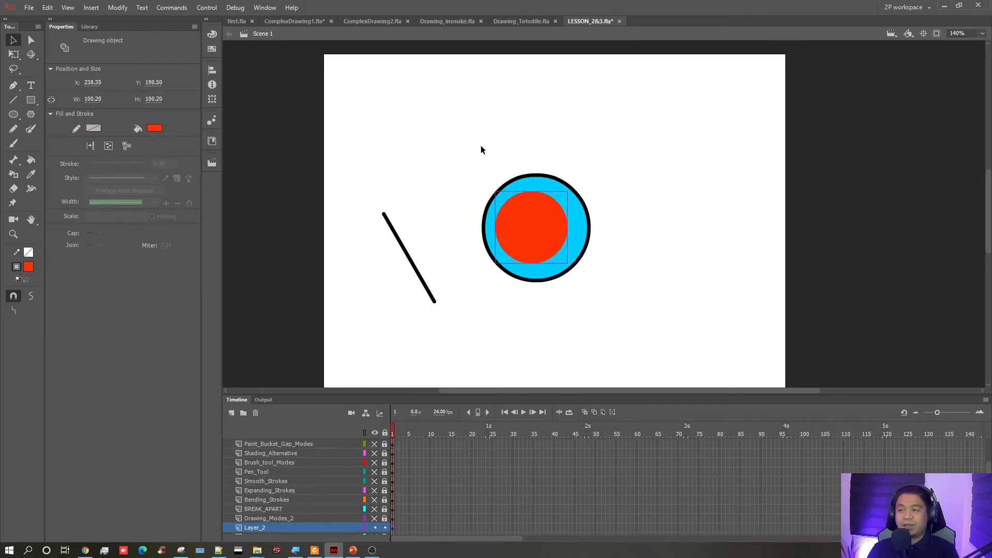
left_click(481, 149)
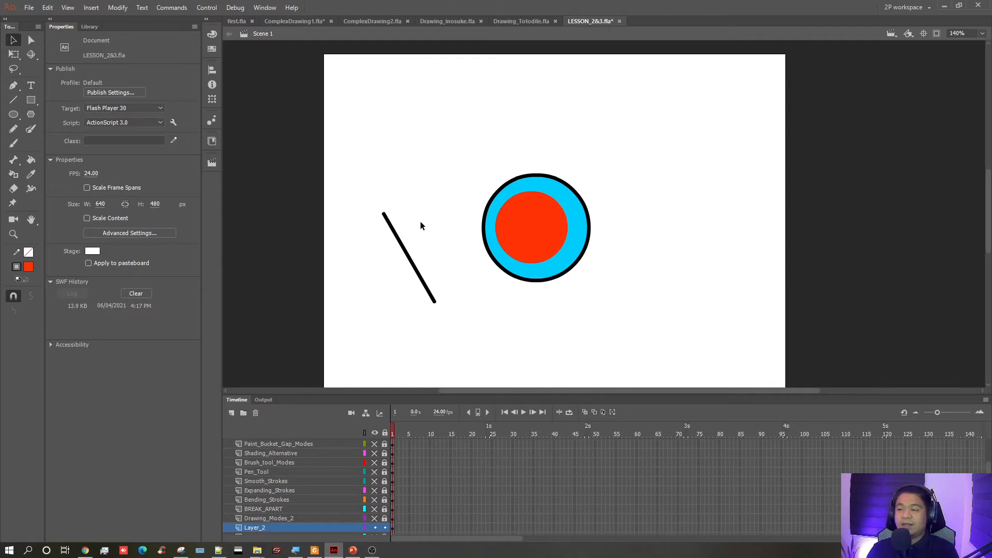
left_click(405, 248)
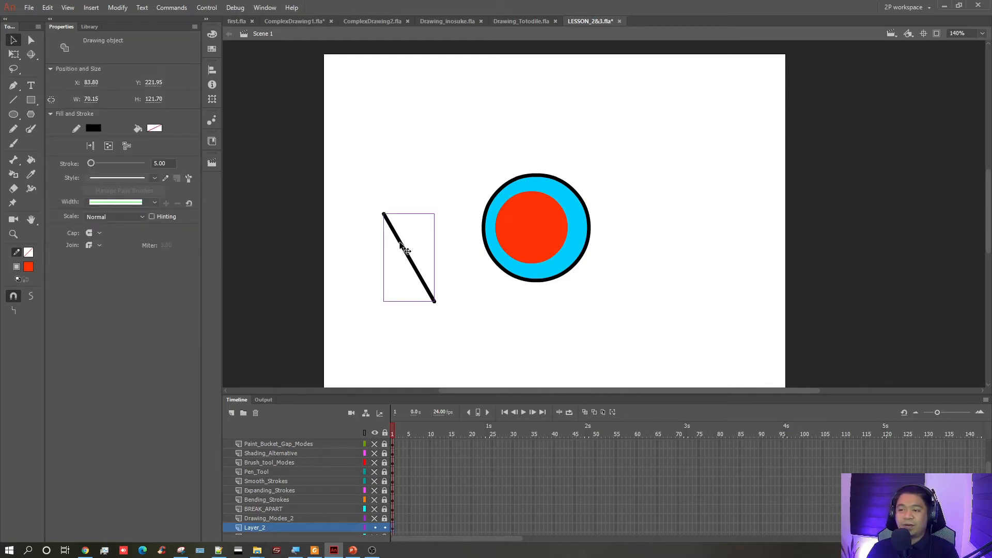
left_click_drag(406, 249, 440, 224)
left_click(450, 140)
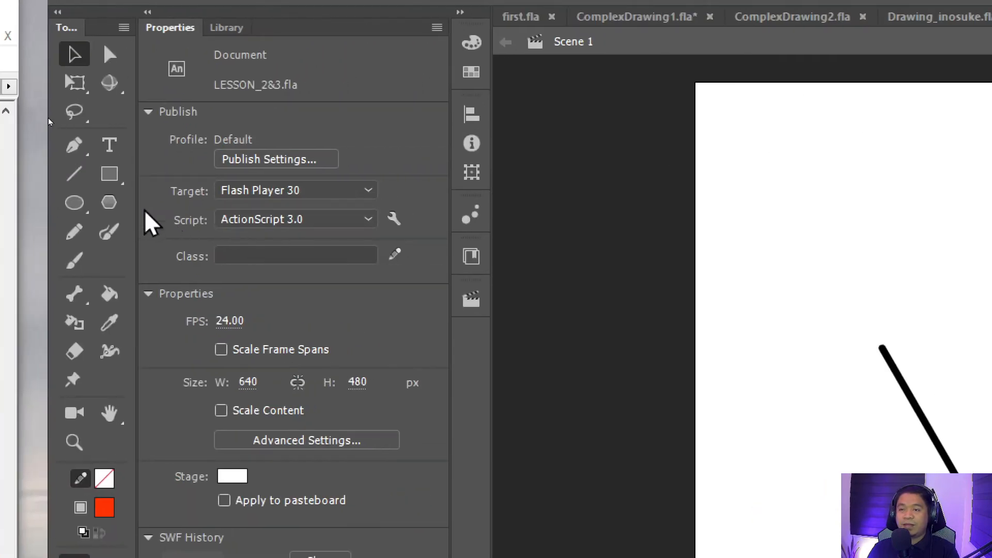
- Turn off object drawing mode for the Oval tool and return to the Selection tool
left_click(196, 202)
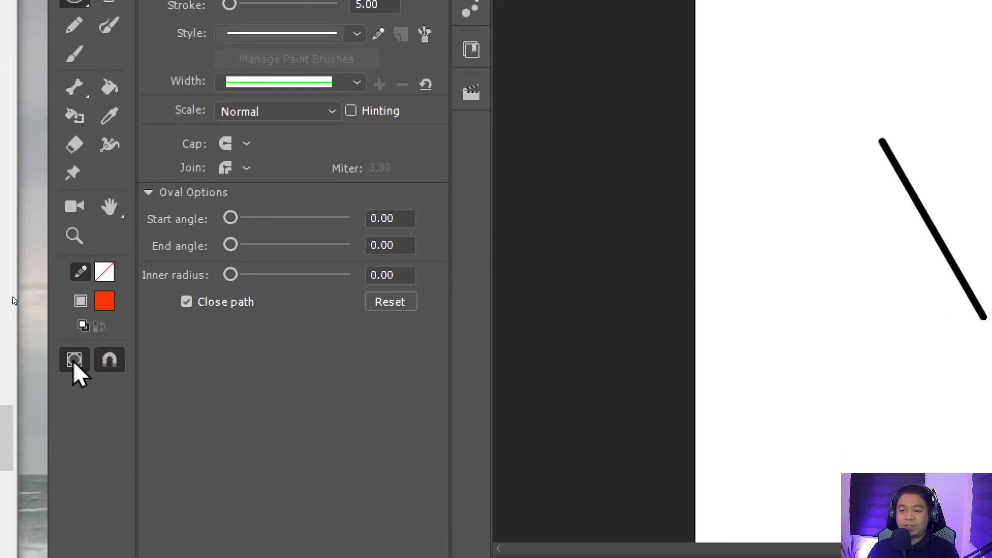
left_click(73, 360)
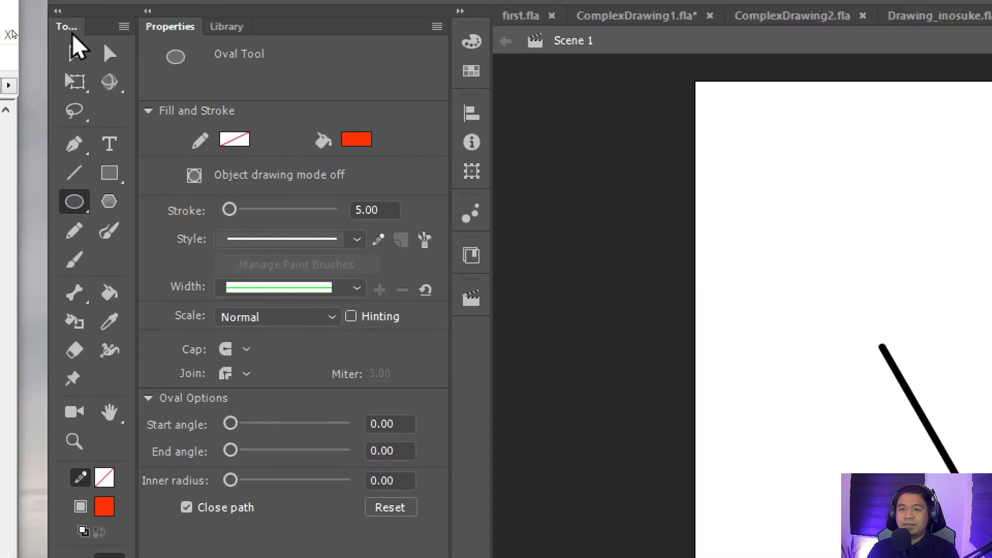
left_click(73, 47)
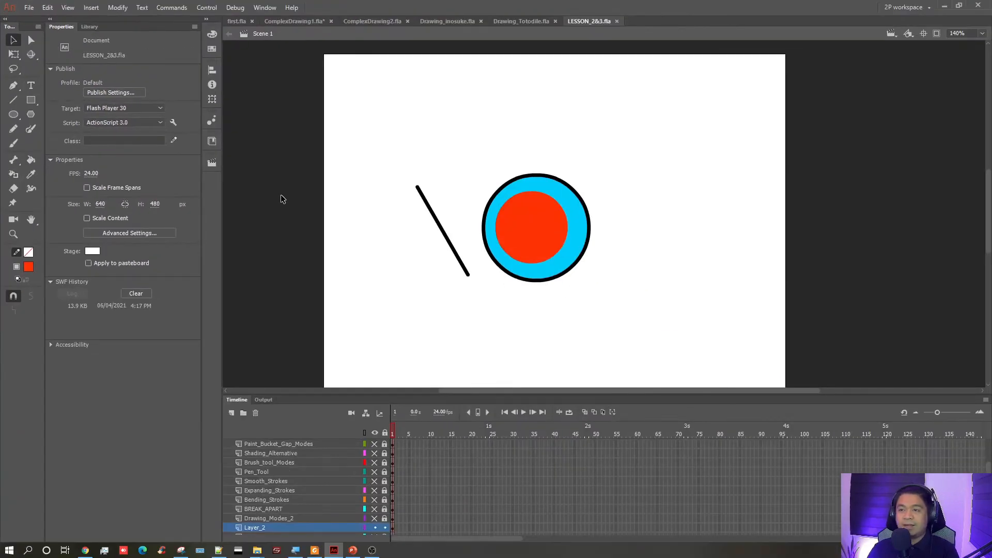
- Switch to the PowerPoint slide show and advance to the visual comparison of Merge and Object Drawing Mode
left_click(353, 550)
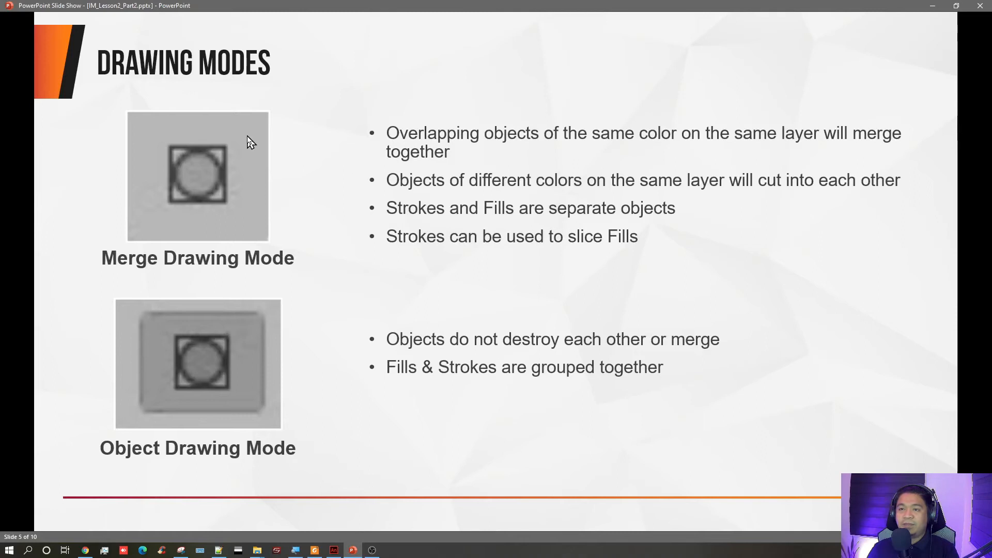
left_click(449, 190)
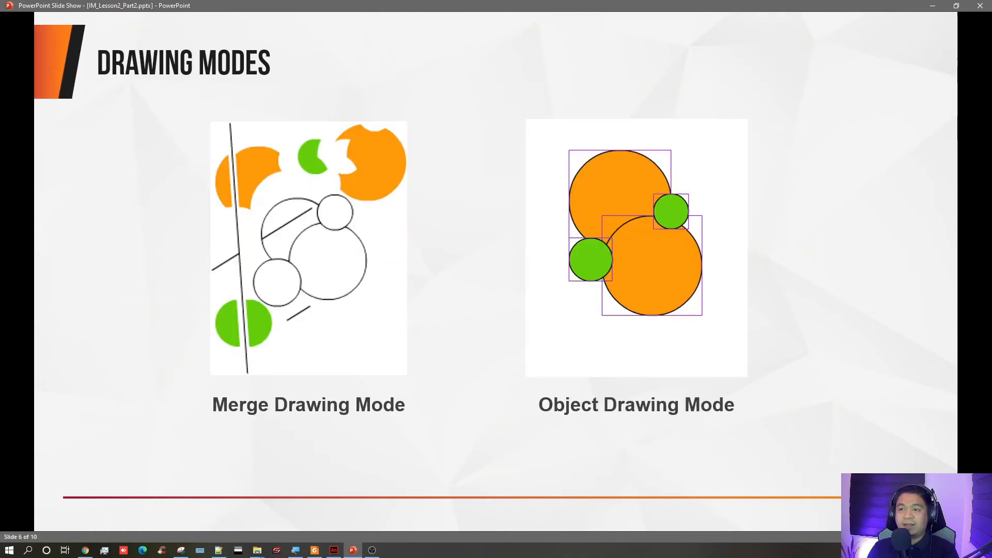
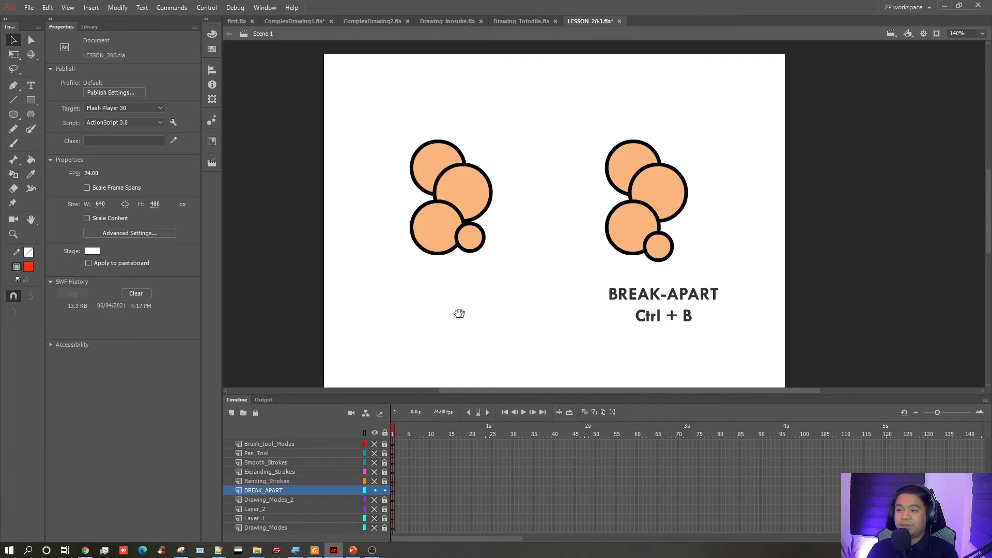
- Hide the BREAK_APART layer, and add a new layer placed directly above it in the timeline
left_click(374, 491)
left_click(351, 413)
left_click(350, 413)
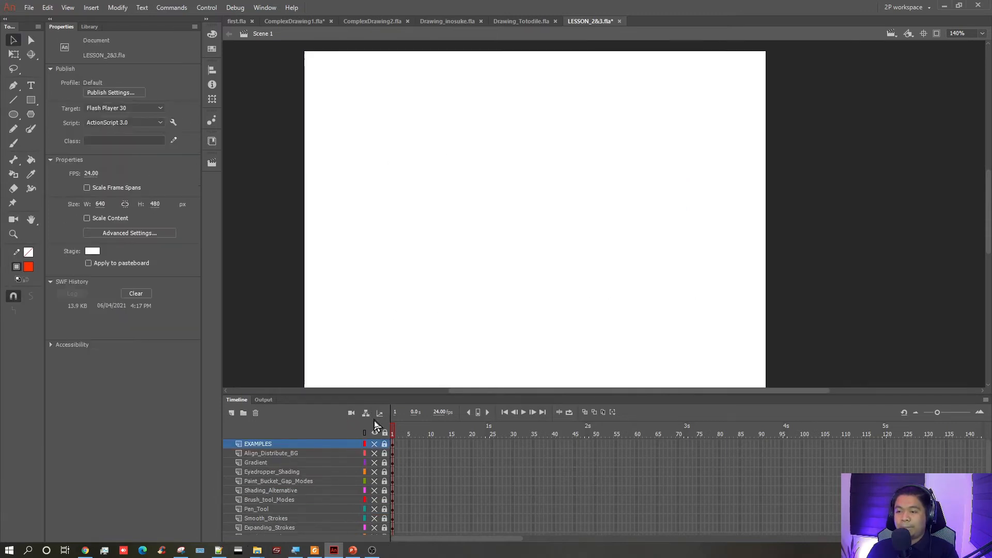
left_click(231, 413)
left_click_drag(324, 448, 320, 521)
scroll(321, 514, "down", 2)
left_click_drag(309, 466, 312, 501)
left_click(348, 174)
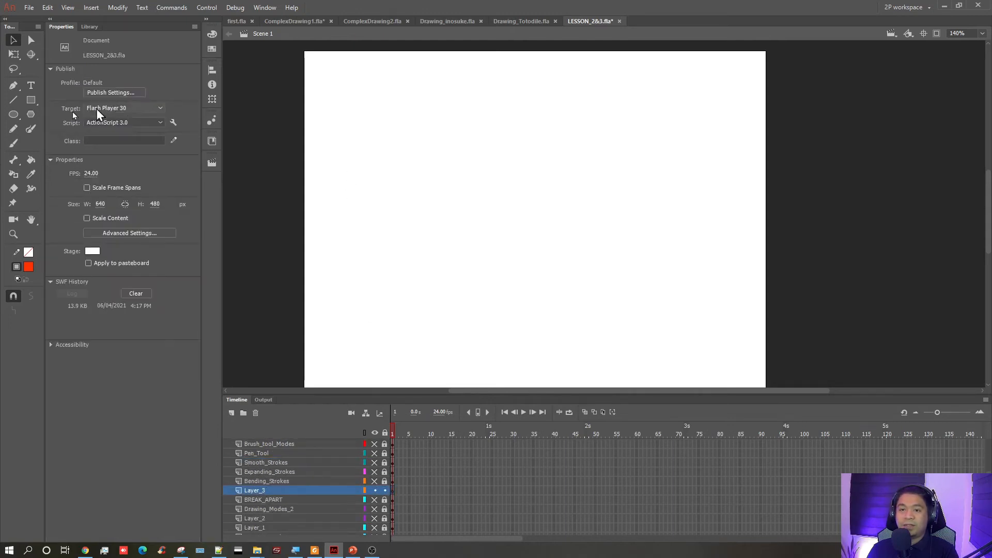
- Draw a circle about 120 px wide with orange #FF9900 fill and a black stroke of 5, with object drawing mode on
left_click(13, 114)
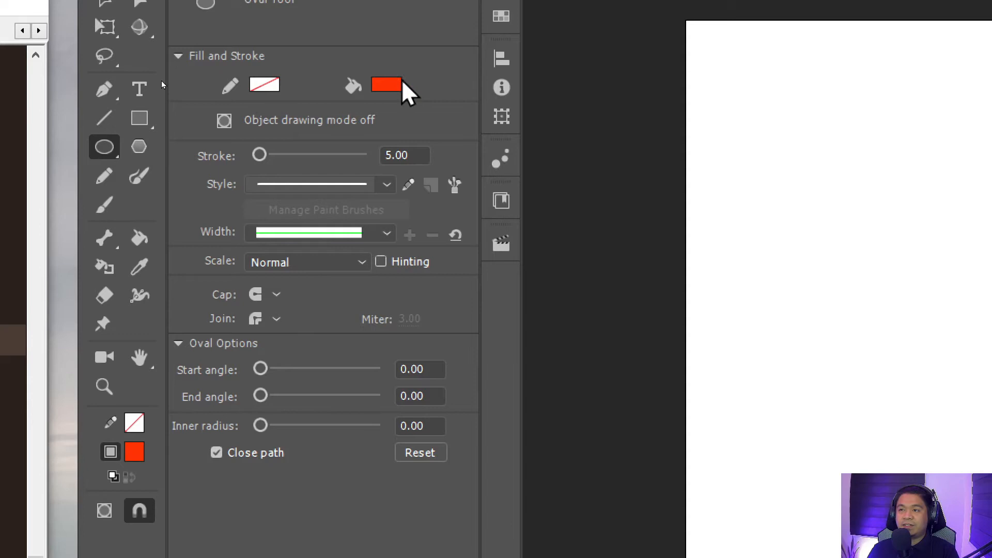
left_click(386, 85)
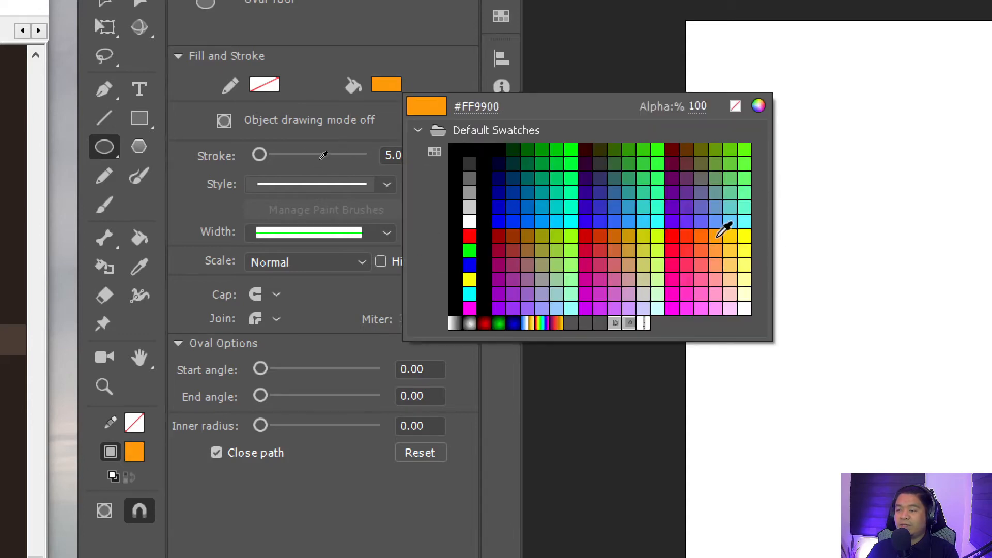
left_click(725, 229)
left_click(264, 85)
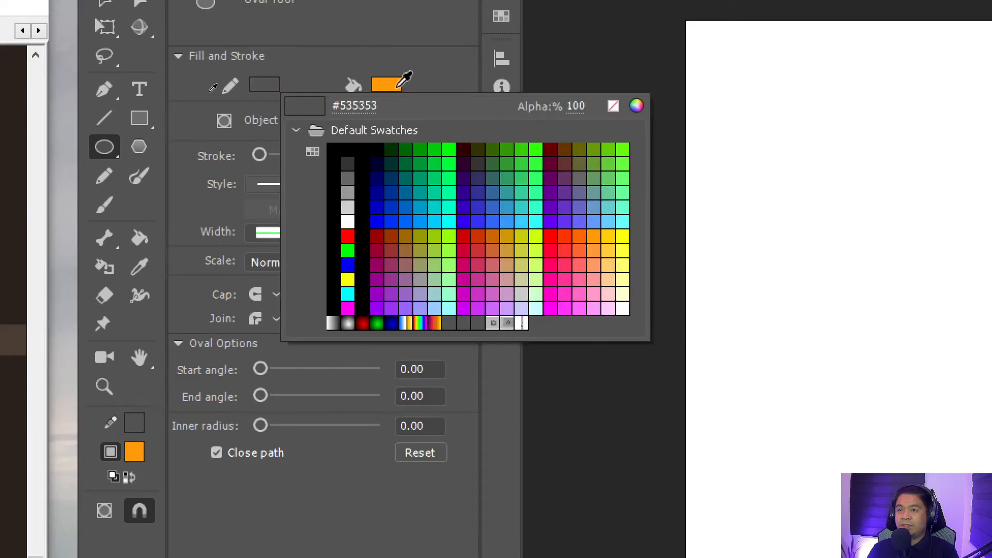
left_click(347, 150)
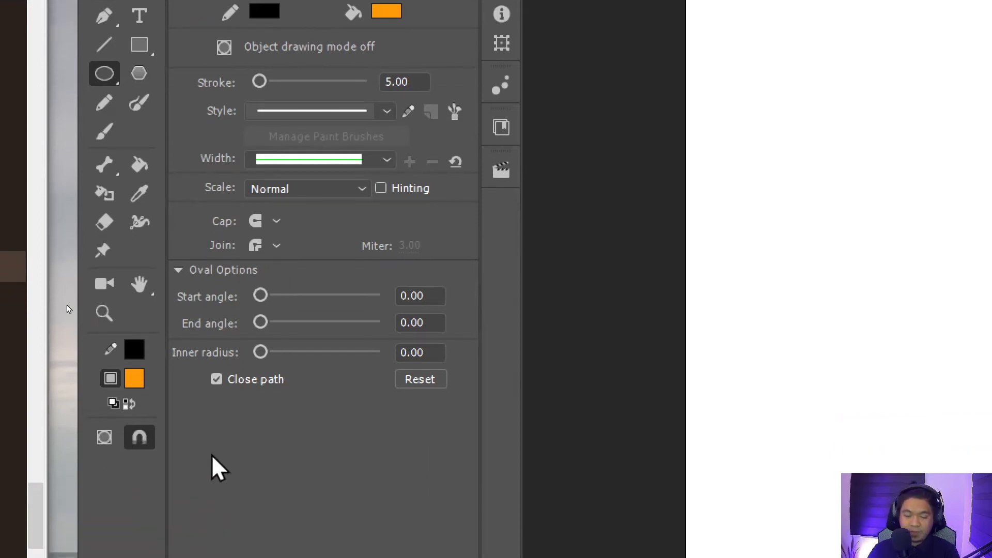
left_click(100, 436)
left_click_drag(363, 141, 452, 230)
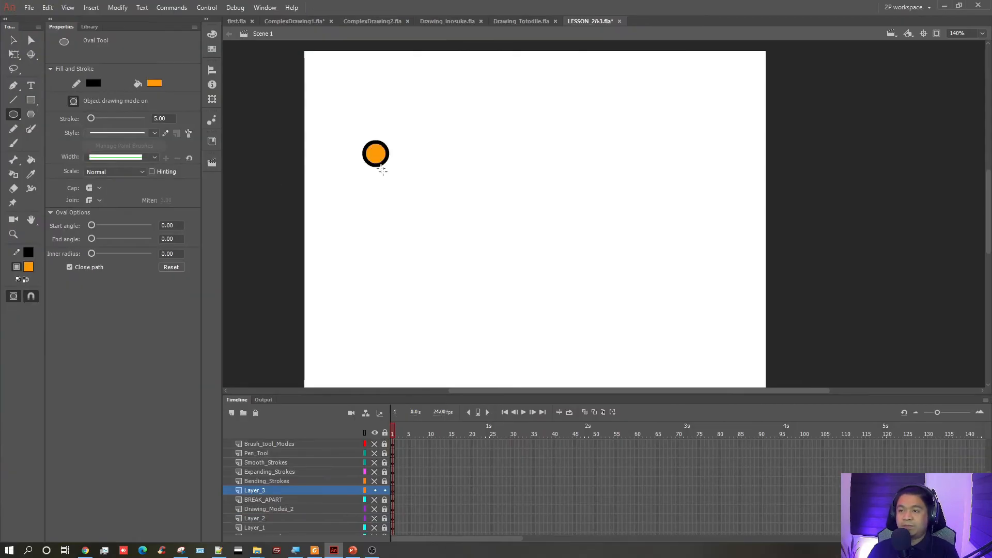
- Select the orange circle to examine how its fill and stroke are grouped, and clear the selection
left_click(14, 40)
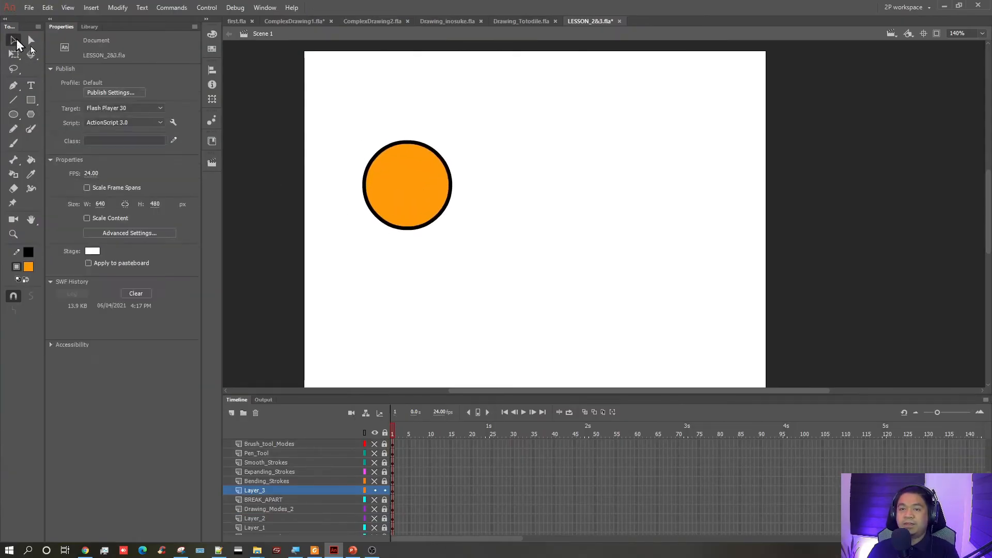
left_click_drag(329, 113, 511, 290)
left_click(487, 248)
left_click(424, 155)
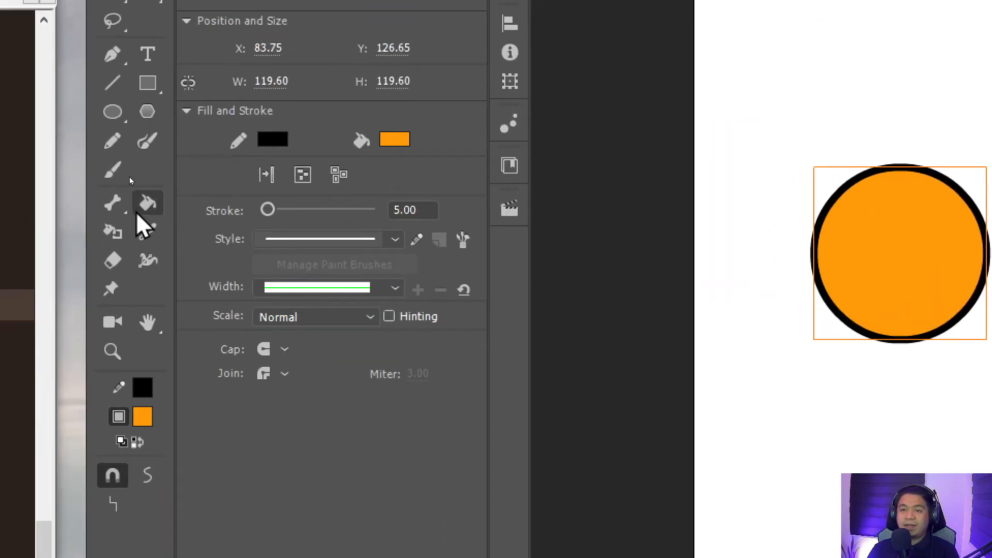
key("ctrl+shift+a")
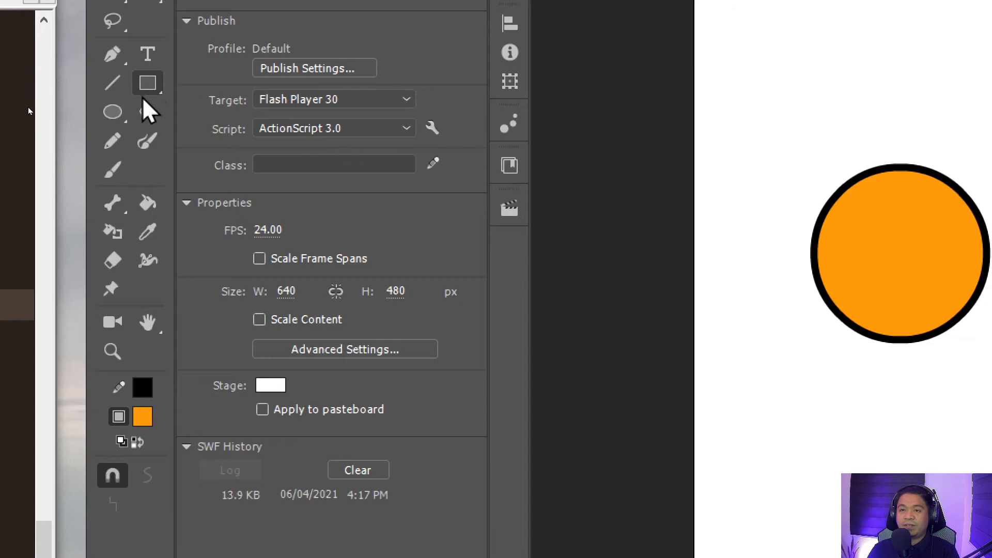
- Turn object drawing mode off and draw two blue circles with black strokes, one about 48 px wide and a larger one beside it
left_click(113, 113)
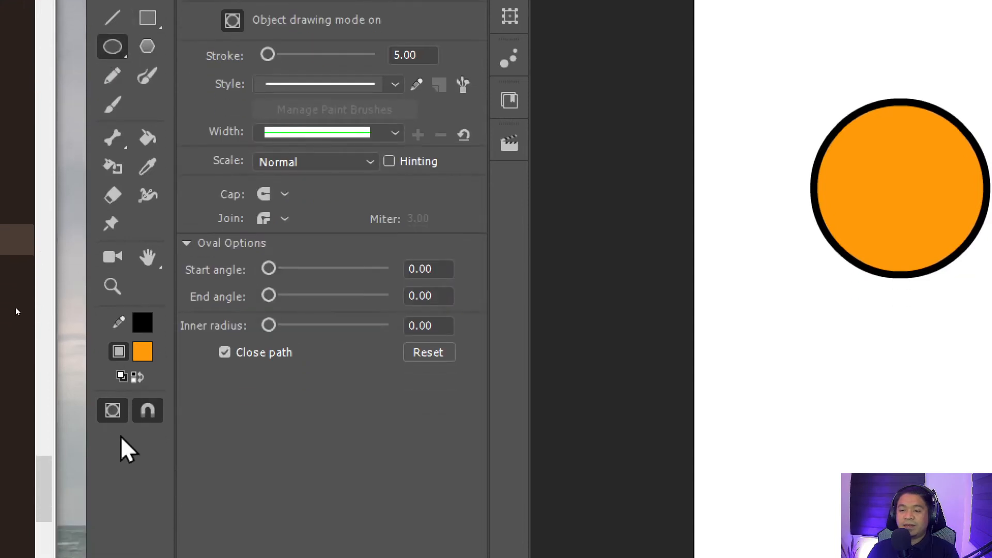
left_click(109, 414)
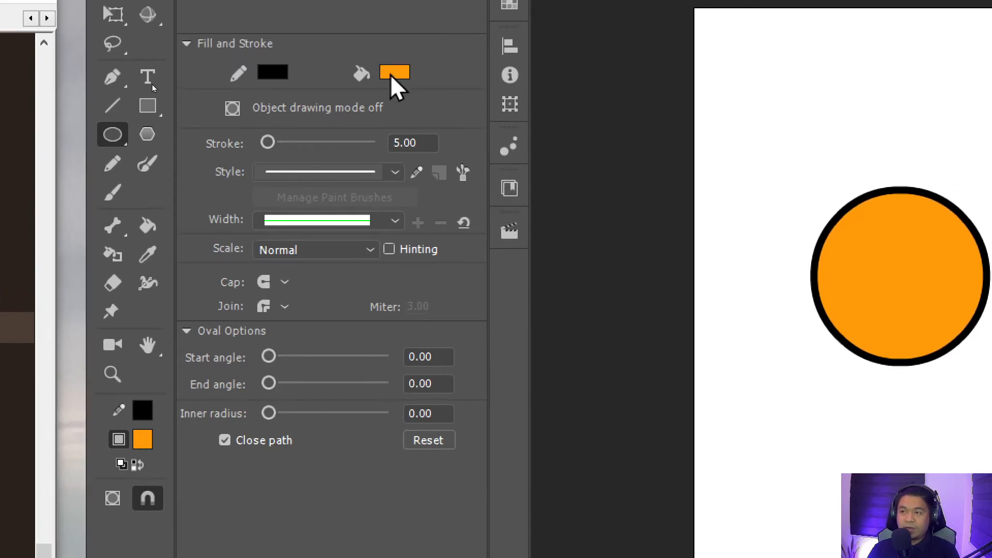
left_click(394, 0)
left_click(552, 208)
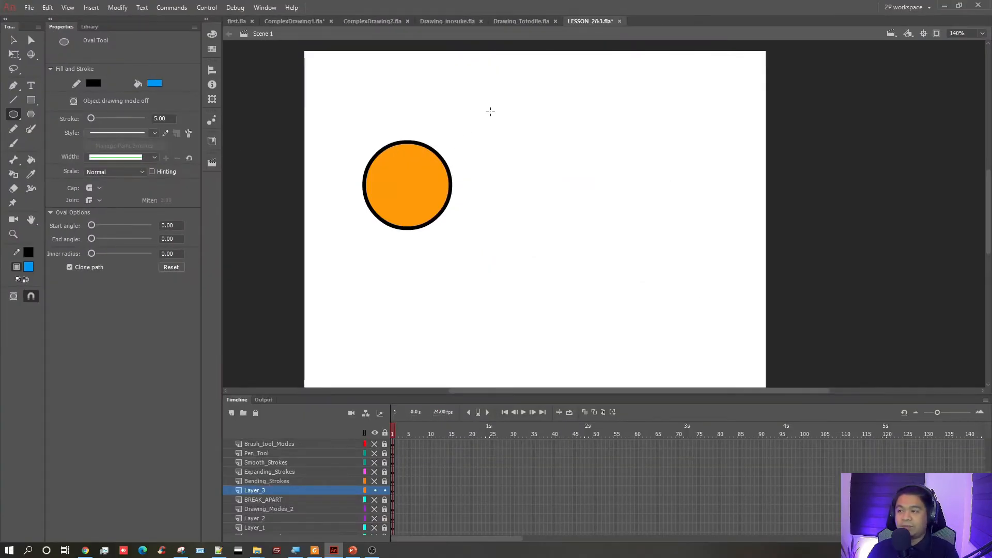
left_click_drag(943, 144, 991, 201)
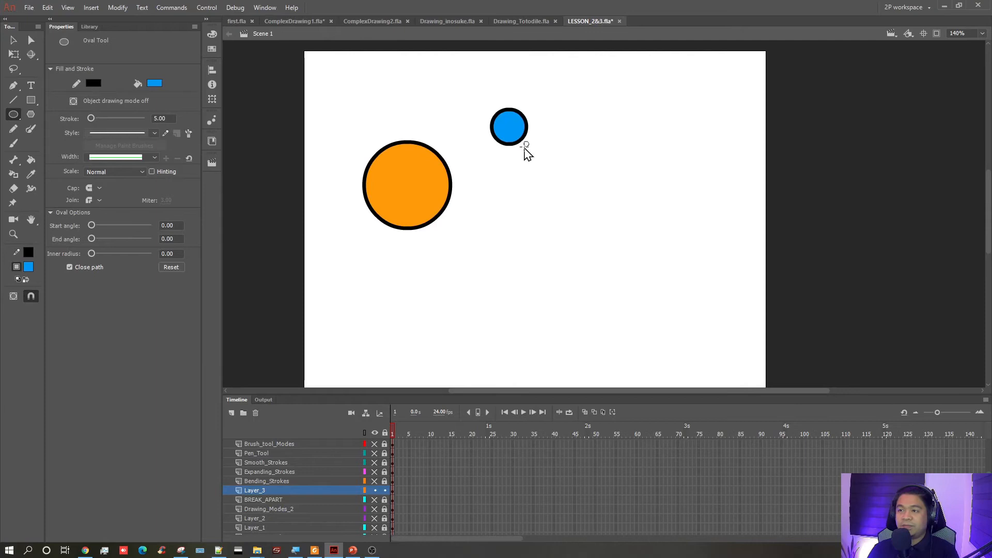
left_click_drag(550, 126, 603, 189)
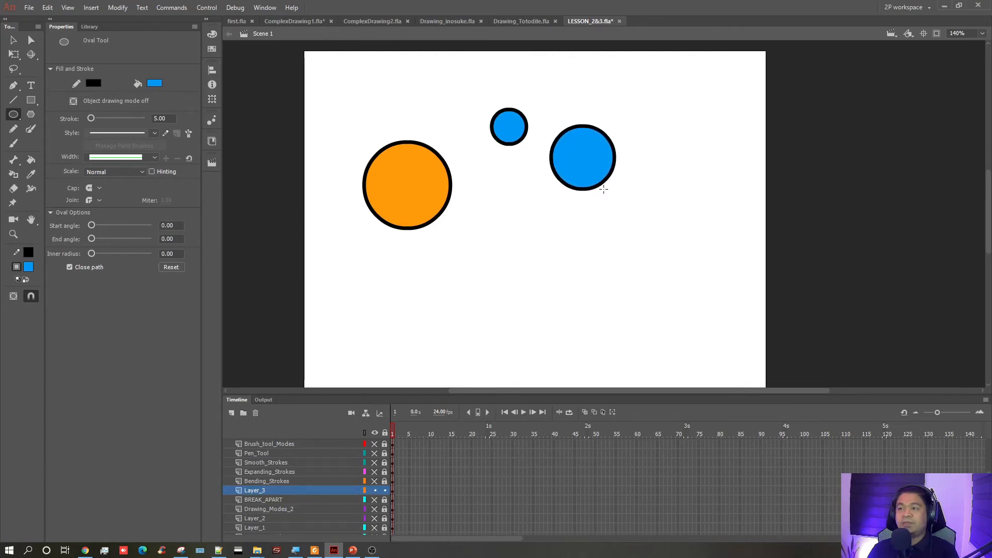
mouse_move(513, 193)
left_mouse_down()
mouse_move(542, 235)
mouse_move(535, 226)
left_mouse_up()
key("ctrl+z")
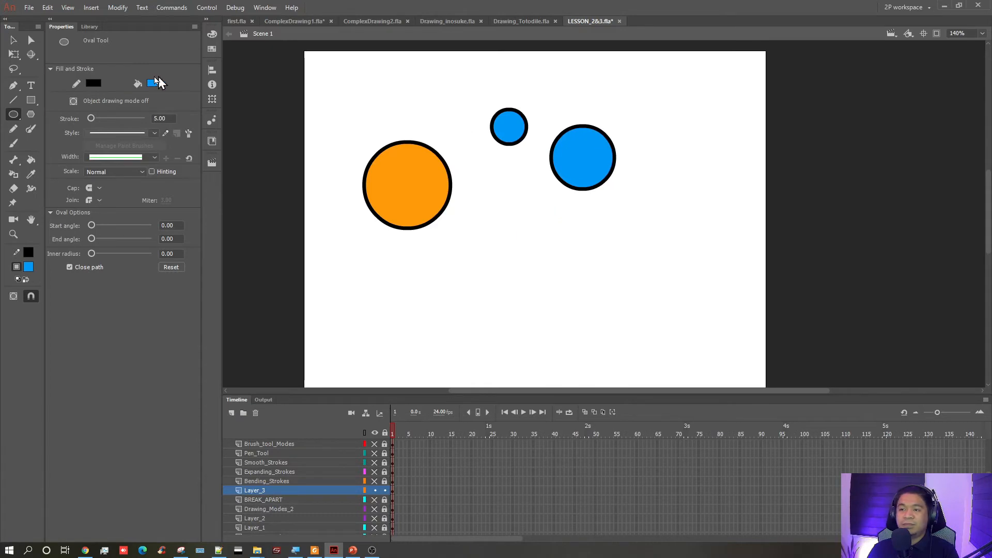
left_click(155, 83)
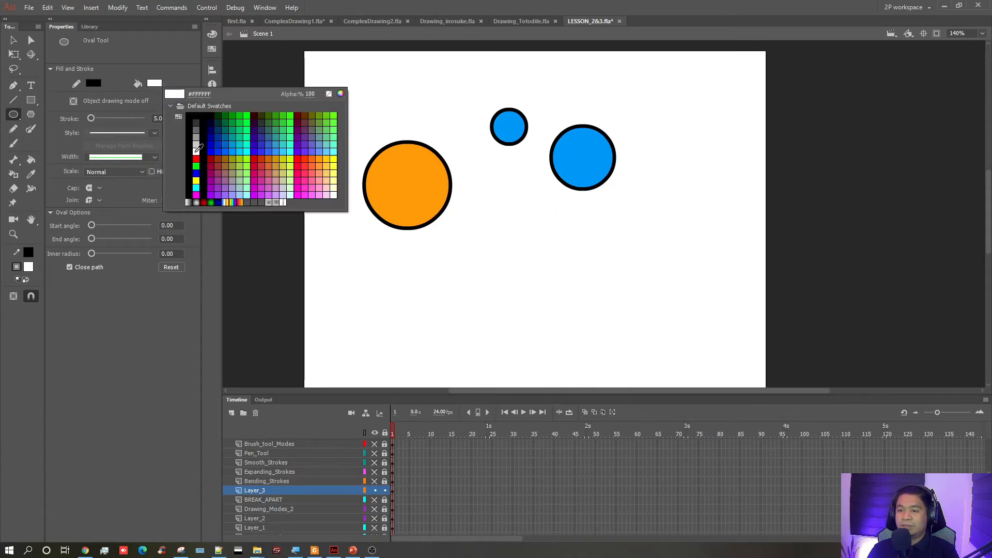
left_click(196, 152)
left_click_drag(500, 175, 530, 203)
key("ctrl+z")
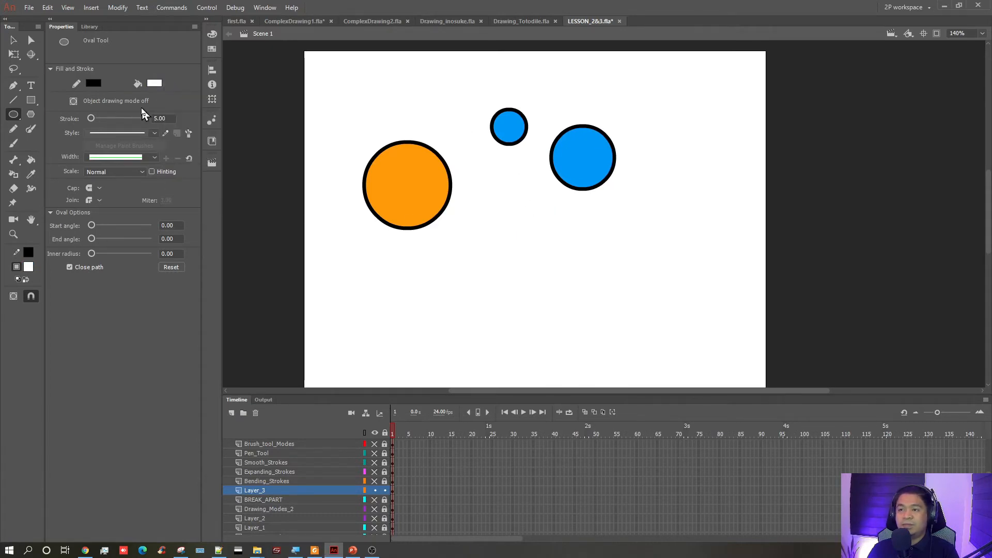
- Set the fill colour to light green and draw a circle below the two blue circles, with object drawing mode off
left_click(155, 83)
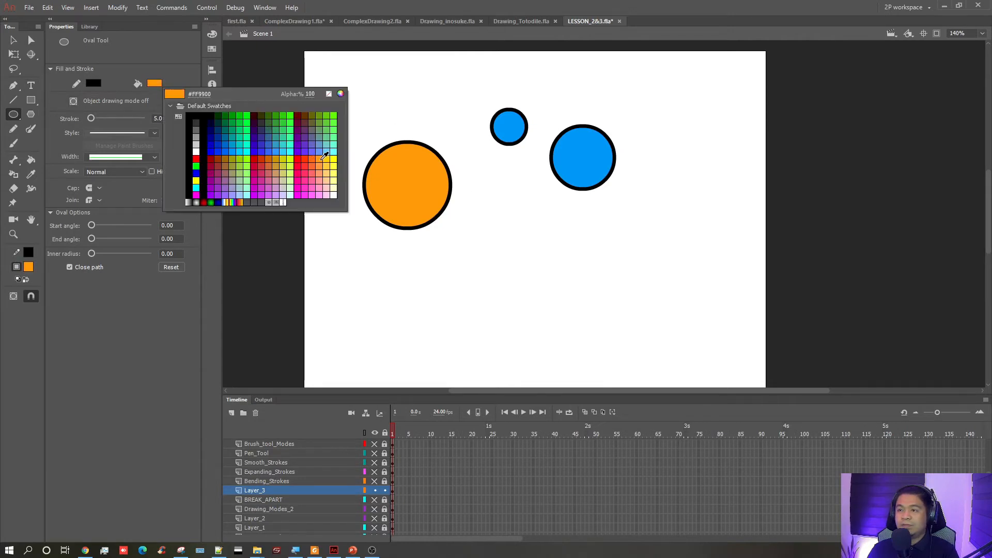
left_click(331, 132)
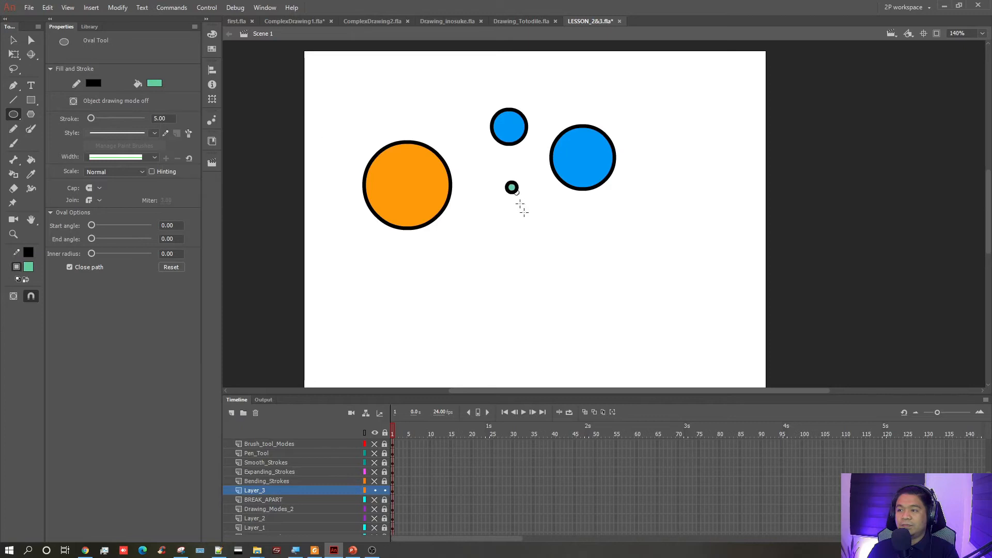
left_click_drag(521, 208, 562, 238)
- Draw three green rectangles of different sizes around the circles: one large, one small square and one tiny square
left_click(31, 101)
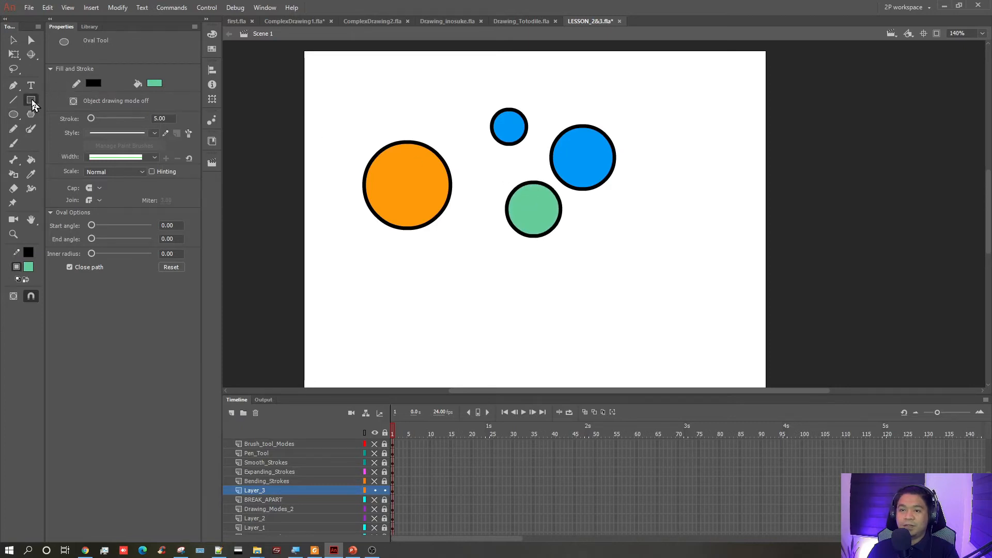
left_click_drag(584, 217, 634, 274)
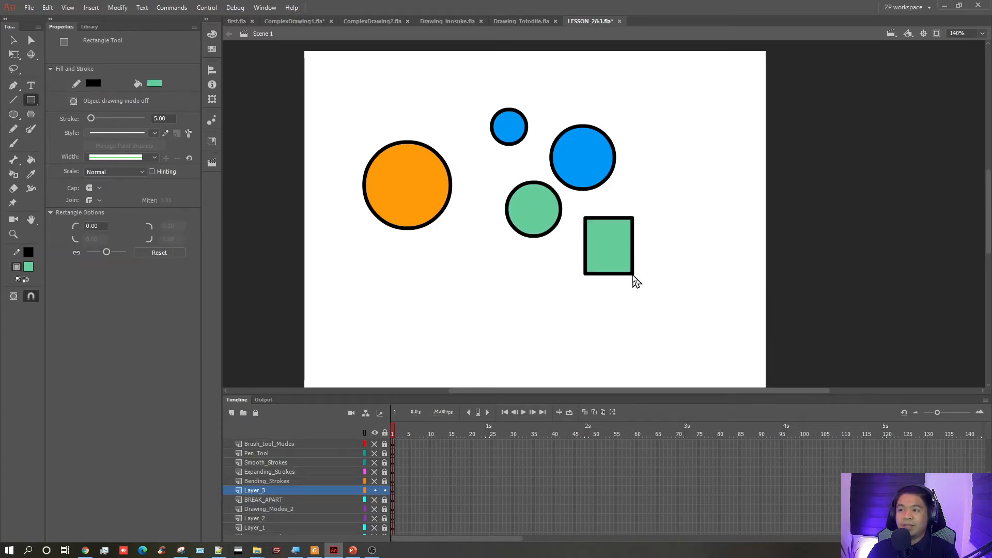
left_click_drag(631, 133, 663, 164)
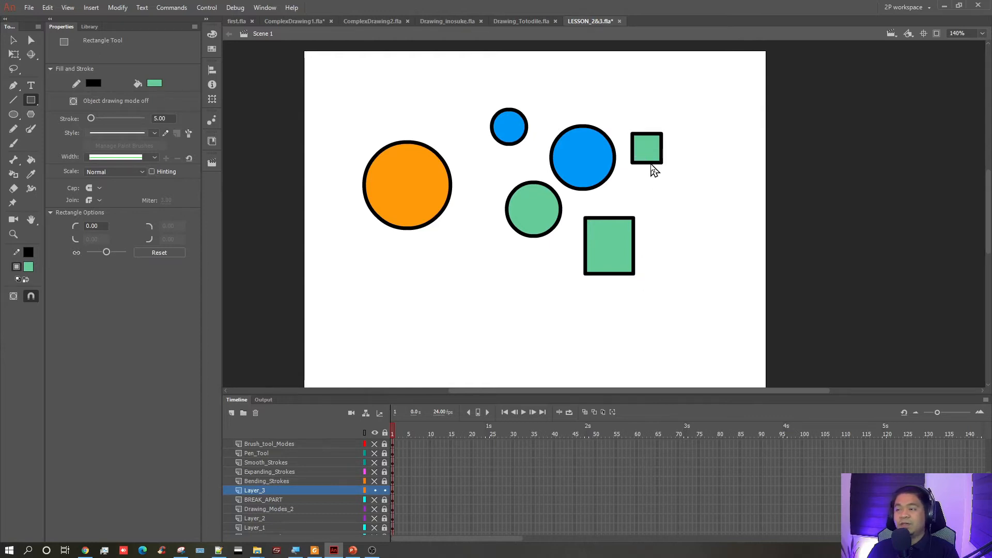
left_click_drag(555, 265, 559, 270)
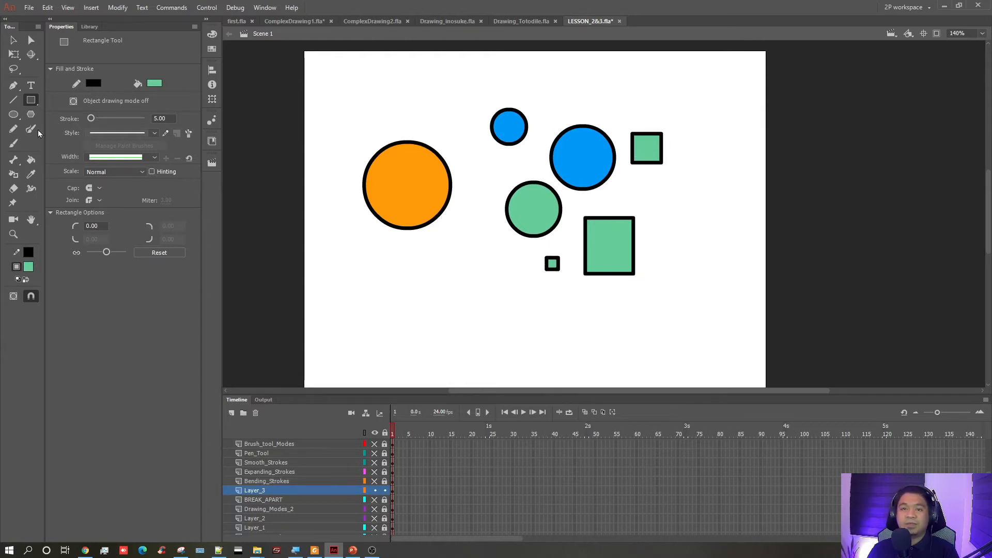
- Move all the blue and green shapes together farther away from the orange circle, and clear the selection
key("v")
left_click_drag(483, 79, 667, 300)
left_click_drag(610, 250, 659, 268)
left_click(572, 336)
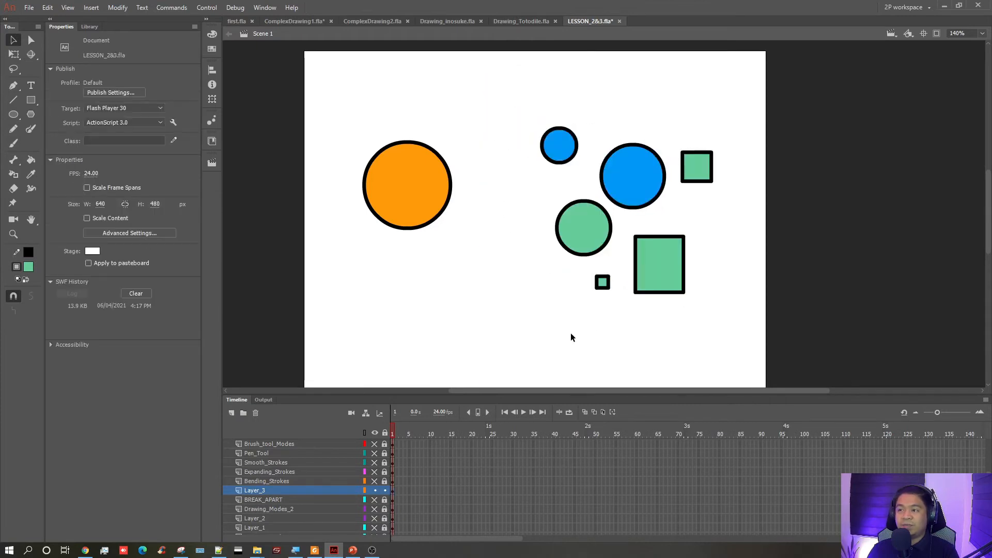
- Select all blue and green shapes to examine their separate fills and strokes, and try moving the small blue circle's fill out of its outline
left_click_drag(511, 78, 854, 408)
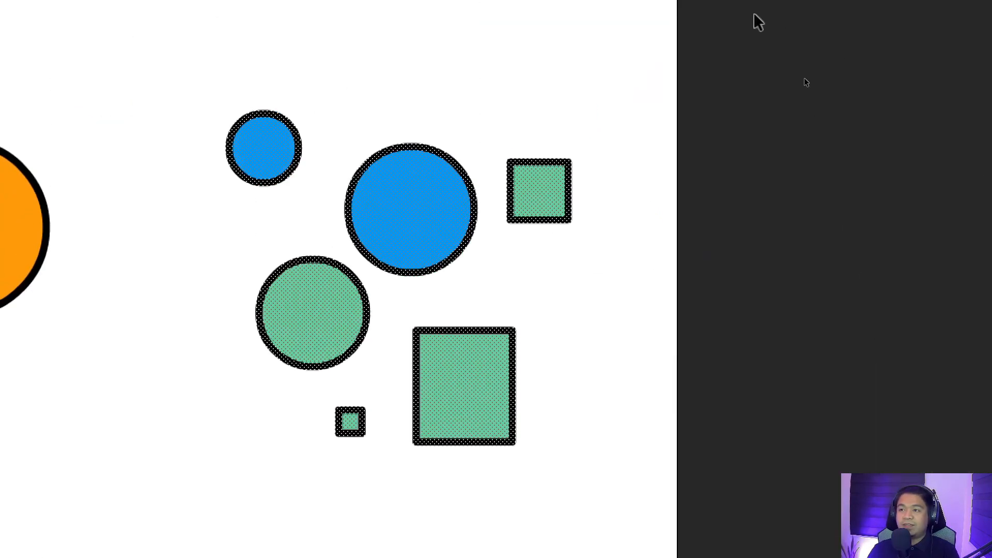
left_click(209, 237)
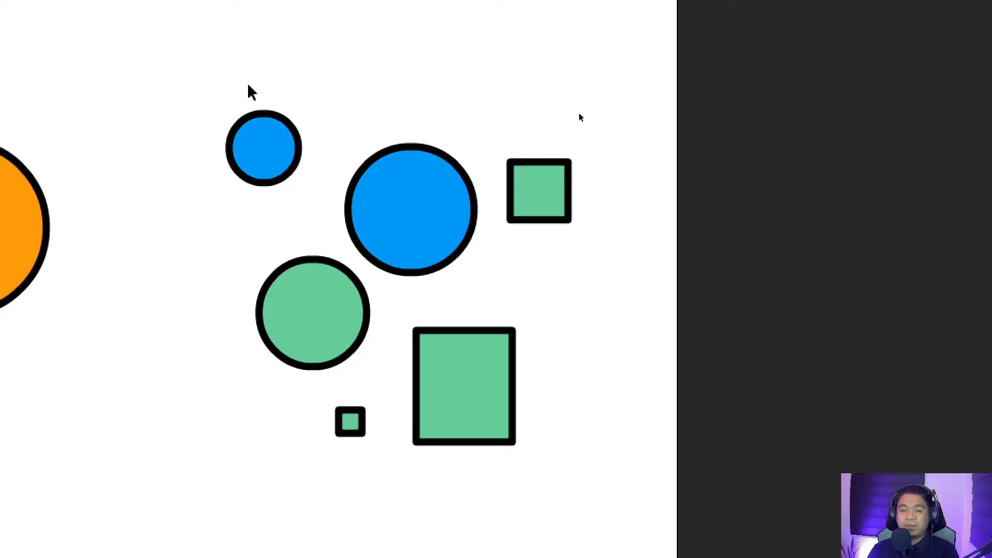
left_click_drag(268, 151, 206, 214)
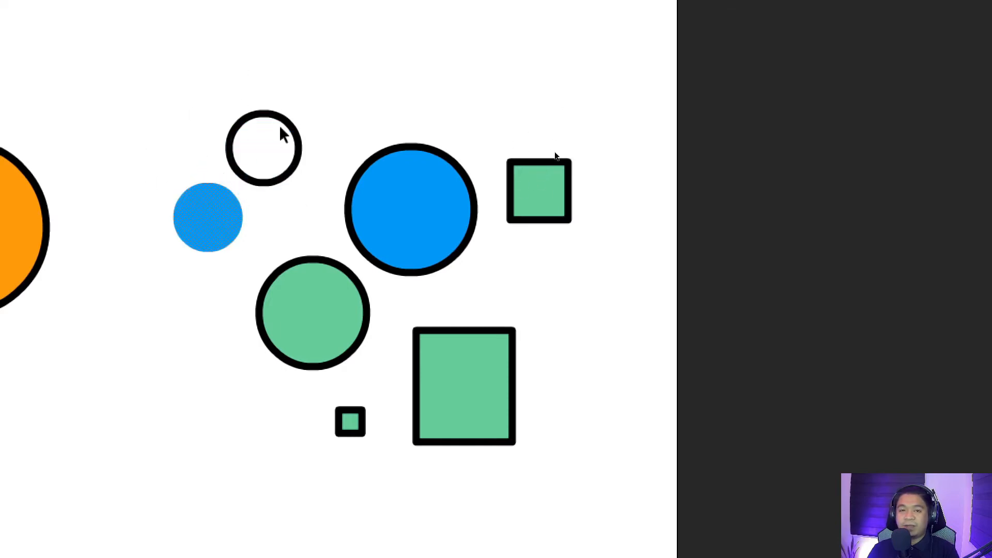
- Try moving the small blue circle's fill and stroke together so that it overlaps the larger blue circle
left_click_drag(207, 81, 319, 227)
left_click_drag(261, 142, 364, 191)
left_click(308, 70)
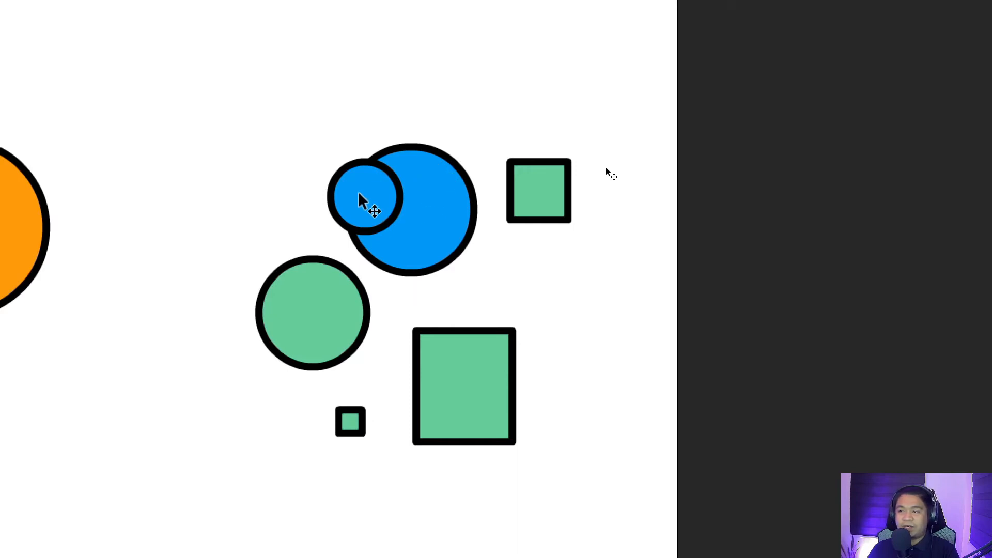
left_click_drag(320, 190, 347, 133)
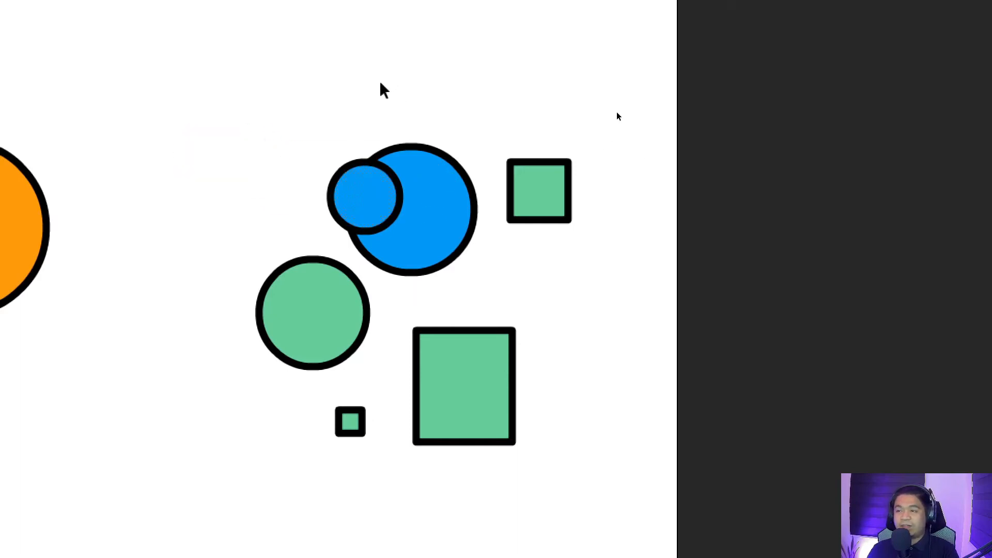
left_click_drag(343, 69, 503, 75)
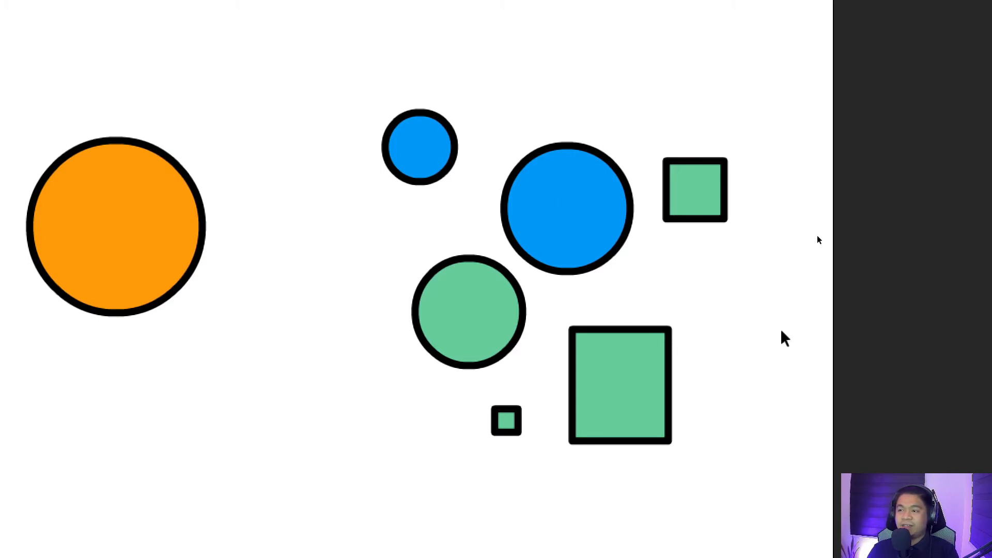
- Group the fill and stroke of the small blue circle
left_click_drag(367, 87, 473, 219)
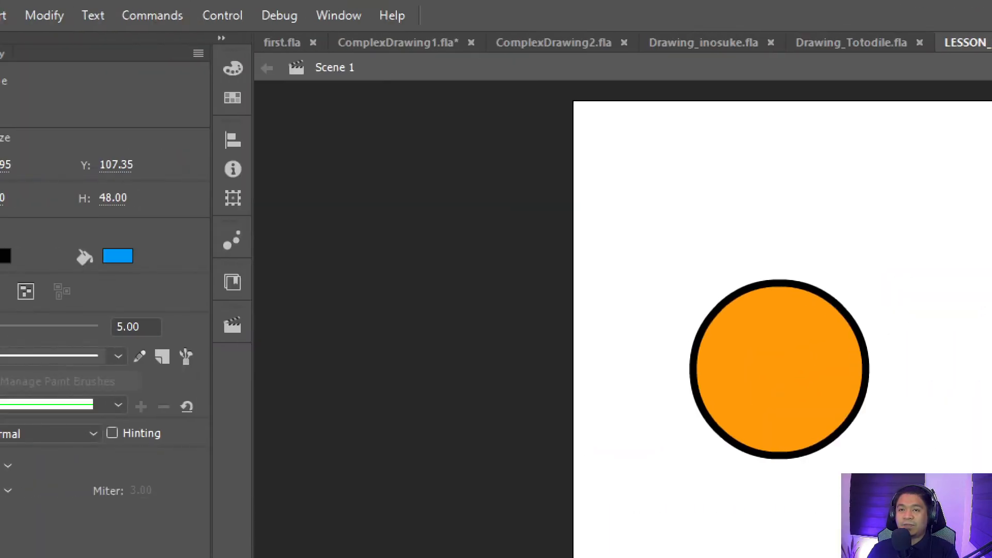
left_click(47, 17)
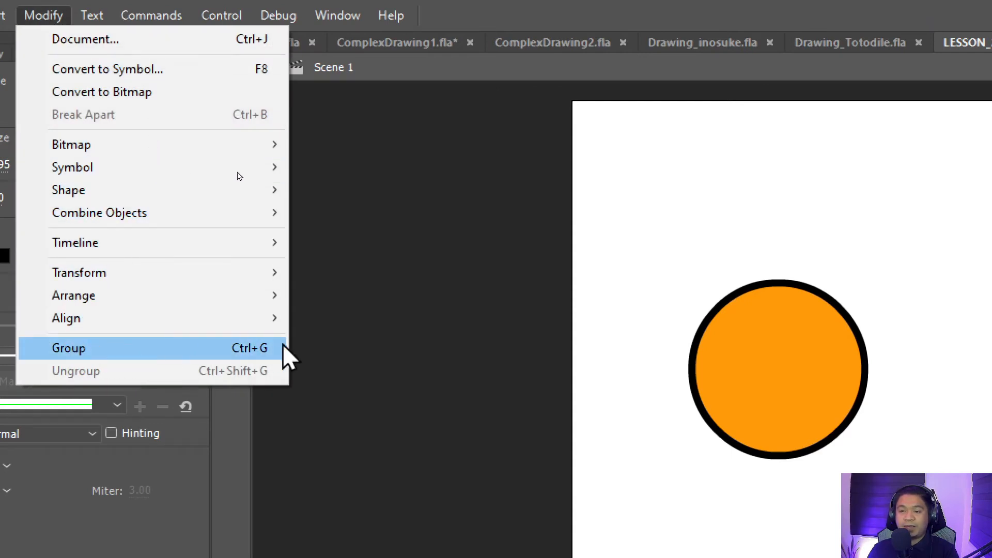
left_click(247, 348)
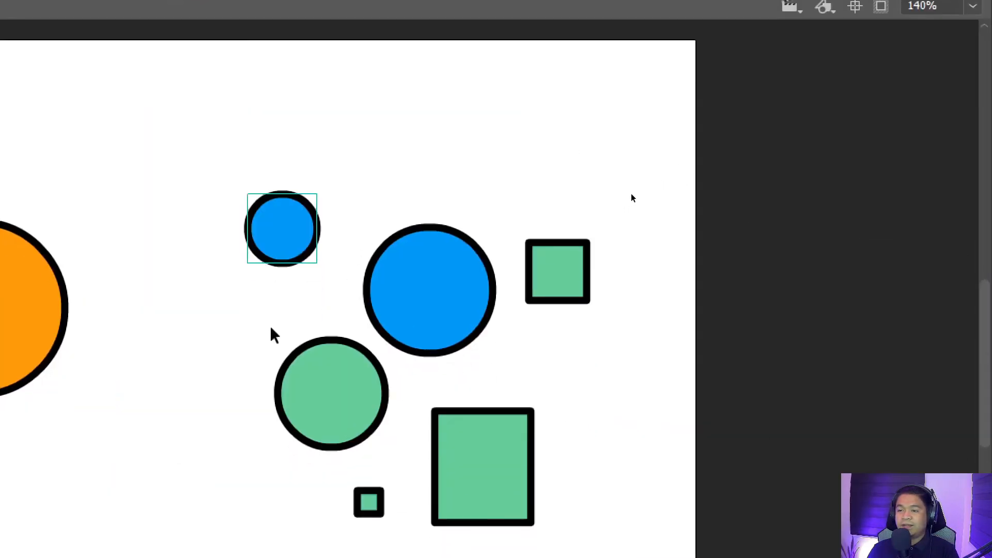
- Group the fill and stroke of the green circle, and do the same for the large blue circle
left_click(303, 344)
left_click(321, 380, "shift")
key("ctrl+g")
left_click(406, 234)
key("ctrl+g")
- Group the fill and stroke of each of the three green rectangles as separate groups
left_click(552, 265)
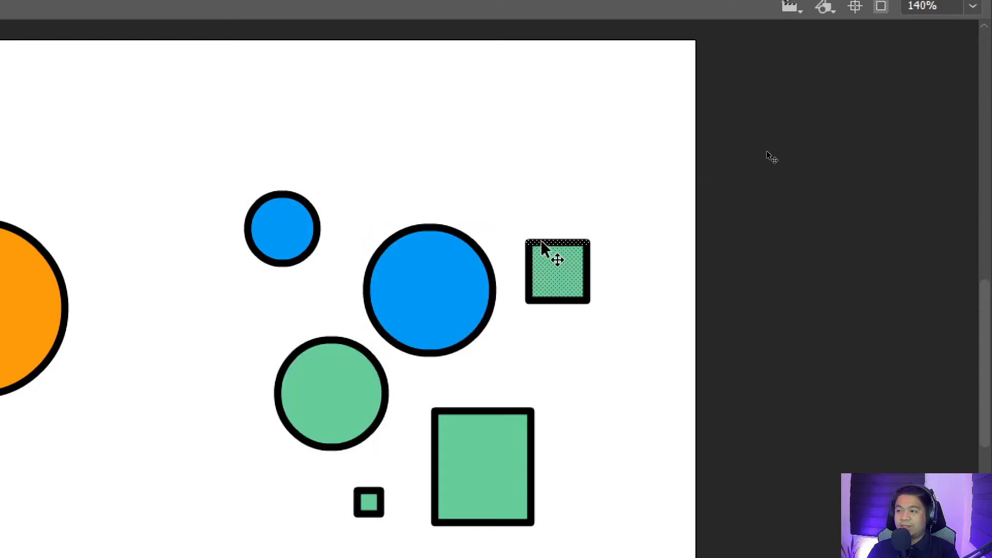
left_click_drag(512, 204, 631, 357)
key("ctrl+g")
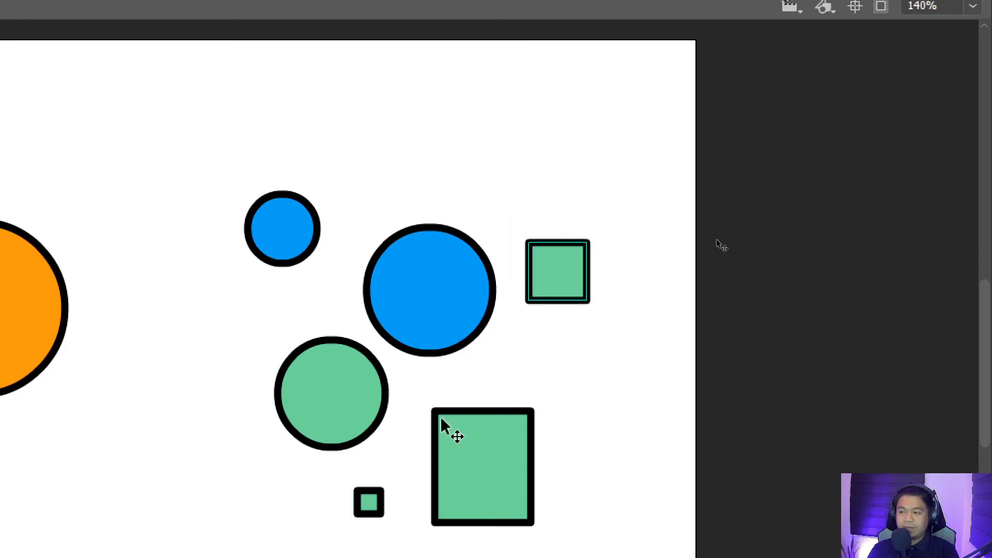
left_click_drag(417, 395, 578, 548)
left_click_drag(578, 471, 580, 473)
mouse_move(313, 398)
left_mouse_down()
mouse_move(366, 420)
mouse_move(397, 466)
left_mouse_up()
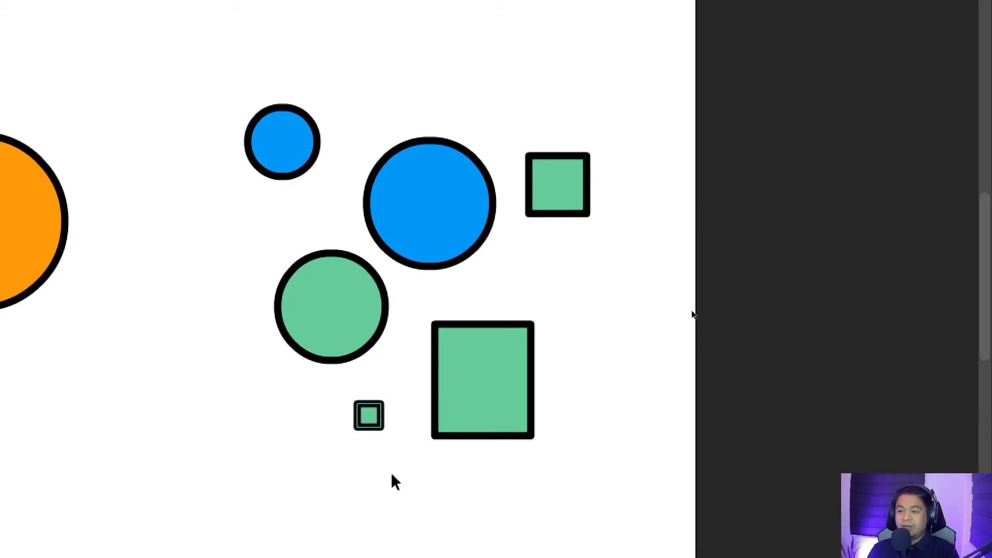
- Select the grouped circles one after another to examine that each behaves as a single object
left_click(354, 325)
left_click(420, 213)
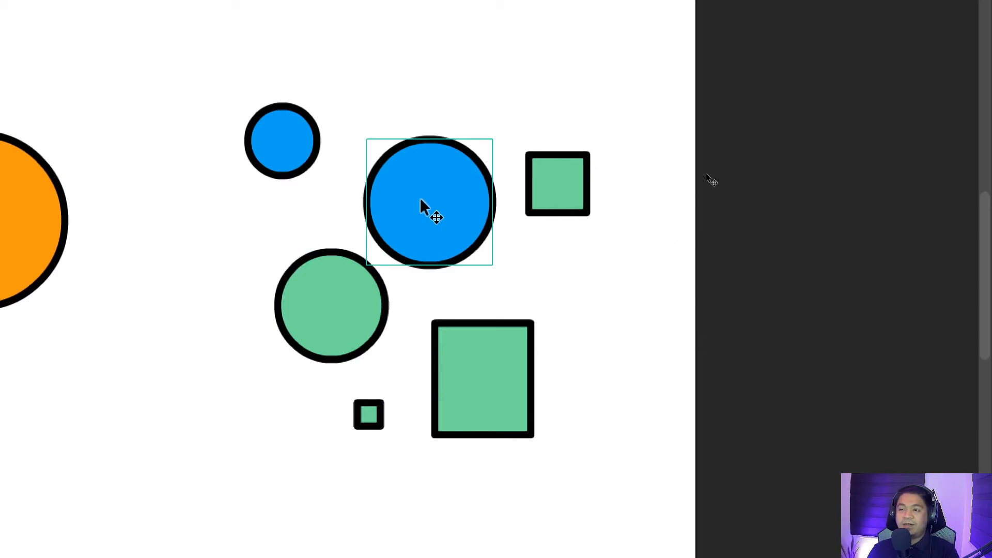
left_click(267, 143)
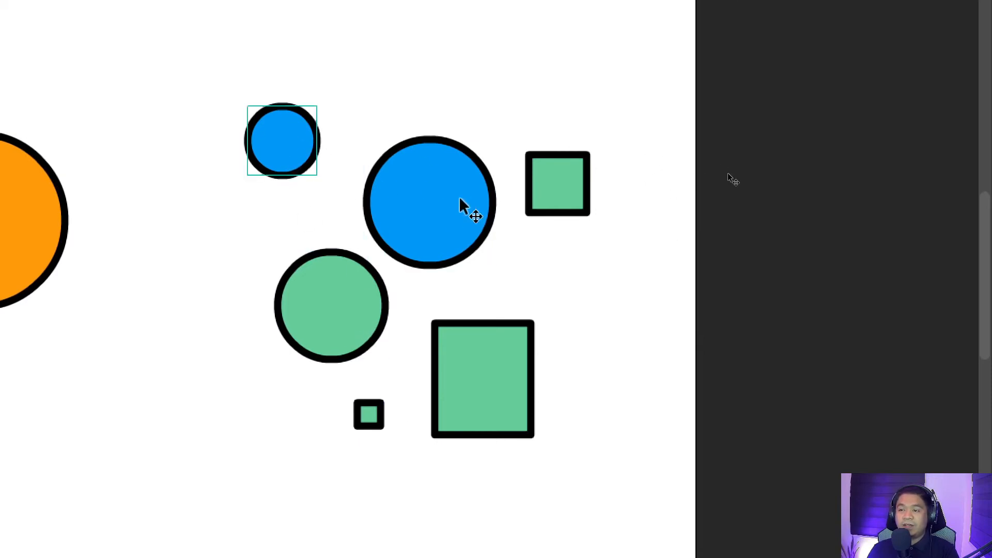
left_click(420, 215)
left_click(347, 299)
left_click(270, 198)
- Move the grouped circles and rectangles together into one overlapping cluster, with the rectangles above the circles
left_click_drag(289, 155, 372, 218)
left_click_drag(327, 321, 291, 217)
left_click_drag(579, 212, 476, 147)
left_click_drag(514, 417, 427, 139)
left_click_drag(366, 402, 351, 89)
left_click_drag(309, 218, 415, 279)
- Combine the whole cluster of grouped circles and rectangles into one group and move it closer to the orange circle
left_click_drag(258, 159, 692, 539)
left_click_drag(692, 468, 692, 468)
key("ctrl+g")
left_click_drag(573, 190, 462, 233)
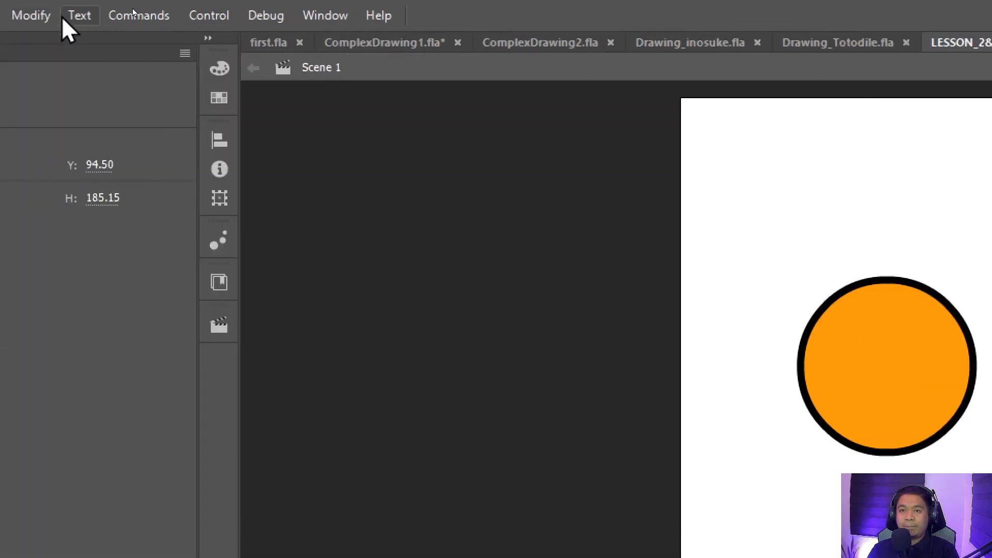
- Ungroup the cluster into its individual shape groups, and try moving the large green rectangle away from the others
left_click(51, 14)
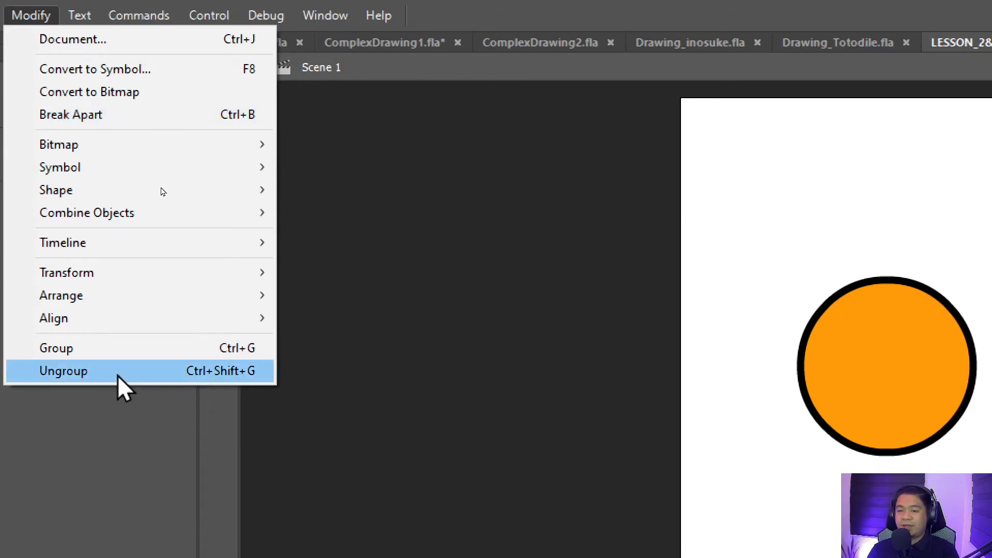
left_click(95, 372)
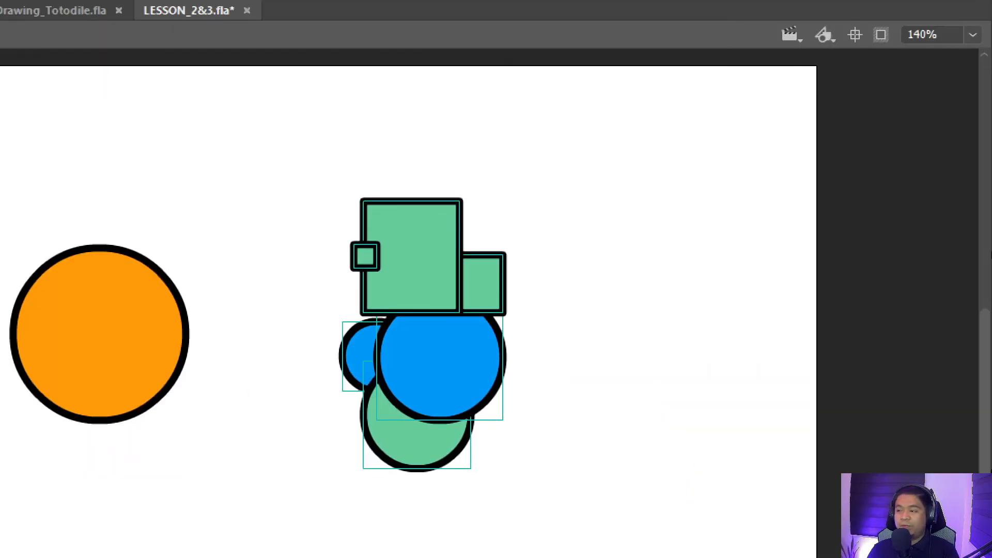
left_click_drag(414, 279, 319, 240)
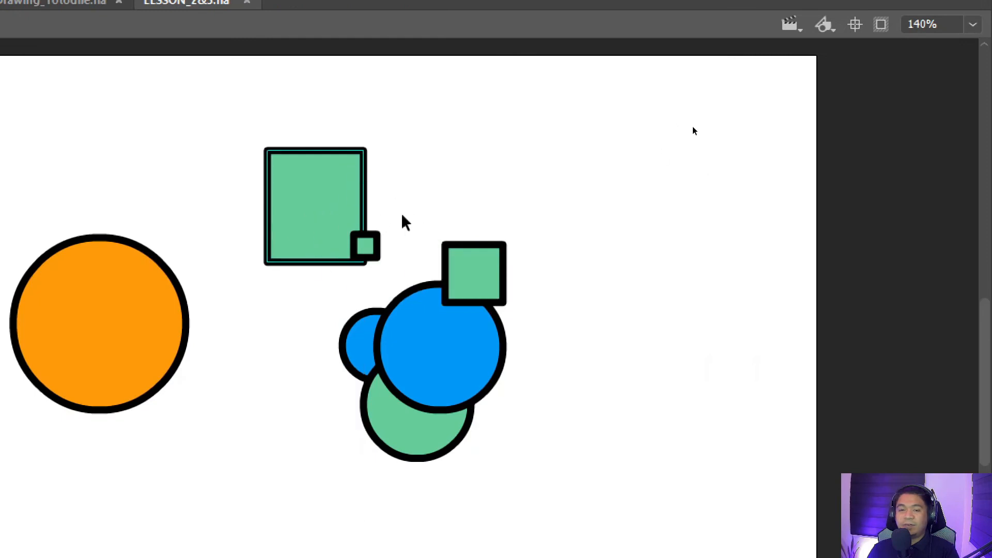
key("ctrl+z")
- Select all the overlapping blue and green shapes and group them into one object again
left_click_drag(280, 127, 594, 557)
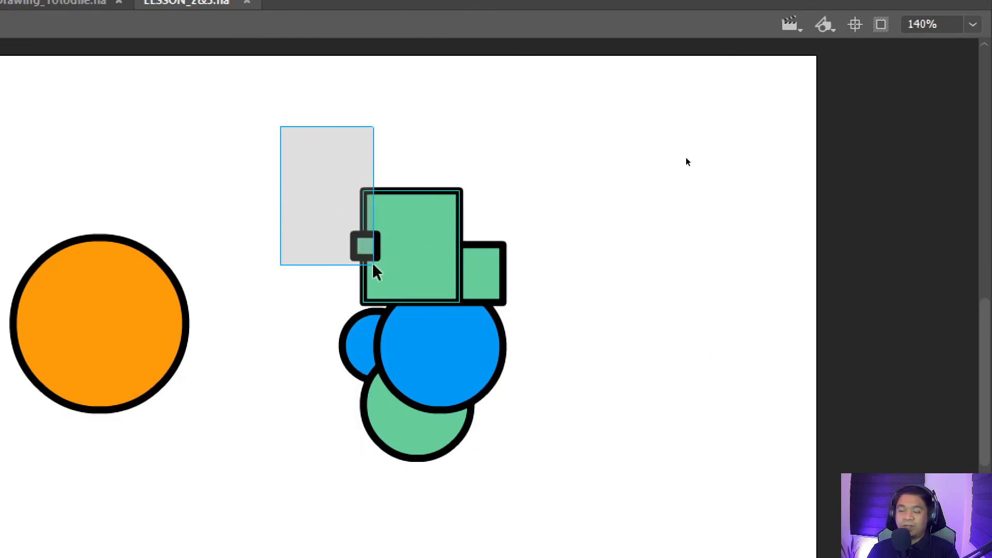
left_click_drag(594, 474, 594, 473)
key("ctrl+g")
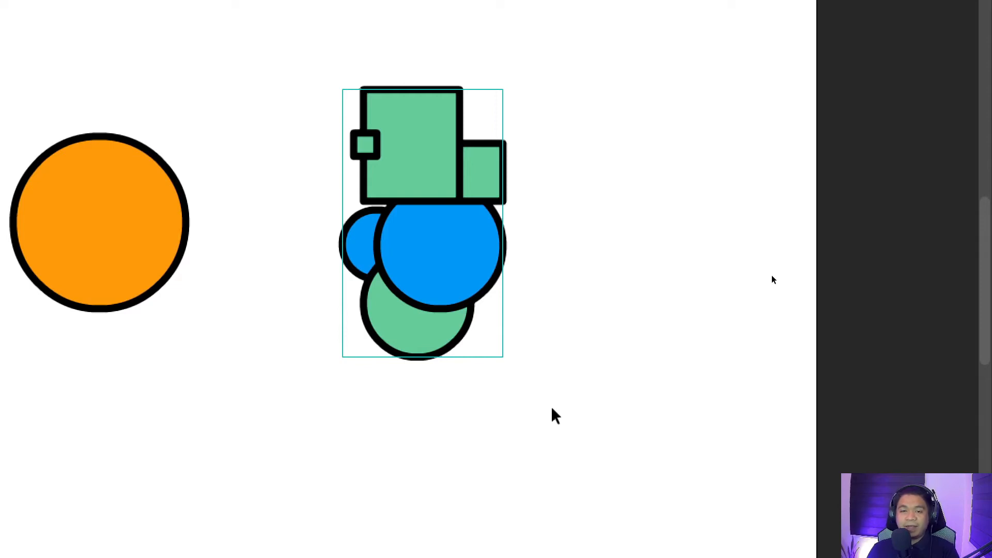
- Ungroup the cluster again and try moving the green rectangles and the circles apart as separate objects
key("ctrl+shift+g")
left_click(563, 357)
left_click_drag(410, 154, 311, 109)
left_click_drag(364, 147, 387, 98)
left_click_drag(288, 102, 288, 123)
left_click_drag(468, 181, 453, 121)
left_click_drag(436, 250, 518, 211)
left_click_drag(451, 283, 506, 330)
left_click_drag(388, 266, 353, 266)
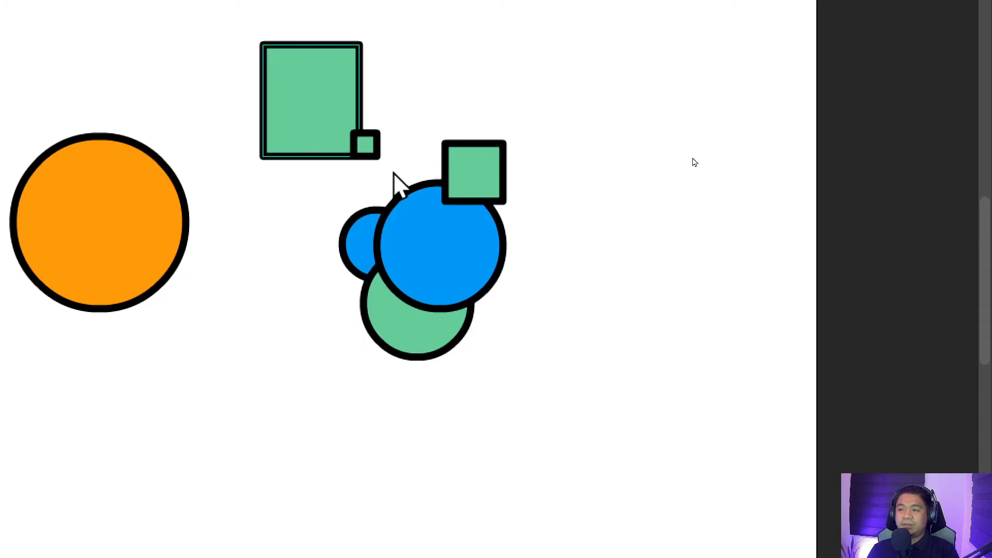
- Break apart all the overlapping green and blue shapes, and pull the large blue and green circles' fills out of their outlines
left_click_drag(275, 29, 627, 469)
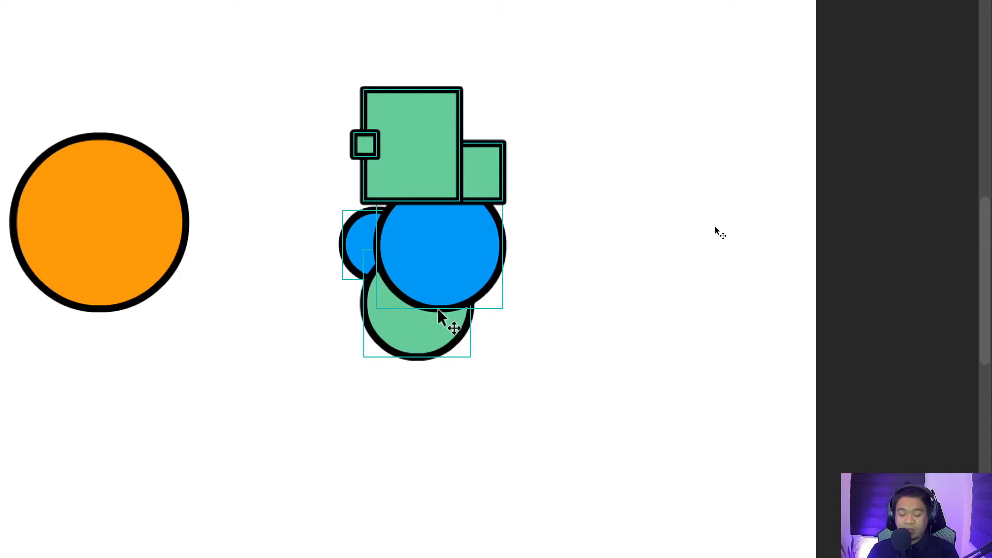
key("ctrl+b")
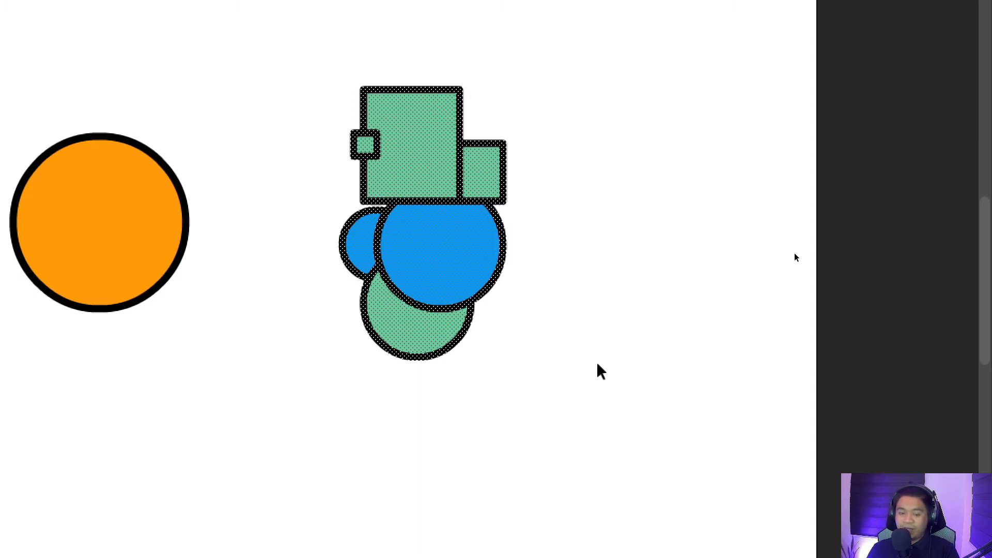
left_click(597, 364)
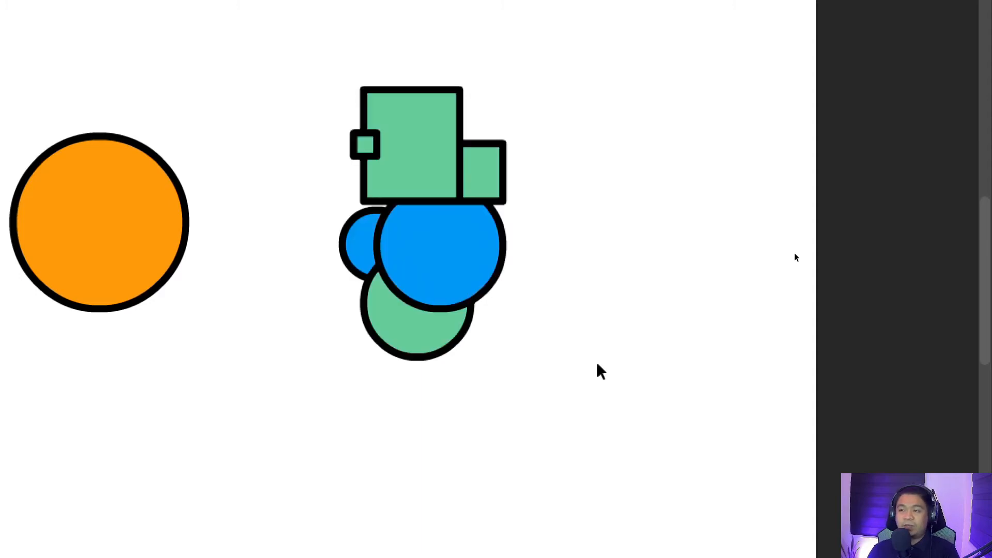
scroll(437, 14, "up", 1)
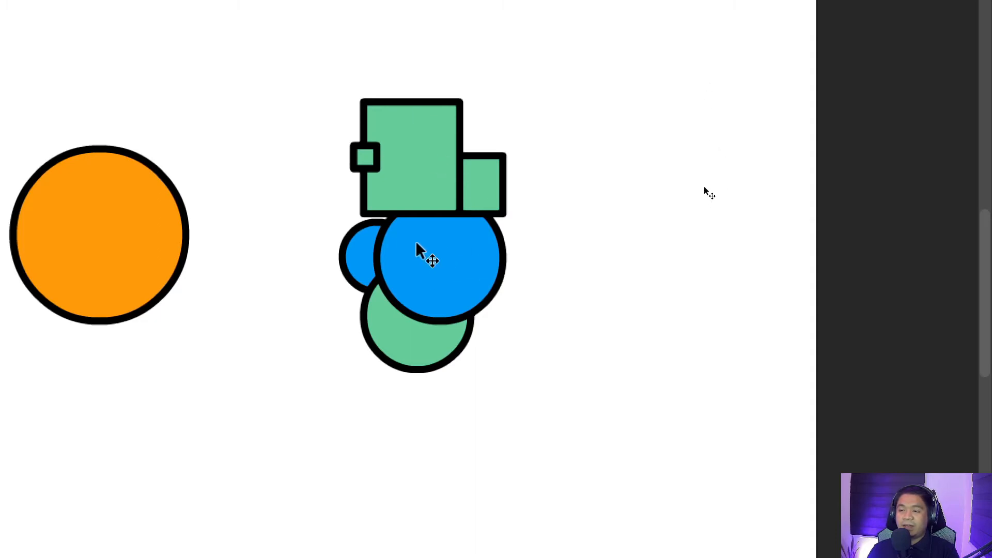
left_click_drag(420, 237, 606, 343)
left_click_drag(405, 347, 469, 480)
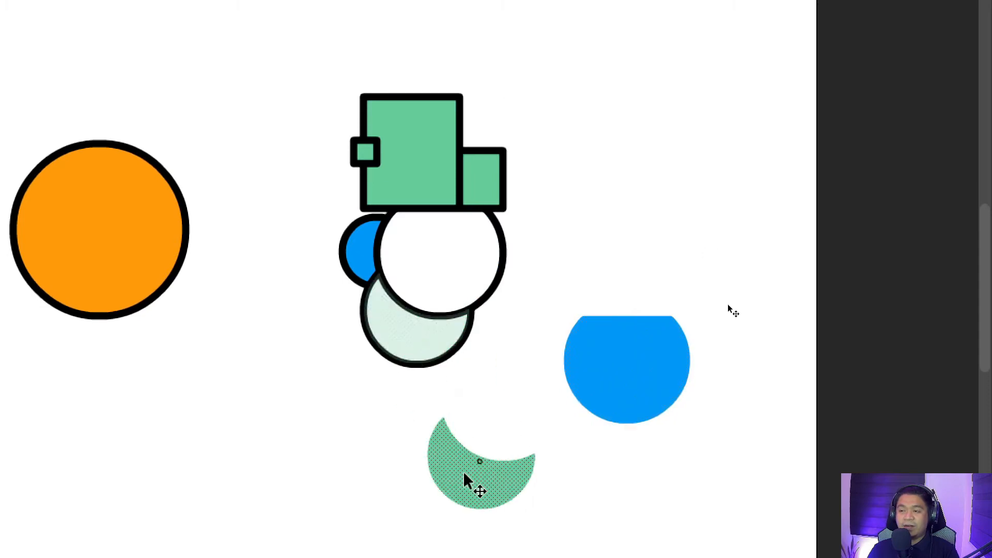
- Break apart the orange circle and move its fill below its black outline
left_click_drag(244, 299, 526, 299)
left_click(377, 186)
mouse_move(385, 212)
left_mouse_down()
mouse_move(399, 212)
mouse_move(388, 230)
mouse_move(395, 217)
left_mouse_up()
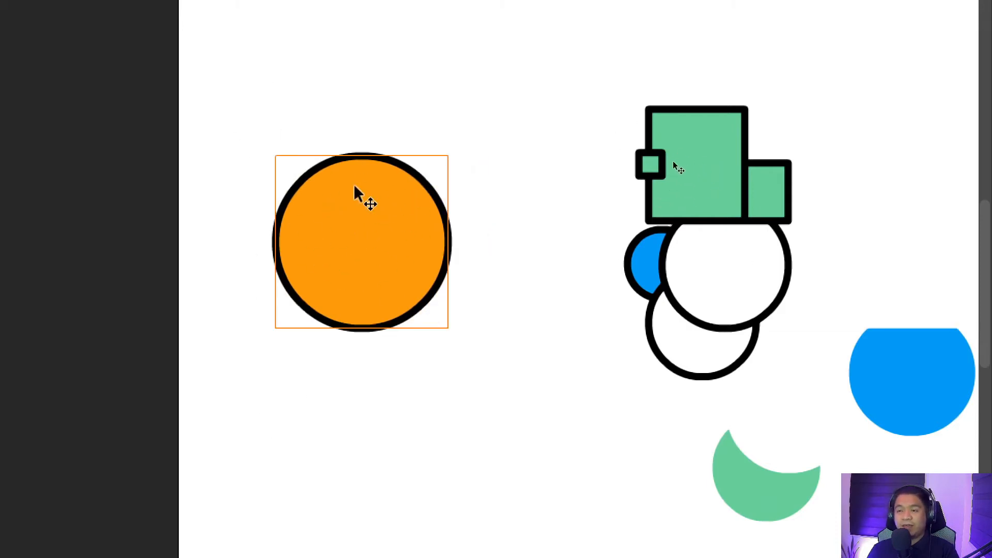
key("ctrl+b")
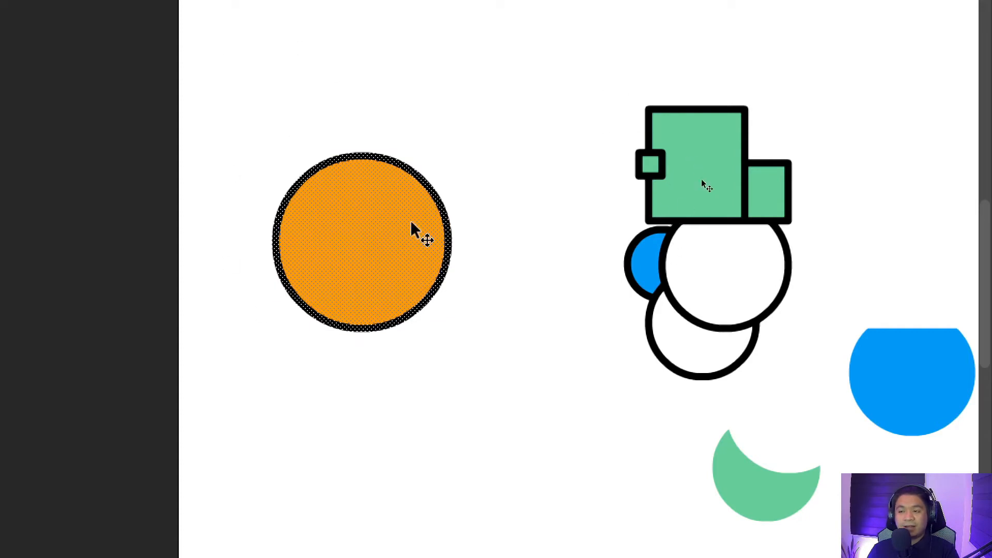
scroll(333, 436, "up", 1)
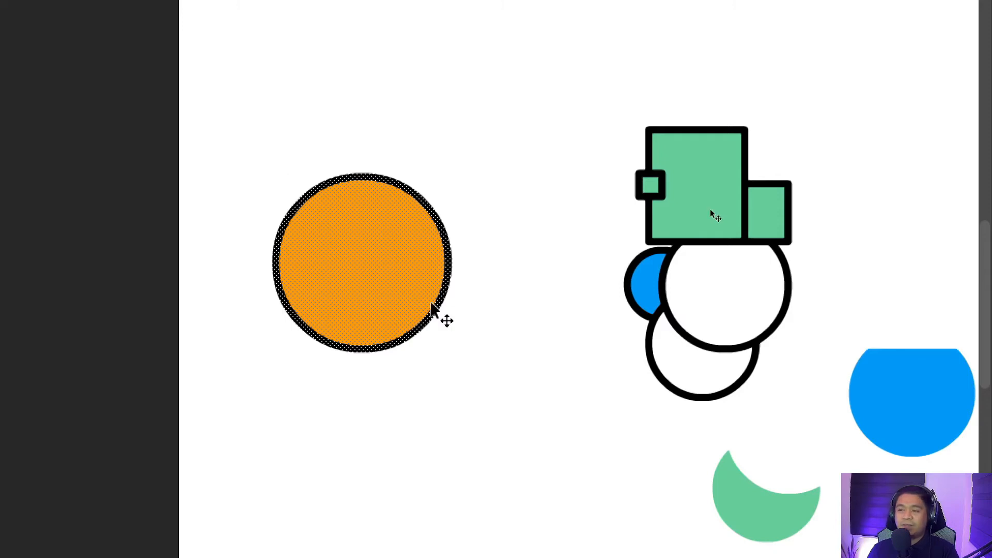
left_click_drag(380, 292, 413, 434)
left_click_drag(596, 194, 313, 198)
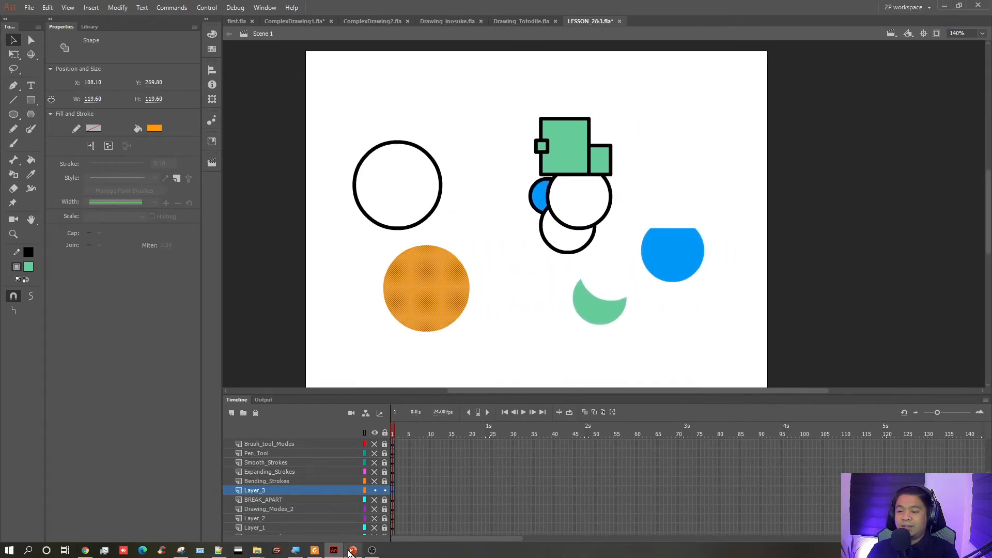
- Switch to the PowerPoint slide show and advance from the Break Apart slide to the Bending Strokes slide
left_click(353, 550)
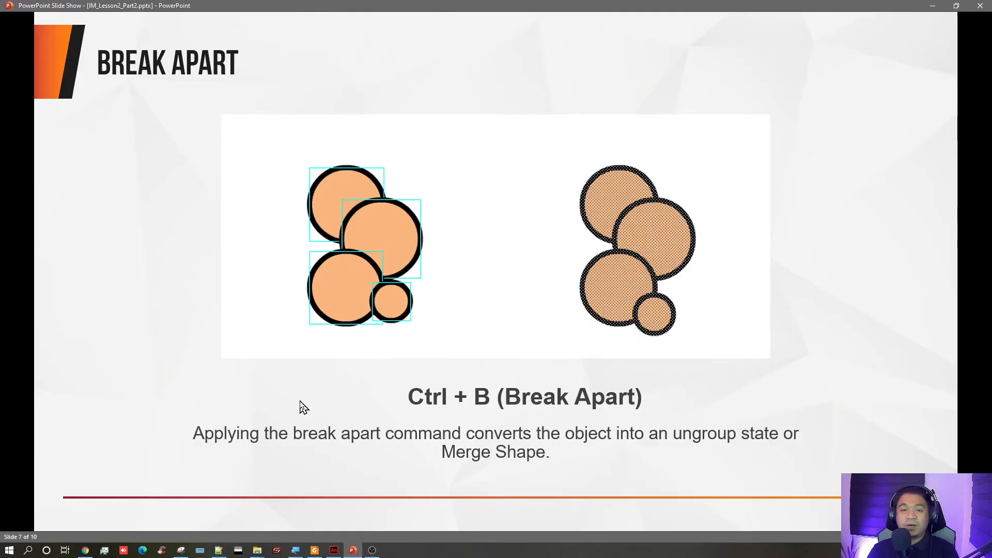
left_click(318, 396)
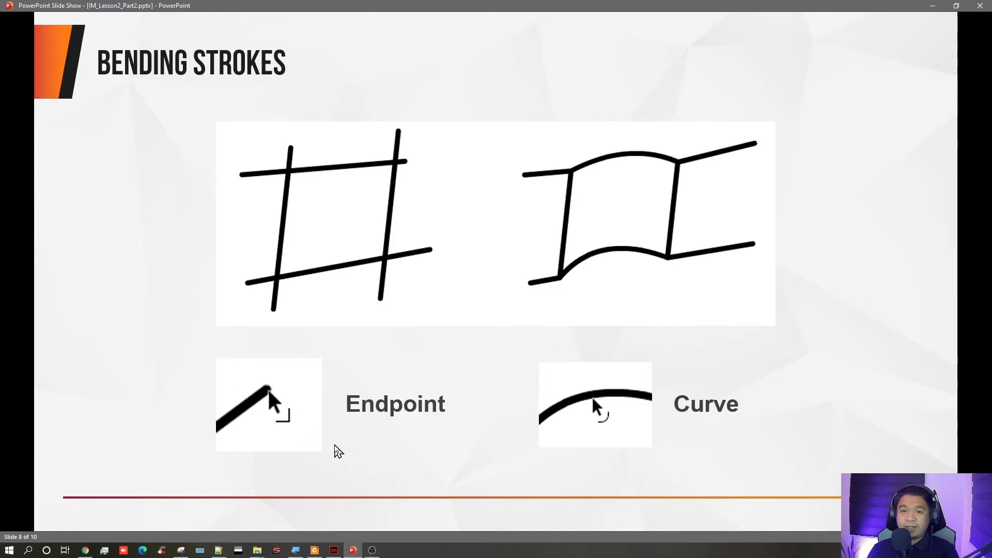
- Switch back to Animate, lock and hide Layer_3, and make the Bending_Strokes layer visible and editable
key("alt+Tab")
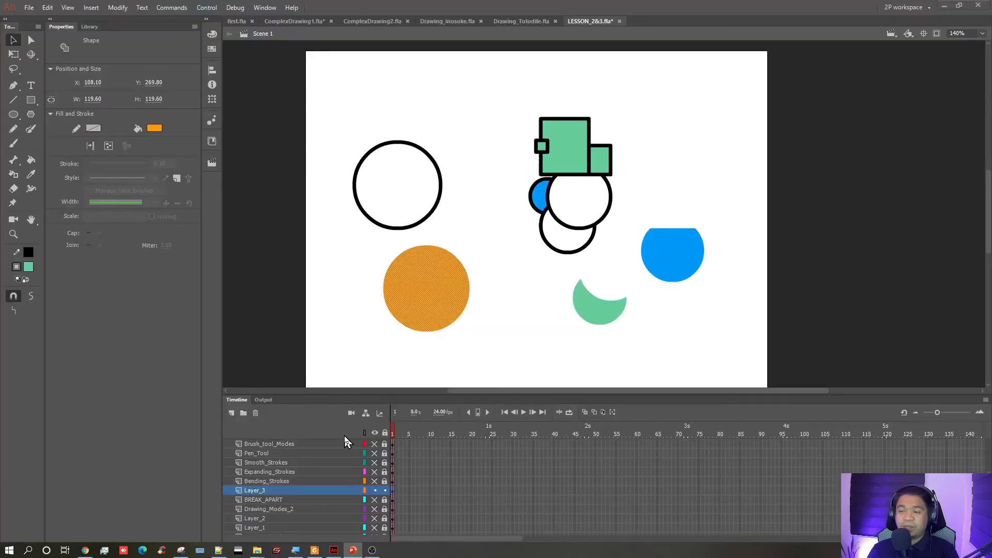
left_click(389, 491)
left_click(375, 490)
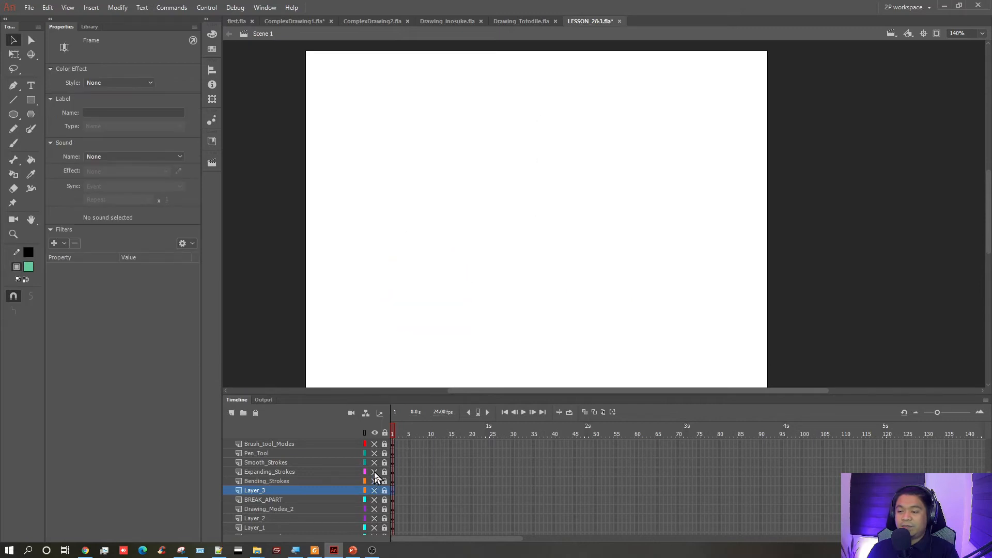
left_click(374, 472)
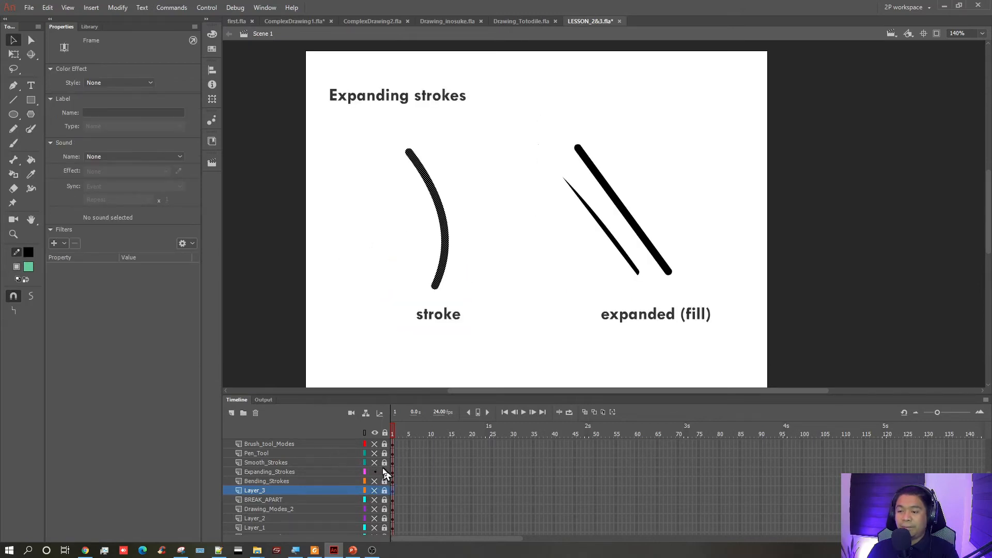
left_click(375, 471)
left_click(375, 481)
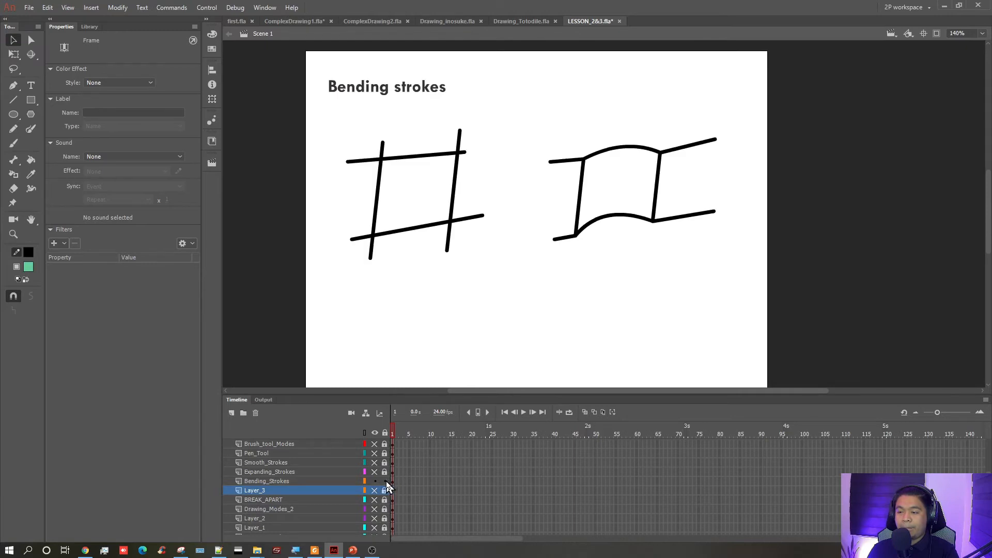
- Select the straight crossing lines and the bent version in turn to compare the two examples
left_click(507, 308)
left_click_drag(507, 308, 429, 307)
left_click_drag(247, 123, 408, 279)
left_click_drag(459, 108, 694, 304)
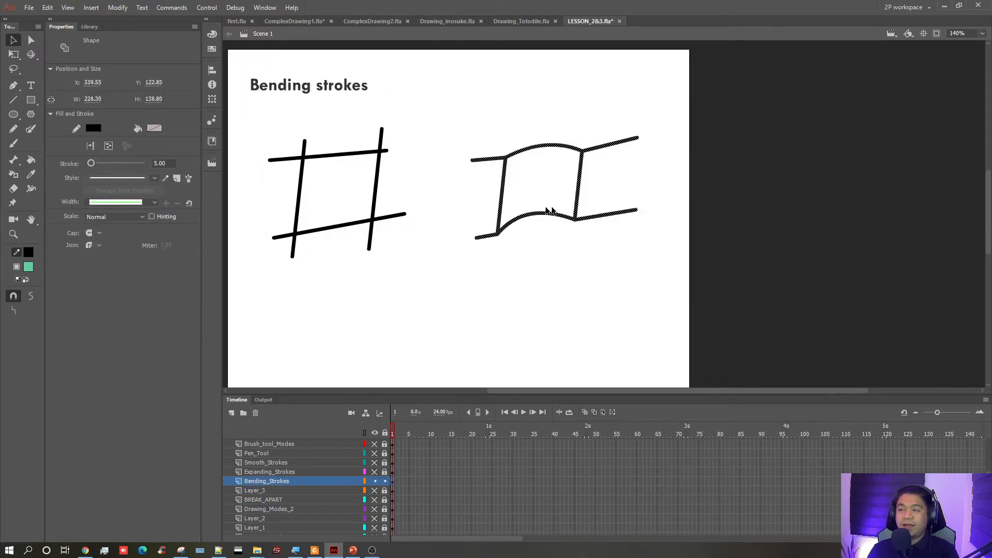
left_click(457, 292)
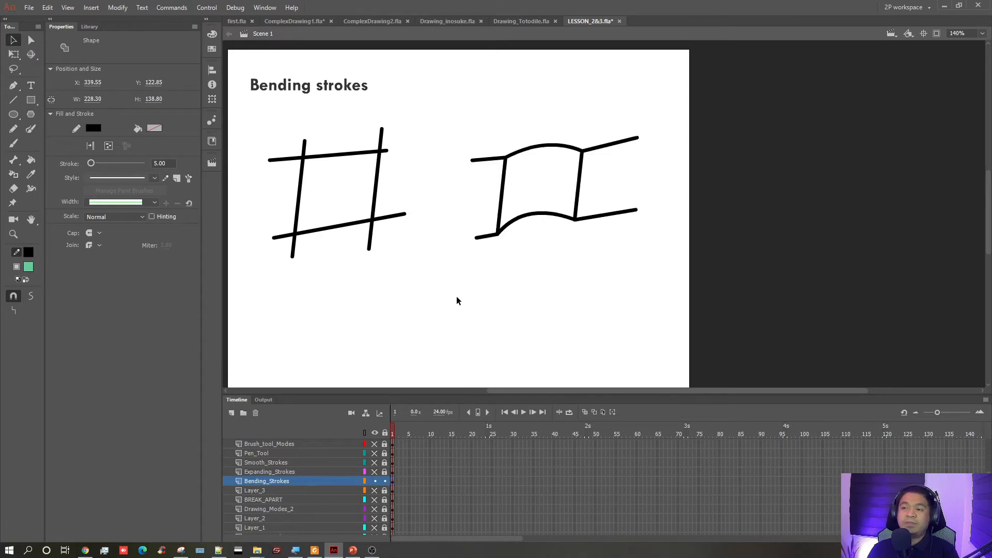
- Draw a horizontal line below the examples with the Line tool, crossed by two parallel slanted lines
left_click(14, 100)
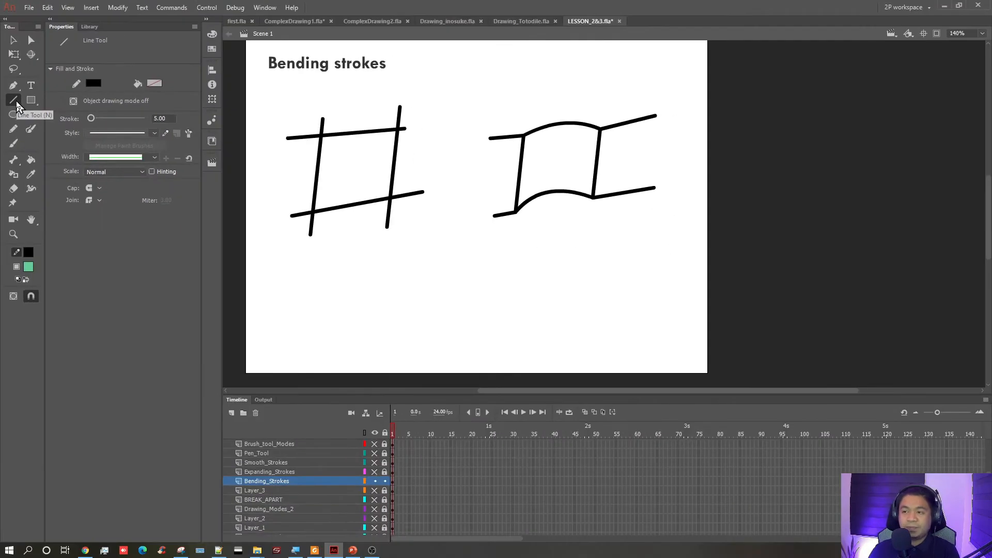
left_click_drag(324, 300, 510, 300)
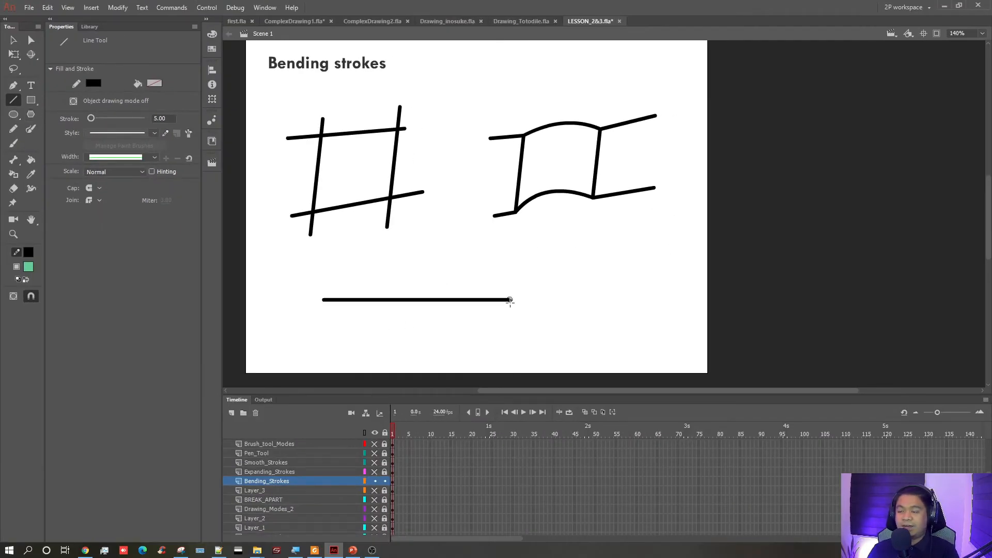
left_click_drag(381, 268, 351, 341)
left_click_drag(444, 272, 417, 339)
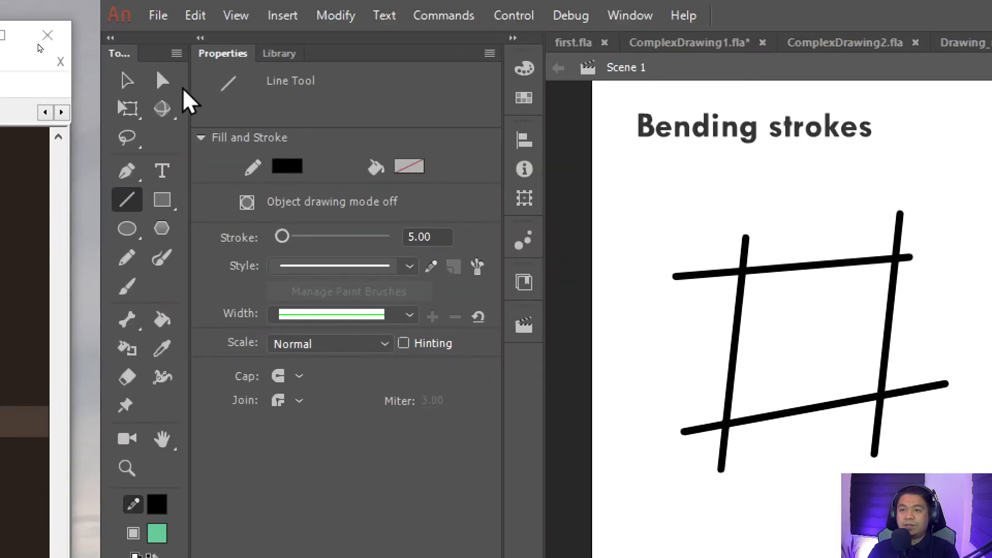
- Move the upper endpoints of both slanted lines to the left and extend them upward with the Selection tool
left_click(128, 82)
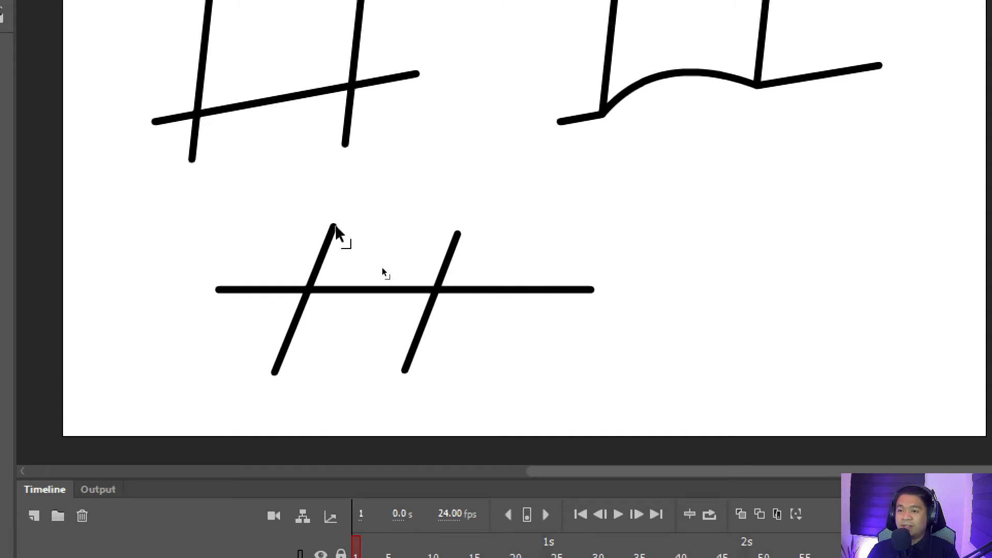
left_click_drag(336, 225, 271, 242)
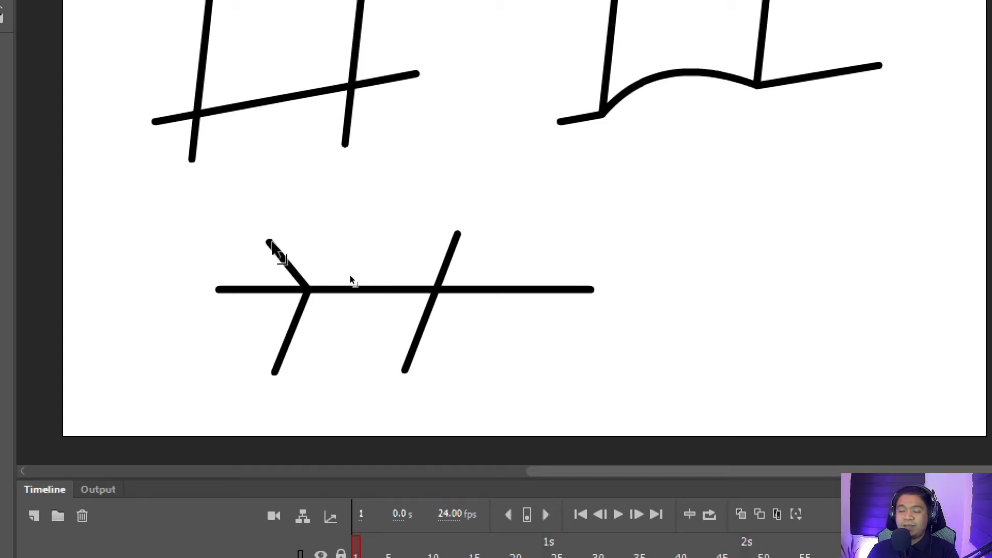
left_click_drag(458, 233, 384, 237)
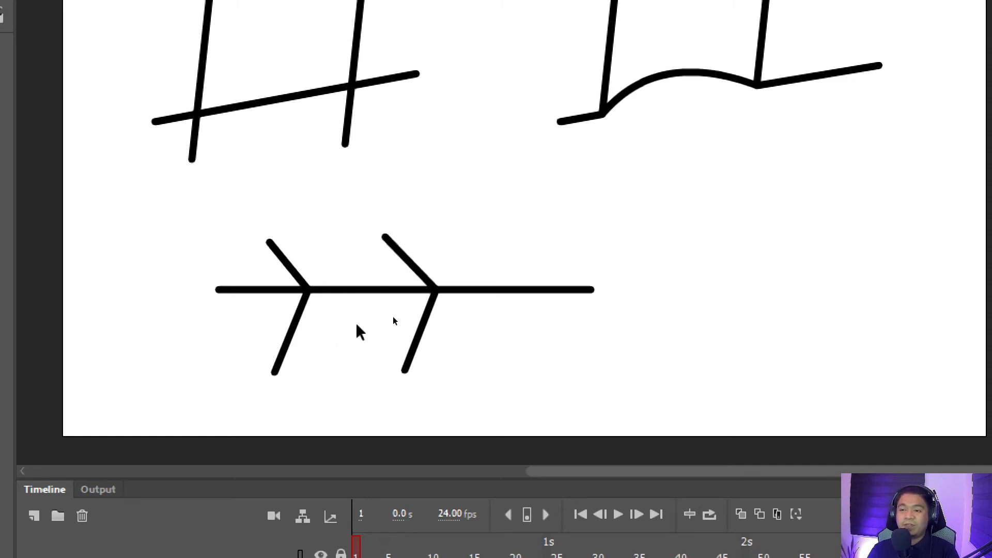
left_click_drag(268, 241, 260, 228)
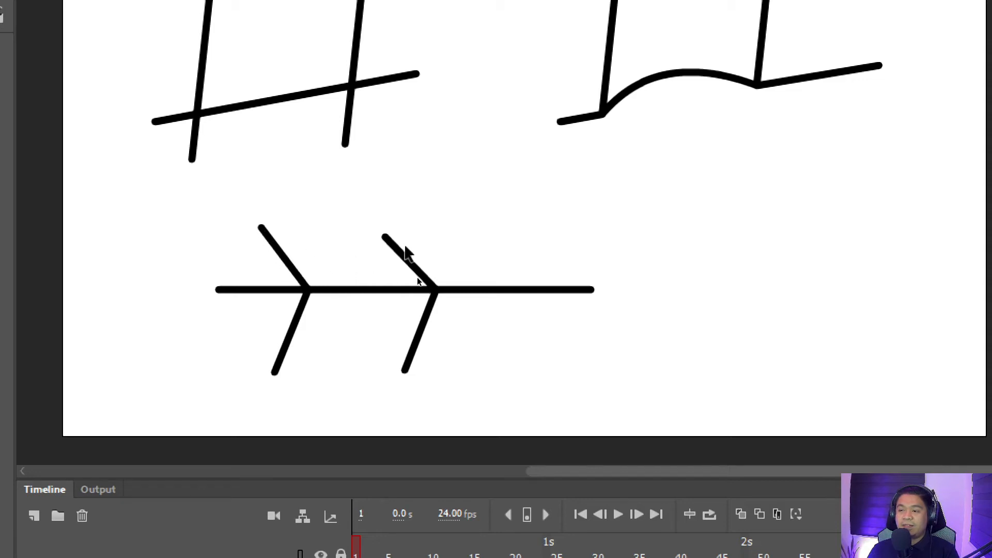
left_click_drag(385, 236, 367, 212)
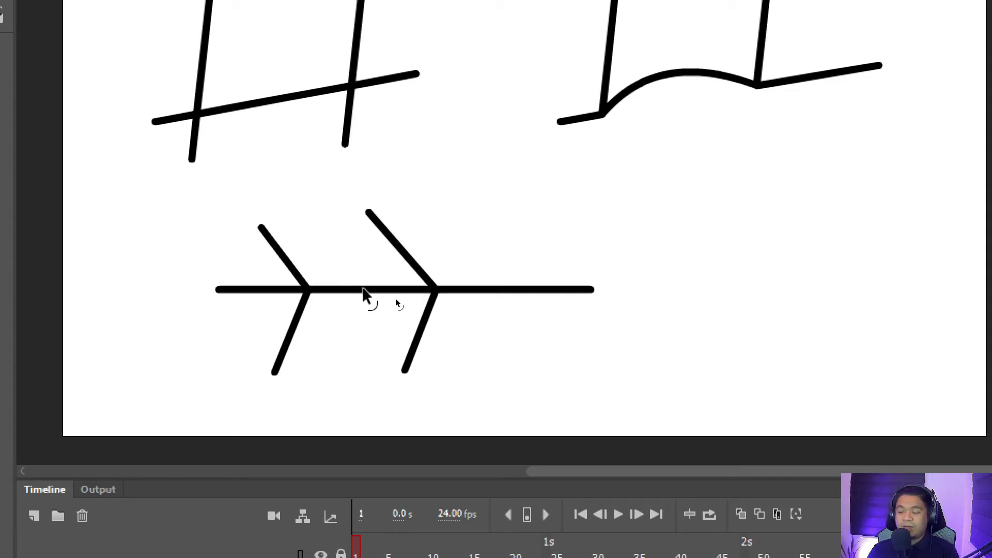
- Bend all three segments of the horizontal line downward into curves
left_click_drag(363, 284, 354, 313)
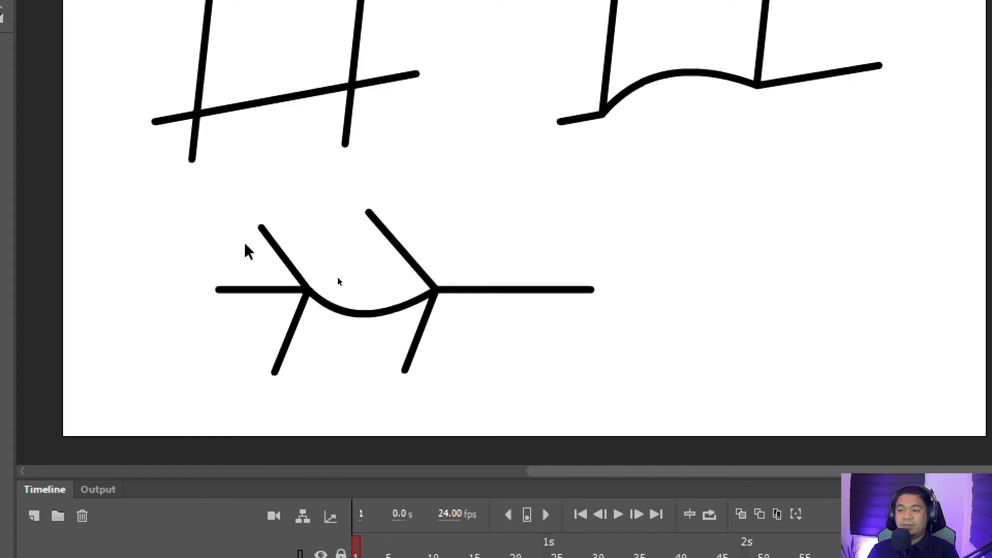
left_click_drag(519, 293, 516, 331)
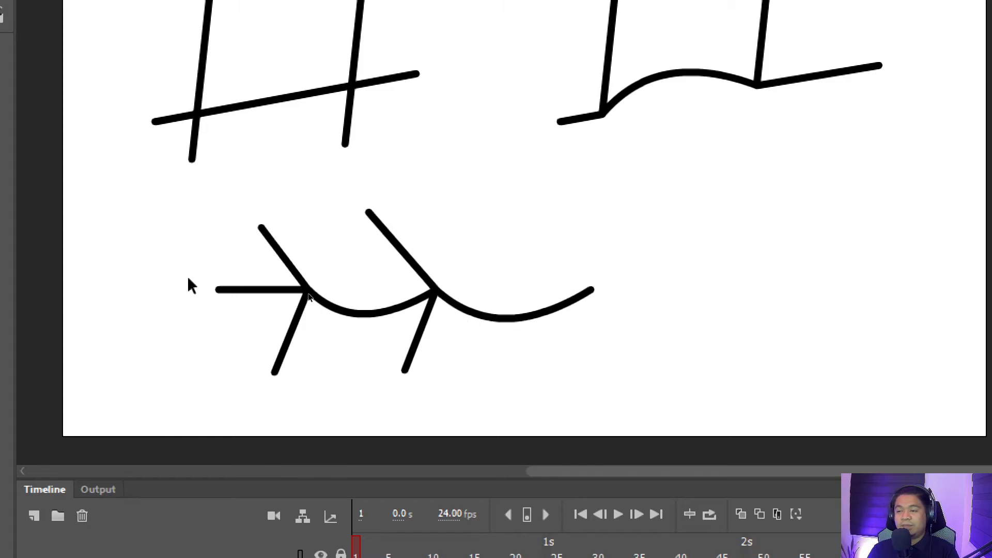
left_click_drag(252, 289, 239, 317)
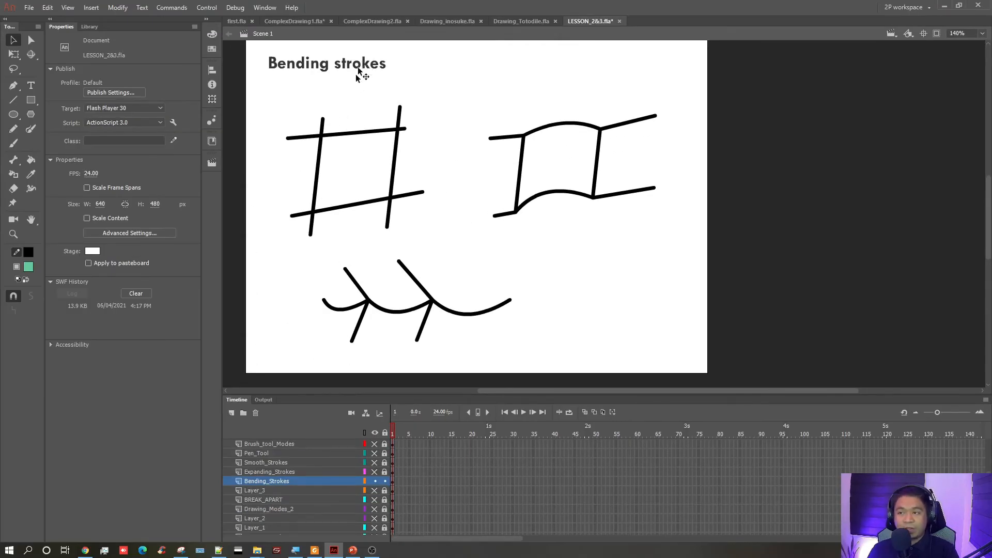
- Swing the second slanted line's upper endpoint to the right and bend the middle segment upward into an arch
left_click_drag(401, 265, 460, 269)
mouse_move(393, 313)
left_mouse_down()
mouse_move(394, 285)
mouse_move(391, 331)
mouse_move(398, 277)
left_mouse_up()
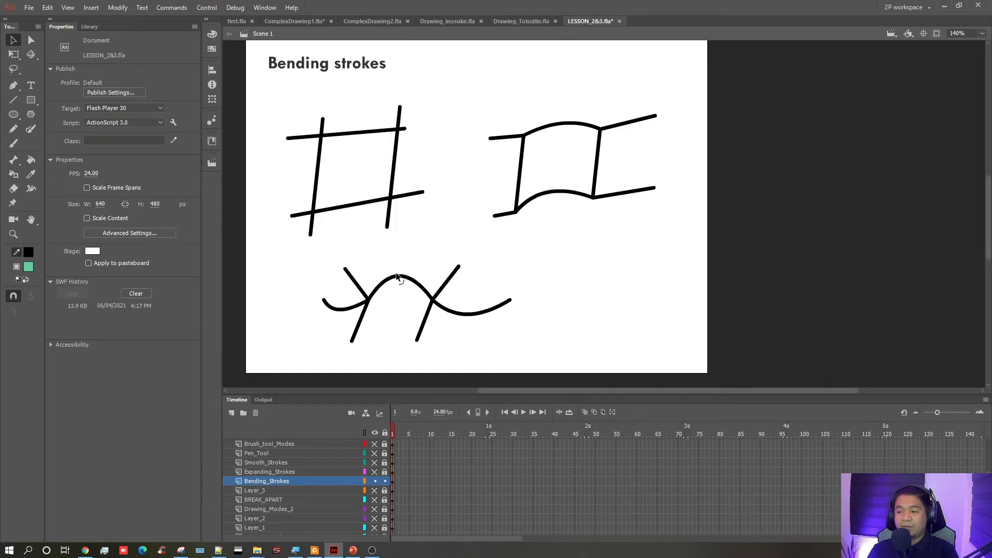
- Lock and hide the Bending_Strokes layer, and make the Expanding_Strokes layer visible, unlocked and active
left_click(384, 481)
left_click(374, 481)
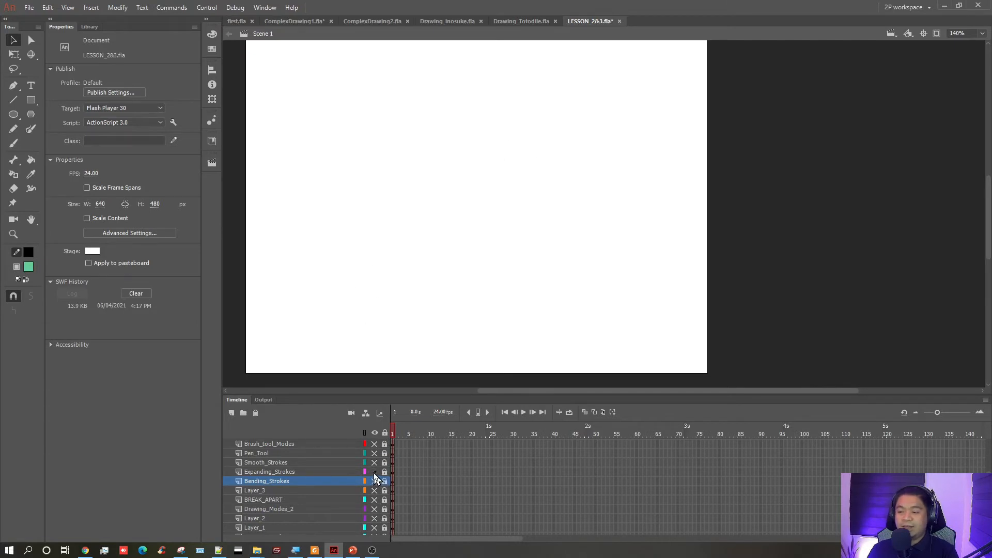
left_click(375, 471)
left_click(385, 472)
left_click(302, 472)
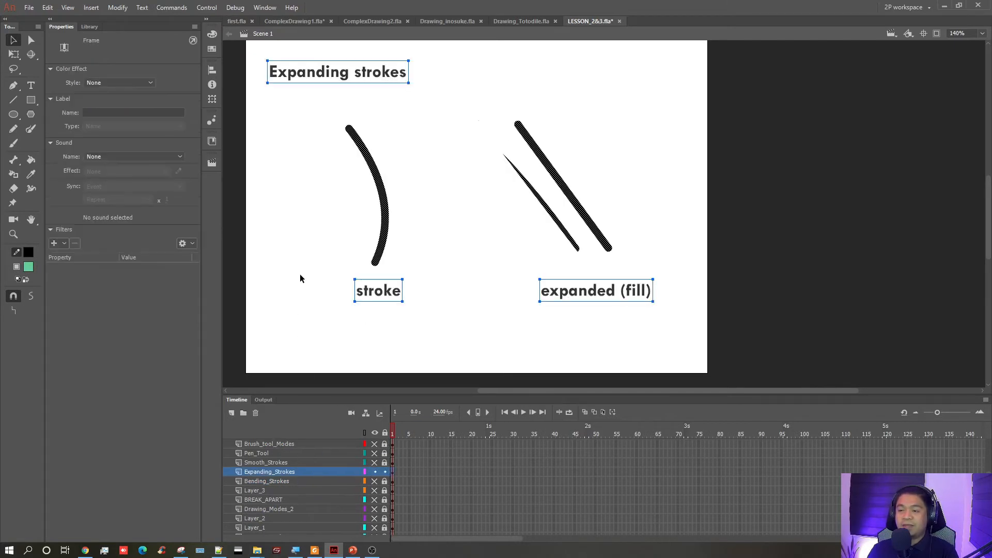
left_click(302, 277)
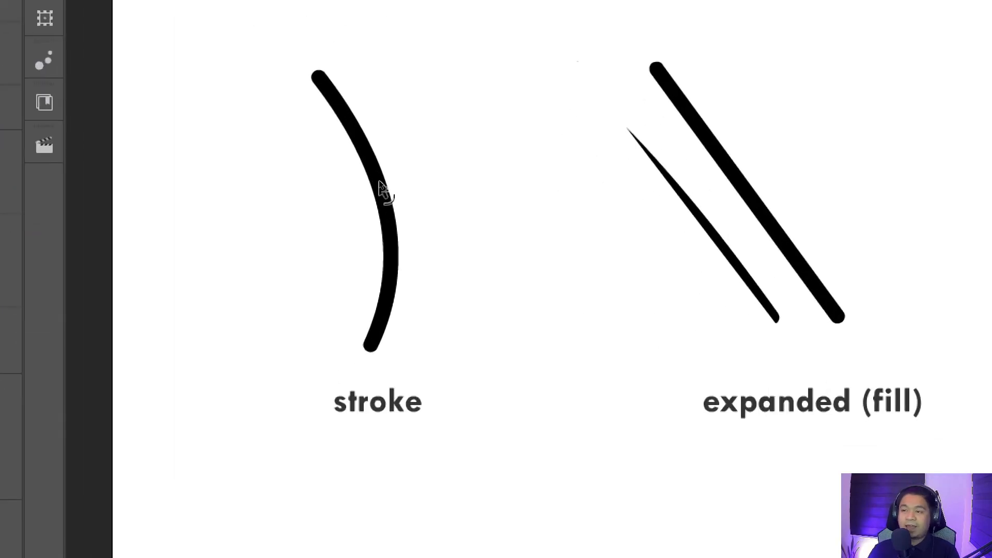
- Bend the curve above the "stroke" label further outward, and try moving its upper endpoint
mouse_move(379, 186)
left_mouse_down()
mouse_move(222, 214)
mouse_move(491, 192)
mouse_move(268, 193)
mouse_move(431, 171)
mouse_move(266, 188)
mouse_move(427, 197)
mouse_move(275, 197)
left_mouse_up()
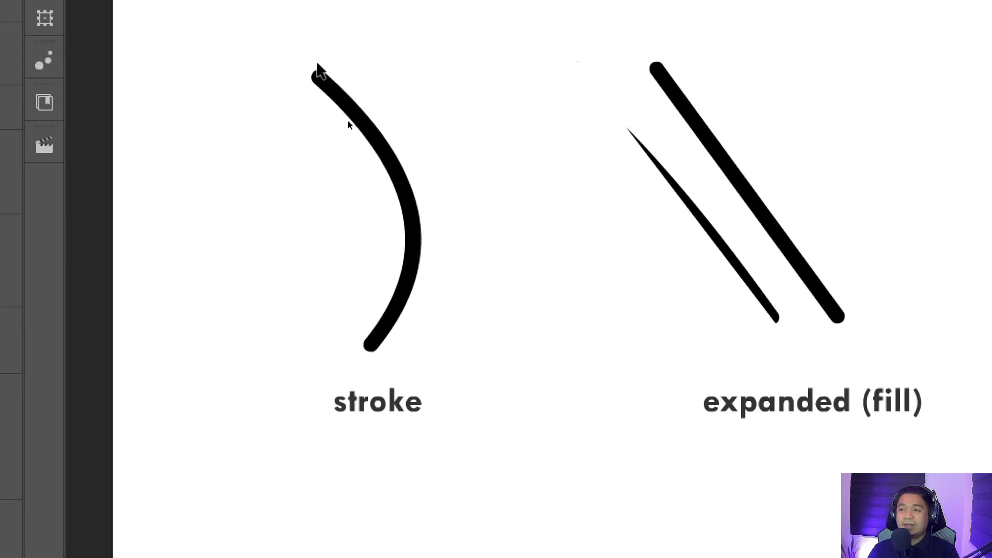
mouse_move(314, 77)
left_mouse_down()
mouse_move(316, 137)
mouse_move(314, 48)
mouse_move(322, 109)
left_mouse_up()
key("ctrl+z")
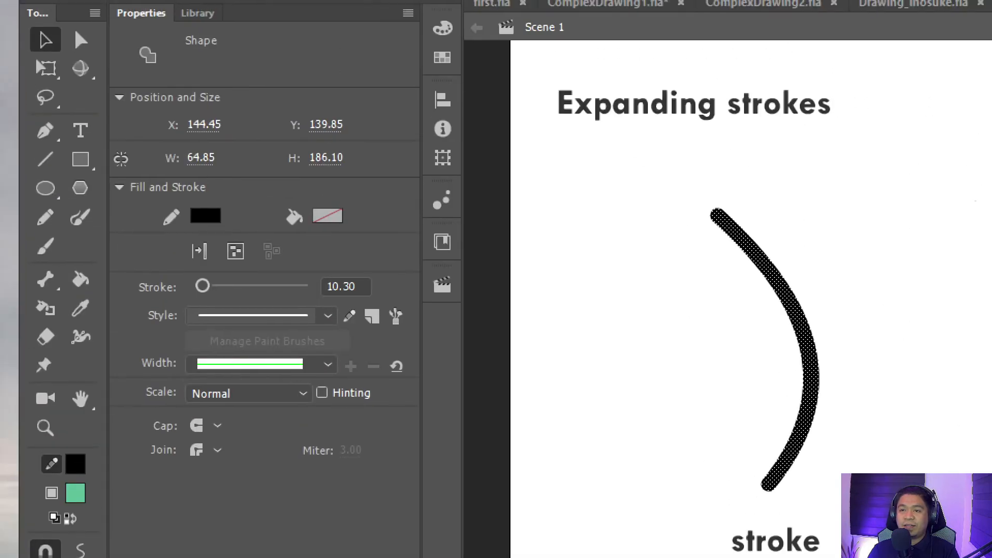
- Try a light blue #33CCFF stroke color on the curve above the "stroke" label
left_click(217, 217)
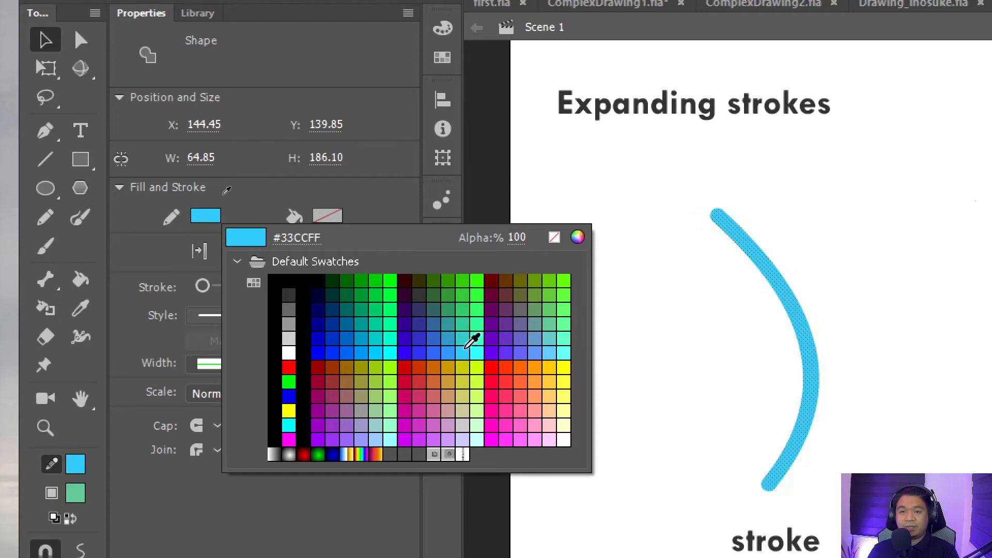
key("Escape")
left_click(494, 209)
key("space")
mouse_move(744, 282)
left_mouse_down()
mouse_move(551, 253)
mouse_move(520, 220)
mouse_move(462, 198)
left_mouse_up()
left_click_drag(767, 306, 661, 308)
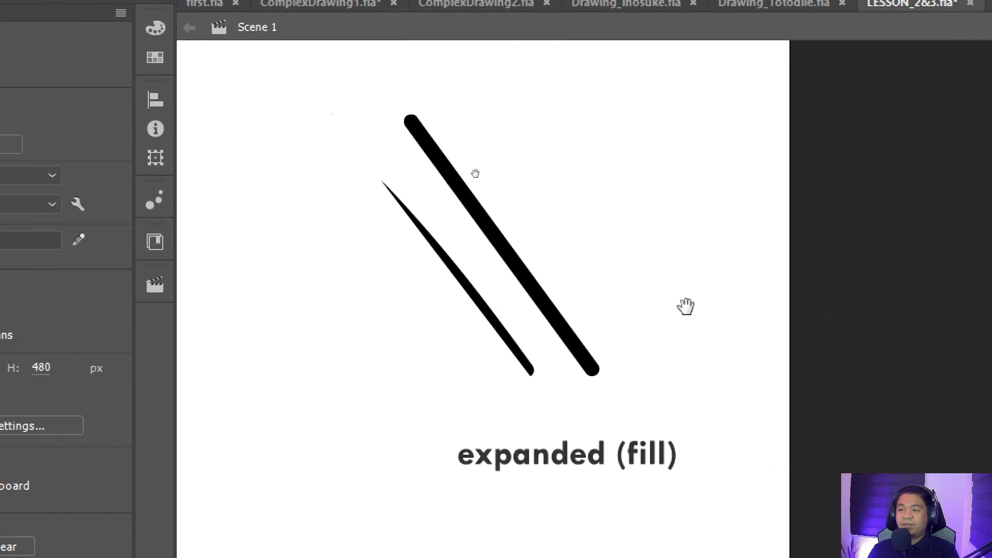
- Select the two lines above "expanded (fill)" and try changing the thin line's fill color, undoing the change
left_click(483, 261)
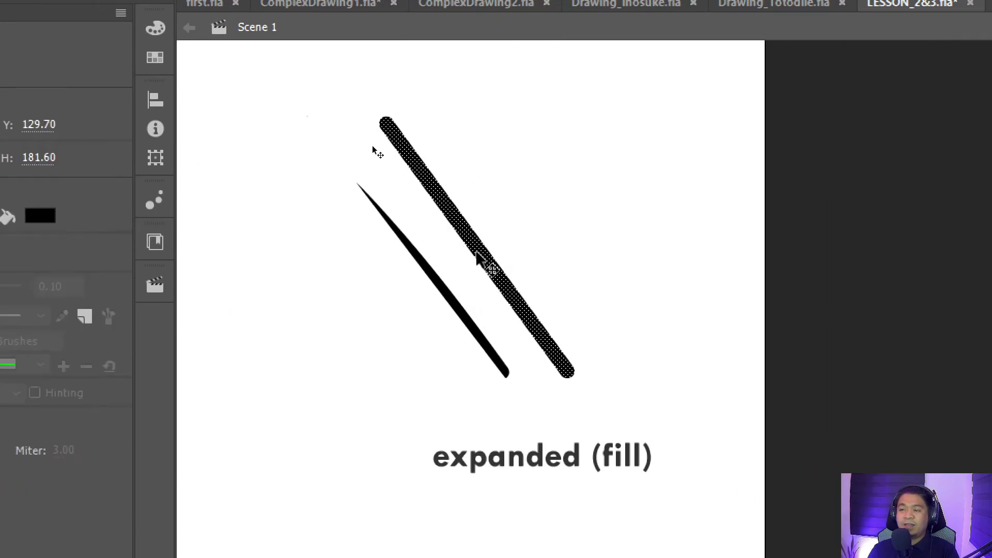
left_click(442, 292)
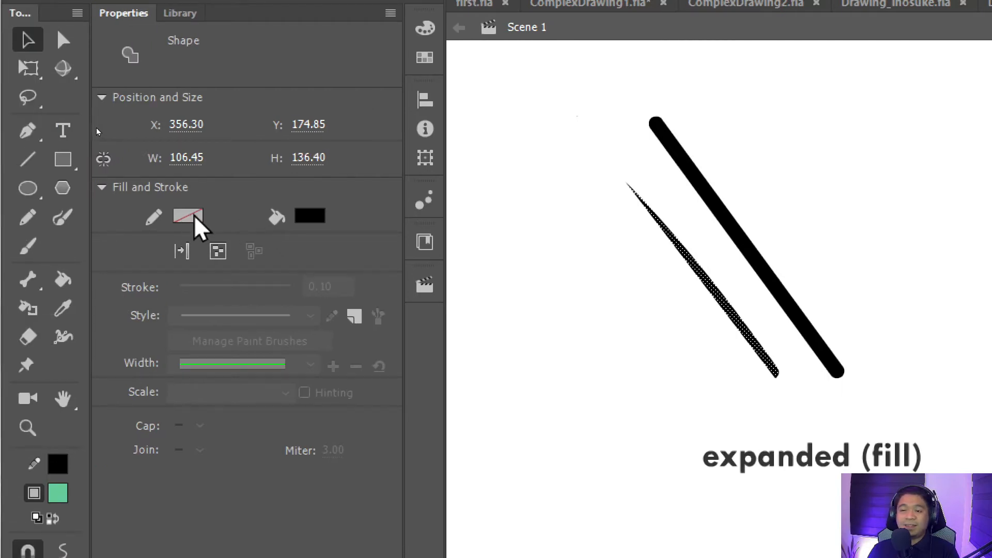
left_click(310, 217)
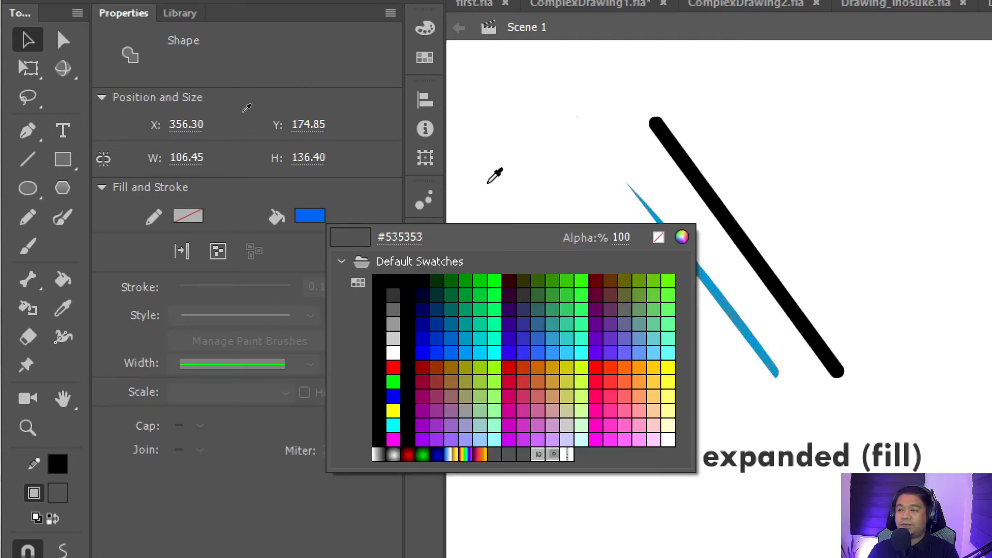
left_click(489, 192)
key("ctrl+z")
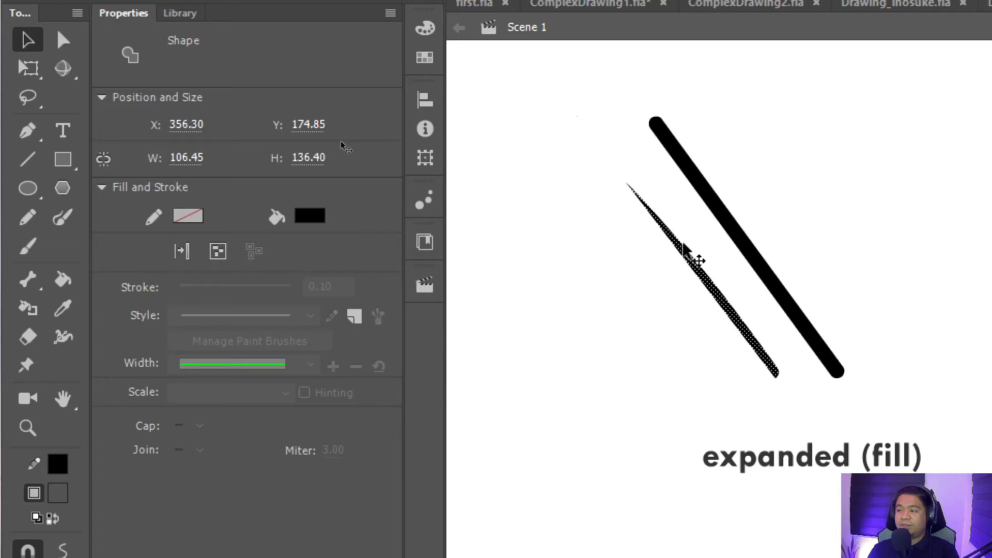
left_click(569, 249)
left_click(744, 239)
left_click(816, 194)
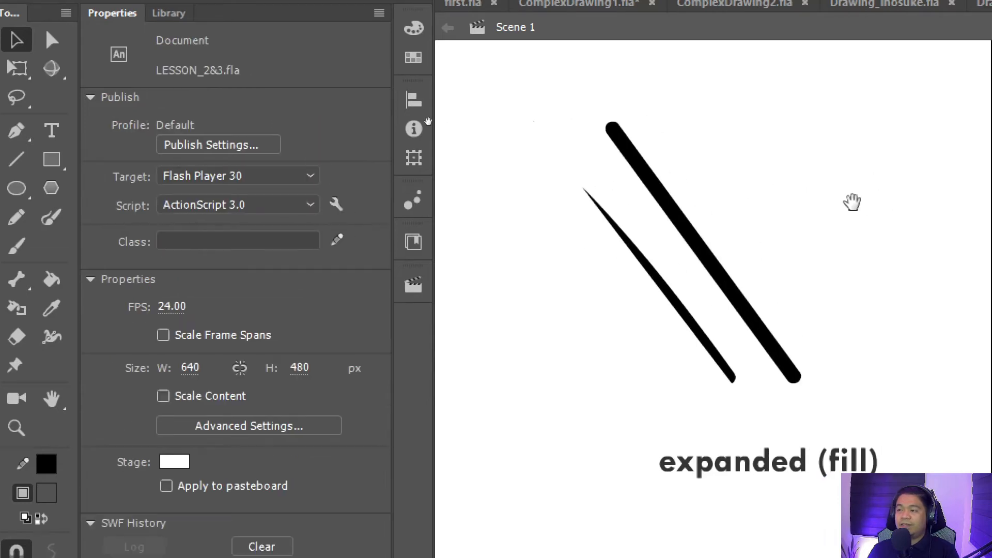
left_click_drag(852, 202, 780, 199)
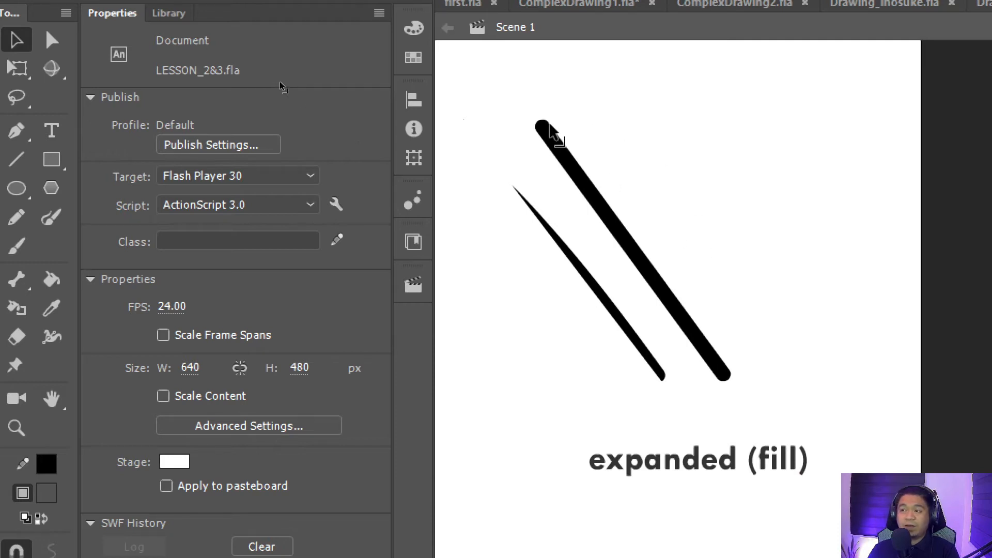
- Try pulling the thick expanded line's upper corner to the right and curving its upper and right edges outward, and undo the reshaping
left_click_drag(549, 125, 686, 109)
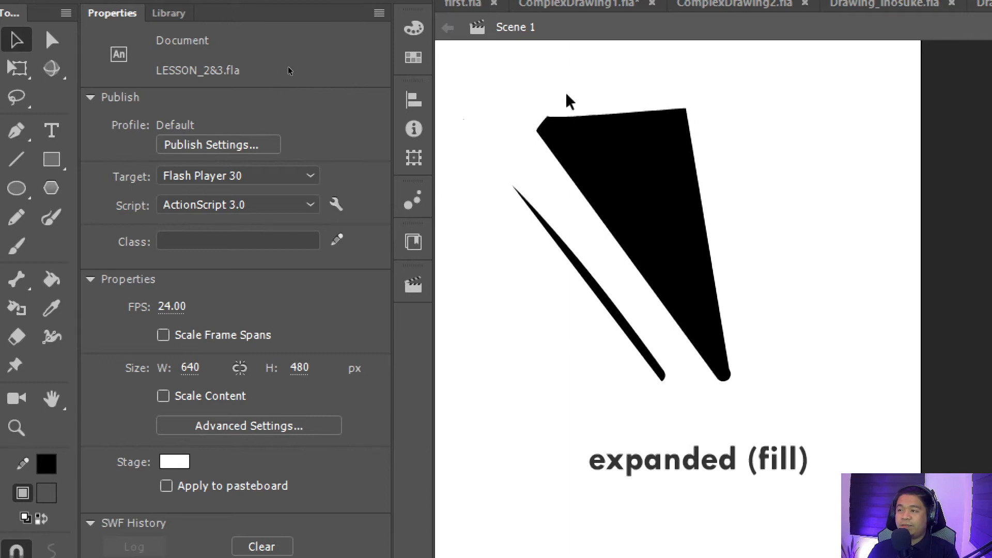
left_click_drag(572, 123, 574, 85)
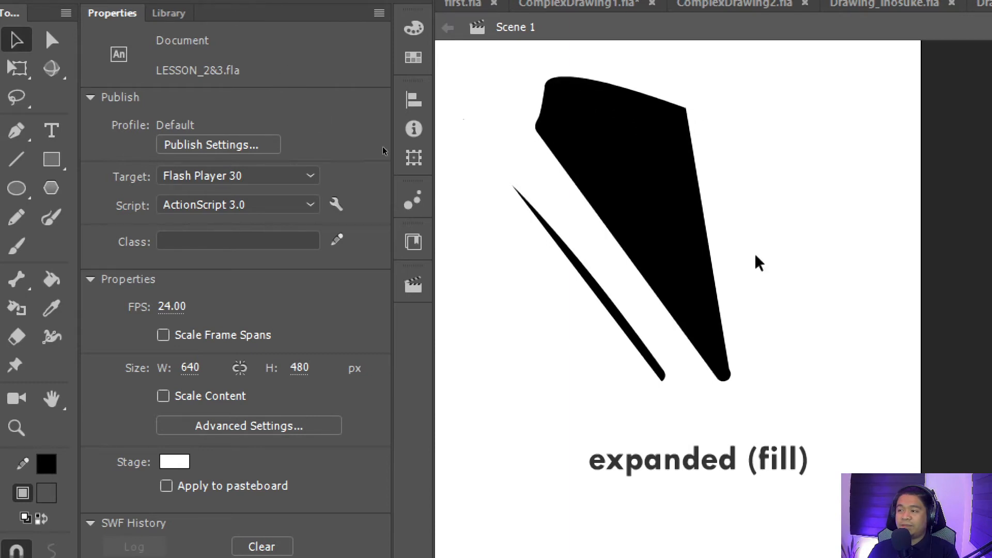
left_click_drag(715, 243, 759, 234)
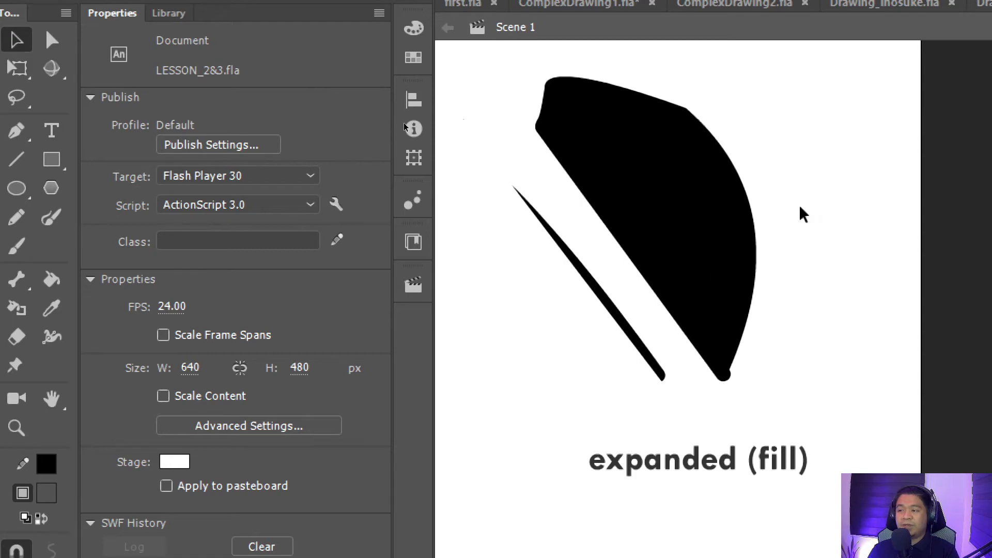
key("ctrl+z")
key("ctrl+z")
key("ctrl+z")
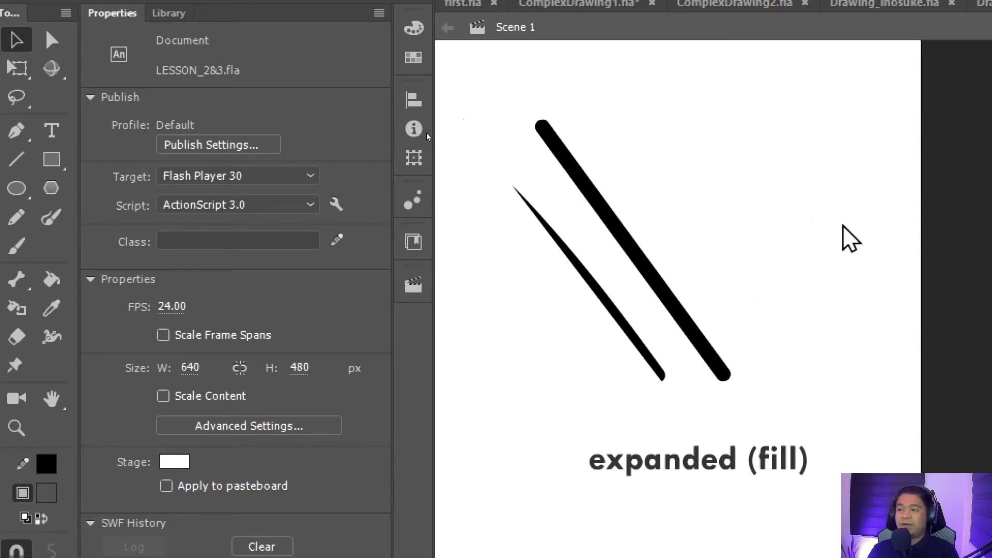
- Save the document, and lock and hide the Expanding_Strokes layer
mouse_move(513, 367)
left_mouse_down()
mouse_move(875, 302)
mouse_move(687, 327)
mouse_move(580, 325)
left_mouse_up()
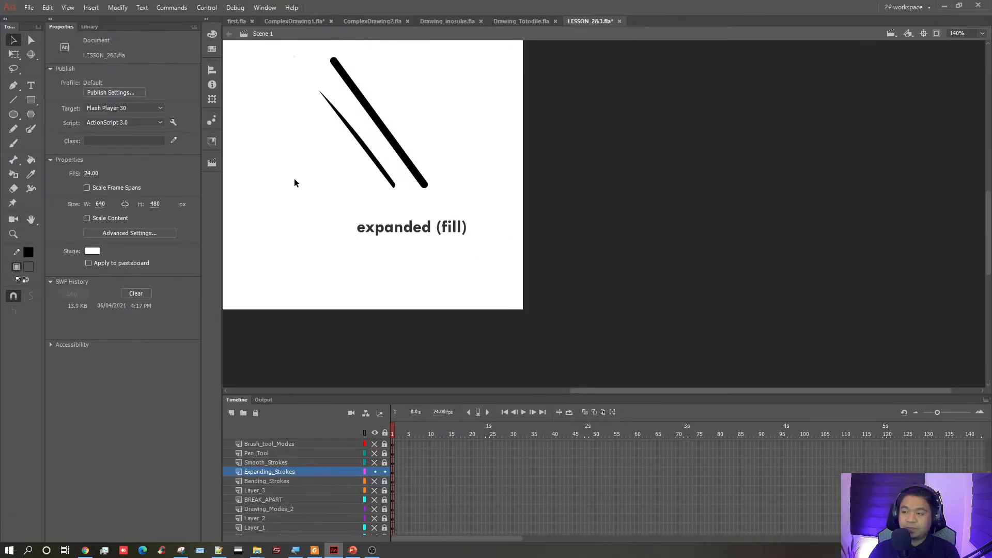
mouse_move(295, 181)
left_mouse_down()
mouse_move(427, 199)
mouse_move(445, 222)
left_mouse_up()
key("ctrl+s")
left_click(384, 472)
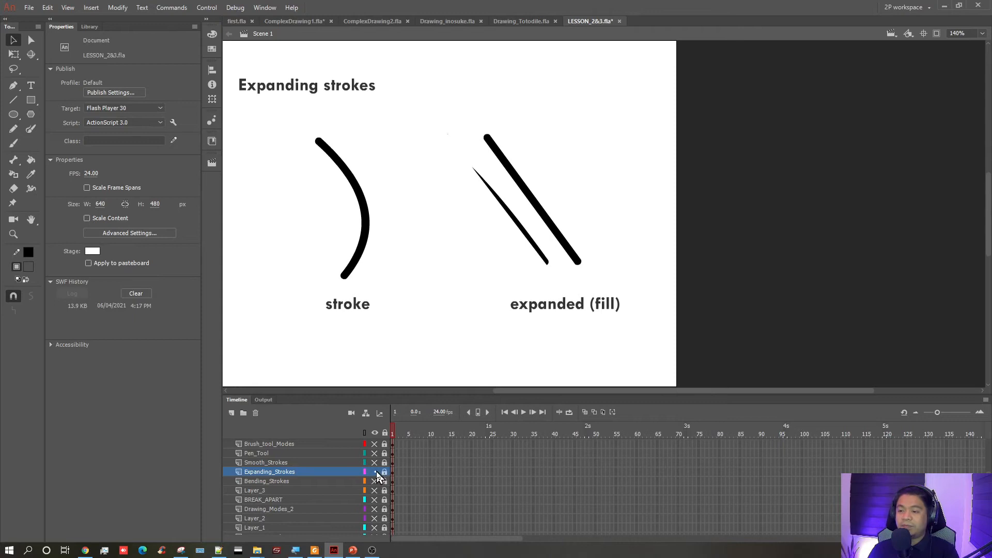
left_click(375, 471)
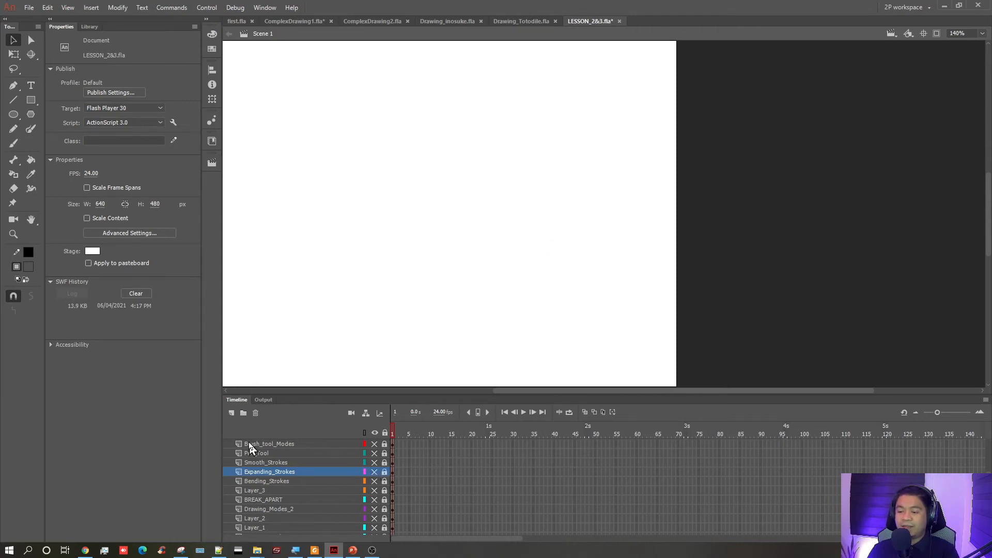
- Add a new layer above Expanding_Strokes and draw a black slanted line with a 5.00 stroke on it
left_click(231, 413)
left_click(13, 100)
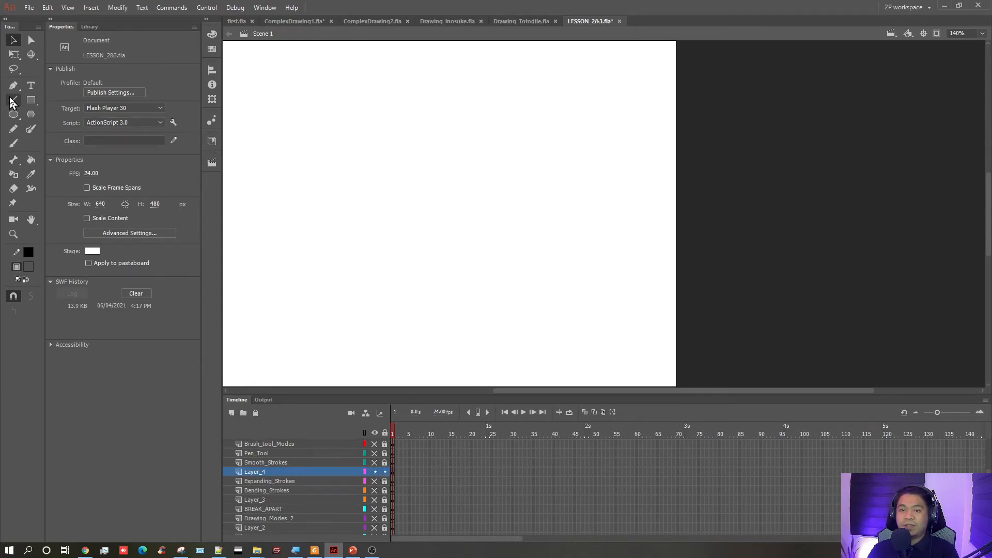
left_click_drag(303, 109, 348, 213)
mouse_move(460, 213)
left_mouse_down()
mouse_move(527, 217)
mouse_move(501, 212)
mouse_move(509, 204)
left_mouse_up()
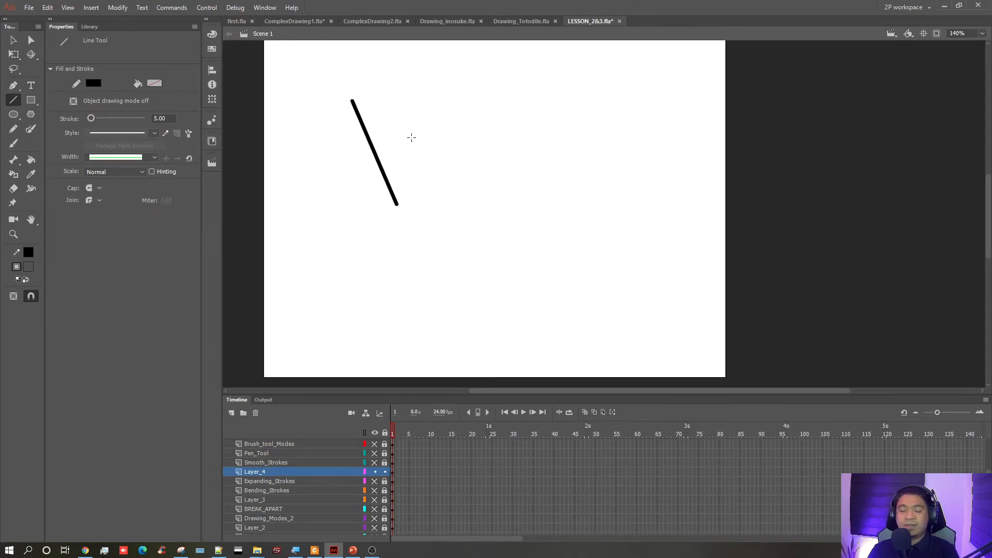
- Bend the slanted line into a slight curve with the Selection tool
left_click(12, 40)
left_click_drag(304, 77, 431, 233)
left_click(497, 184)
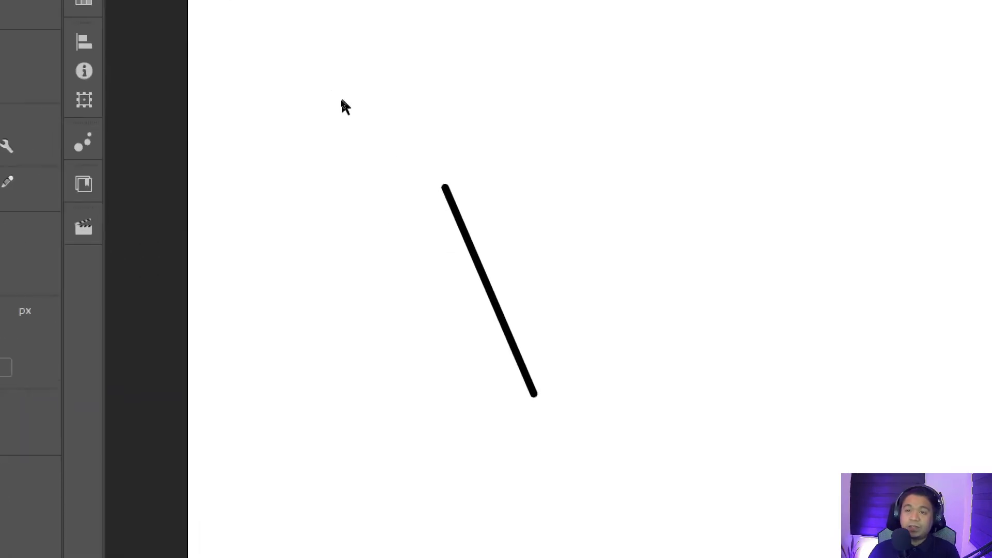
key("space")
left_click_drag(444, 329, 301, 266)
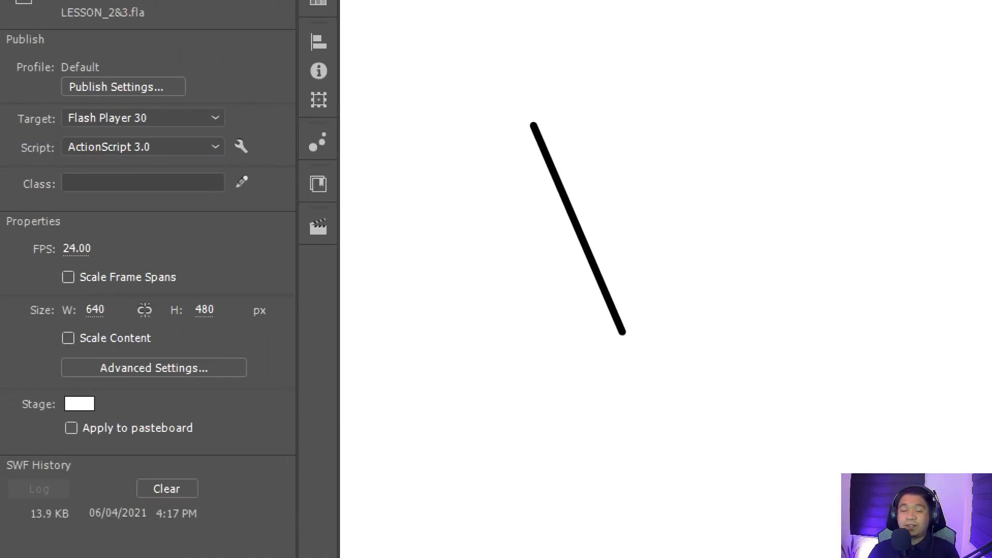
mouse_move(580, 228)
left_mouse_down()
mouse_move(634, 201)
mouse_move(553, 228)
mouse_move(619, 231)
mouse_move(581, 225)
left_mouse_up()
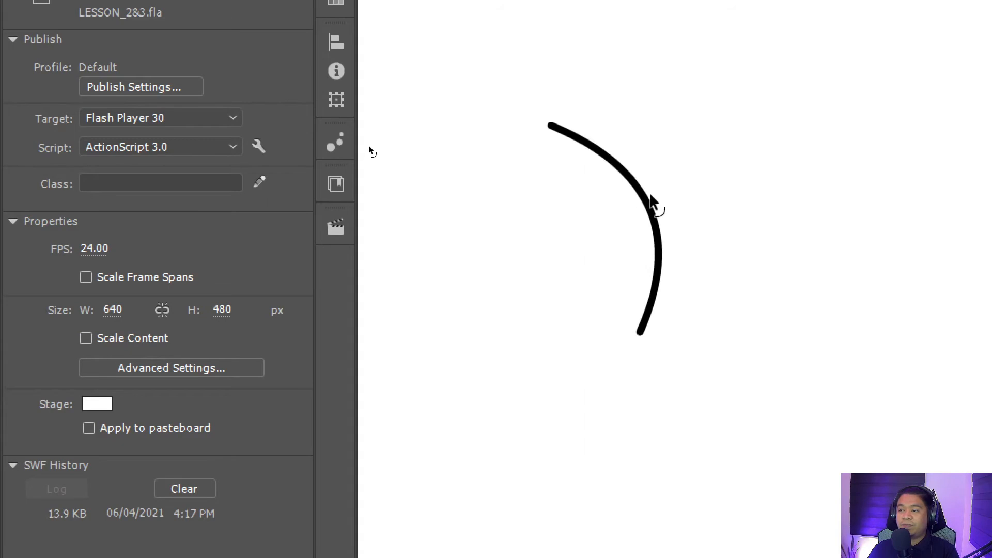
mouse_move(475, 50)
left_mouse_down()
mouse_move(671, 292)
mouse_move(672, 341)
left_mouse_up()
left_click(528, 295)
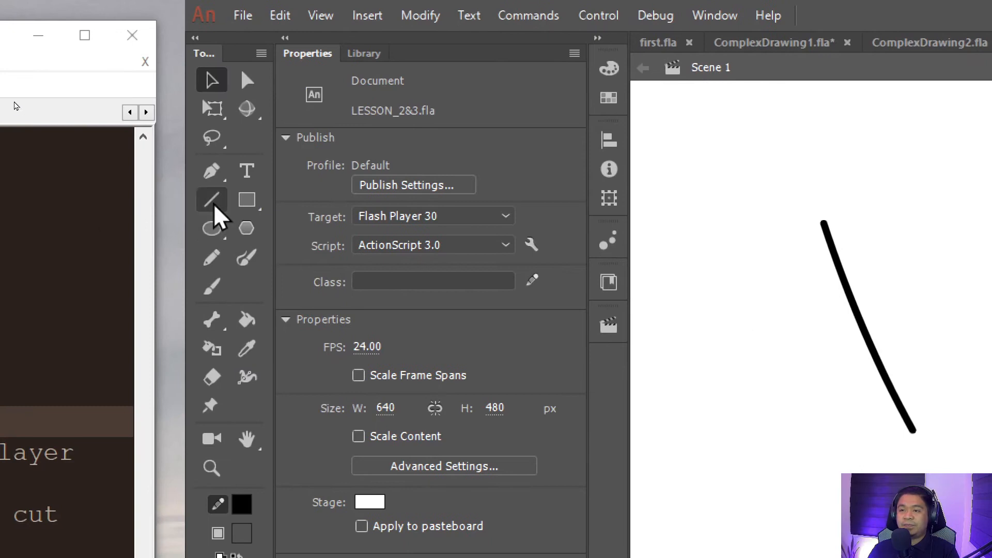
- Draw a second slanted line to the right of the bent one and move it closer to it
left_click(214, 205)
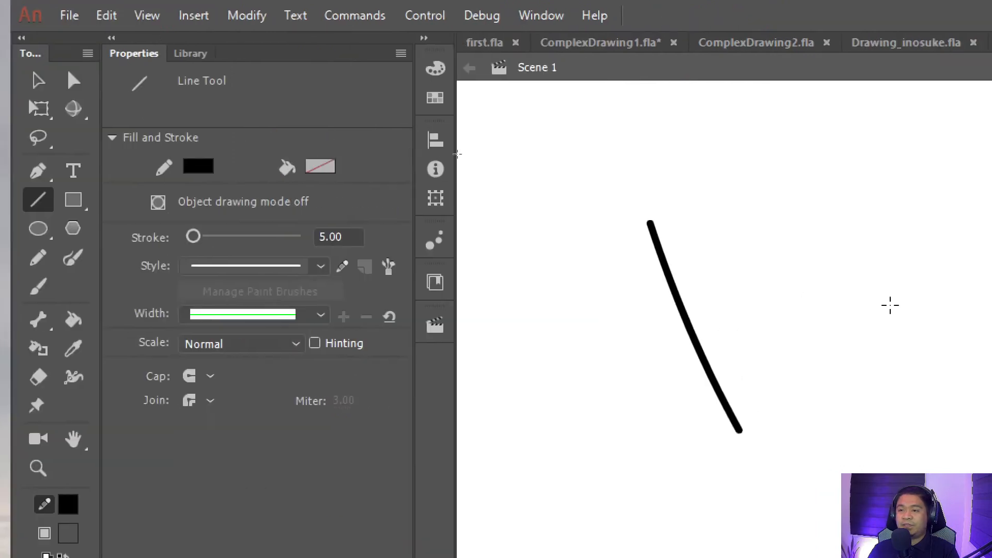
left_click_drag(991, 189, 991, 449)
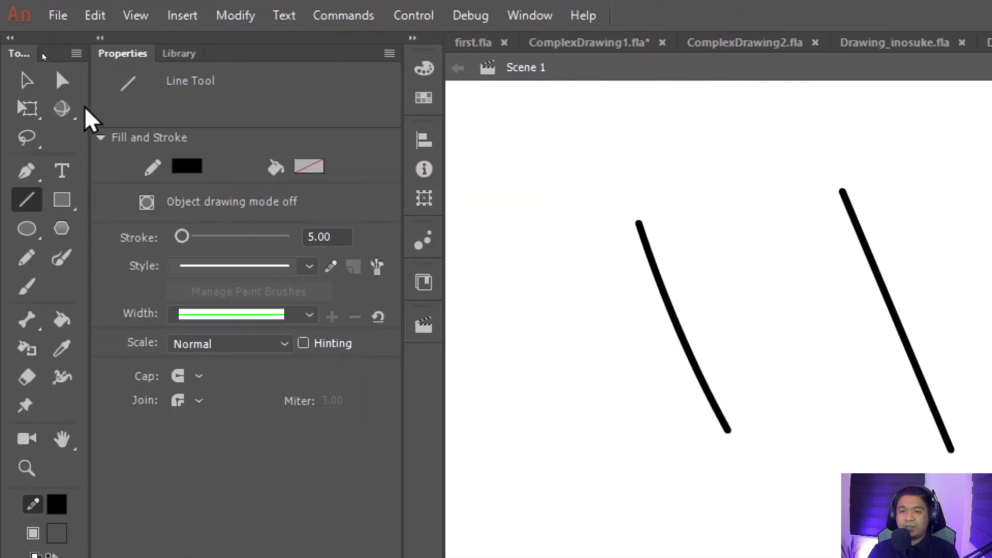
left_click(27, 80)
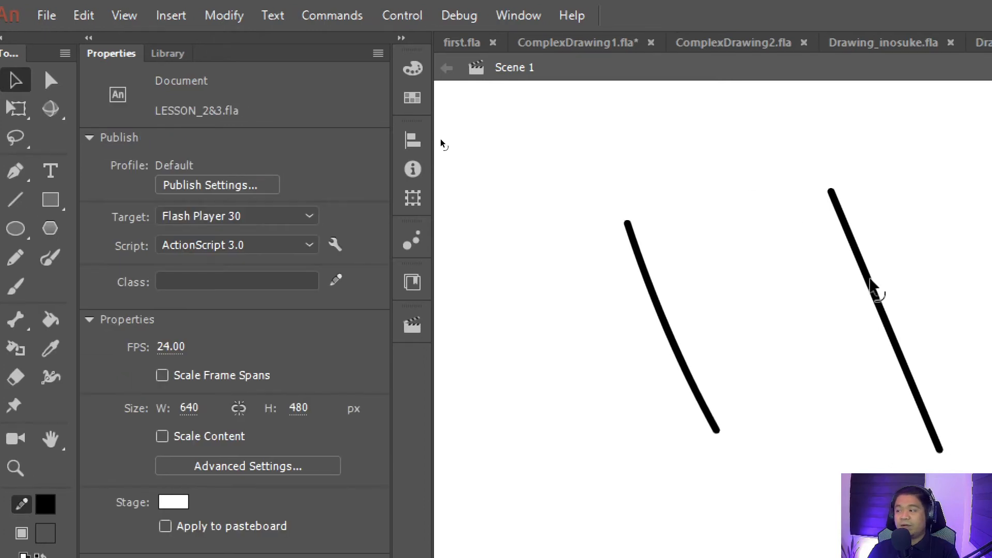
left_click(872, 287)
left_click_drag(886, 310, 804, 309)
left_click(783, 284)
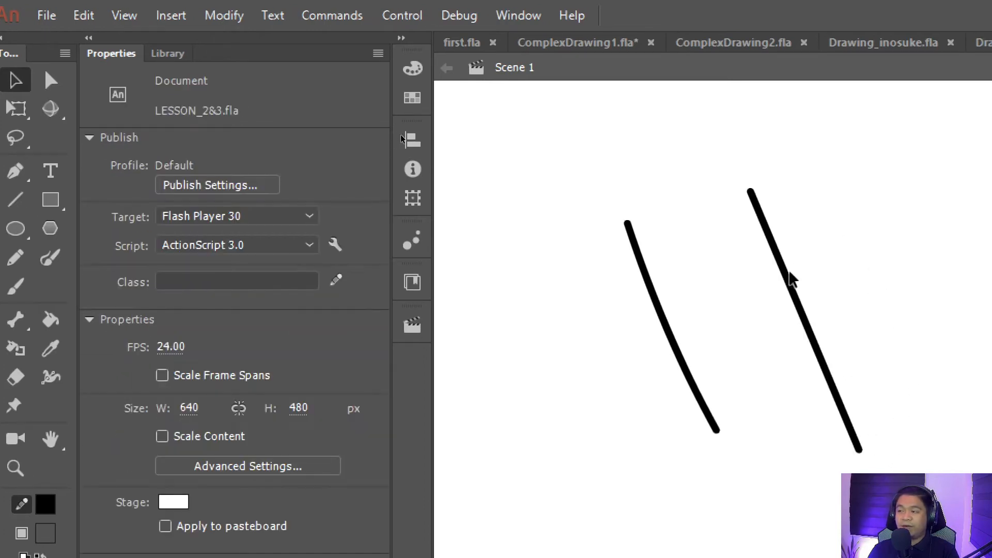
- Select the whole straight line and convert its stroke to a fill
left_click_drag(733, 156, 899, 467)
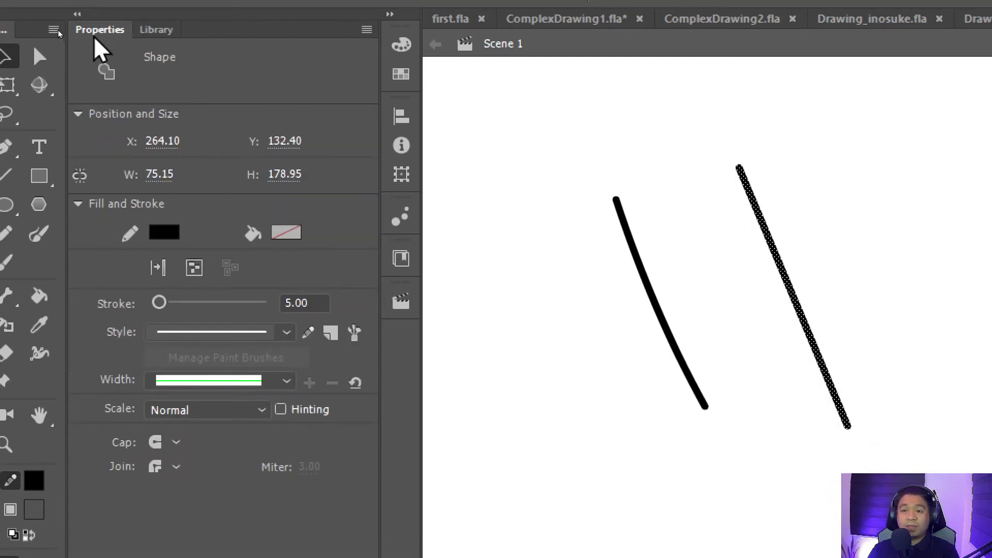
left_click(159, 268)
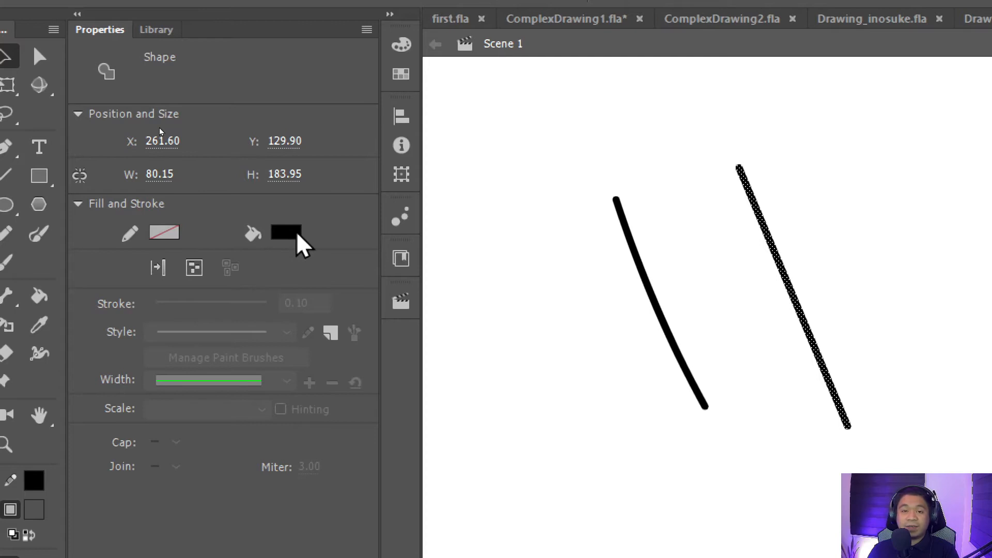
left_click(680, 252)
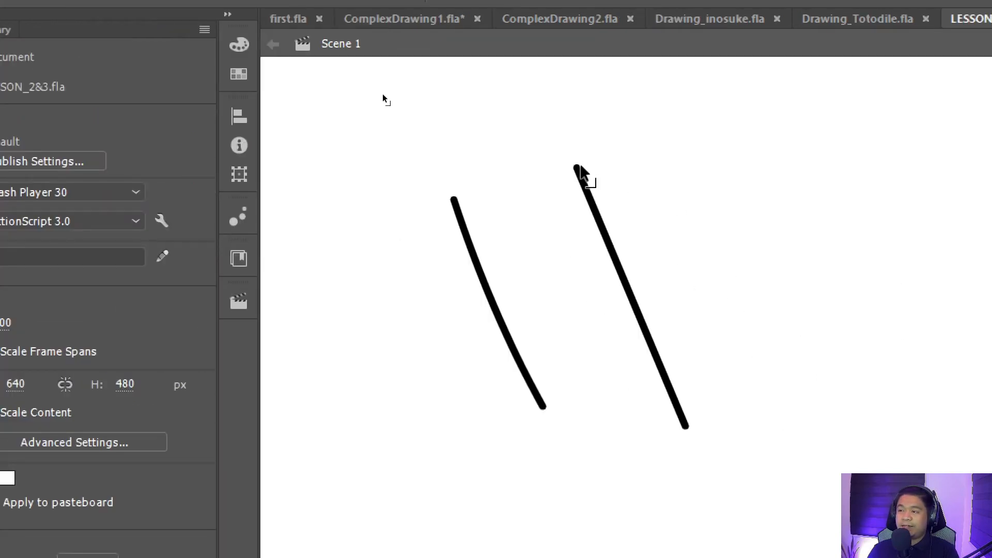
- Reshape the expanded line into a wide wedge by pulling out its upper right corner and curving its left edge outward
left_click_drag(578, 170, 660, 169)
left_click_drag(611, 263, 565, 282)
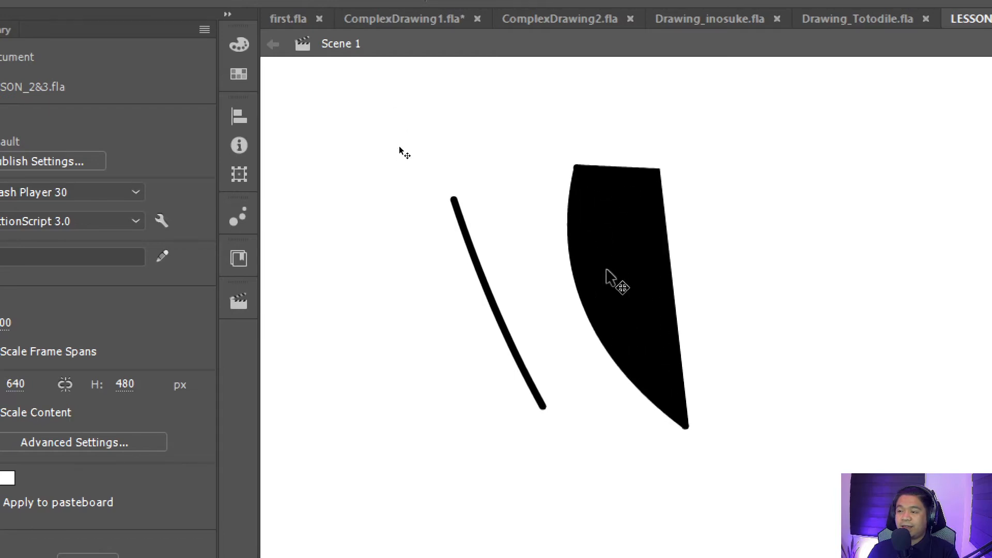
left_click_drag(661, 171, 730, 238)
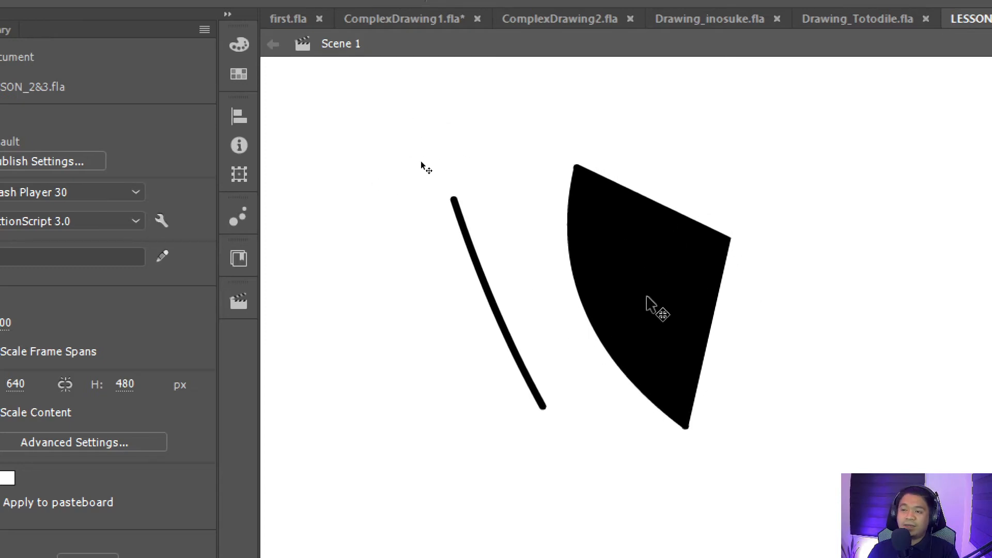
- Change the wedge shape's fill color to light blue
left_click(671, 304)
left_click(124, 233)
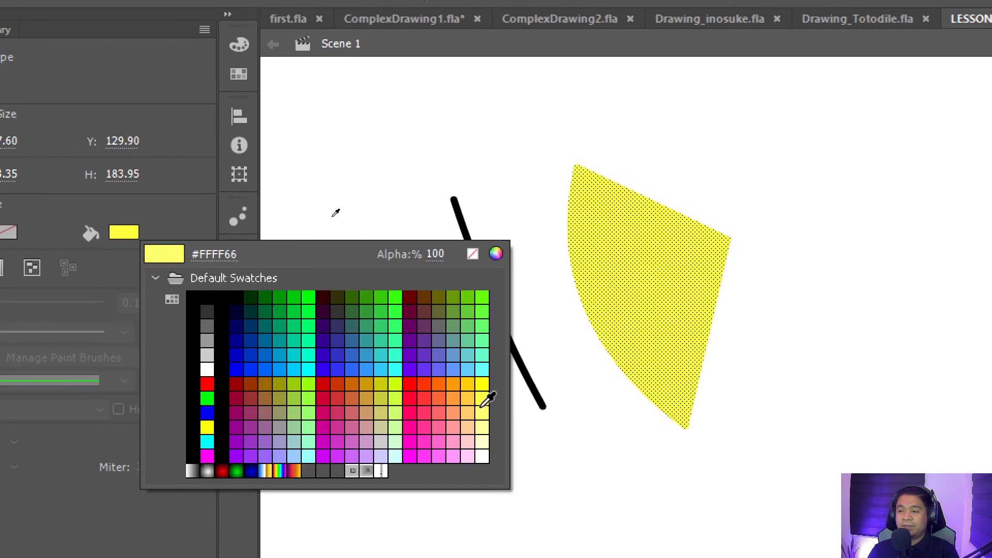
left_click(454, 368)
left_click(428, 376)
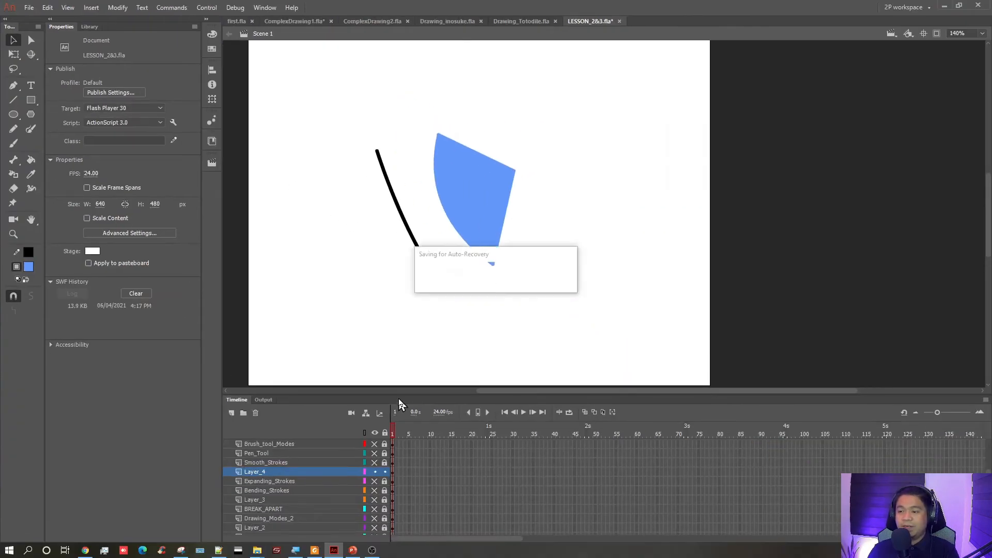
- Lock and hide Layer_4, make the Expanding_Strokes layer visible and unlocked, and save the document
left_click(375, 471)
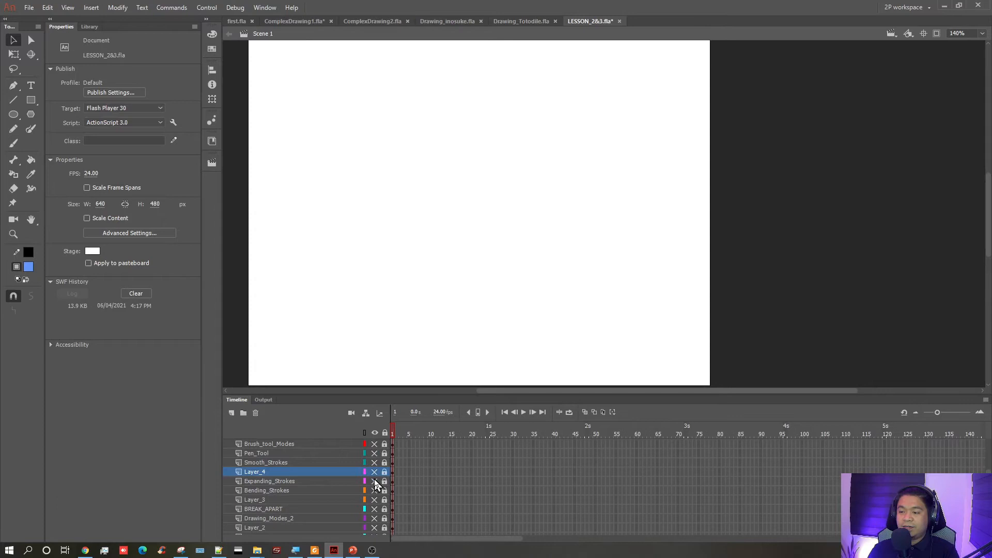
left_click(374, 481)
key("ctrl+s")
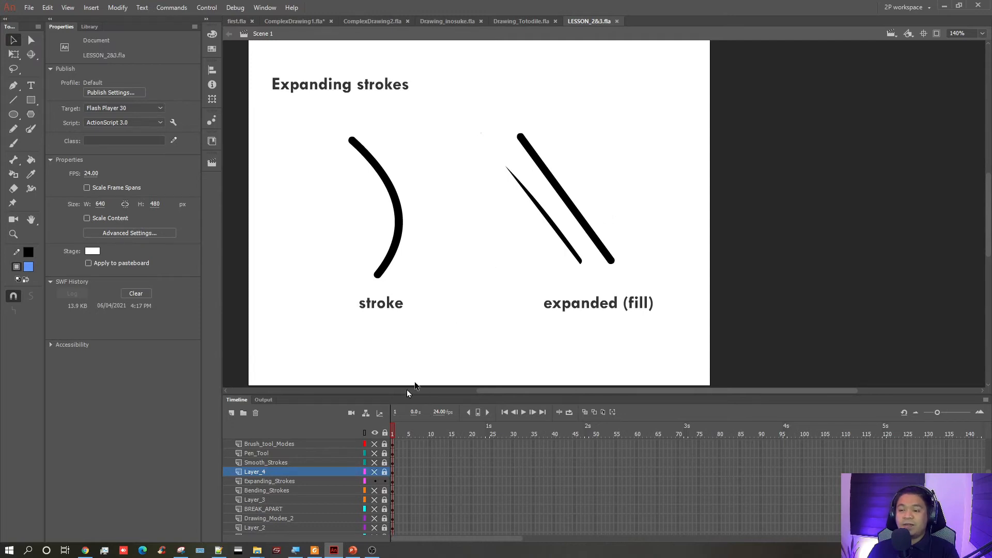
- Switch to the PowerPoint slide show at the Bending Strokes slide
left_click(353, 551)
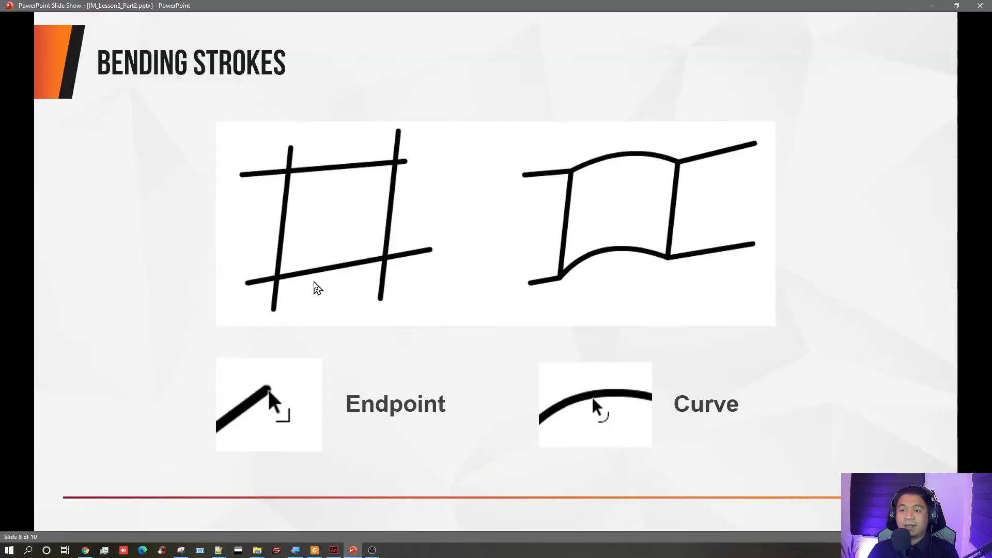
- Advance the slide show to the Straighten & Smooth slide and switch back to Animate
left_click(458, 379)
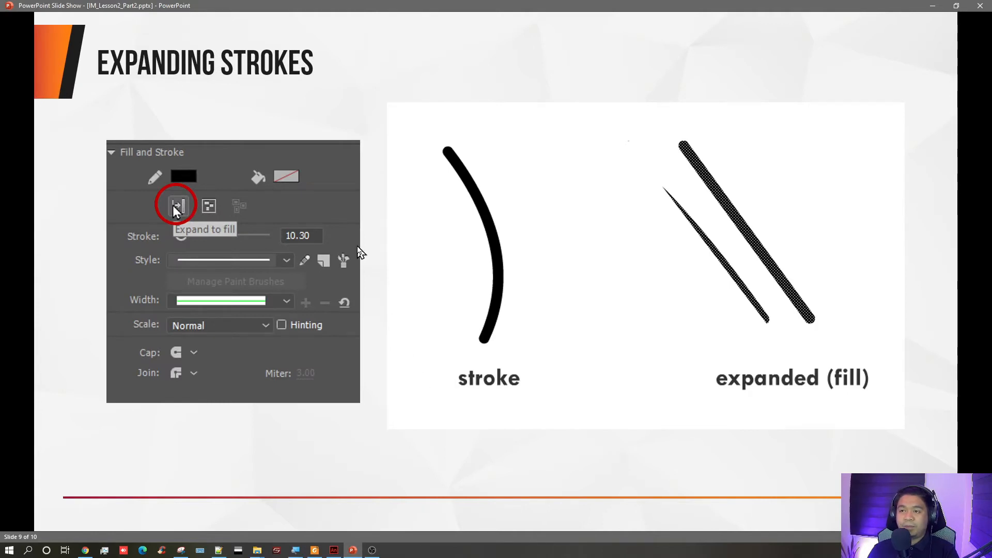
left_click(360, 252)
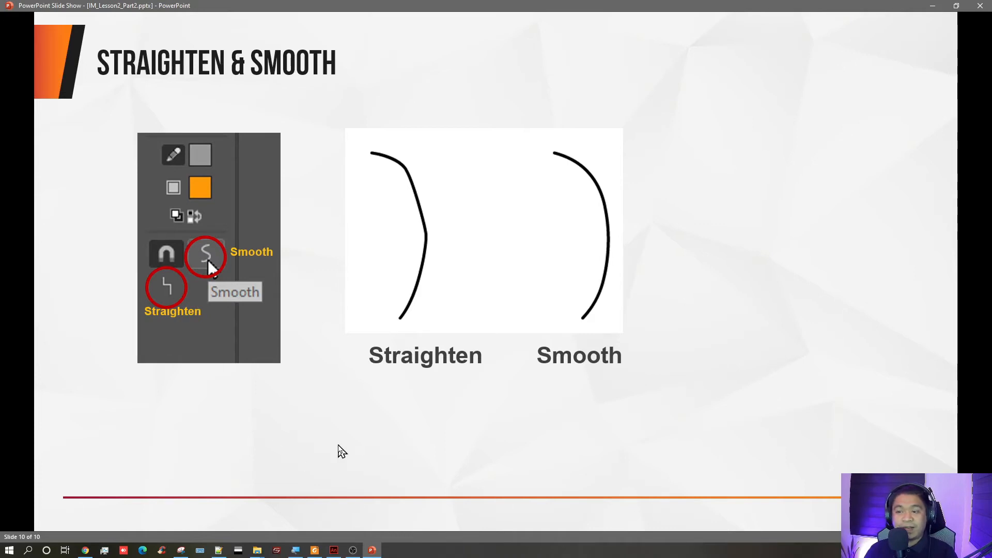
left_click(331, 551)
- Move the left curve, and the right curve together with its Smooth label, lower on the stage
left_click_drag(364, 137, 475, 320)
left_click_drag(433, 193, 419, 228)
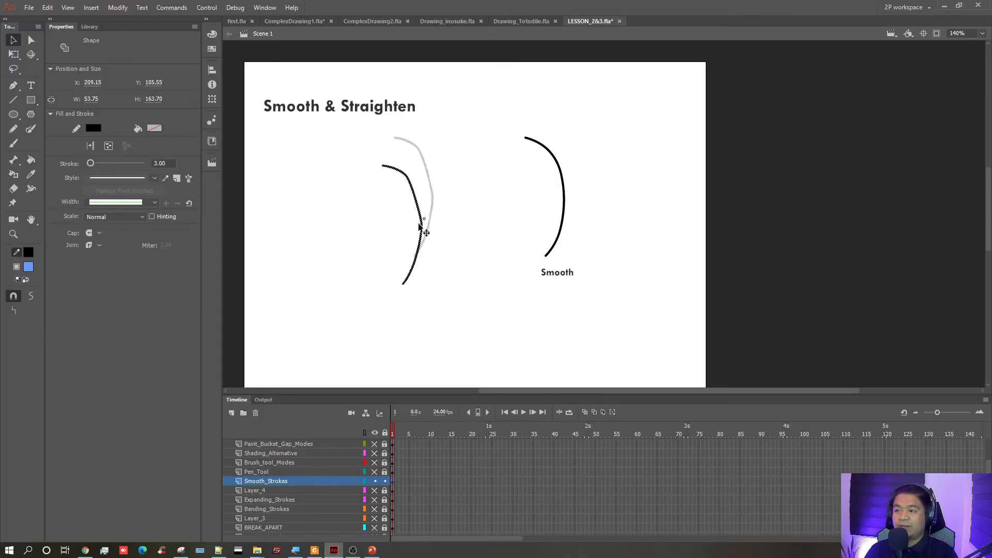
left_click_drag(489, 122, 605, 312)
left_click_drag(560, 223, 560, 256)
left_click(489, 267)
left_click_drag(489, 266, 521, 245)
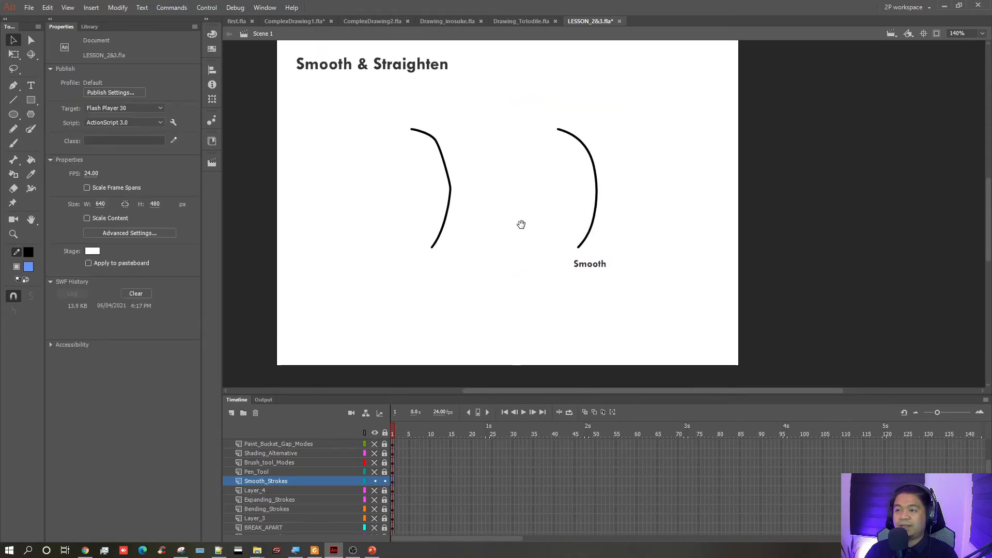
- Draw a tall wavy zigzag stroke to the left of the two curves with the Pencil tool
left_click(14, 130)
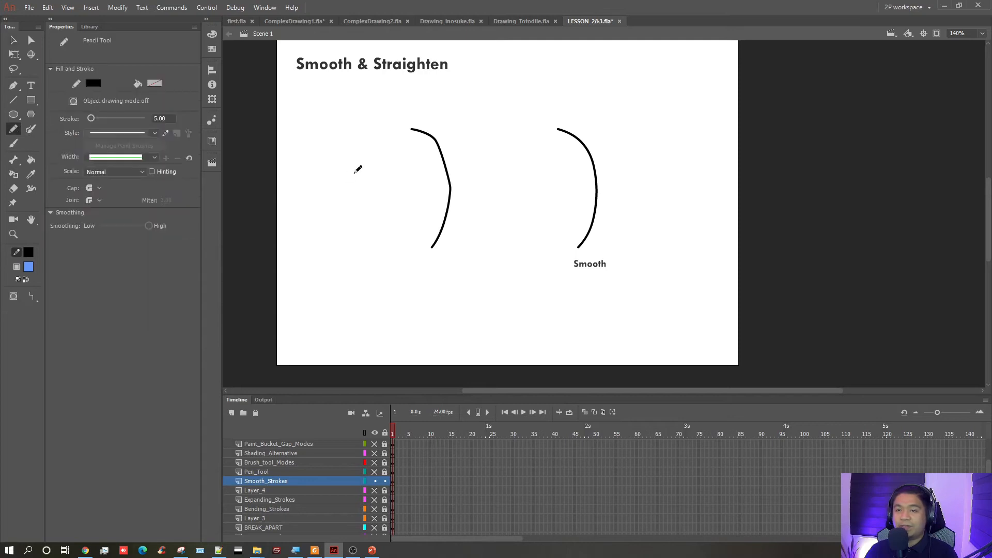
left_click_drag(328, 186, 349, 286)
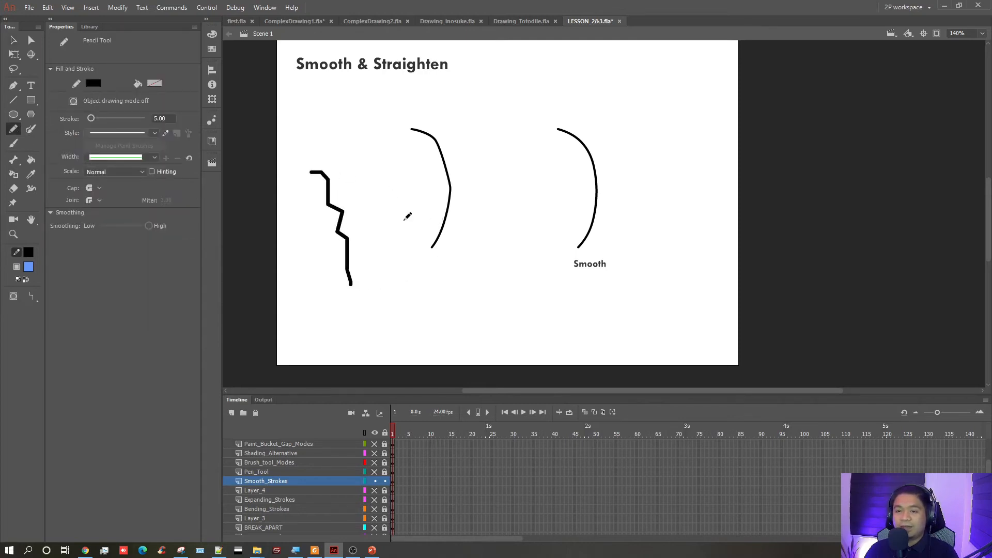
key("ctrl+z")
mouse_move(336, 154)
left_mouse_down()
mouse_move(330, 230)
mouse_move(356, 326)
left_mouse_up()
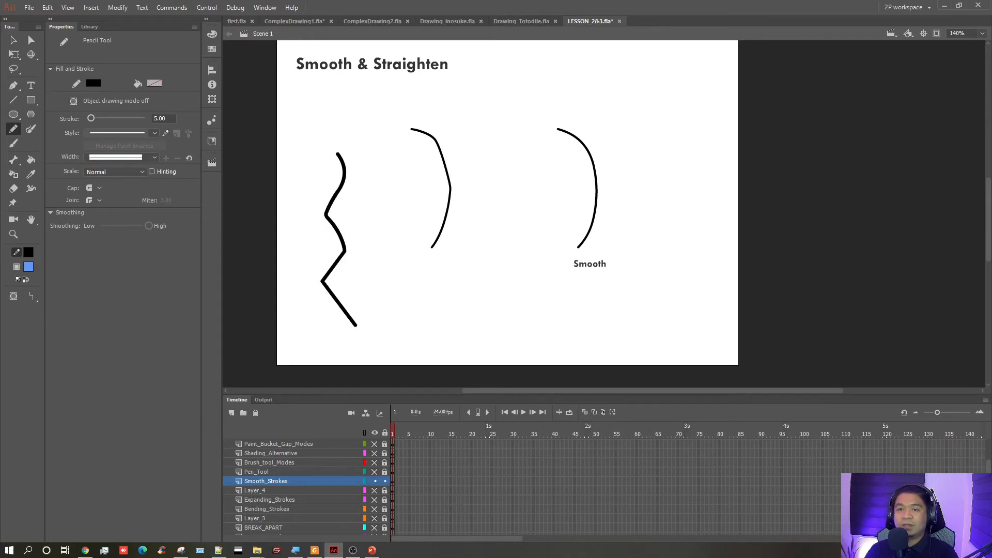
- Move the left curve horizontally so it sits close beside the curve labelled Smooth
left_click(15, 44)
left_click_drag(299, 134, 383, 350)
left_click(443, 208)
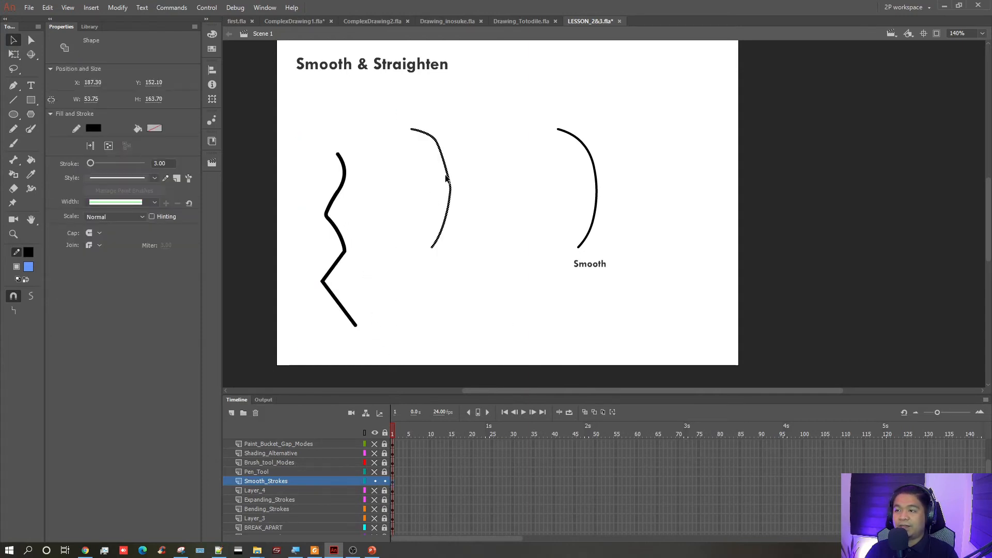
left_click_drag(448, 175, 536, 175)
left_click(432, 190)
- Place a copy of the wavy zigzag stroke to the right of the original
left_click_drag(293, 132, 435, 386)
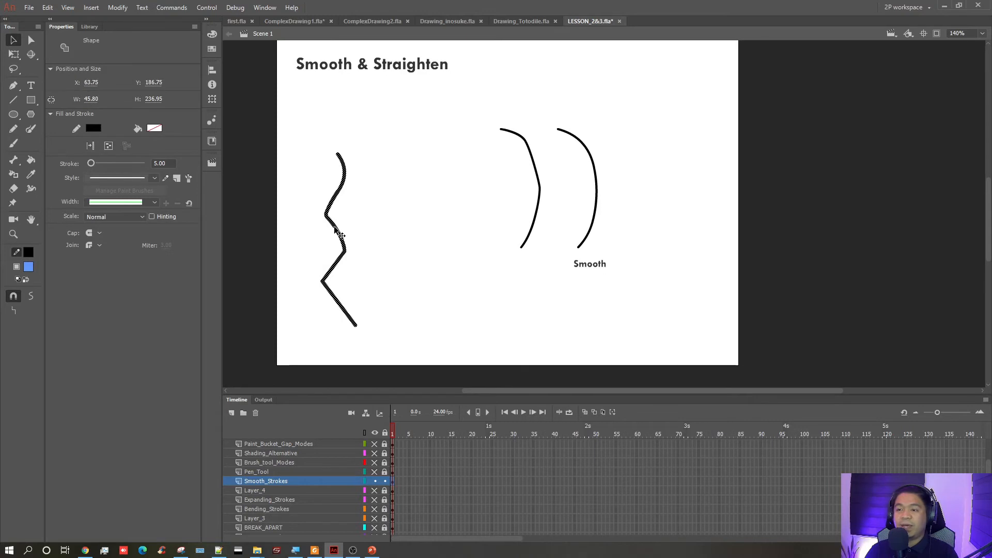
left_click_drag(338, 235, 433, 235)
left_click(383, 242)
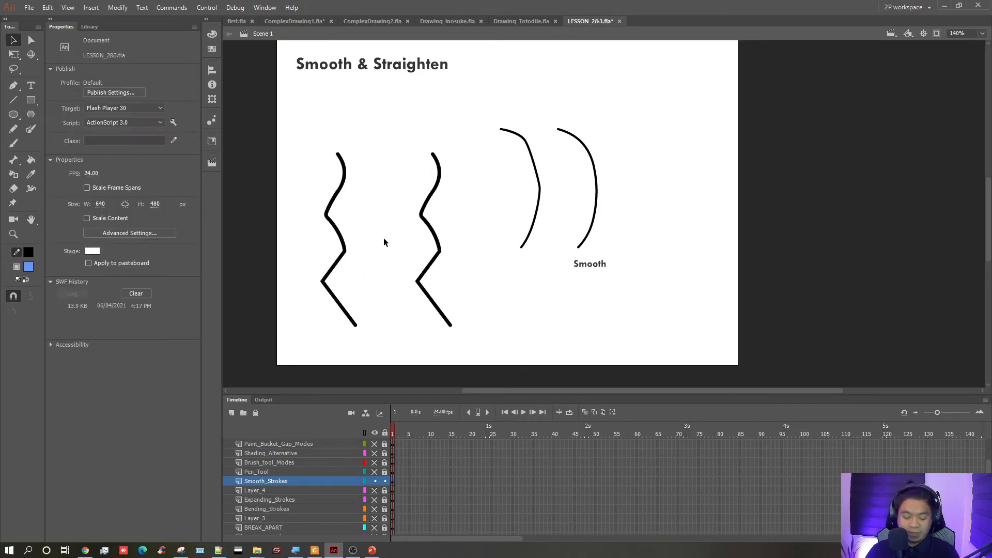
- Apply Straighten repeatedly to the original zigzag stroke until its curved parts are straight segments
left_click_drag(285, 130, 387, 356)
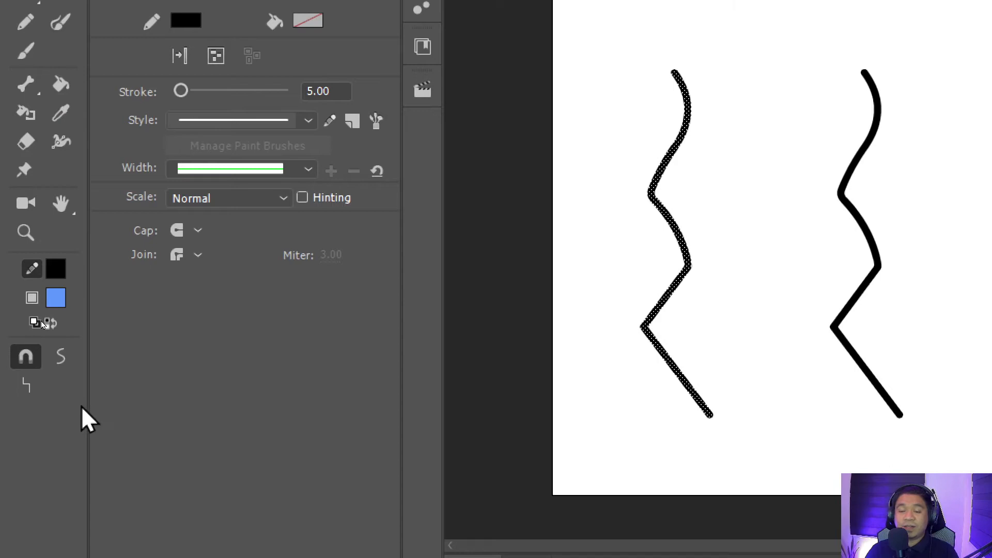
left_click(26, 385)
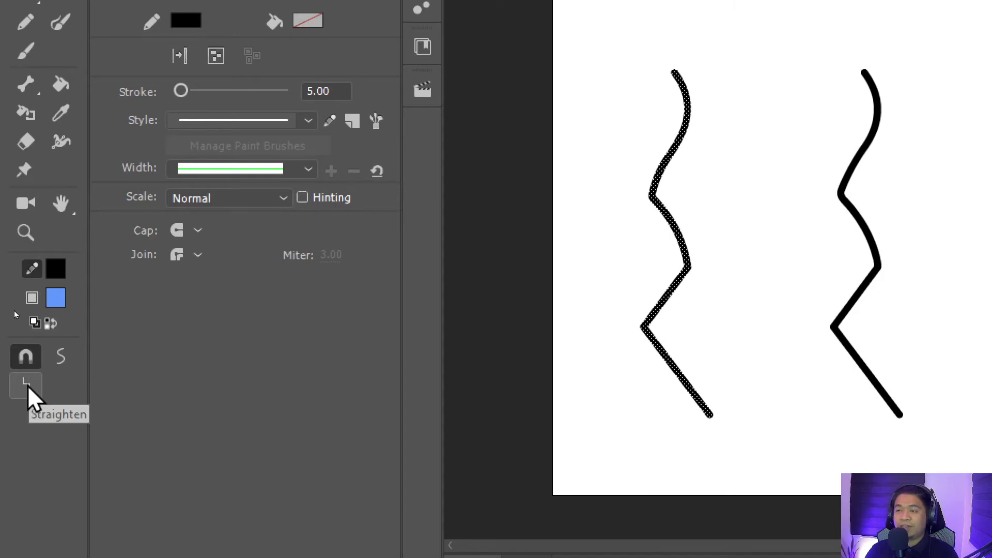
left_click(26, 385)
left_click(27, 385)
left_click(27, 385)
left_click(26, 385)
left_click(27, 385)
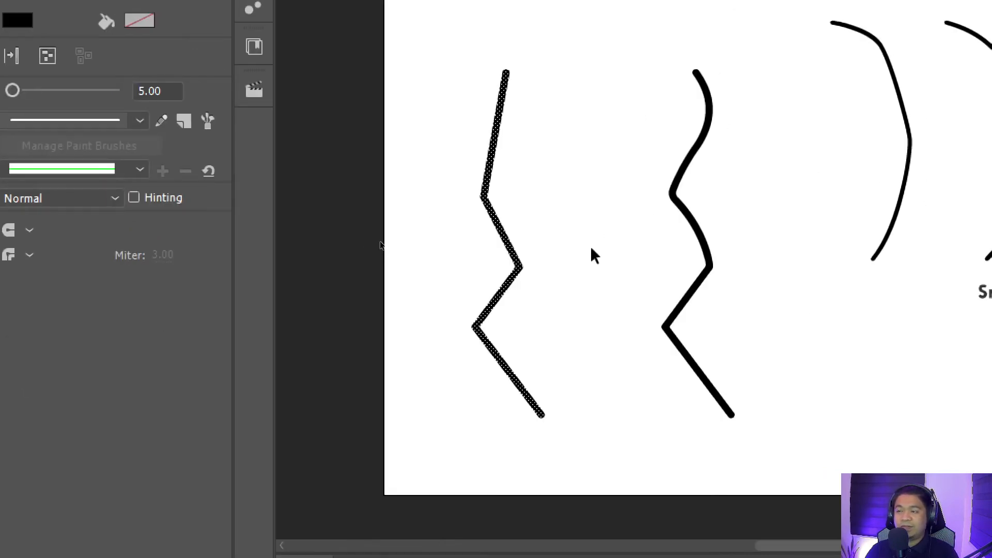
left_click(592, 248)
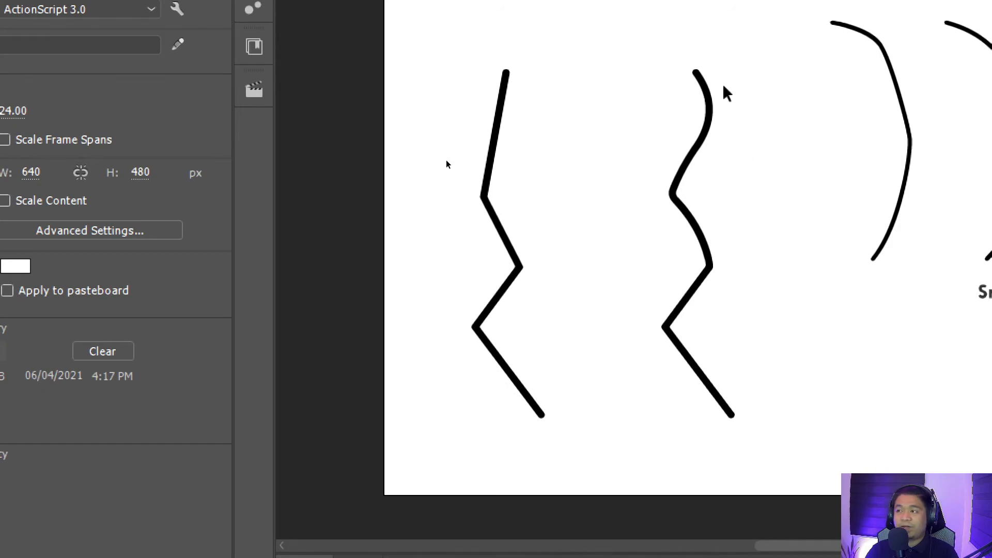
- Apply Smooth several times to the copied zigzag stroke to round its upper bend
left_click_drag(593, 39, 792, 483)
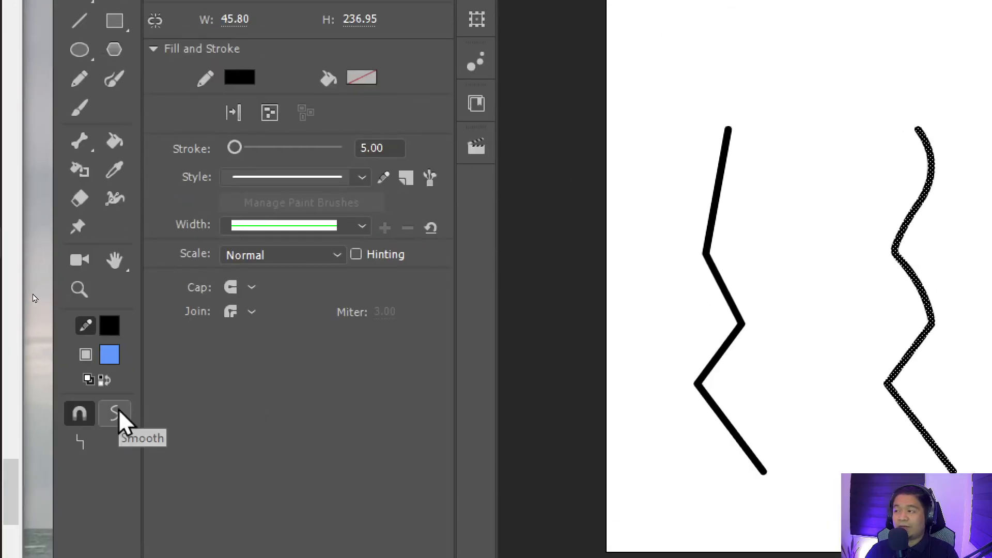
left_click_drag(653, 330, 539, 326)
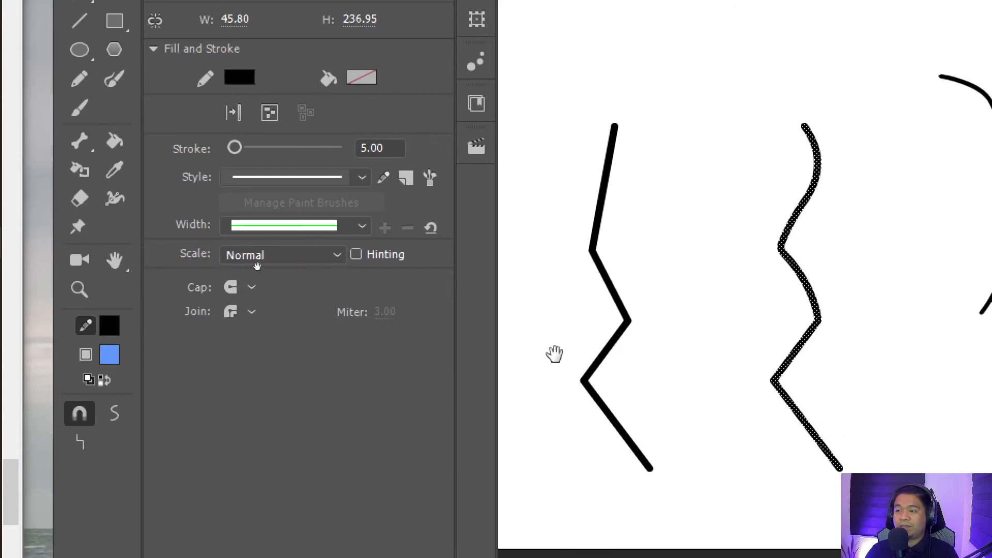
left_click(116, 413)
left_click(116, 414)
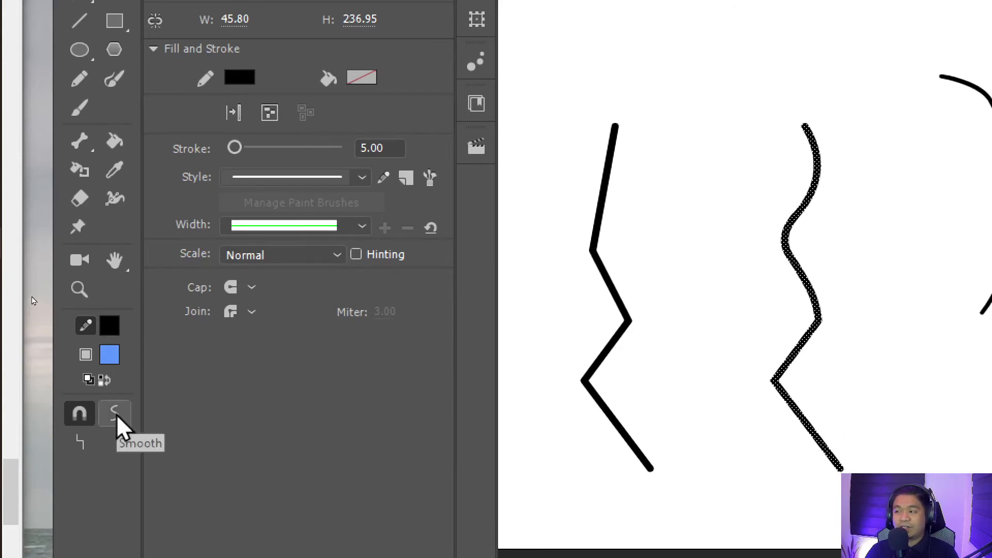
left_click(116, 414)
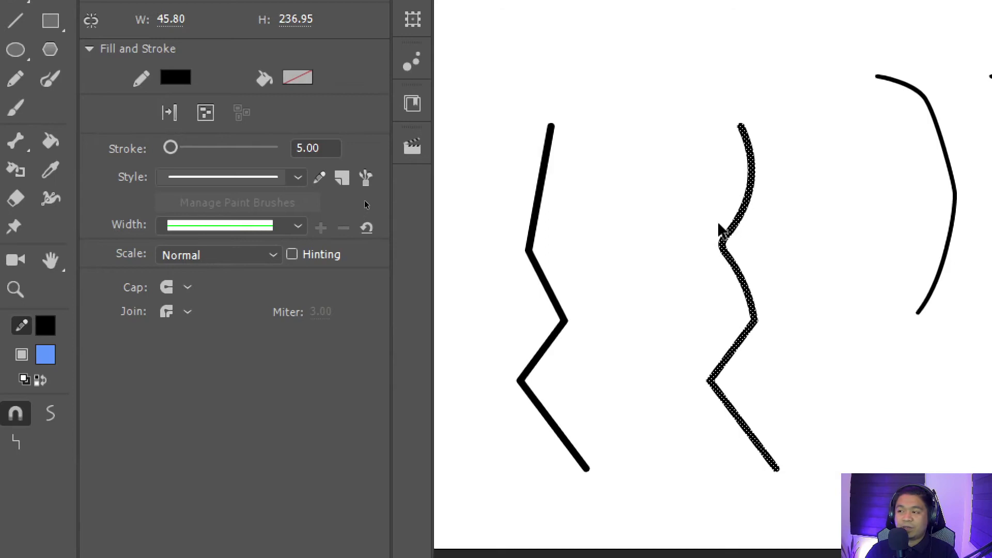
left_click(641, 262)
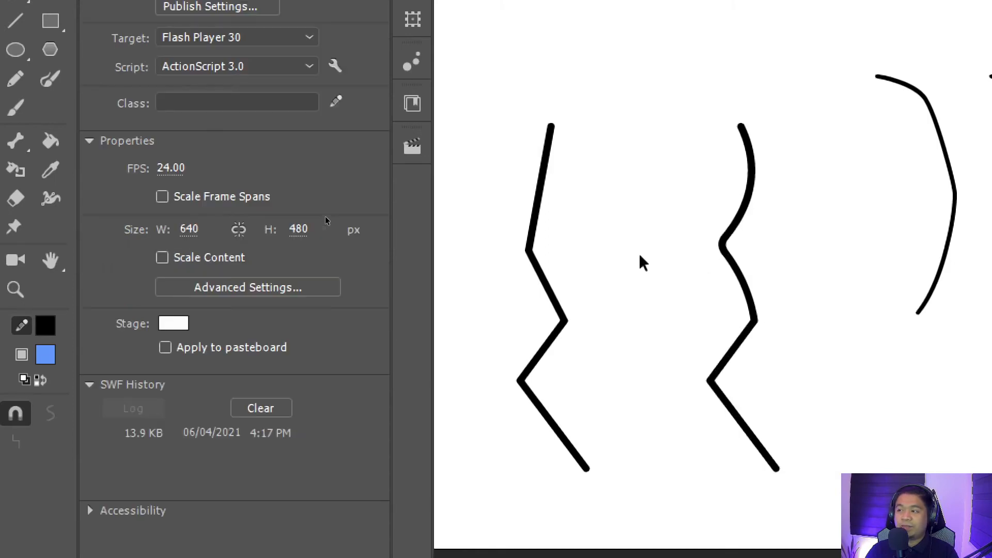
- Smooth only the section around the middle right-hand corner of the copied zigzag stroke
left_click_drag(730, 293, 774, 341)
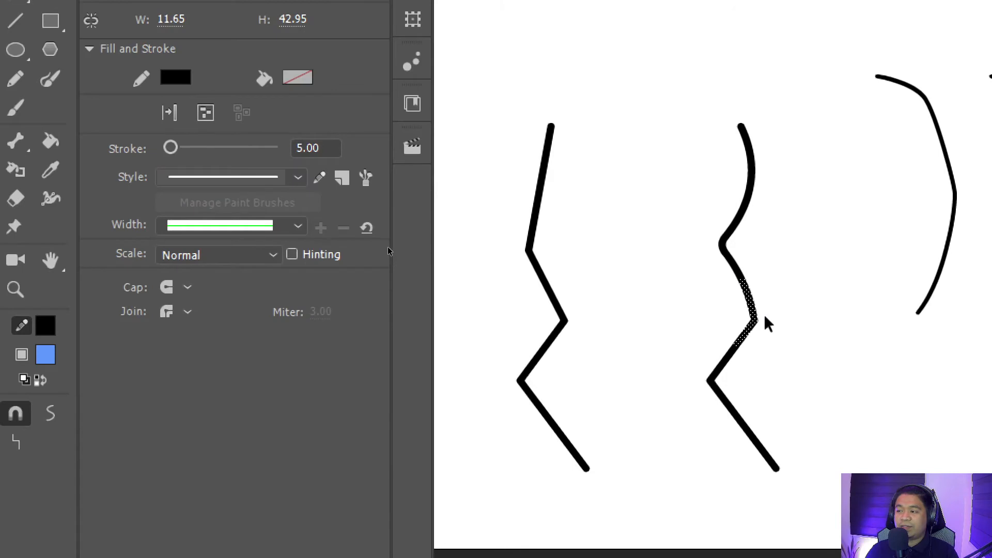
left_click(50, 425)
left_click(681, 326)
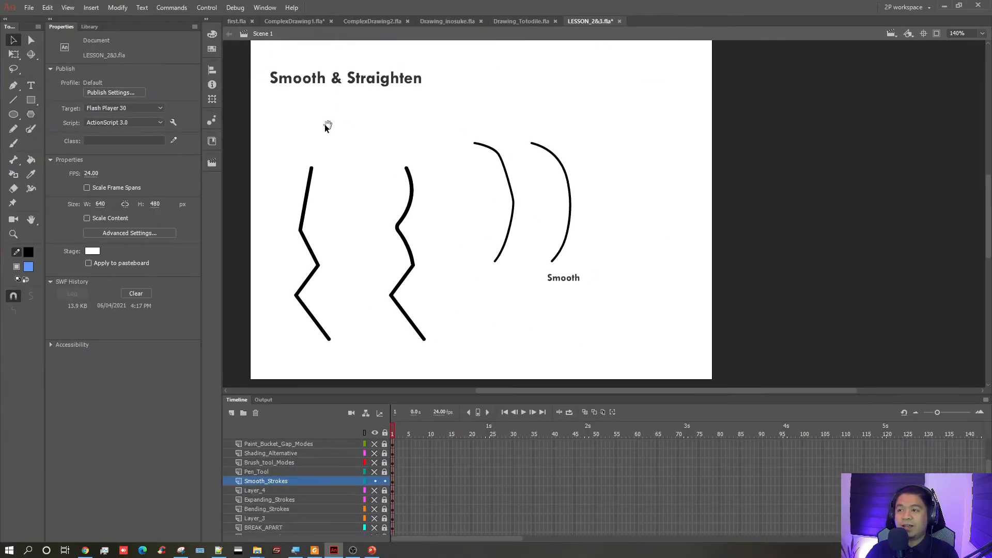
- Move both zigzag strokes higher on the stage and save the document
mouse_move(290, 125)
left_mouse_down()
mouse_move(386, 305)
mouse_move(445, 370)
left_mouse_up()
left_click_drag(404, 278, 414, 247)
left_click(436, 264)
key("ctrl+s")
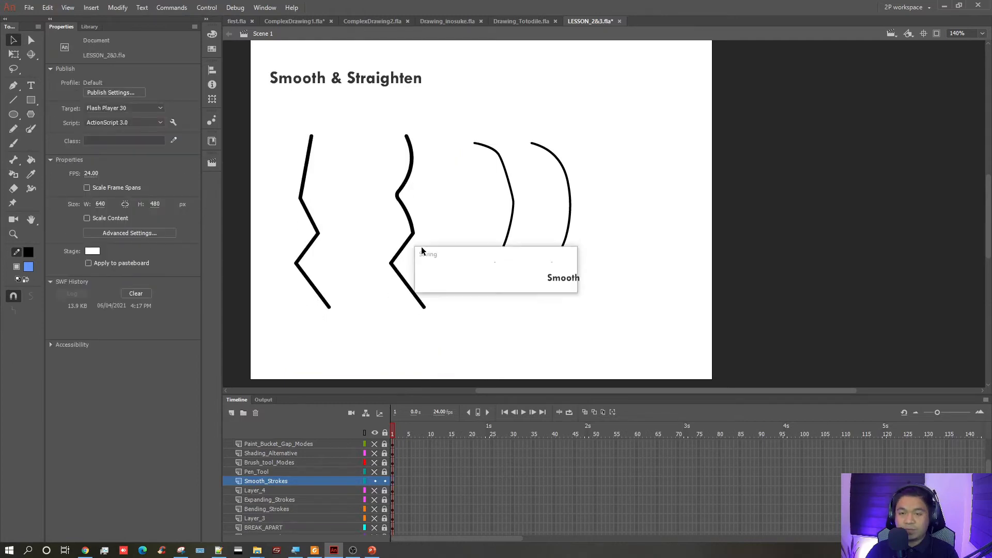
- Hide and lock the Smooth_Strokes layer and make the Pen_Tool layer visible and unlocked
key("alt+Tab")
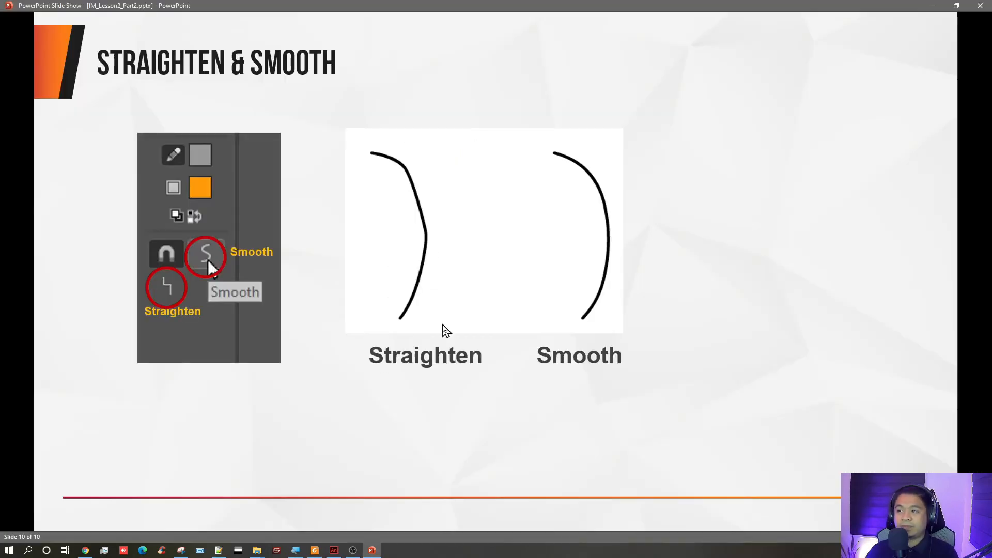
key("alt+Tab")
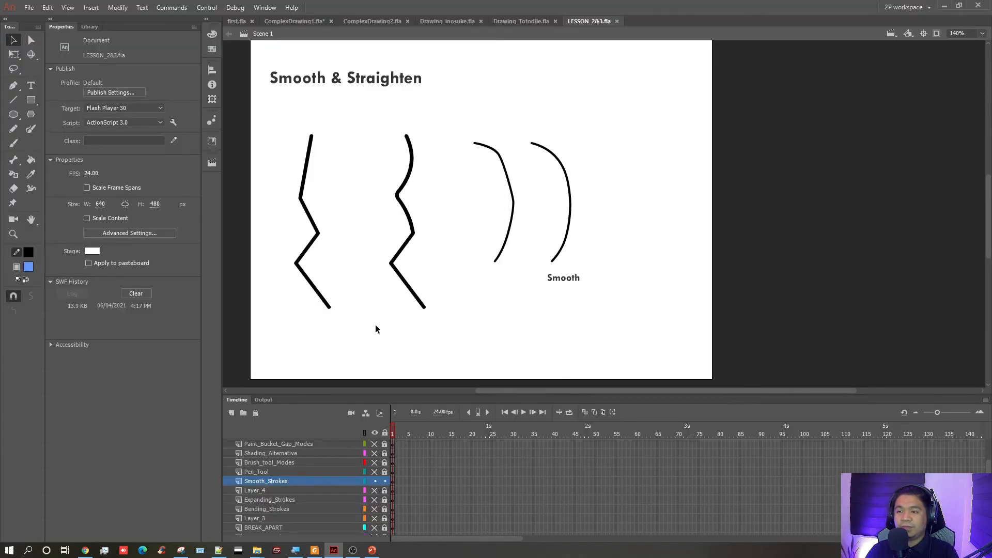
left_click(374, 481)
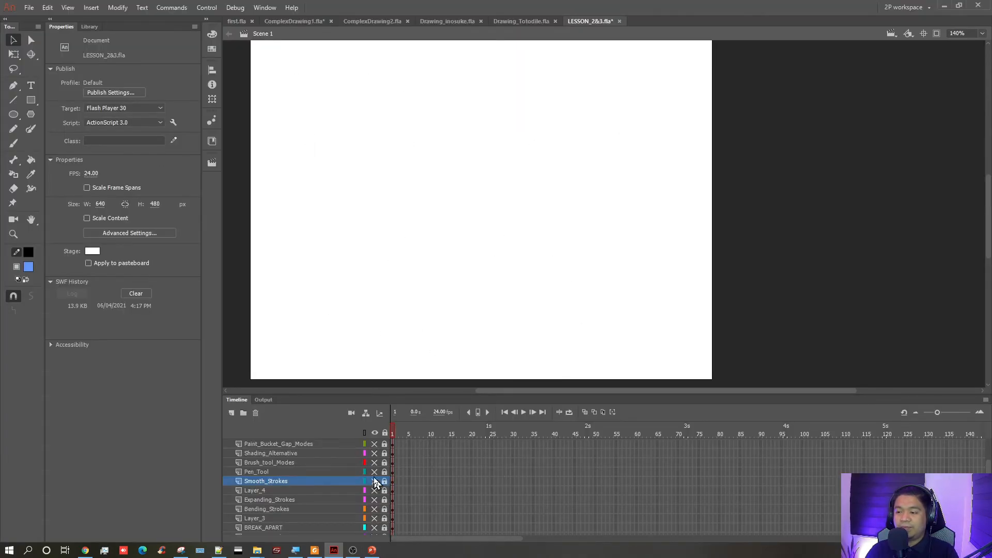
left_click(374, 472)
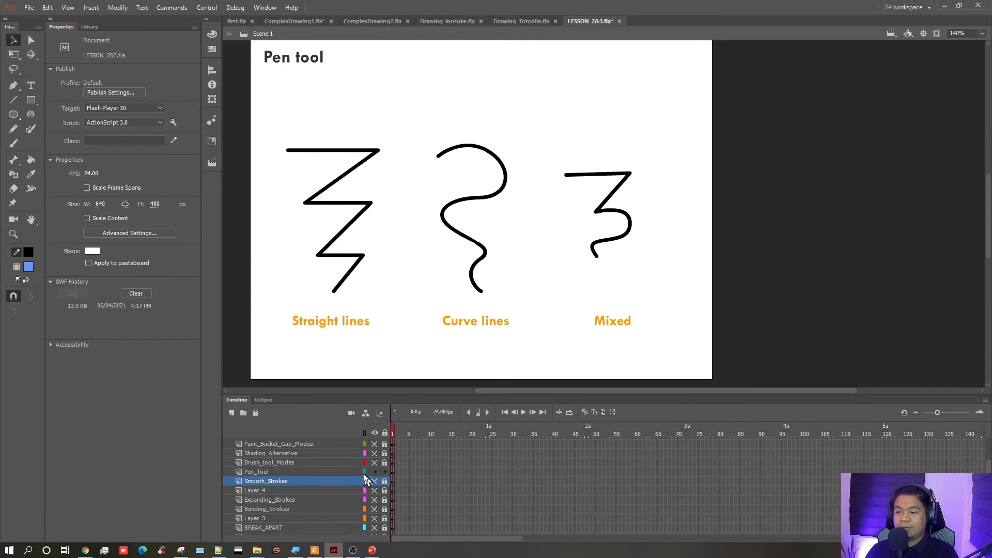
left_click(374, 473)
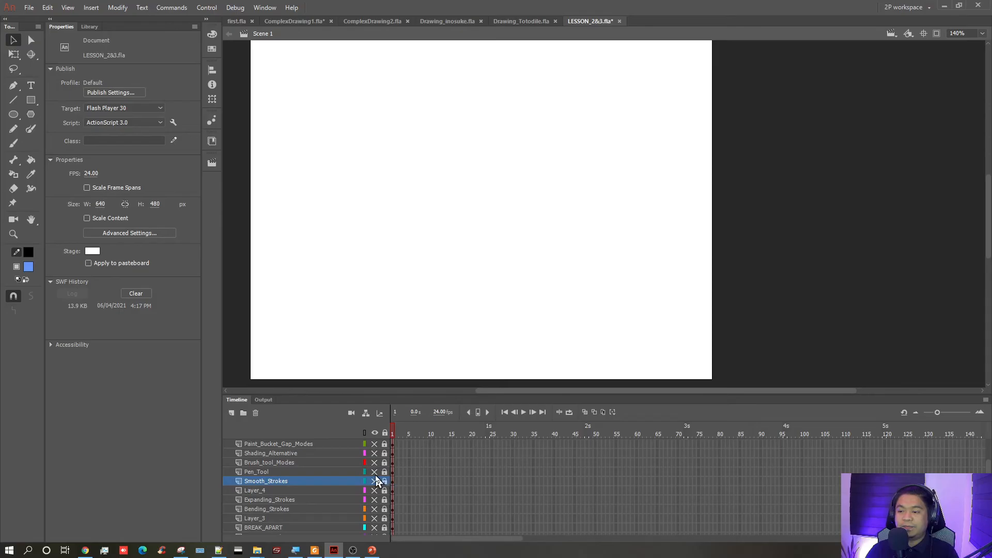
left_click(375, 472)
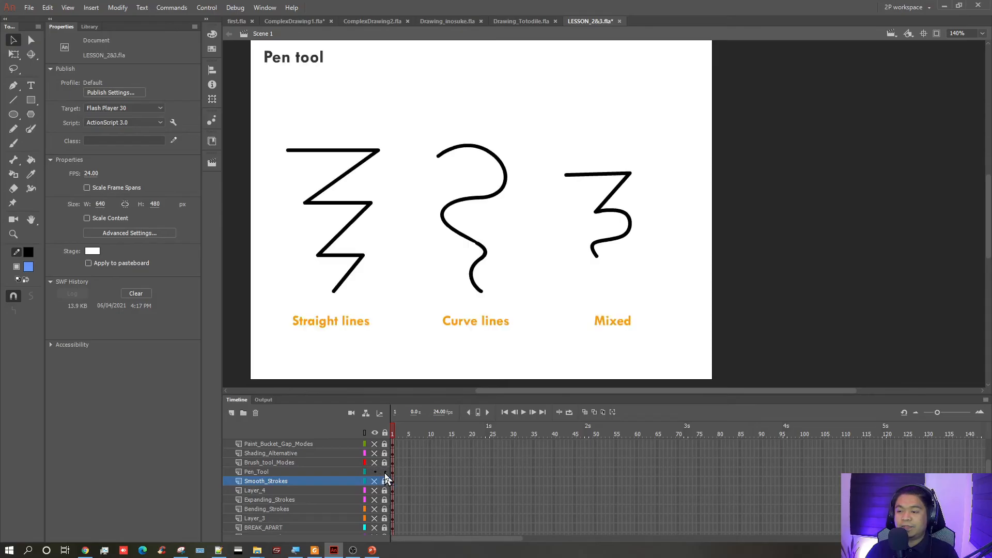
- Move the three sample strokes and their labels slightly up and to the right, and save the document
left_click_drag(406, 346, 388, 351)
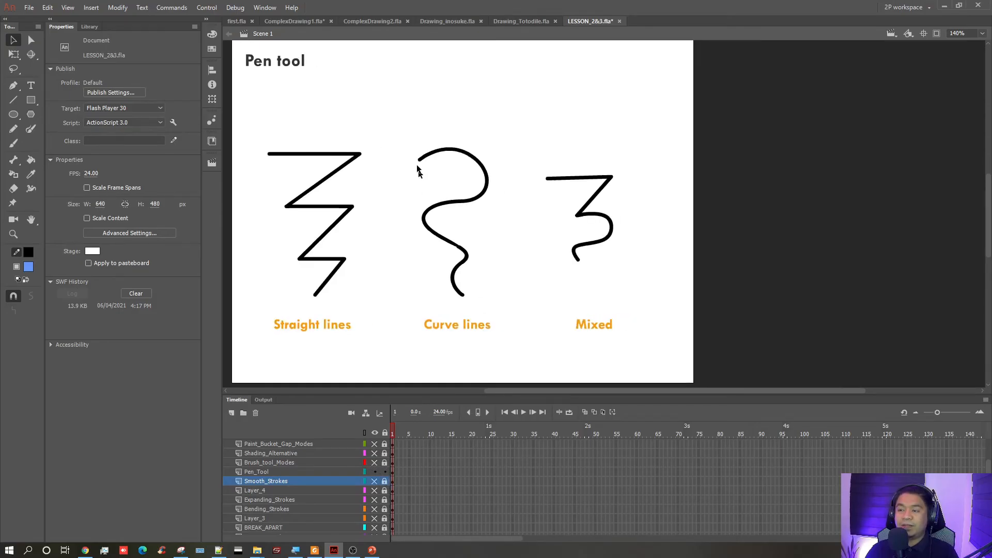
mouse_move(255, 110)
left_mouse_down()
mouse_move(465, 302)
mouse_move(684, 372)
left_mouse_up()
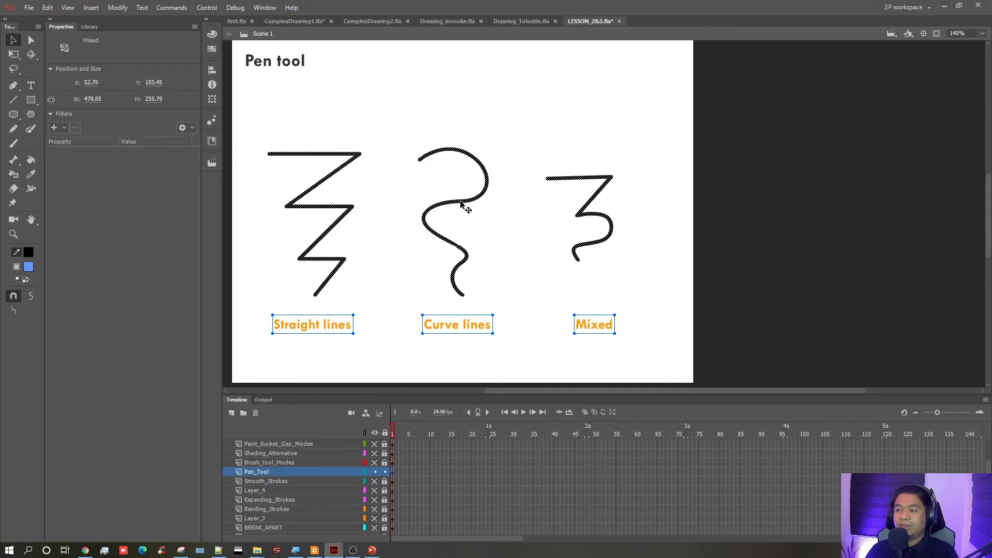
left_click_drag(461, 202, 476, 185)
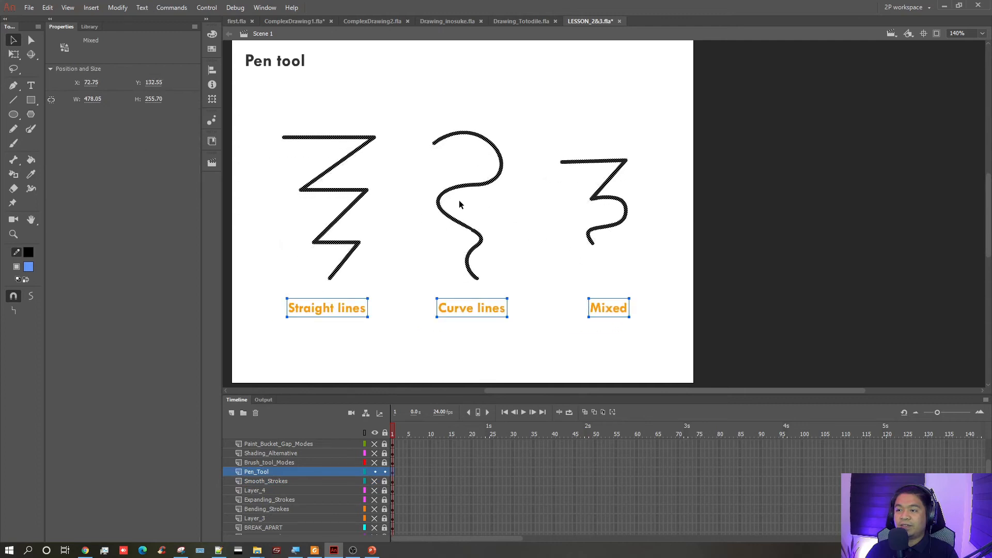
left_click(417, 278)
key("ctrl+s")
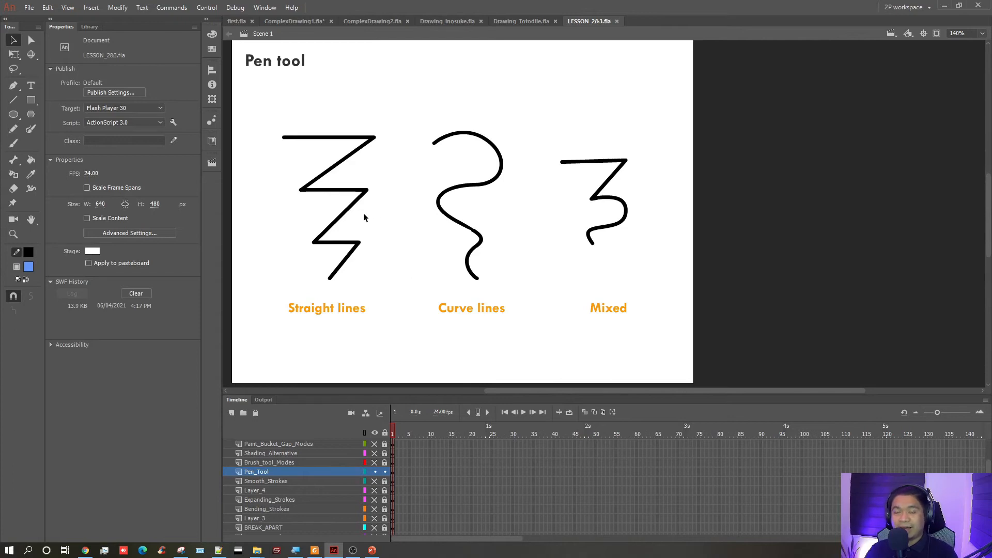
- Draw straight line segments above the samples with the Line tool and undo them
left_click(13, 102)
left_click_drag(378, 84, 464, 84)
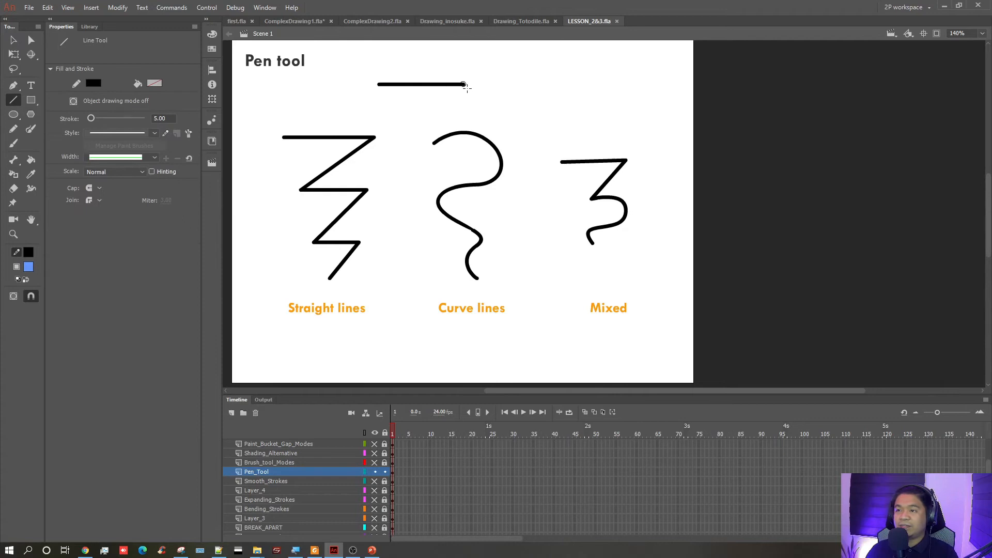
left_click_drag(572, 76, 490, 118)
key("ctrl+z")
key("ctrl+z")
key("ctrl+z")
- Draw a connected zigzag of straight segments above the sample strokes with the Pen tool
left_click(14, 85)
left_click(450, 74)
left_click(444, 95)
left_click(498, 77)
left_click(484, 100)
left_click(541, 73)
left_click(535, 98)
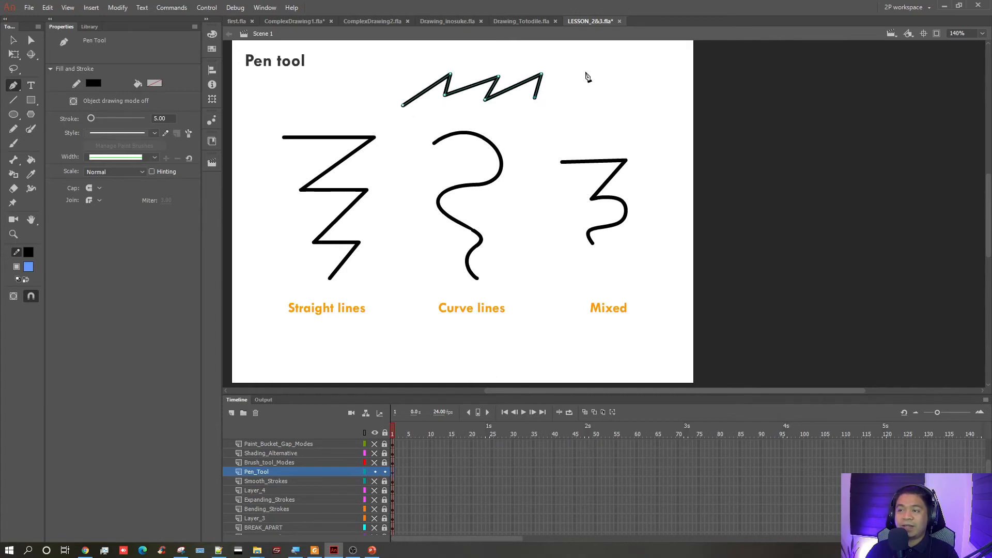
left_click(586, 73)
left_click(579, 105)
left_click(609, 89)
- Undo the last few segments of the Pen tool zigzag
key("ctrl+z")
key("ctrl+z")
key("ctrl+z")
key("ctrl+z")
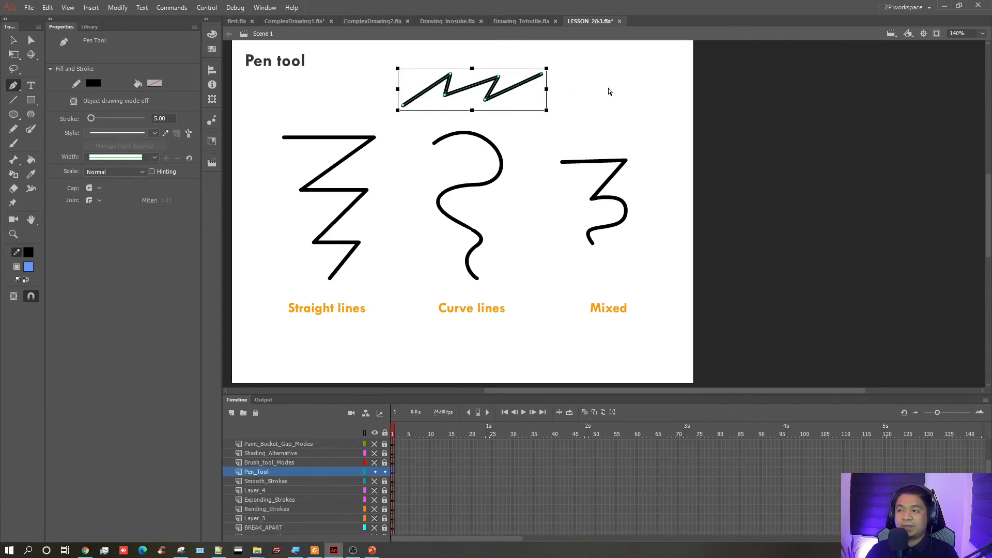
- Undo all remaining segments of the Pen tool zigzag above the sample strokes
key("ctrl+z")
key("ctrl+z")
key("ctrl+z")
key("ctrl+z")
key("ctrl+z")
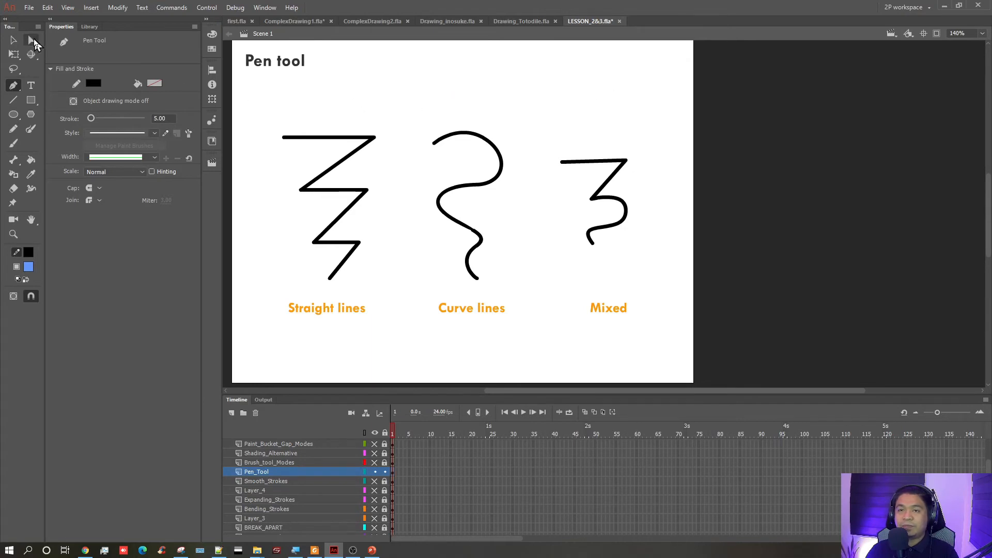
- Select the straight, curved and mixed sample strokes with their labels one group at a time, then deselect them
left_click(13, 40)
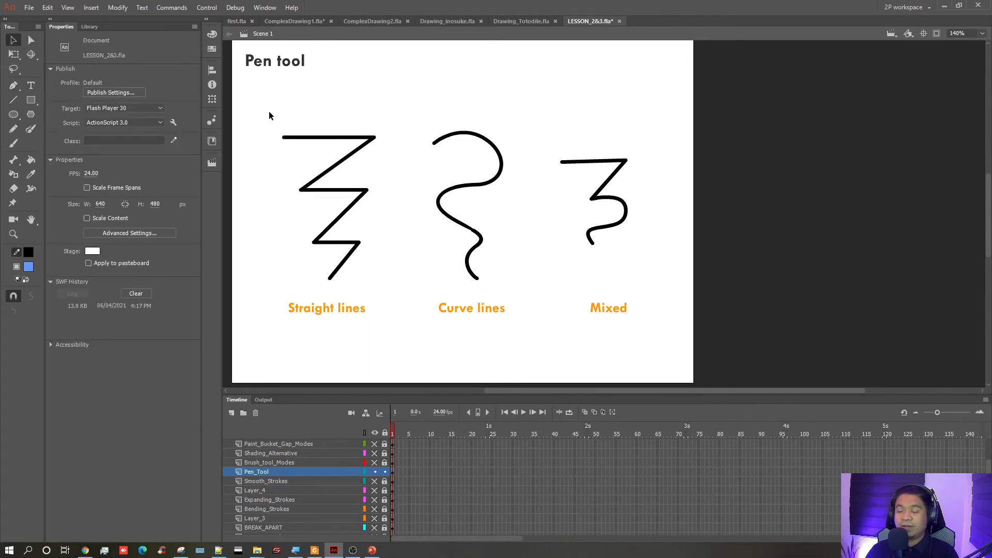
mouse_move(250, 114)
left_mouse_down()
mouse_move(338, 231)
mouse_move(397, 342)
left_mouse_up()
left_click_drag(404, 110, 537, 346)
left_click(532, 145)
mouse_move(544, 123)
left_mouse_down()
mouse_move(640, 291)
mouse_move(661, 351)
left_mouse_up()
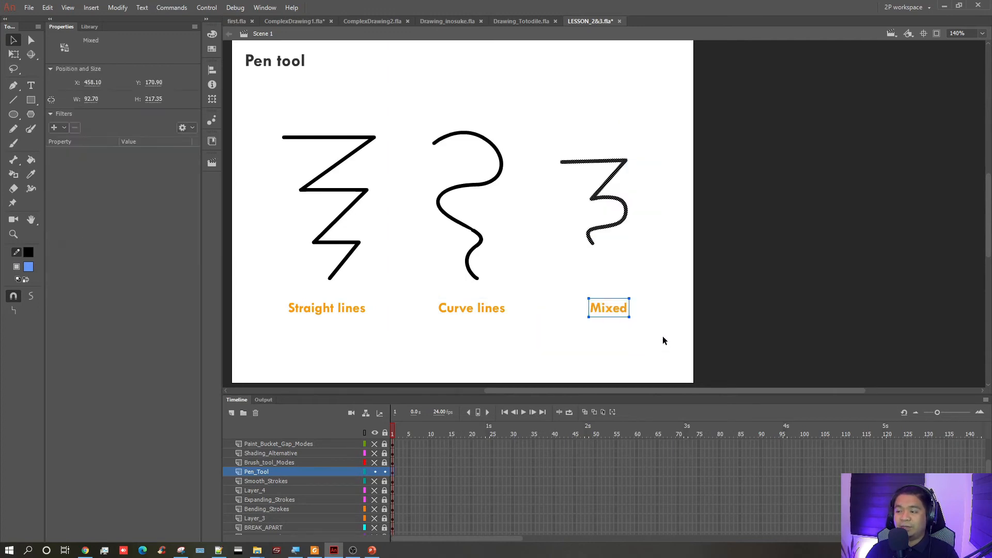
left_click(547, 242)
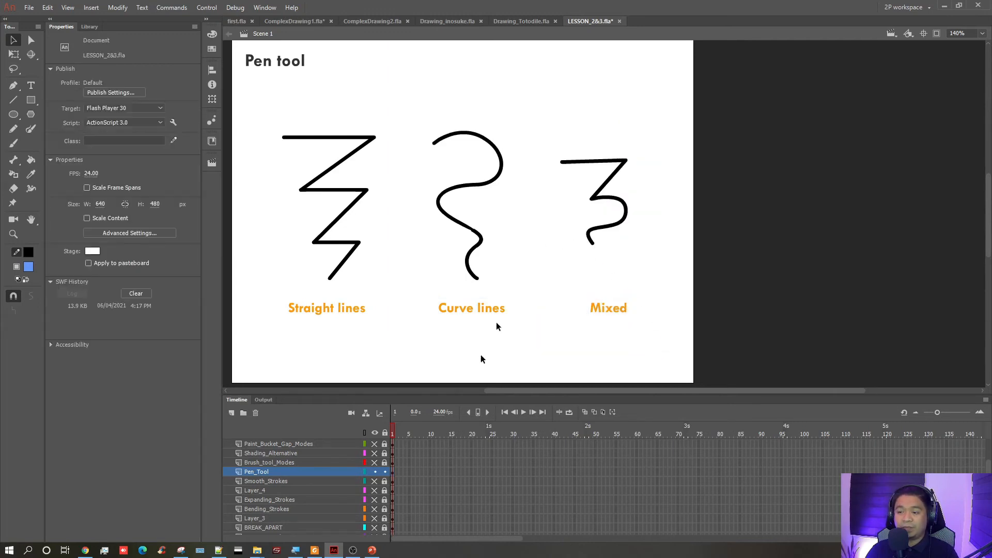
- Hide the Pen_Tool layer and add a new layer directly above it
left_click(374, 472)
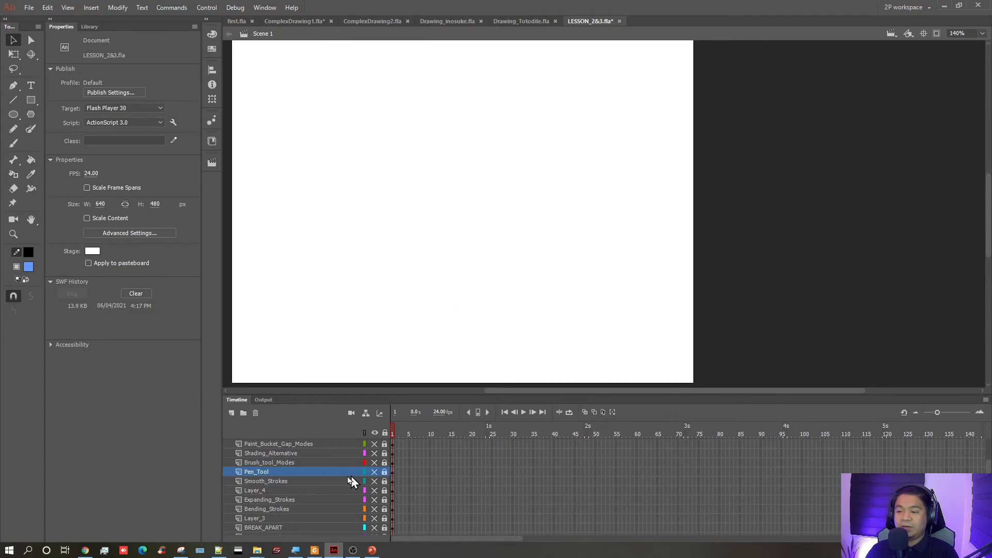
left_click(232, 412)
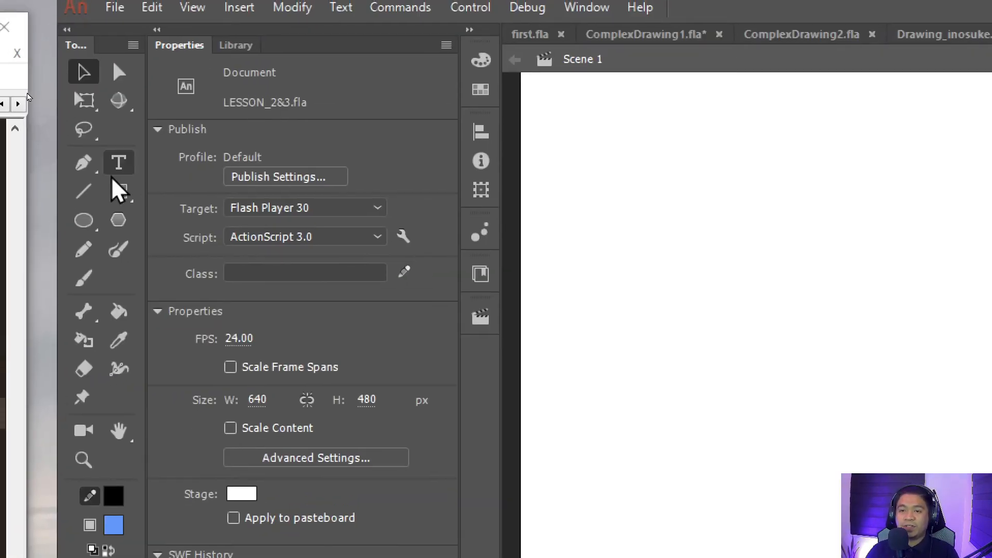
- Draw an open zigzag of six straight segments with the Pen tool, running down the left half of the empty stage
left_click(84, 171)
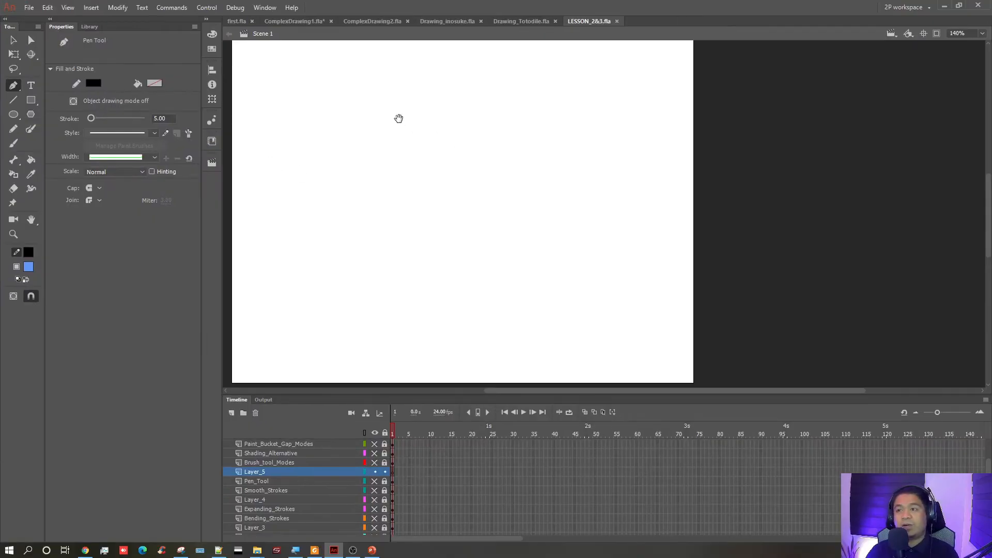
left_click_drag(398, 118, 420, 134)
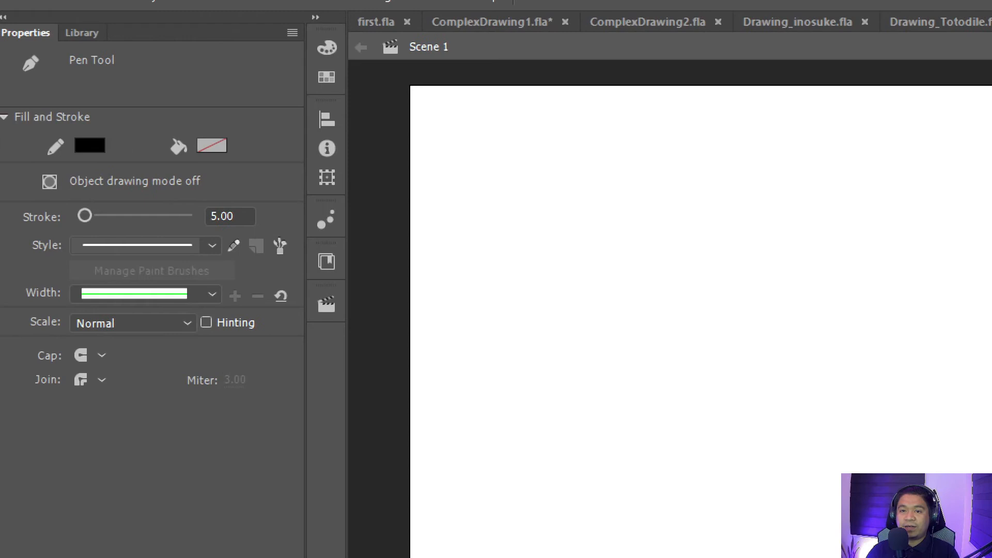
left_click_drag(692, 284, 652, 270)
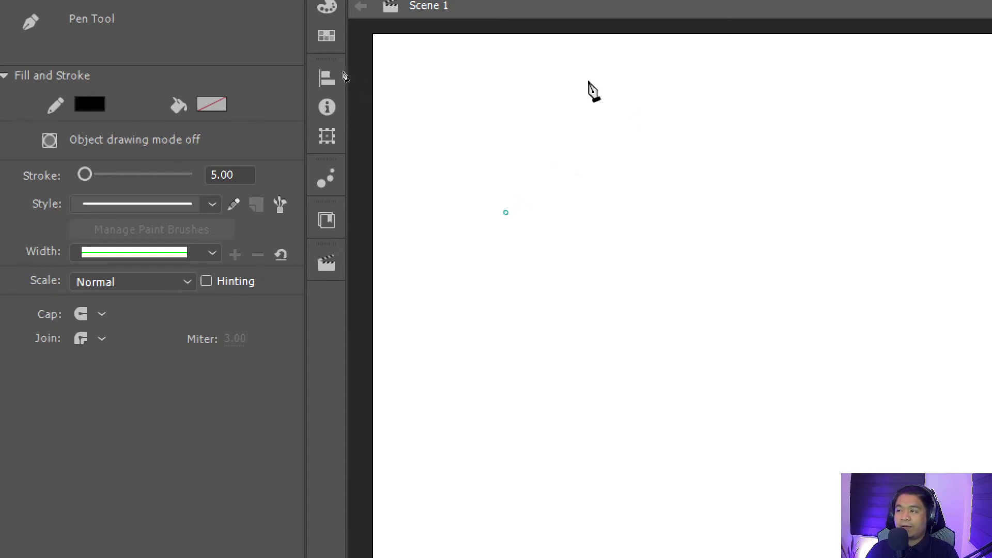
left_click(615, 107)
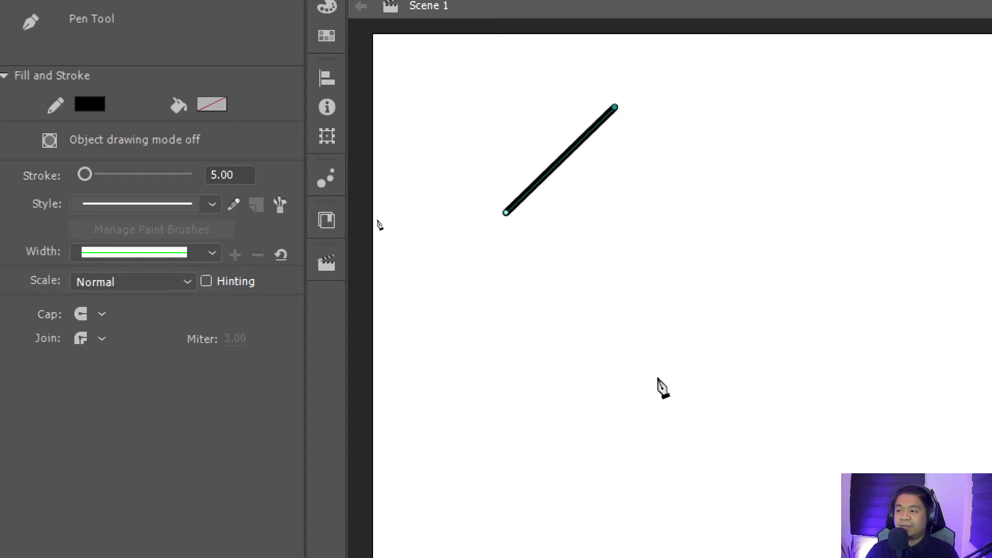
left_click(623, 342)
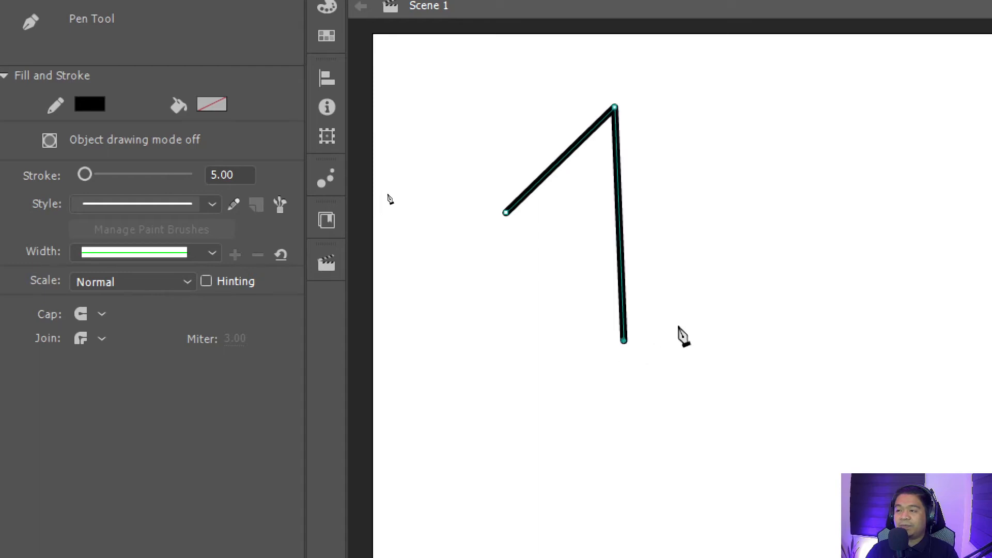
left_click(733, 285)
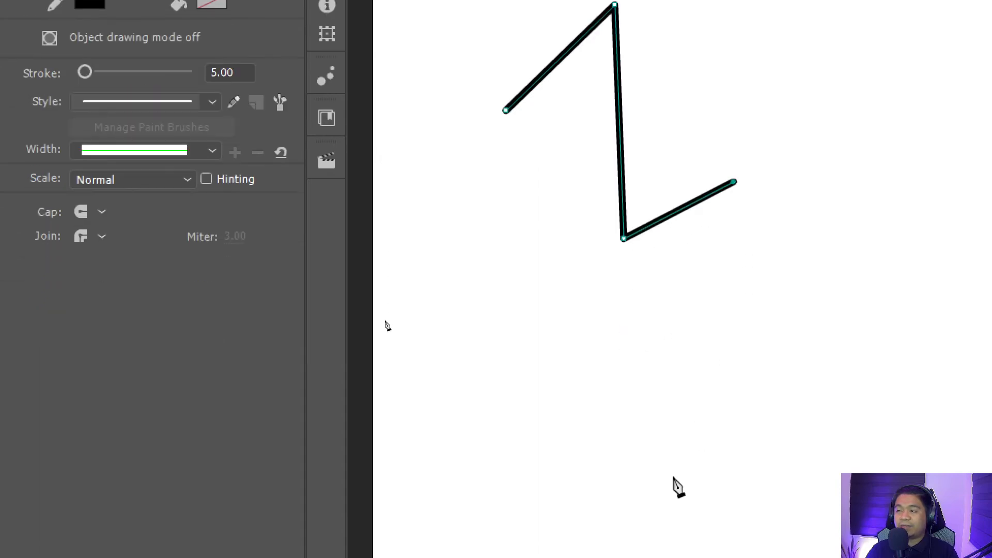
left_click(672, 477)
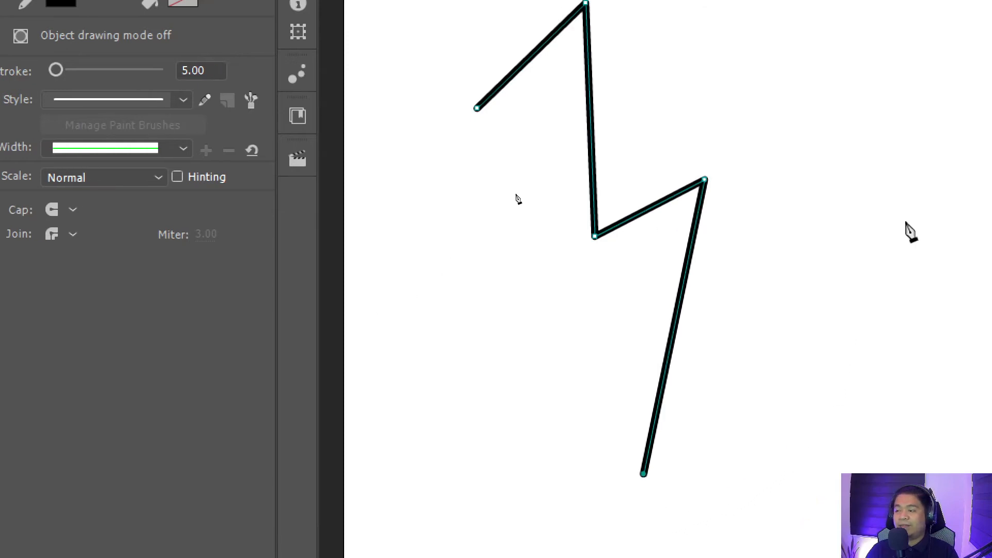
left_click(709, 377)
left_click(642, 462)
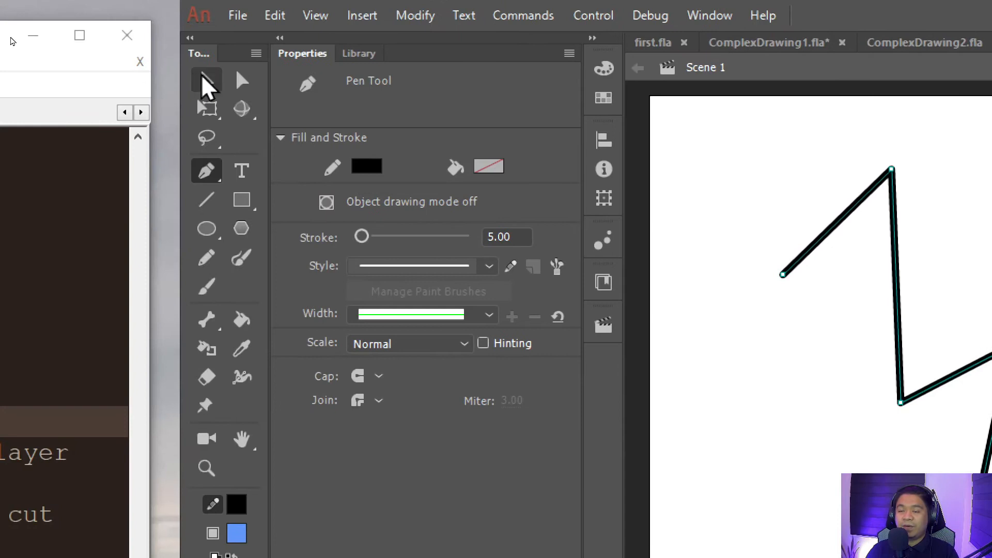
left_click(207, 80)
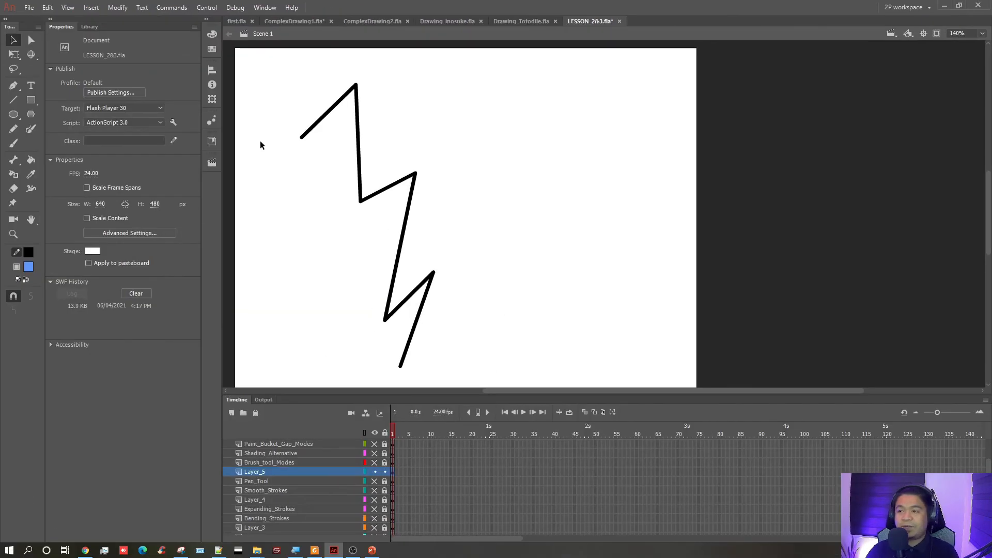
- Move the whole zigzag slightly left and up on the stage, and deselect it
left_click_drag(266, 62, 484, 385)
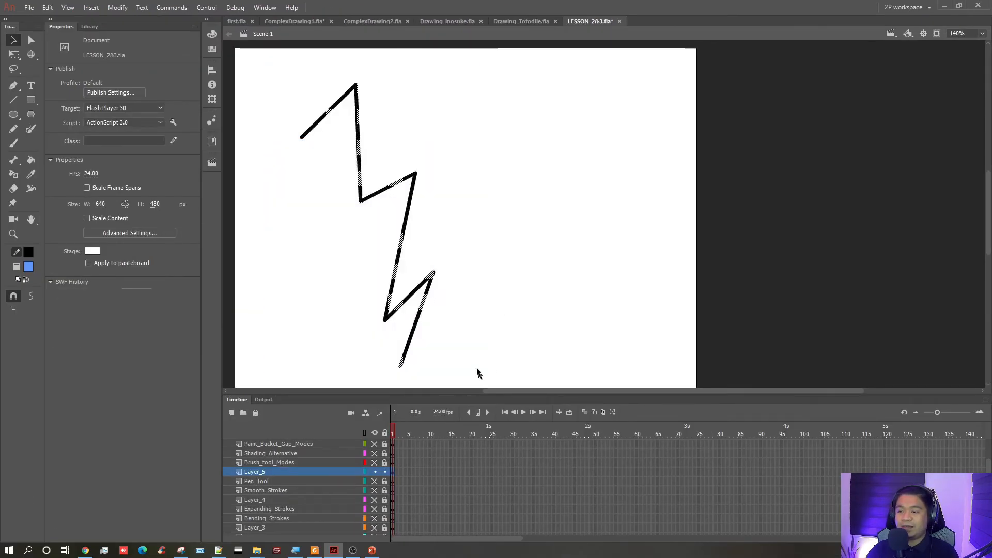
left_click_drag(423, 304, 391, 298)
left_click(432, 223)
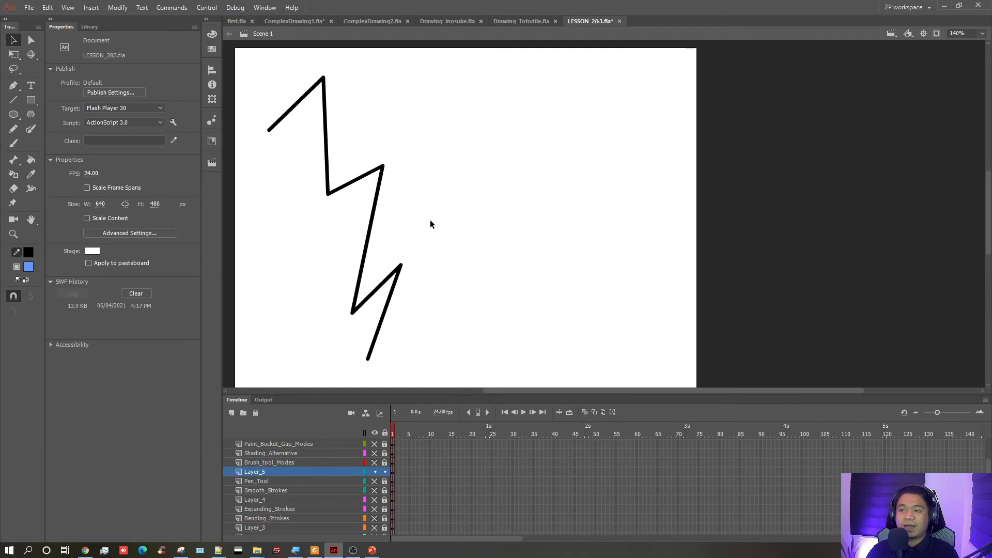
- Start a second path of straight Pen tool segments beside the zigzag's upper part, removing its last misplaced segment
left_click(15, 88)
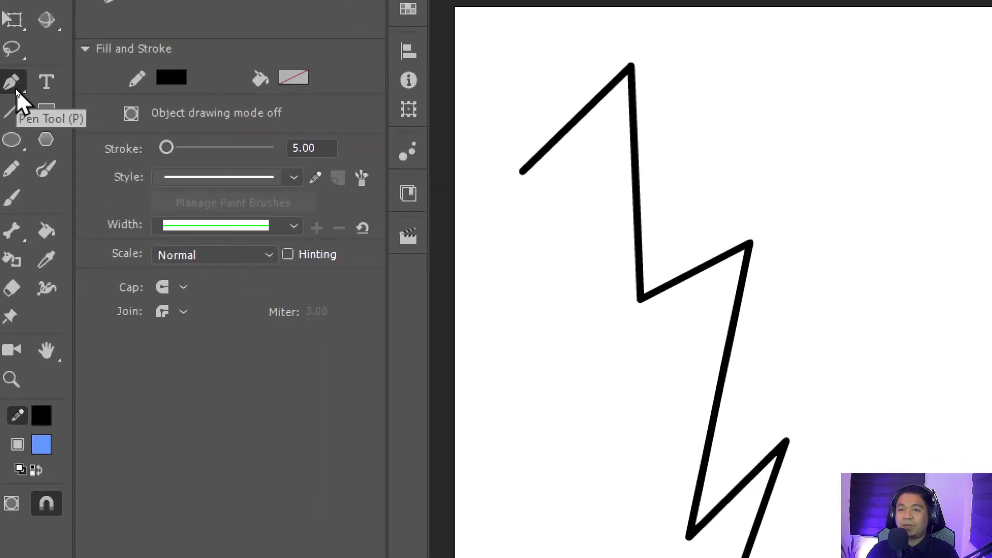
left_click(16, 89)
left_click(60, 80)
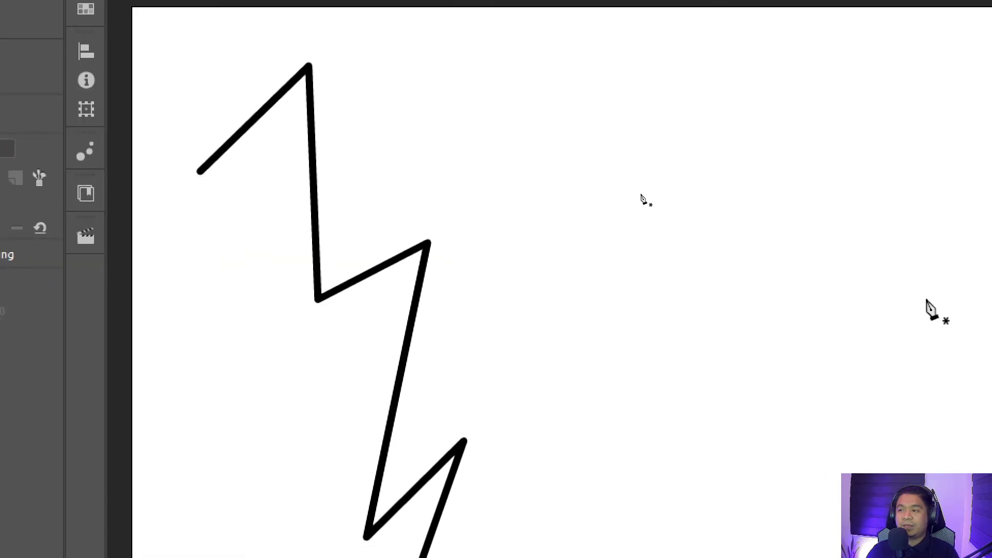
left_click(533, 94)
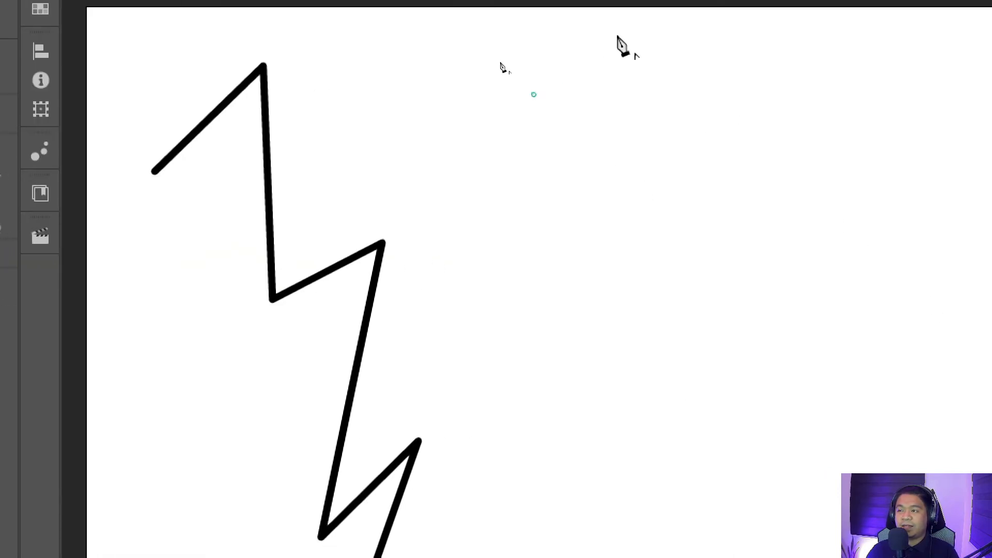
left_click(617, 35)
left_click(612, 190)
left_click(678, 164)
left_click(571, 344)
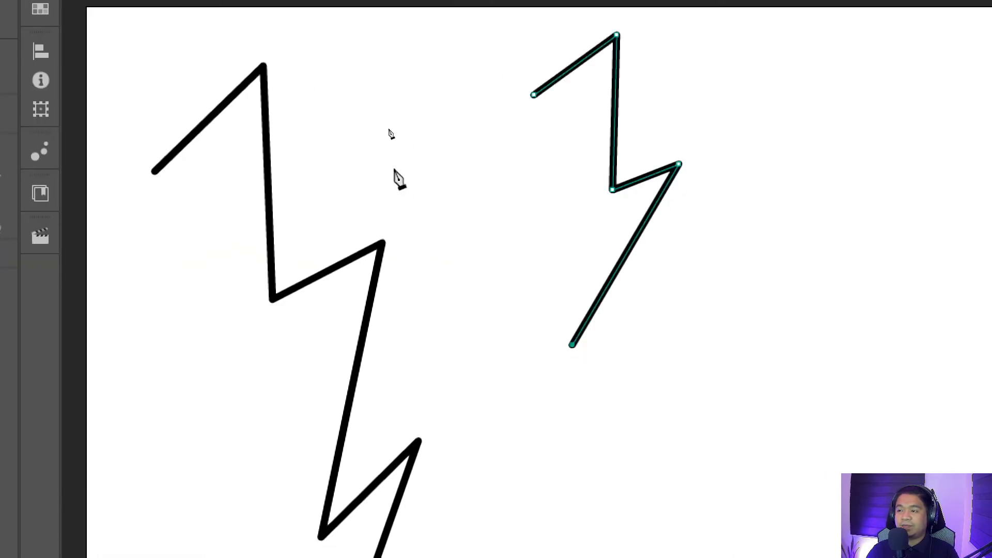
left_click(392, 168)
left_click(557, 204)
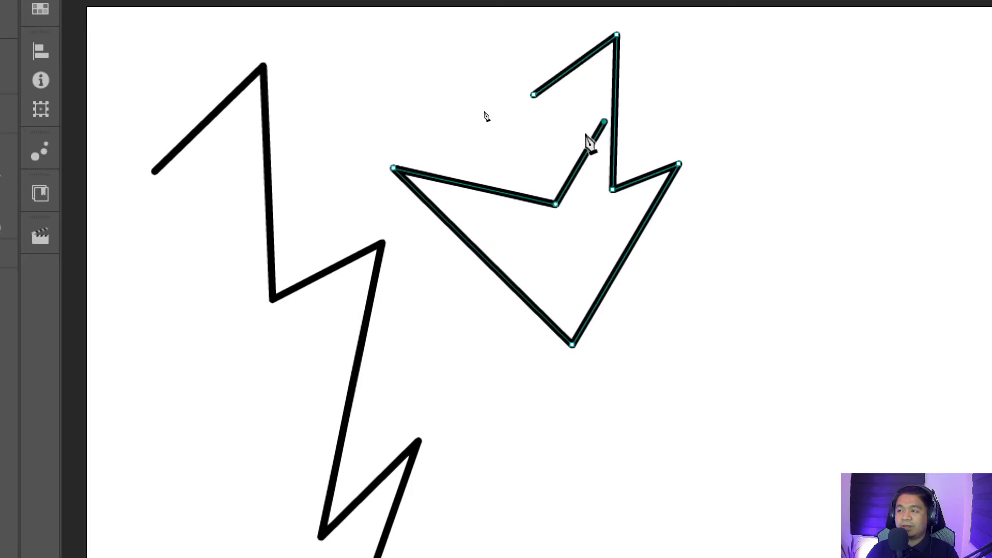
key("BackSpace")
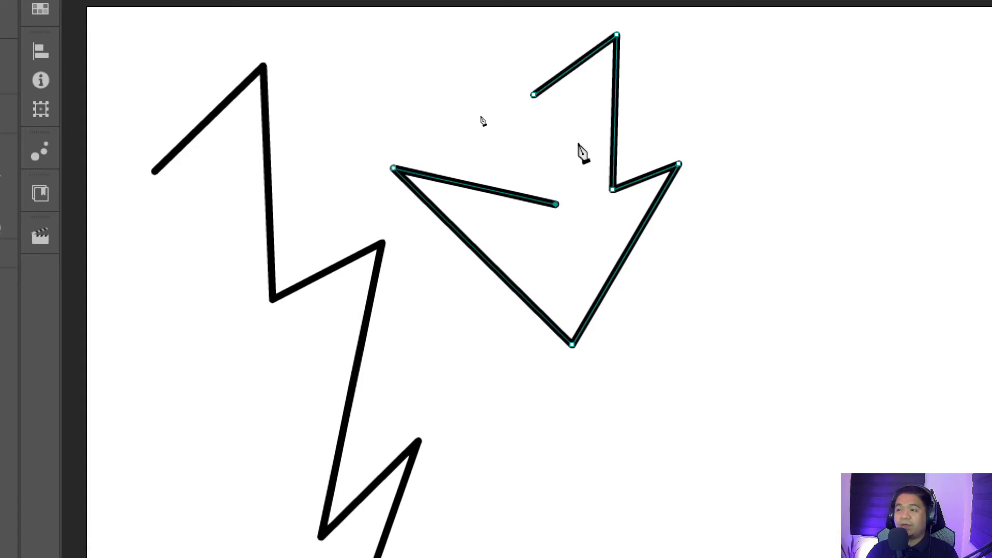
- Continue the second path with jagged straight segments, close it at its starting point and deselect it
left_click(577, 142)
left_click(519, 156)
left_click(551, 109)
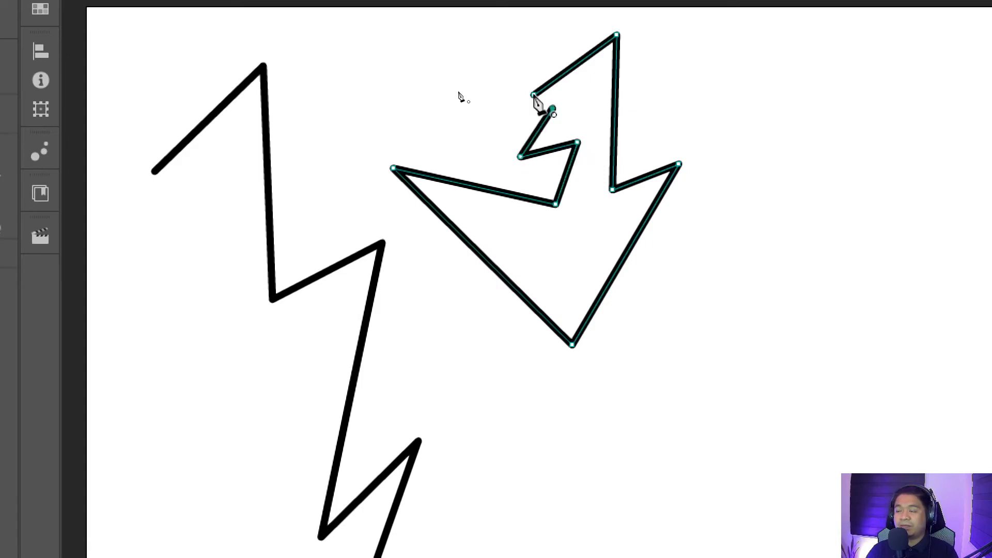
left_click(453, 135)
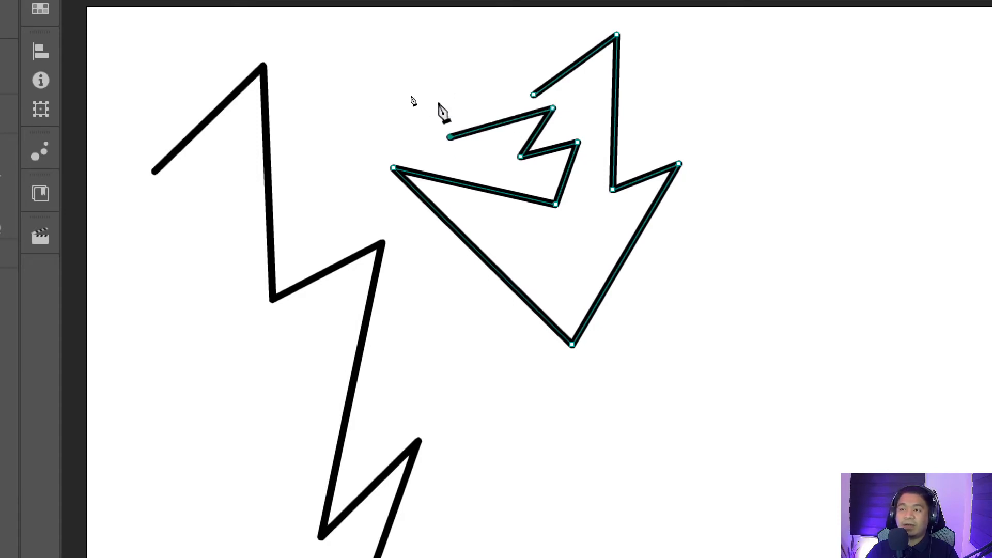
left_click(400, 71)
left_click(460, 96)
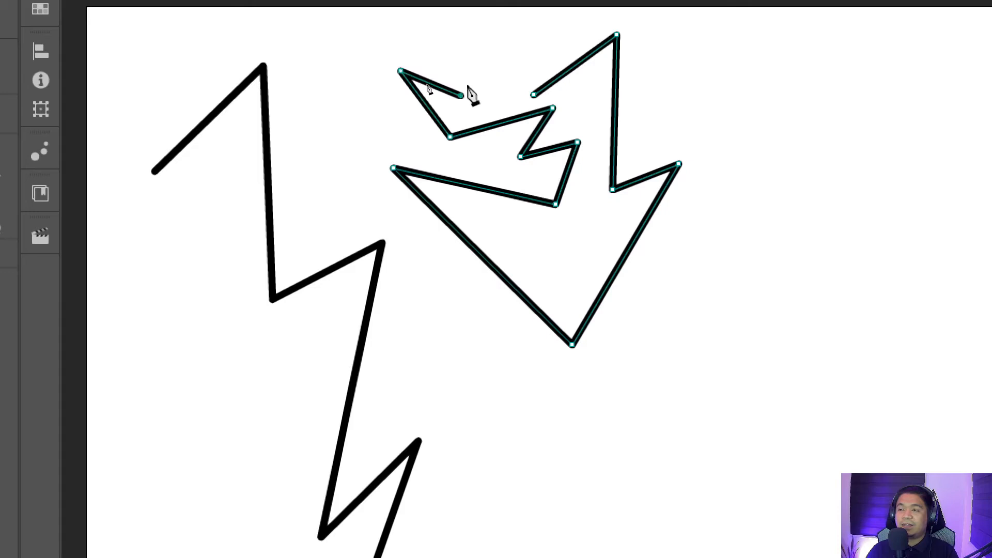
left_click(508, 32)
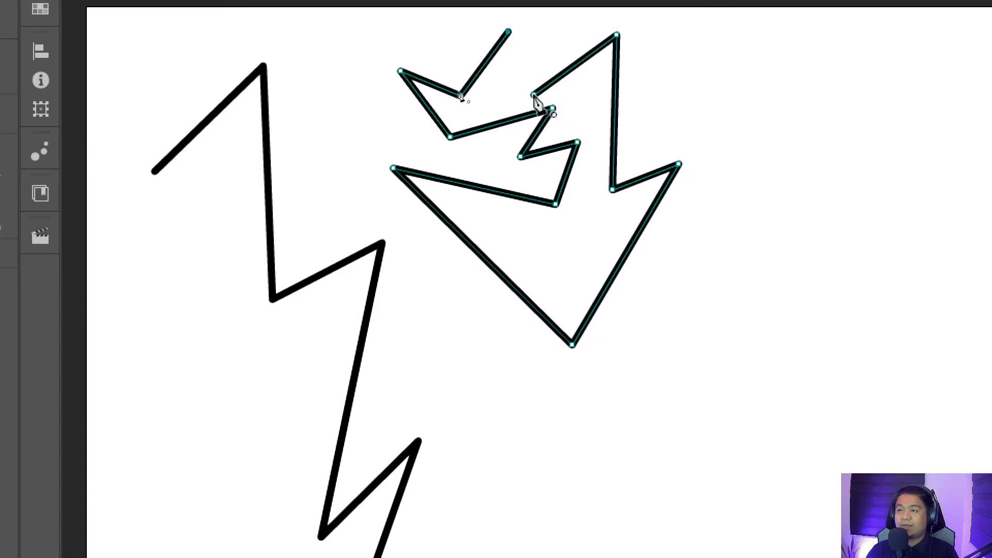
left_click(533, 95)
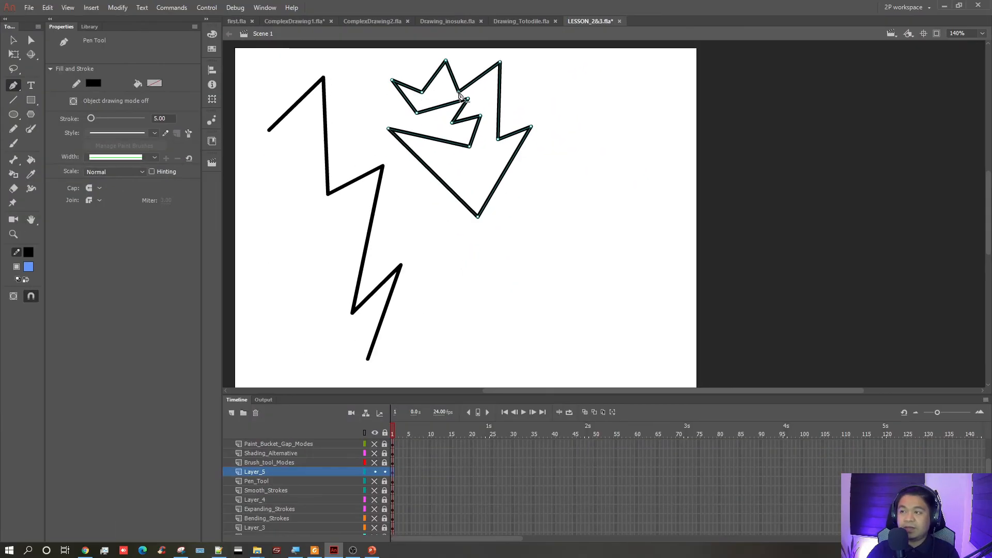
left_click(13, 41)
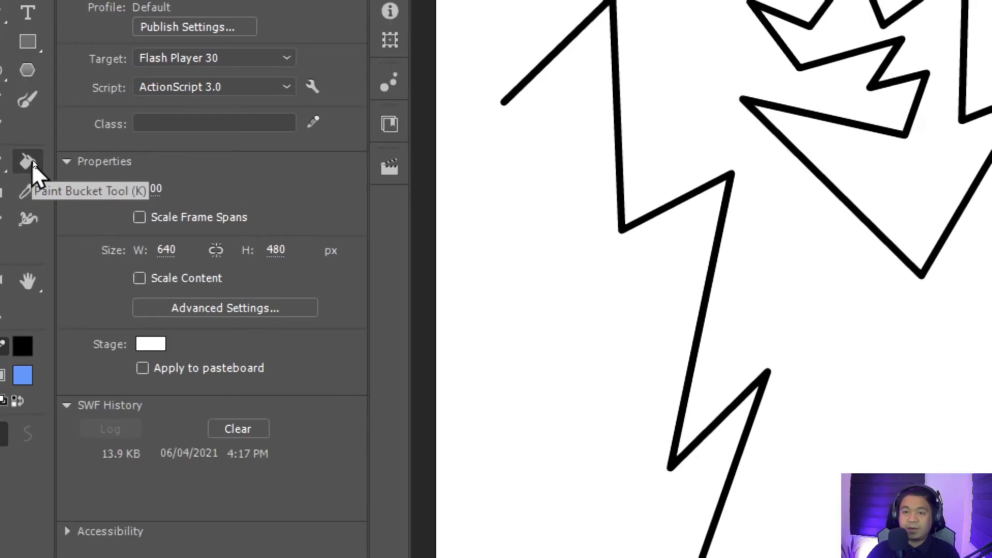
- Fill the closed jagged shape with blue #6699FF using the Paint Bucket tool
left_click(32, 162)
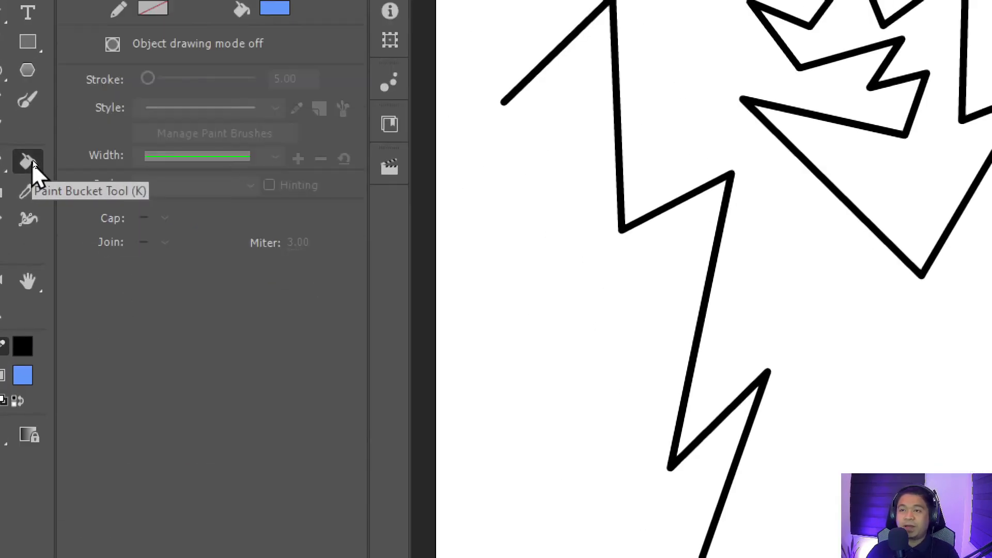
left_click(277, 8)
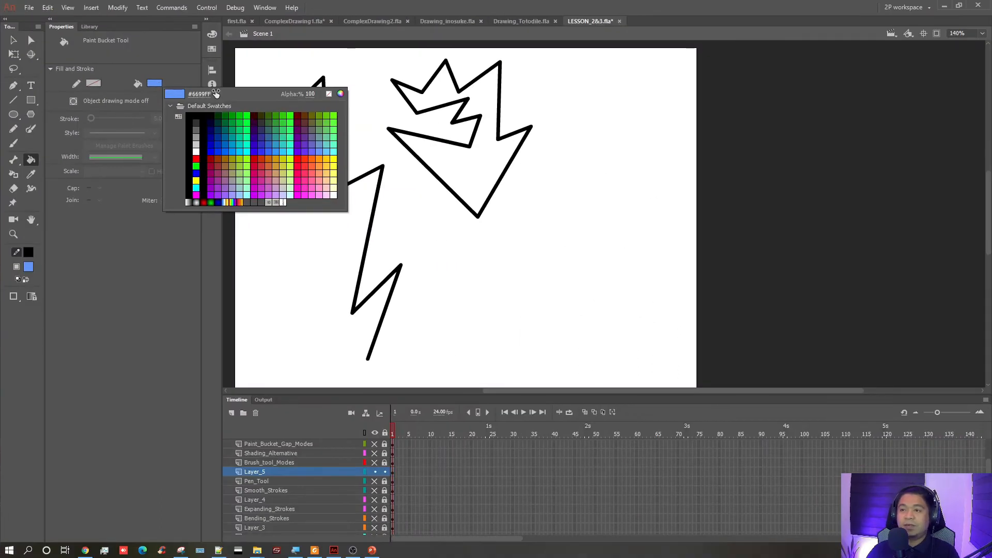
left_click(230, 99)
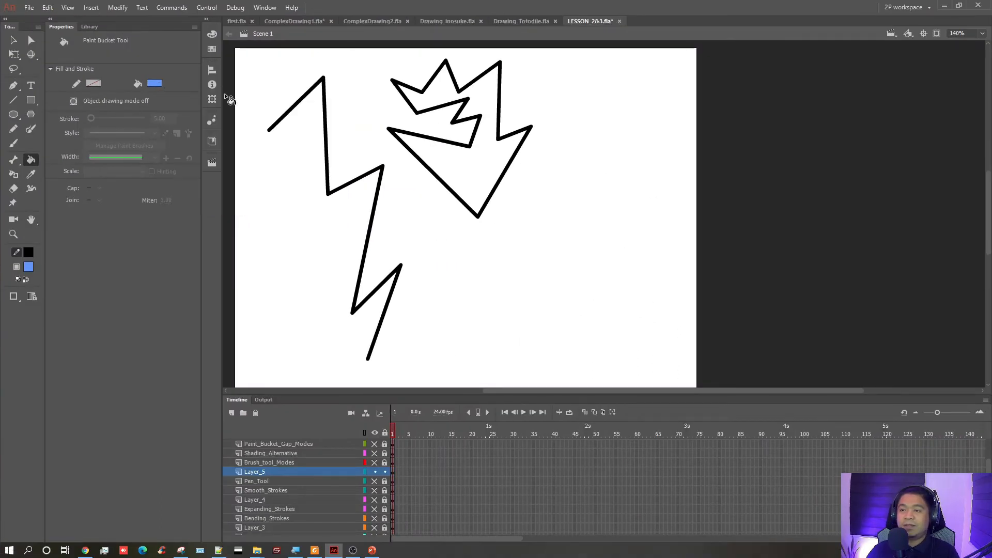
left_click(465, 173)
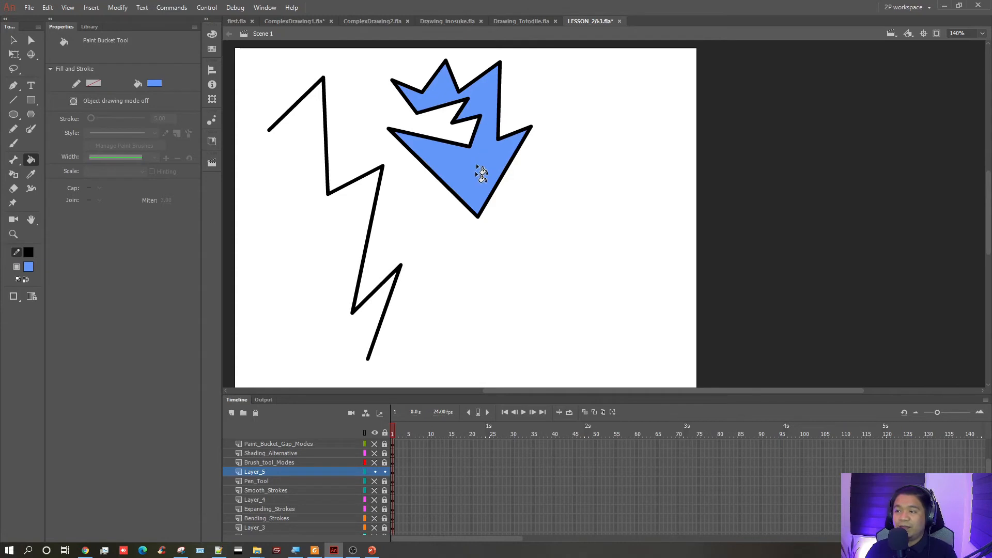
left_click(18, 42)
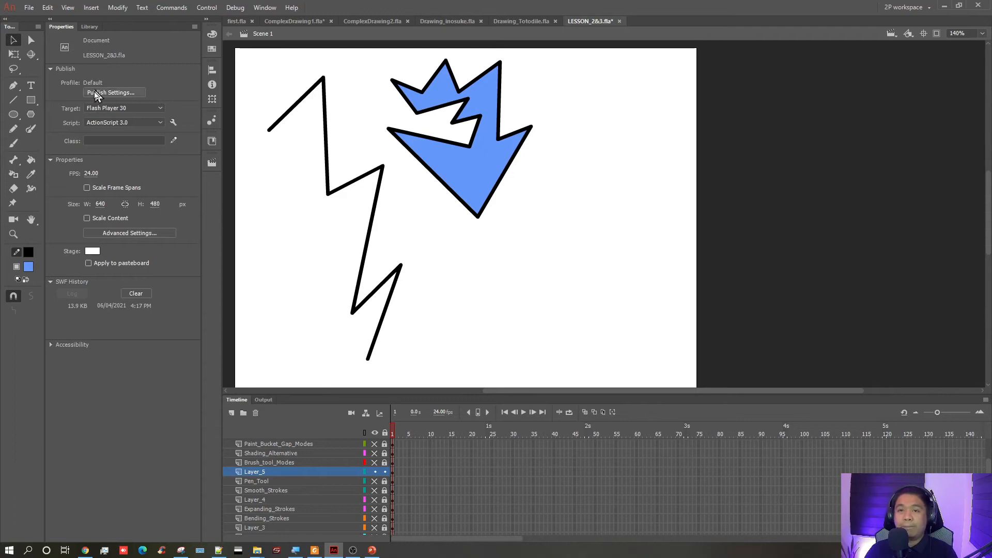
- Draw an open S-shaped path of three smooth Pen tool curves in the empty area beside the blue shape
left_click(15, 87)
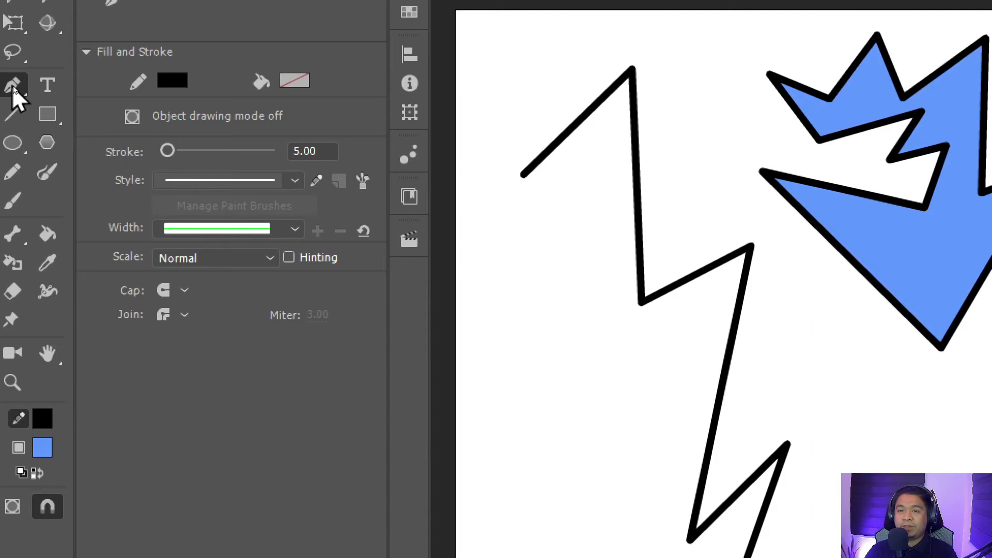
left_click(17, 89)
left_click(120, 82)
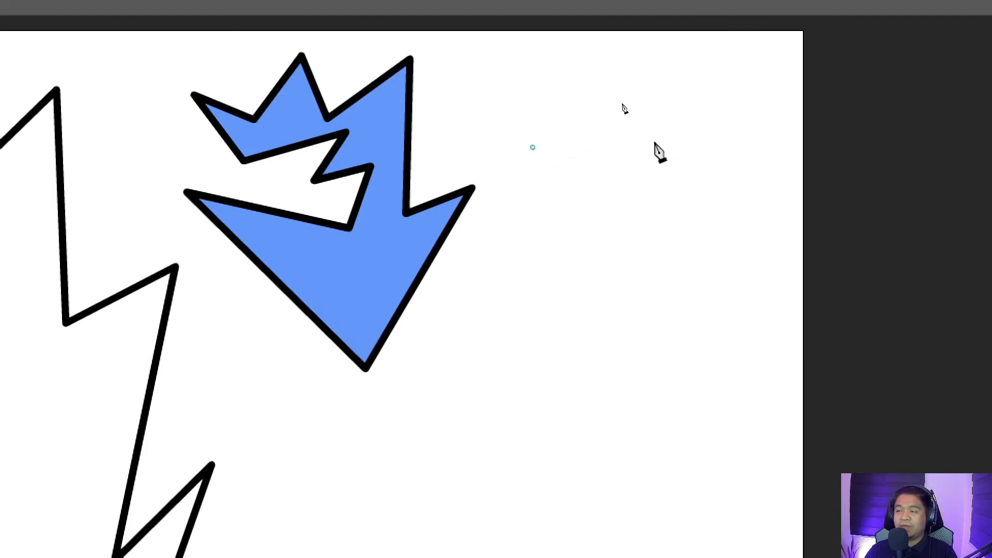
mouse_move(655, 153)
left_mouse_down()
mouse_move(675, 198)
mouse_move(752, 190)
mouse_move(687, 217)
mouse_move(724, 217)
mouse_move(714, 198)
mouse_move(734, 195)
mouse_move(723, 219)
mouse_move(730, 198)
mouse_move(695, 207)
mouse_move(708, 208)
left_mouse_up()
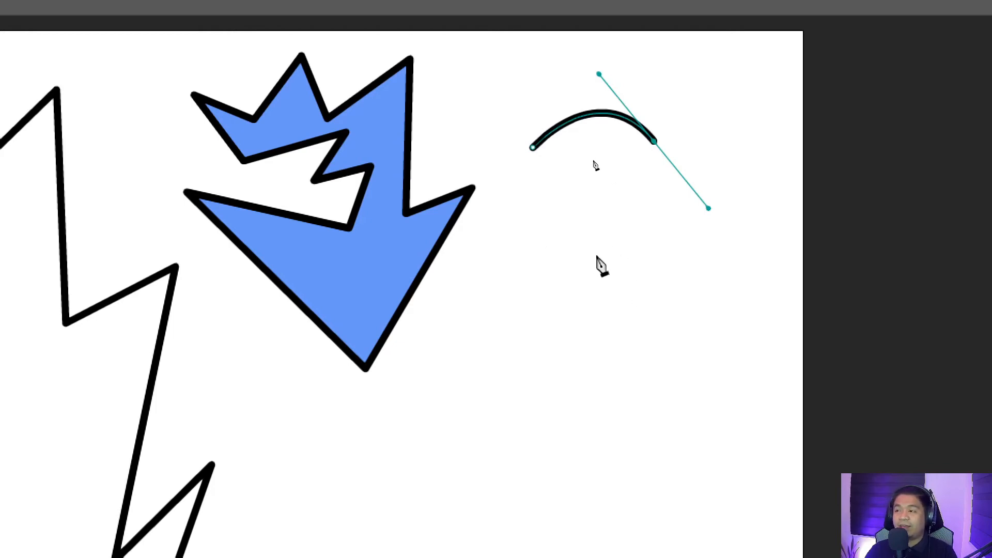
left_click_drag(599, 242, 606, 294)
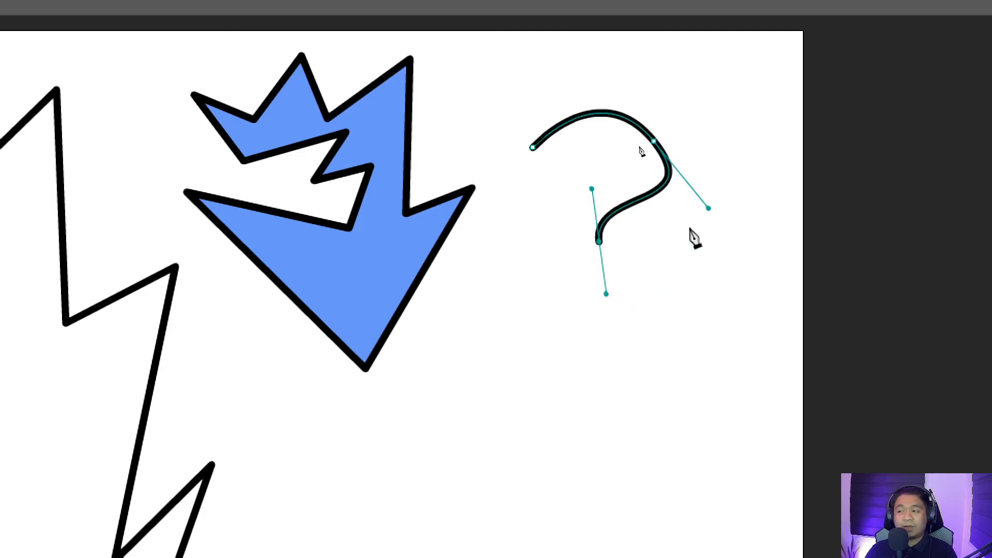
left_click_drag(673, 239, 701, 243)
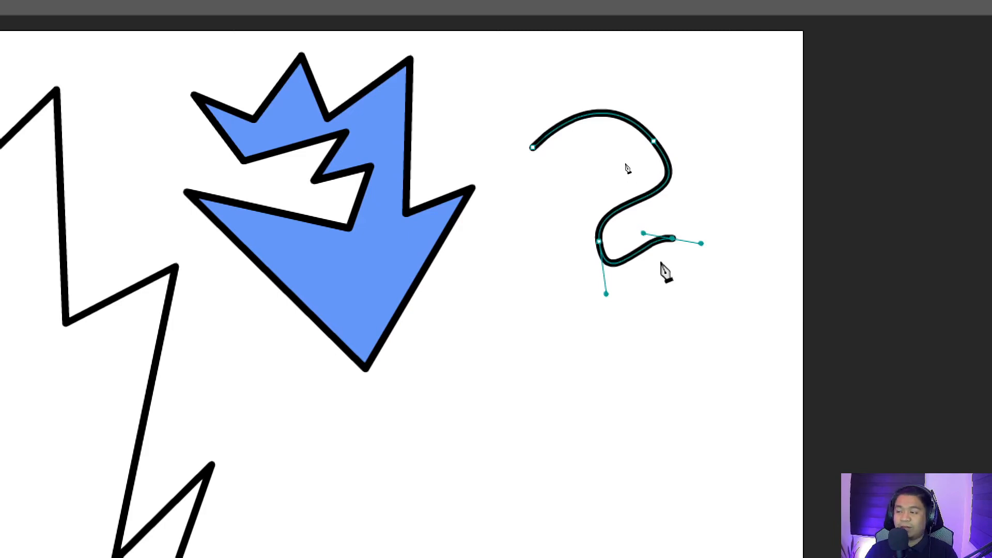
- Reshape the S-shaped path by moving its end anchor slightly down and left and adjusting the direction handles of its curve anchors
key("v")
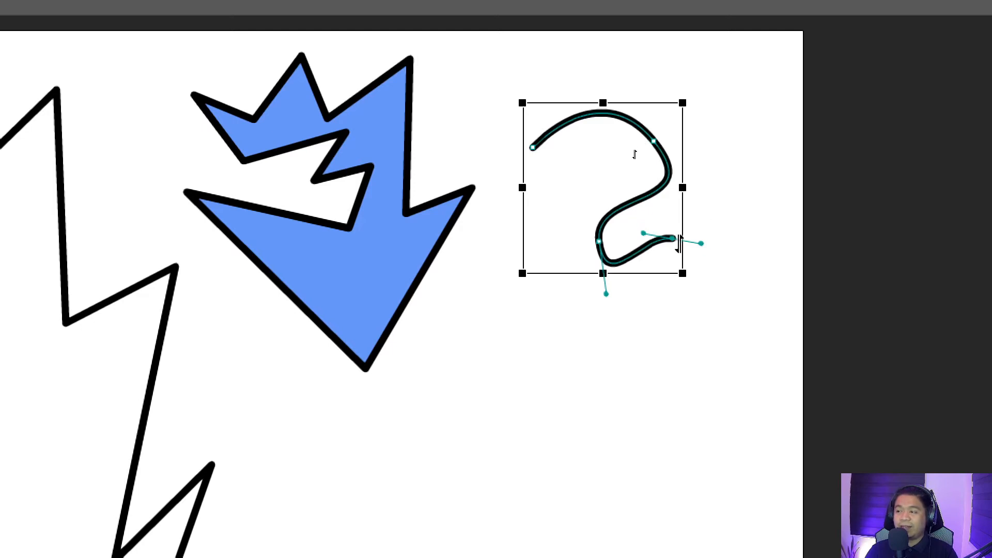
left_click_drag(672, 238, 664, 262)
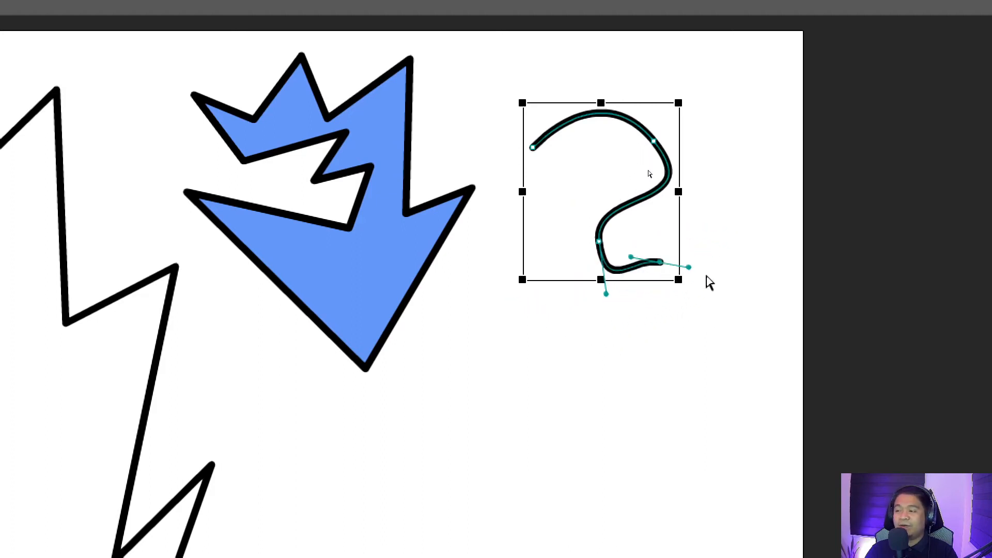
key("v")
left_click_drag(630, 255, 635, 233)
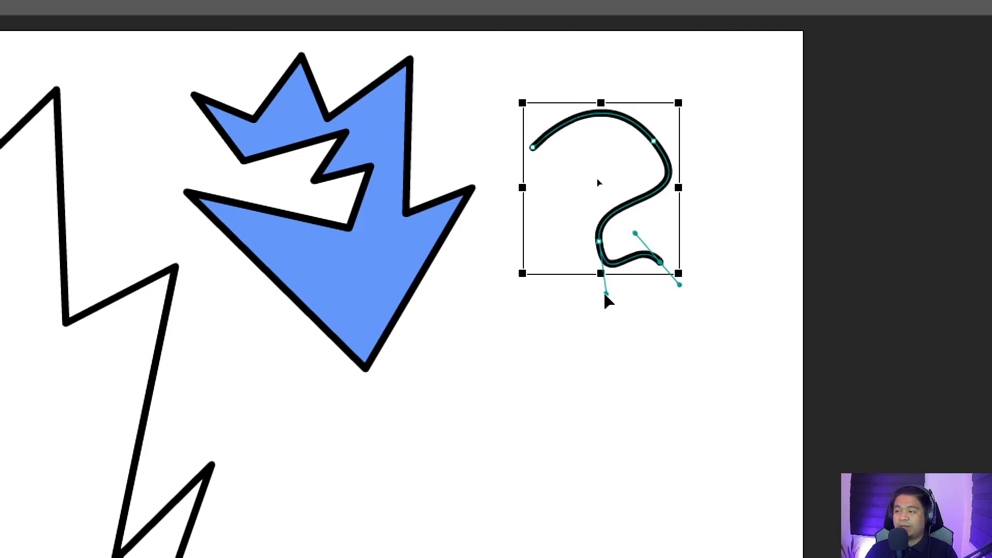
mouse_move(603, 291)
left_mouse_down()
mouse_move(590, 275)
mouse_move(609, 287)
left_mouse_up()
mouse_move(585, 188)
left_mouse_down()
mouse_move(568, 132)
mouse_move(577, 175)
left_mouse_up()
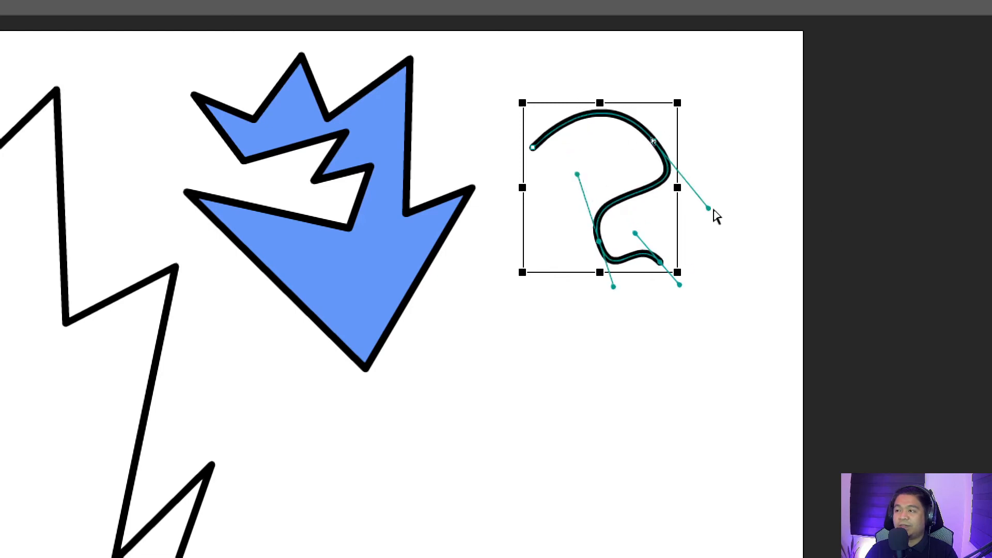
left_click_drag(708, 209, 682, 189)
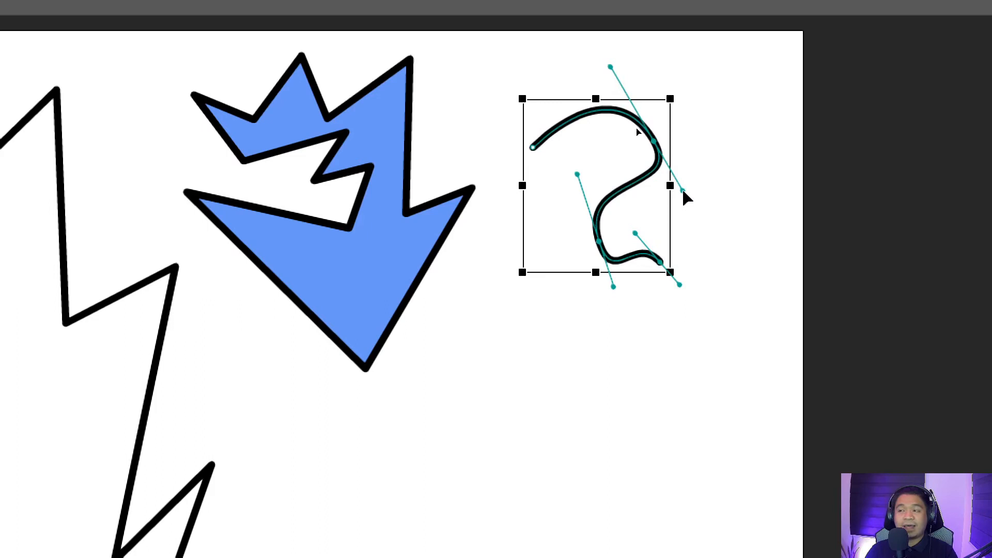
left_click_drag(635, 232, 644, 232)
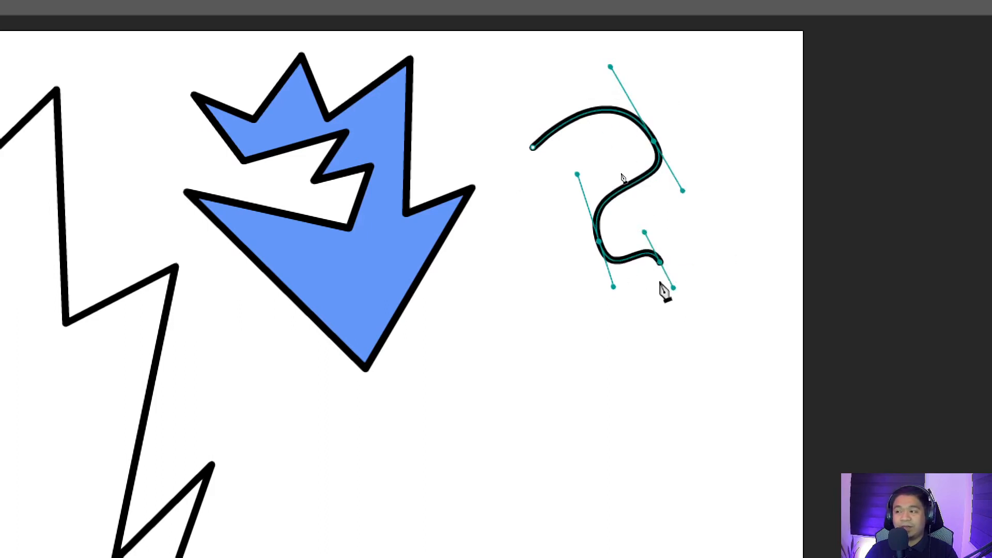
key("v")
left_click_drag(613, 286, 617, 286)
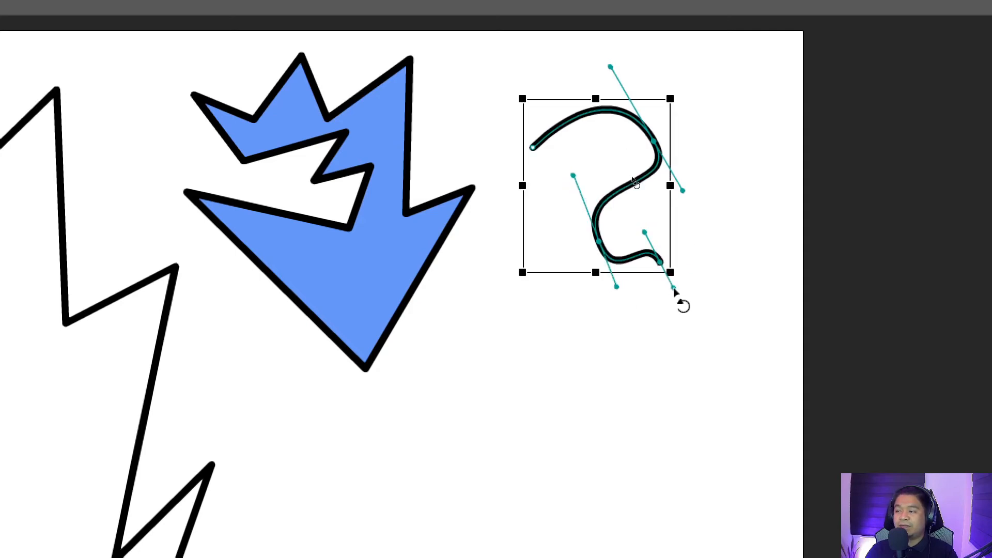
- Extend the S-shaped path downward with one more outward-bulging curve, then finish it as an open path
key("p")
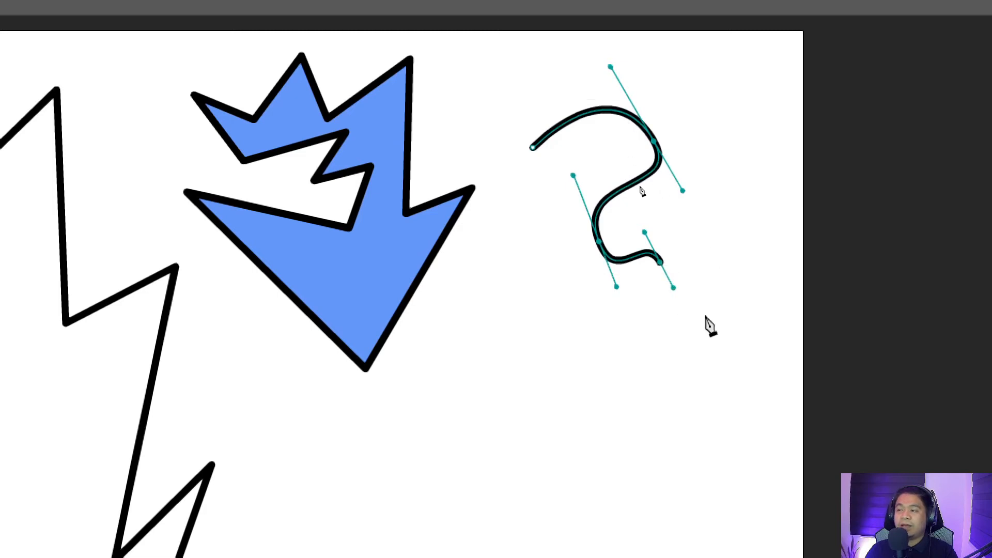
left_click(708, 238)
key("ctrl+z")
mouse_move(643, 352)
left_mouse_down()
mouse_move(603, 356)
mouse_move(571, 395)
mouse_move(619, 383)
left_mouse_up()
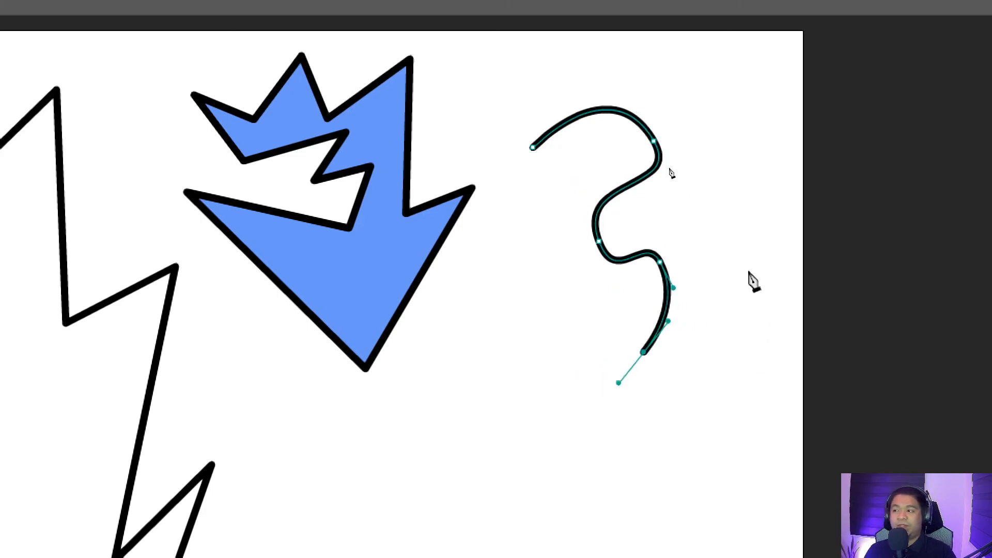
key("Return")
key("Escape")
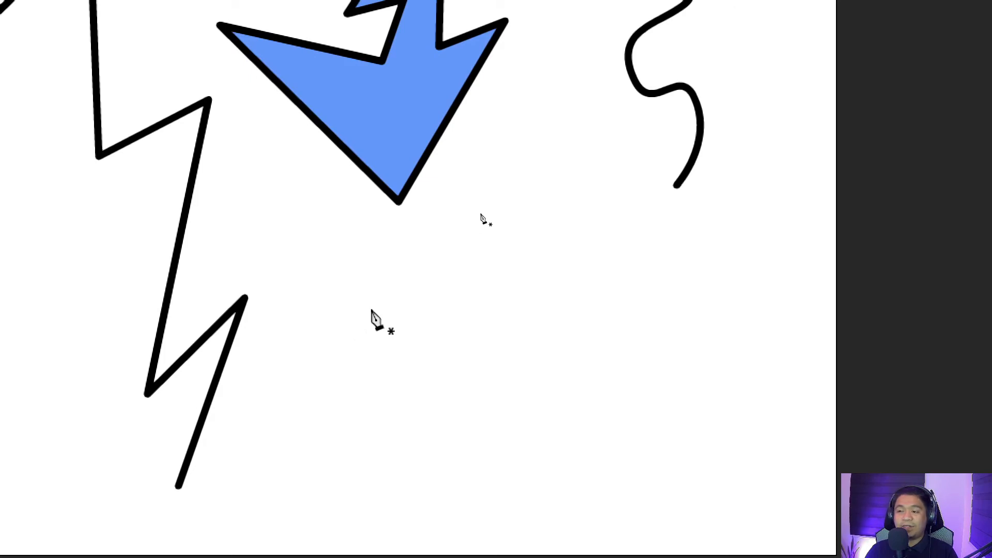
- Start a new path below the blue shape with three straight zigzag Pen tool segments followed by two smooth curve segments
left_click(512, 235)
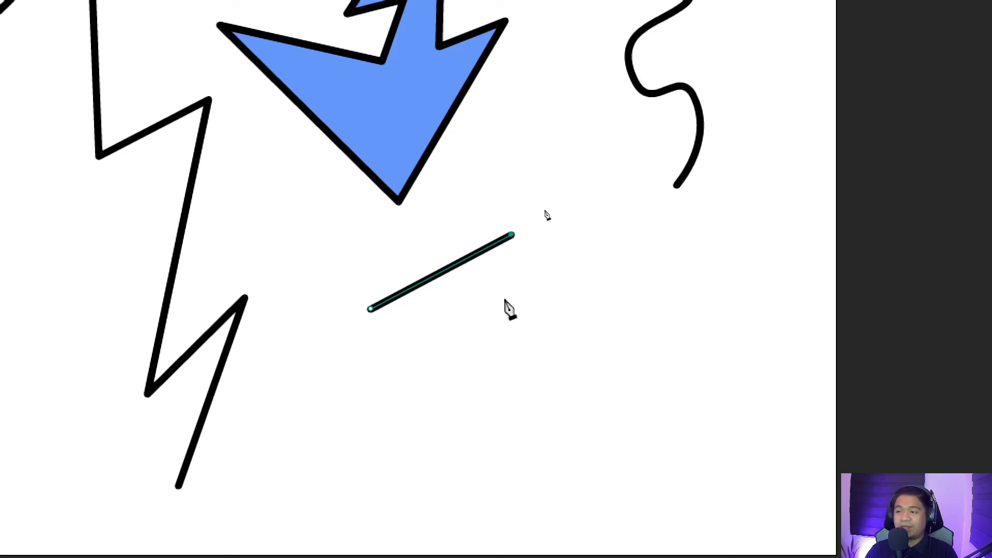
left_click(476, 313)
left_click(568, 252)
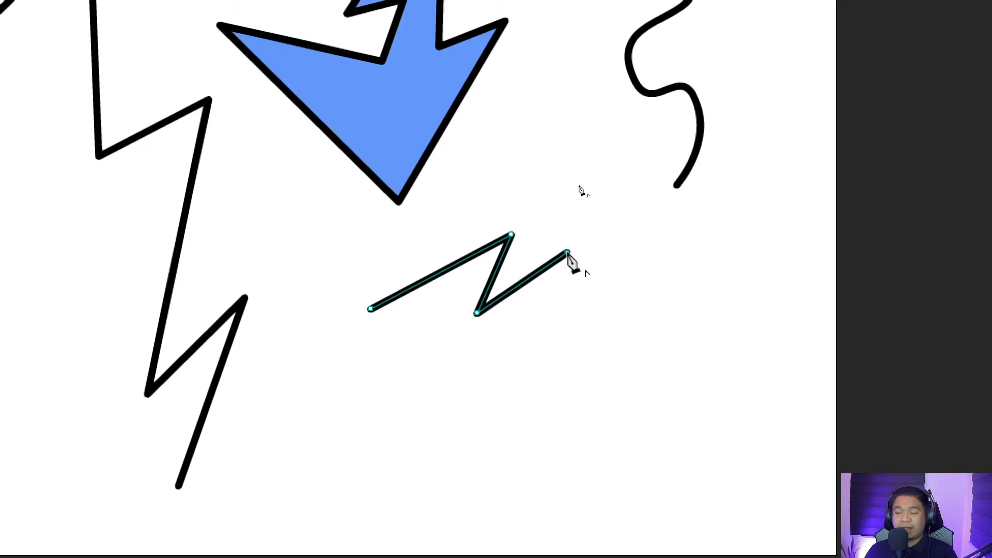
mouse_move(645, 304)
left_mouse_down()
mouse_move(644, 323)
mouse_move(735, 257)
left_mouse_up()
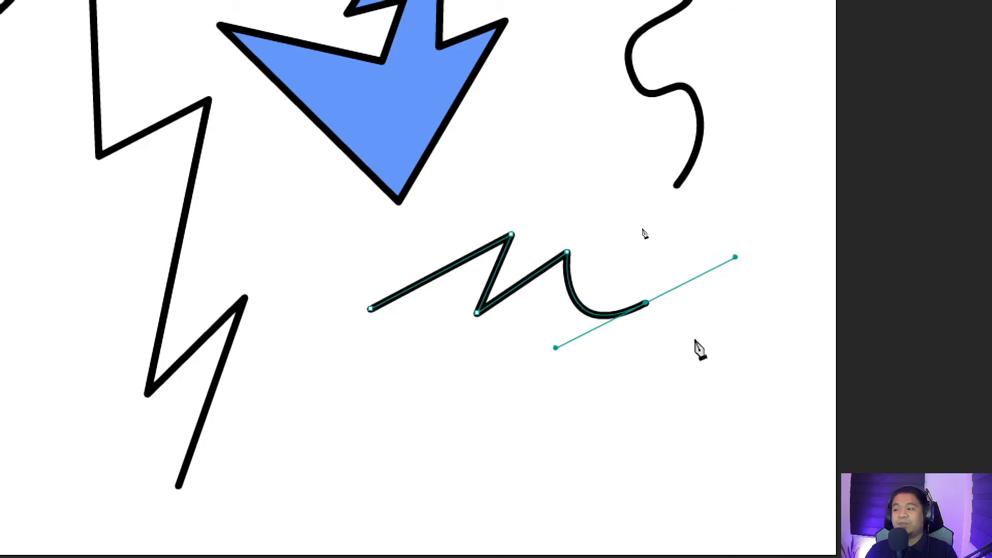
left_click_drag(672, 368, 641, 392)
scroll(582, 428, "down", 2)
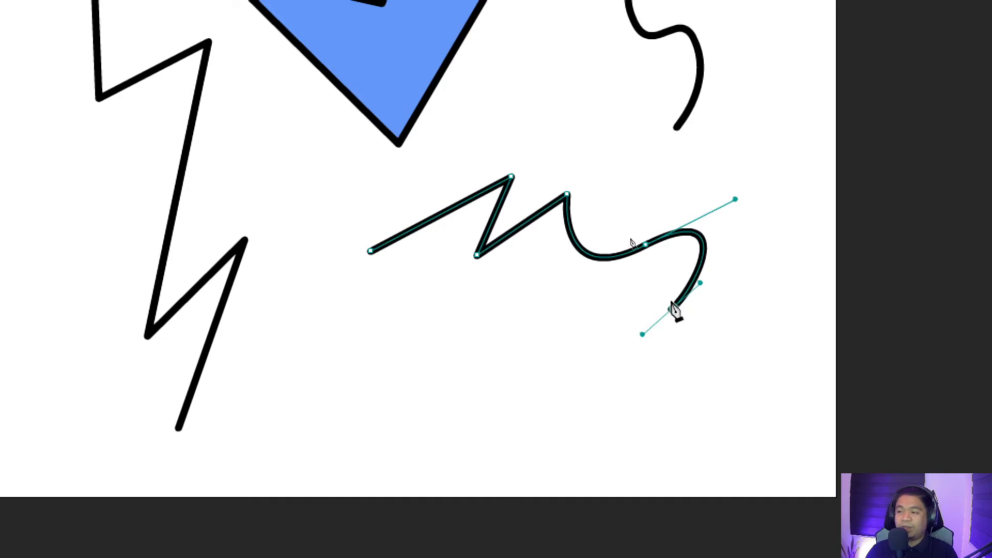
- Undo a trial segment after the last curve and widen that curve by lengthening and flattening its end anchor's handles
left_click(749, 393)
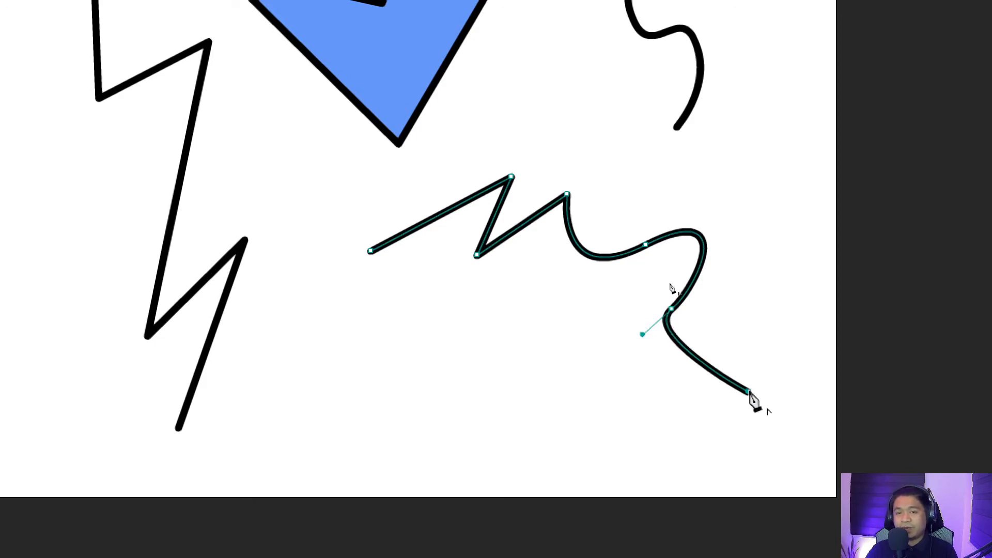
key("ctrl+z")
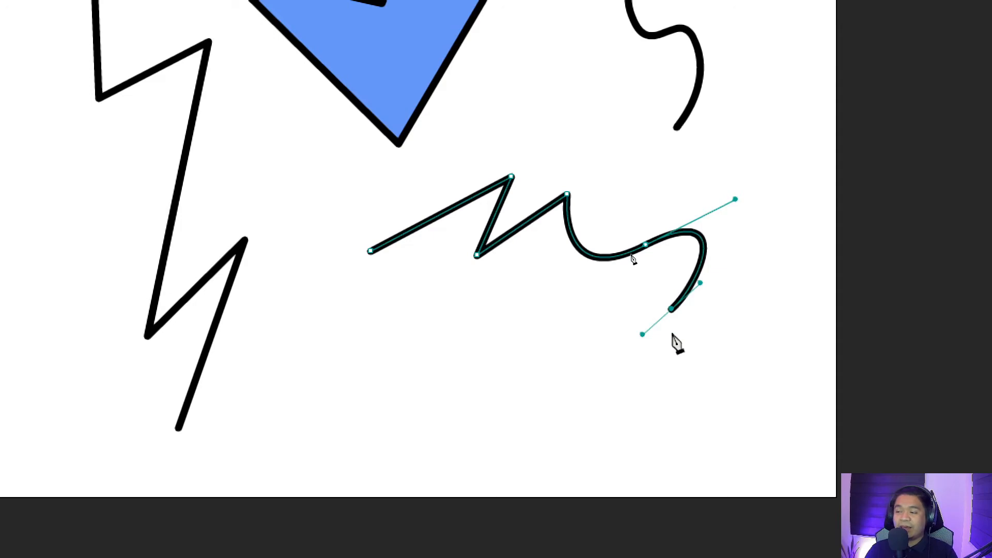
left_click_drag(672, 336, 671, 385)
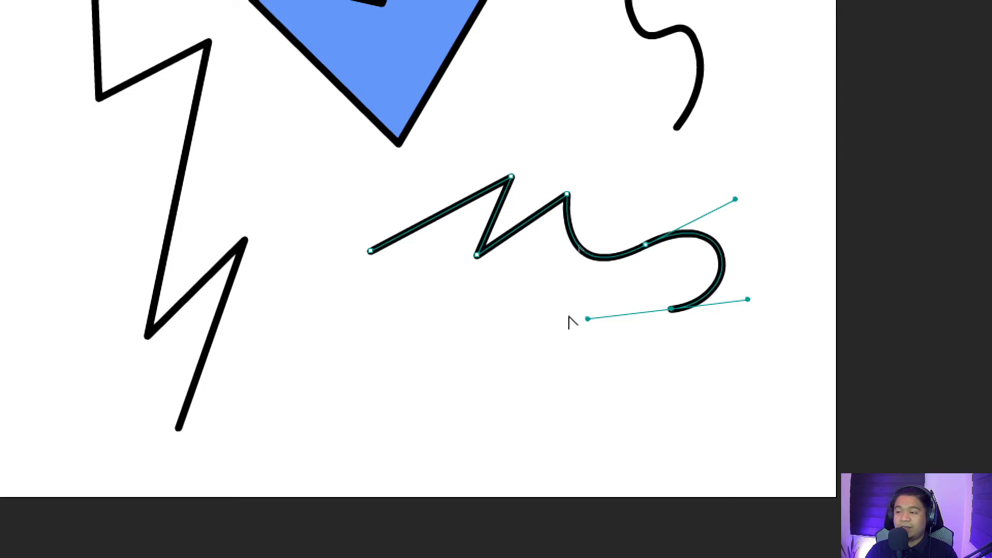
- Try removing both handles of the mixed path's end anchor and adding a straight segment, and undo these changes
left_click(671, 309)
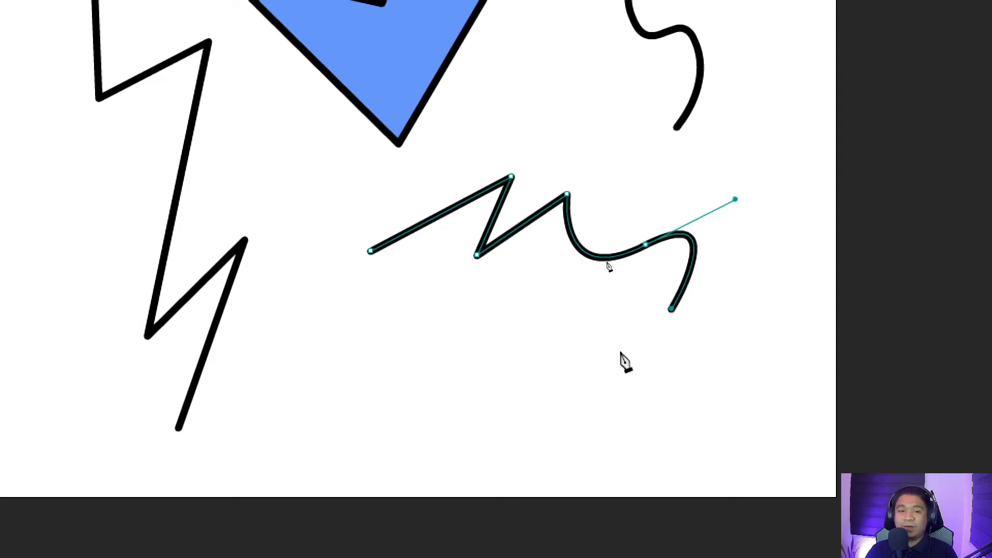
left_click(672, 309)
left_click(754, 419)
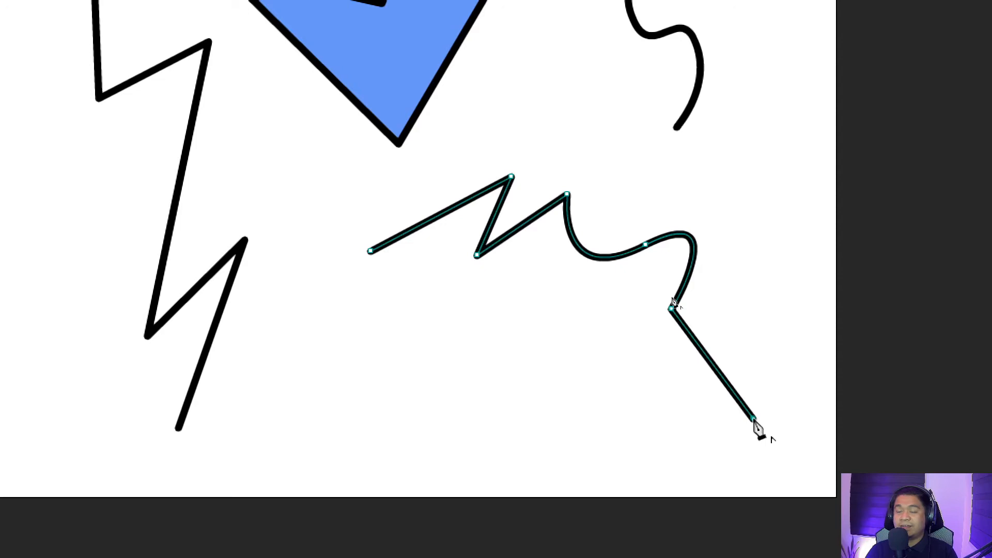
key("ctrl+z")
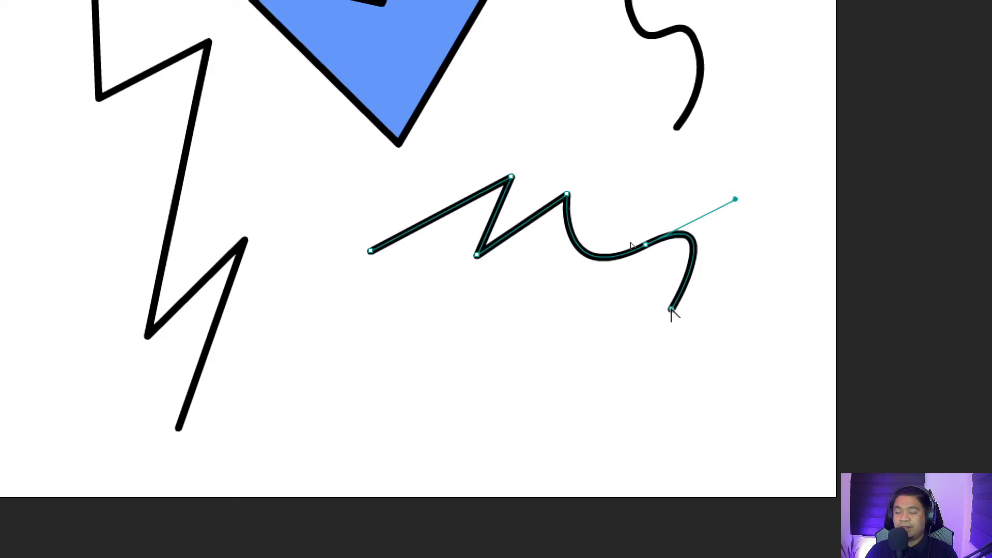
left_click(747, 411)
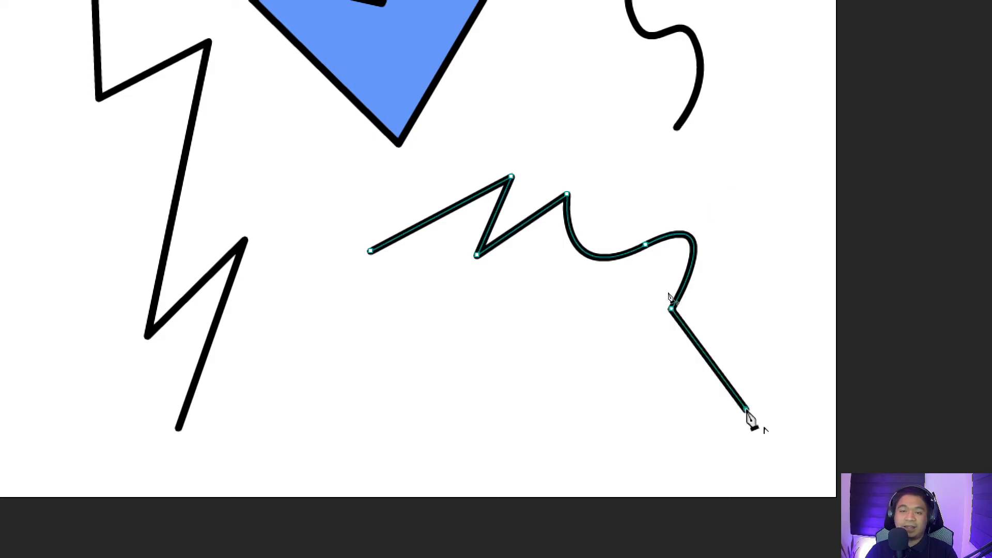
key("ctrl+z")
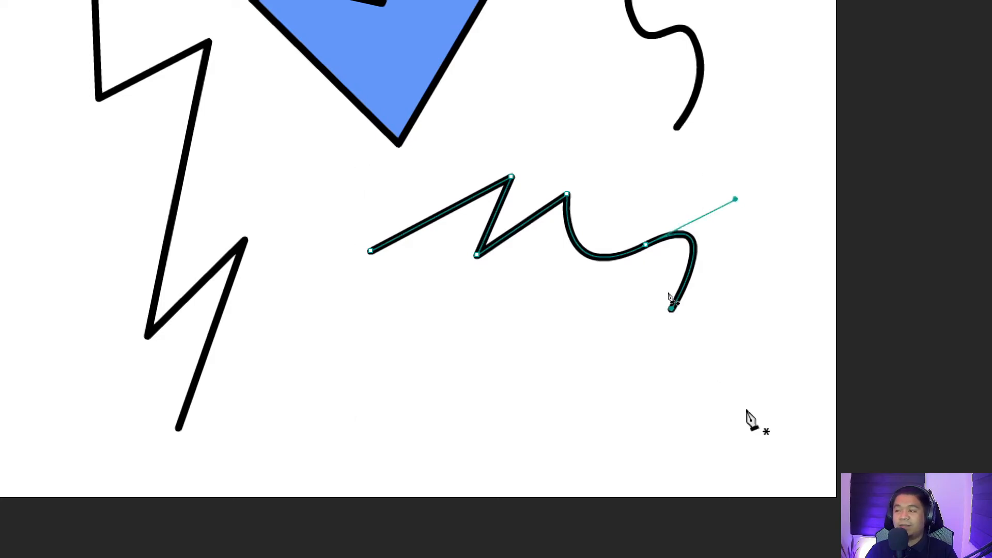
key("ctrl+z")
key("ctrl+z")
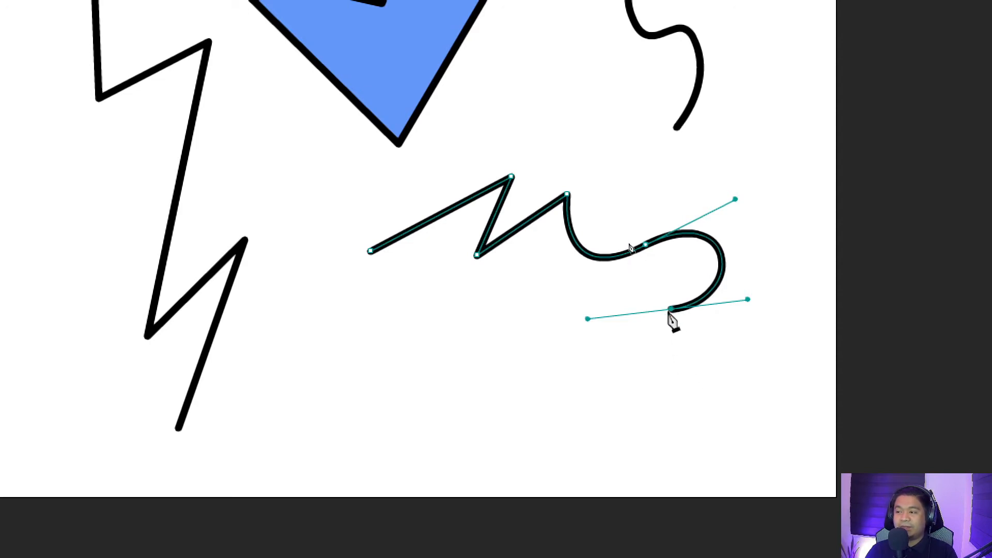
- Try removing only the end anchor's outgoing handle and adding a steep straight segment, and undo it
left_click(671, 310)
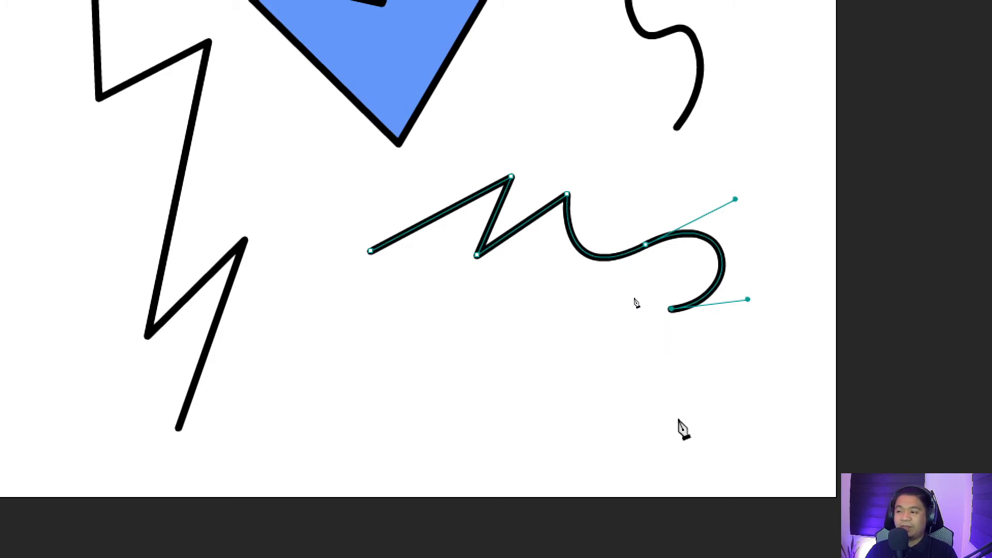
left_click(693, 414)
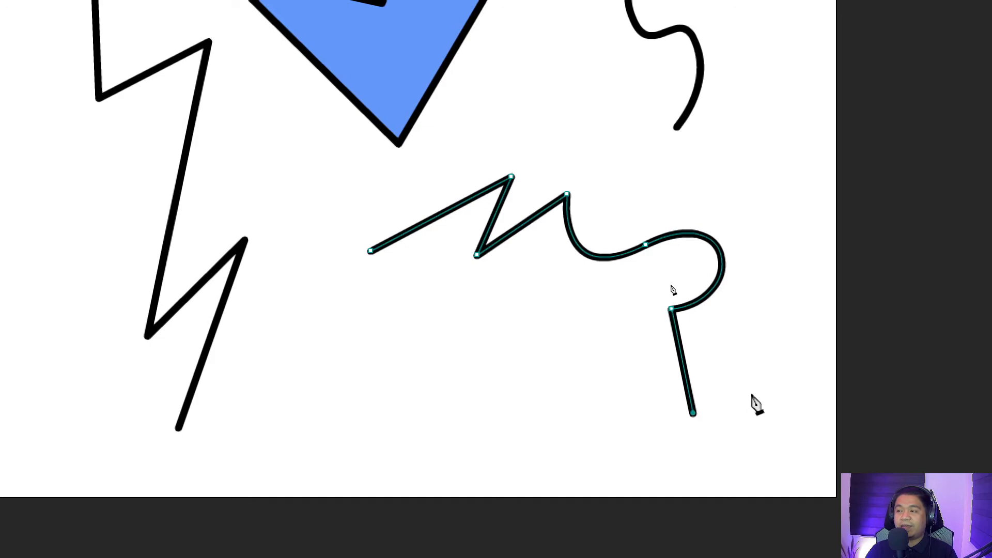
key("ctrl+z")
key("ctrl+z")
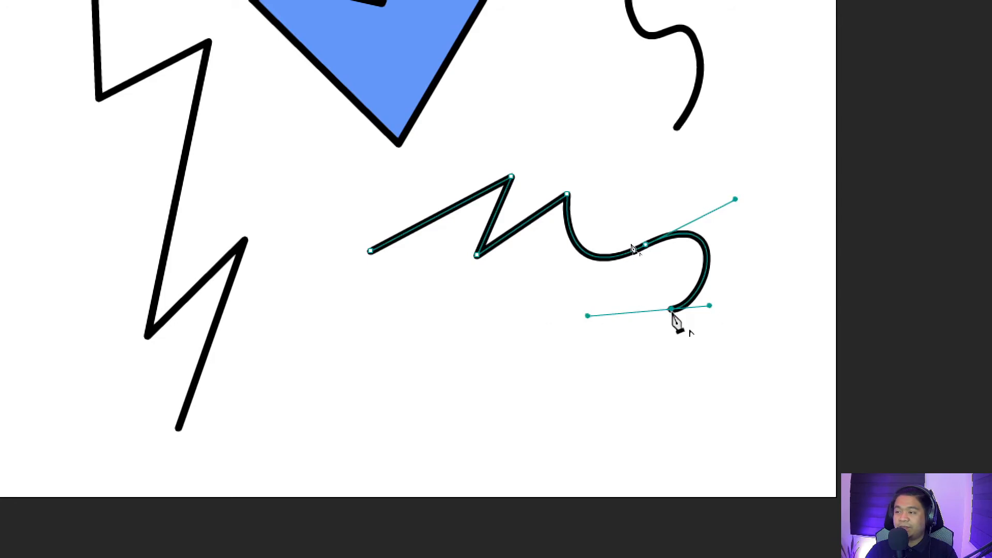
- Convert the mixed path's end anchor to a corner by removing its outgoing handle, and add a straight segment down and right
mouse_move(671, 313)
left_mouse_down()
mouse_move(698, 314)
mouse_move(671, 314)
left_mouse_up()
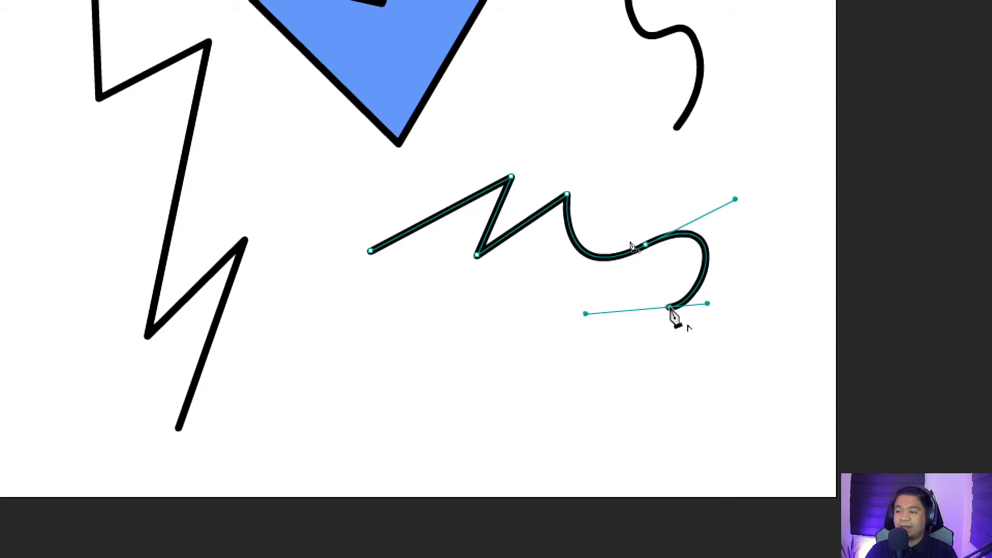
left_click(668, 308)
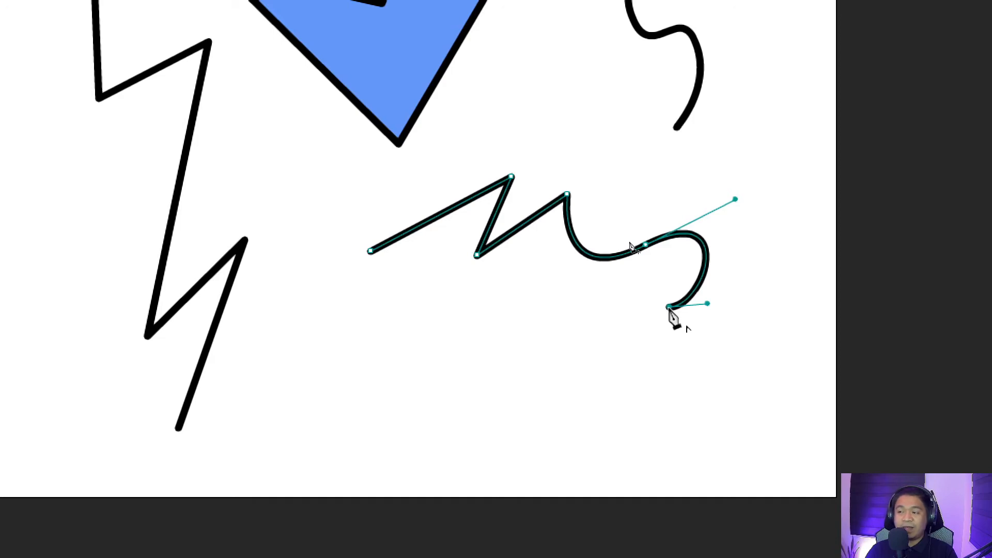
left_click(718, 414)
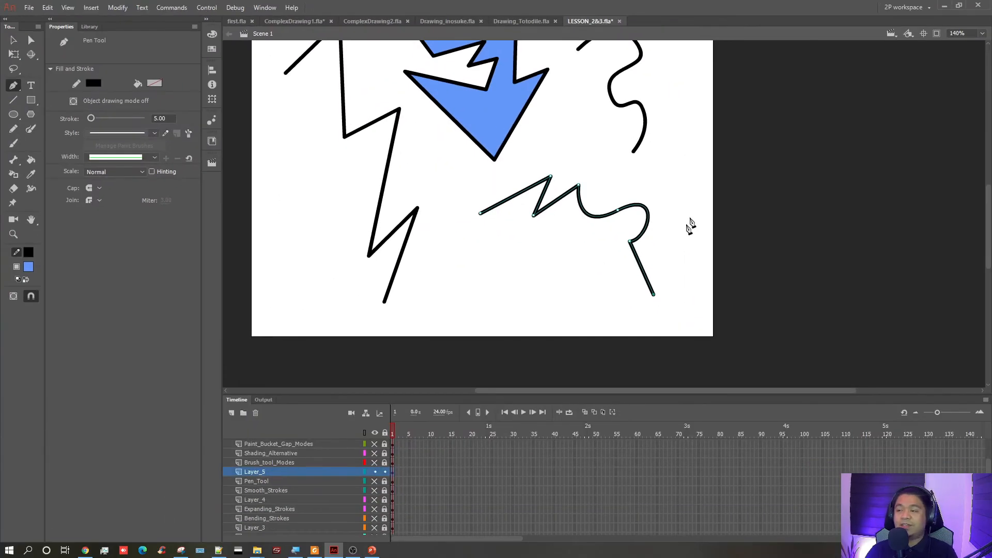
scroll(679, 206, "up", 3)
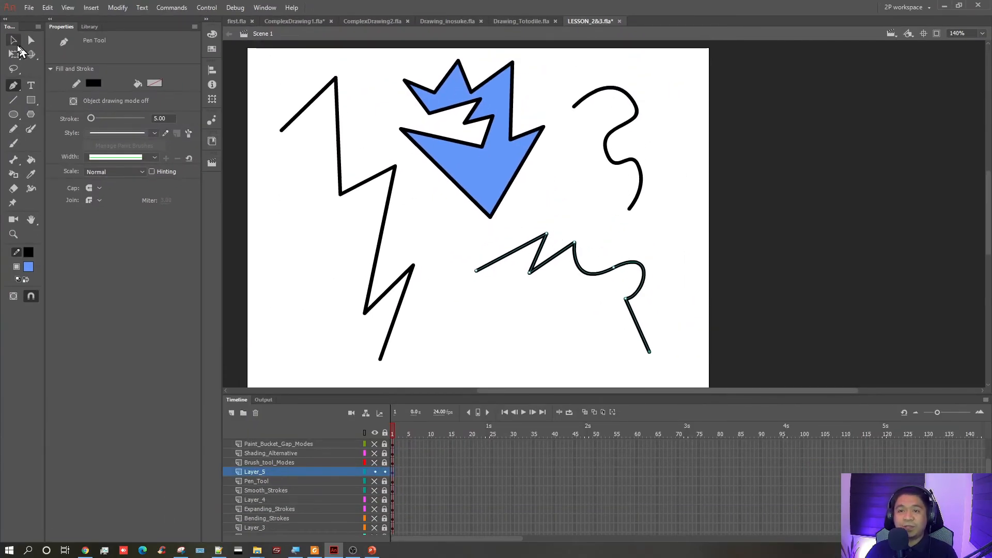
- Select both shaded circles on the Brush_tool_Modes layer and move them up to just below the title
left_click(13, 41)
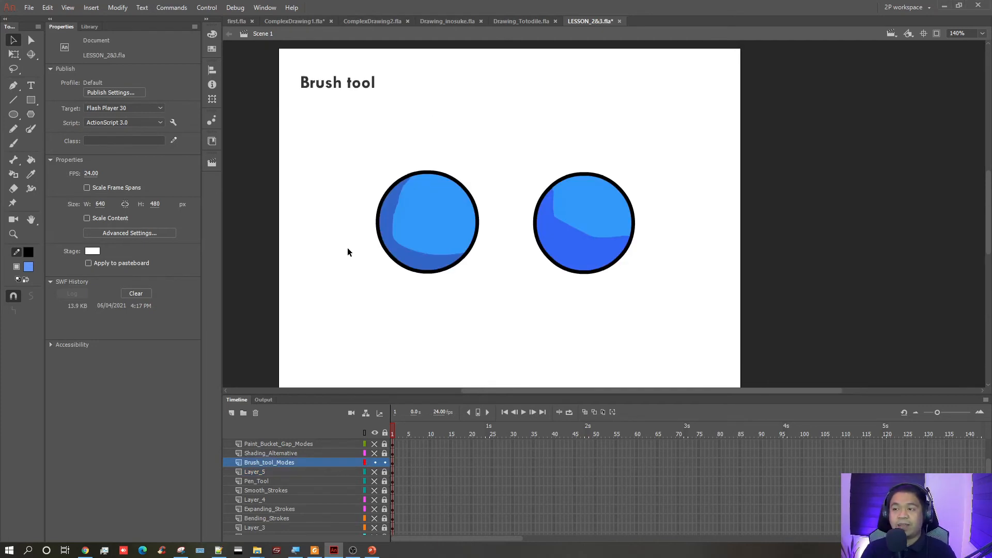
scroll(480, 302, "right", 2)
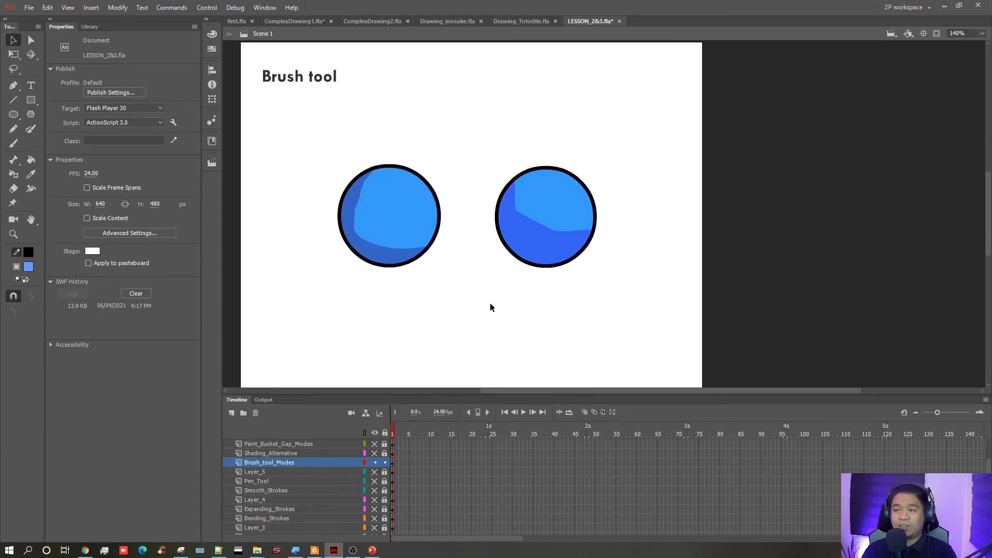
left_click_drag(305, 125, 615, 317)
left_click_drag(571, 230, 562, 186)
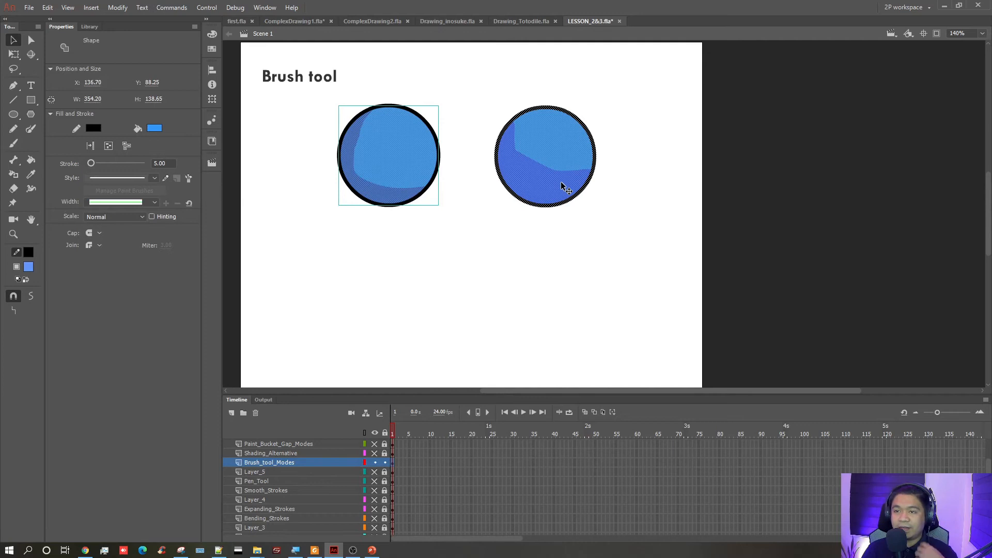
- Try a wavy black stroke beside the first circle with the Paint Brush tool, and undo it
left_click(12, 146)
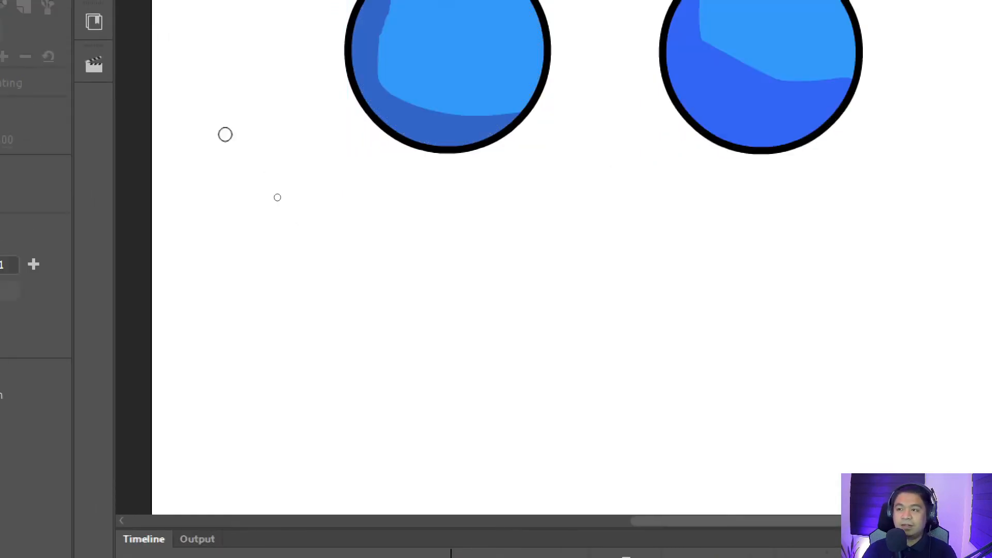
left_click_drag(277, 197, 150, 113)
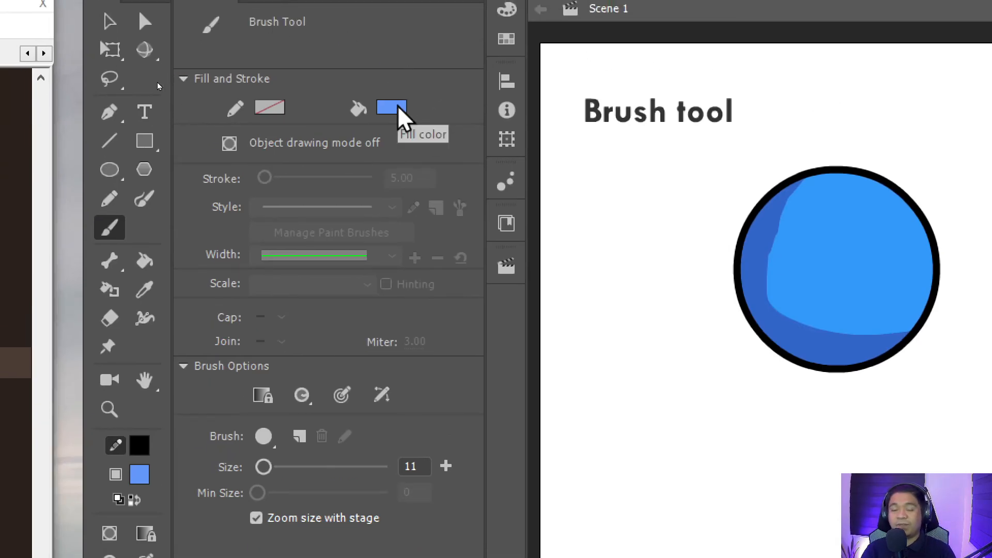
left_click(147, 198)
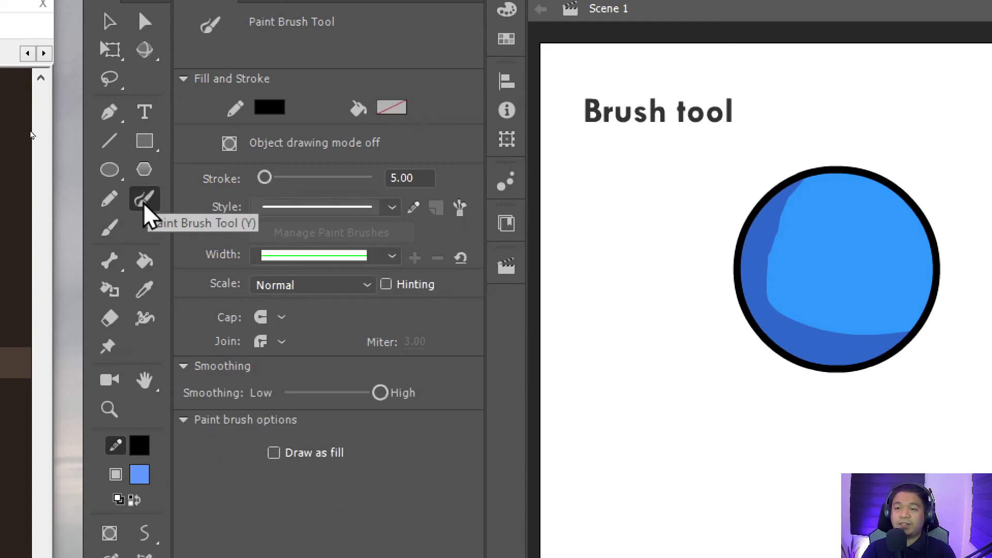
left_click_drag(601, 245, 648, 445)
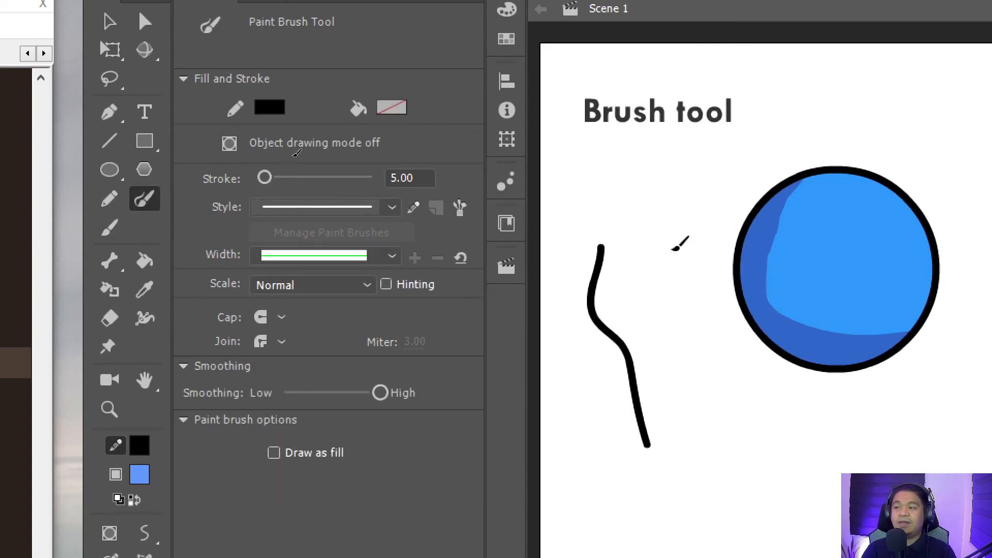
key("ctrl+z")
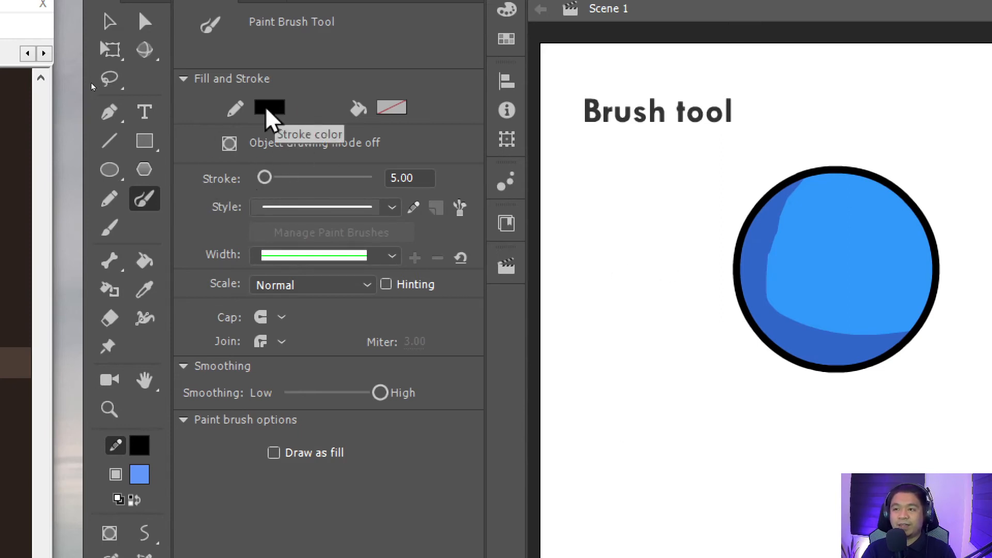
- With the Brush tool, paint a blue zigzag at size 11 and a thicker wavy blue stroke at size 24 beside the first circle
left_click(109, 230)
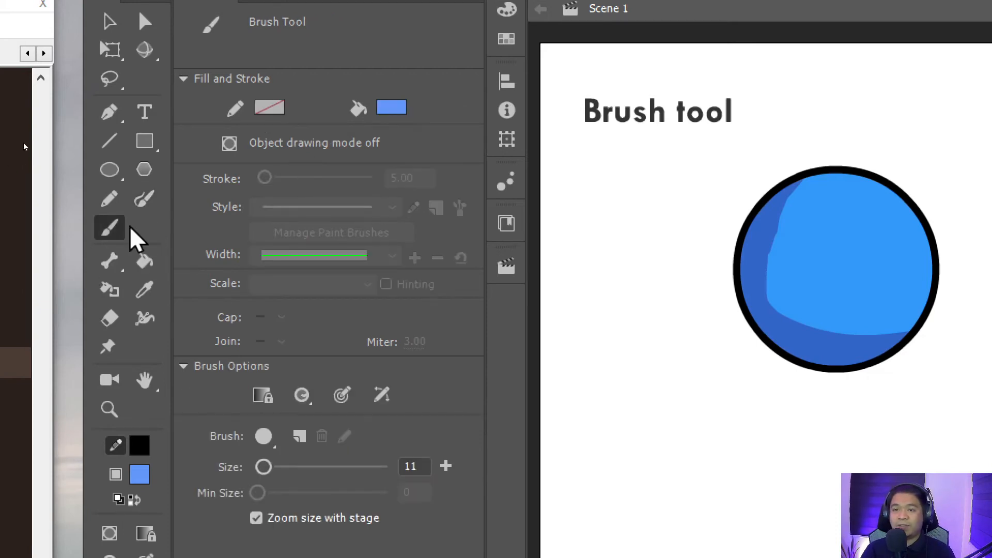
mouse_move(598, 130)
left_mouse_down()
mouse_move(675, 341)
mouse_move(678, 395)
left_mouse_up()
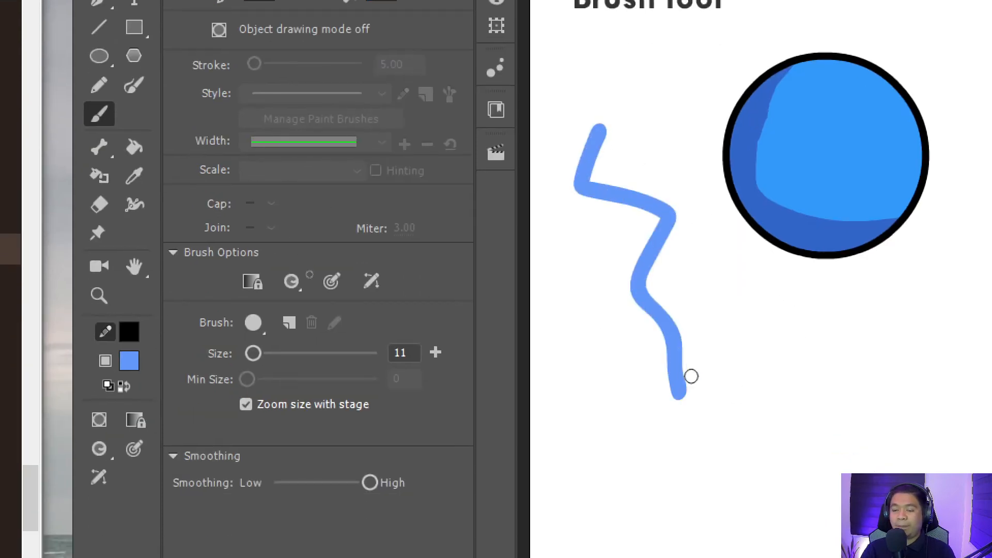
left_click_drag(253, 354, 264, 354)
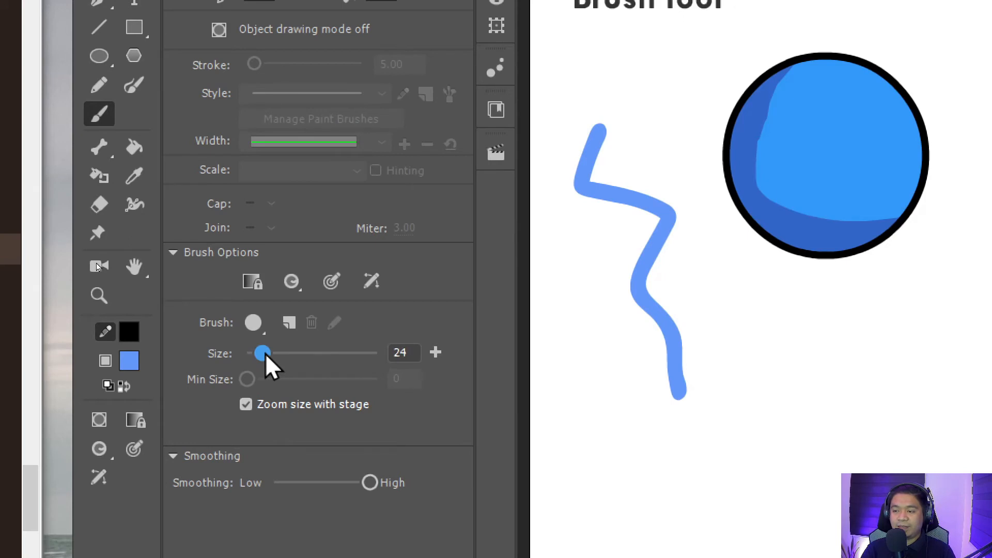
left_click_drag(569, 241, 607, 393)
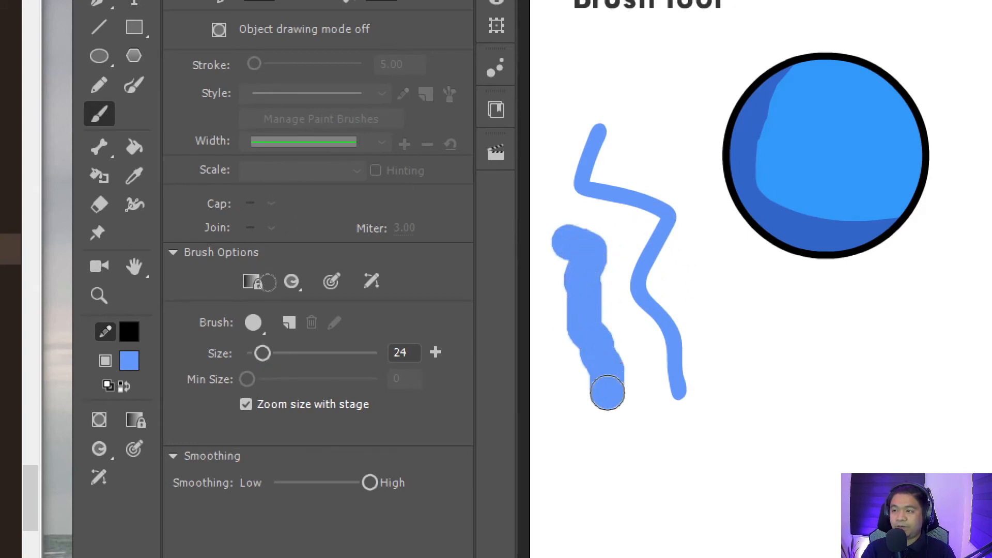
key("ctrl+z")
left_click_drag(587, 259, 613, 465)
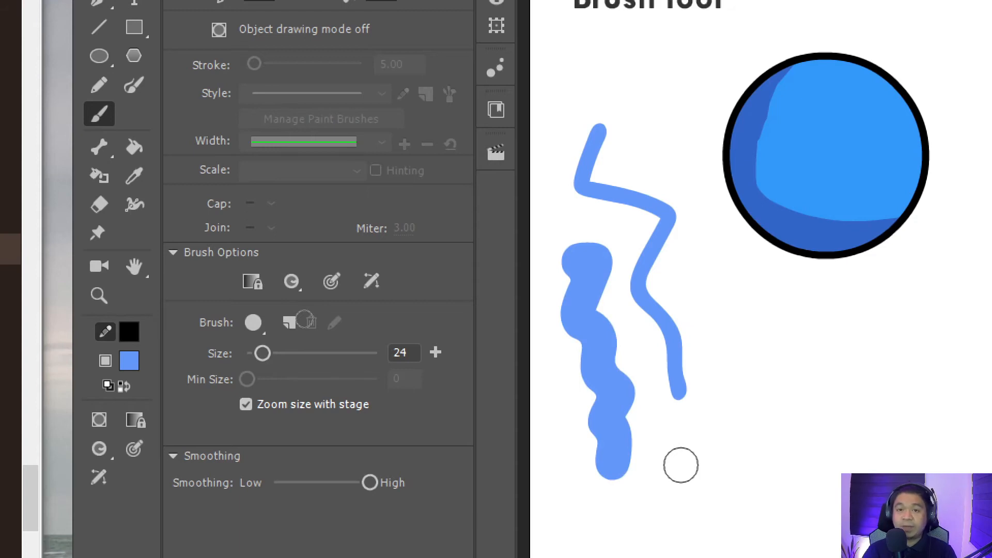
- Enlarge the Brush tool's size gradually to 52
key("bracketright")
key("bracketright")
key("bracketright")
key("bracketright")
key("bracketright")
key("bracketright")
key("bracketright")
key("bracketright")
key("bracketright")
key("bracketright")
key("bracketright")
key("bracketright")
key("bracketright")
key("bracketright")
key("bracketright")
key("bracketright")
key("bracketright")
key("bracketright")
key("bracketright")
key("bracketright")
key("bracketright")
key("bracketright")
key("bracketright")
key("bracketright")
key("bracketright")
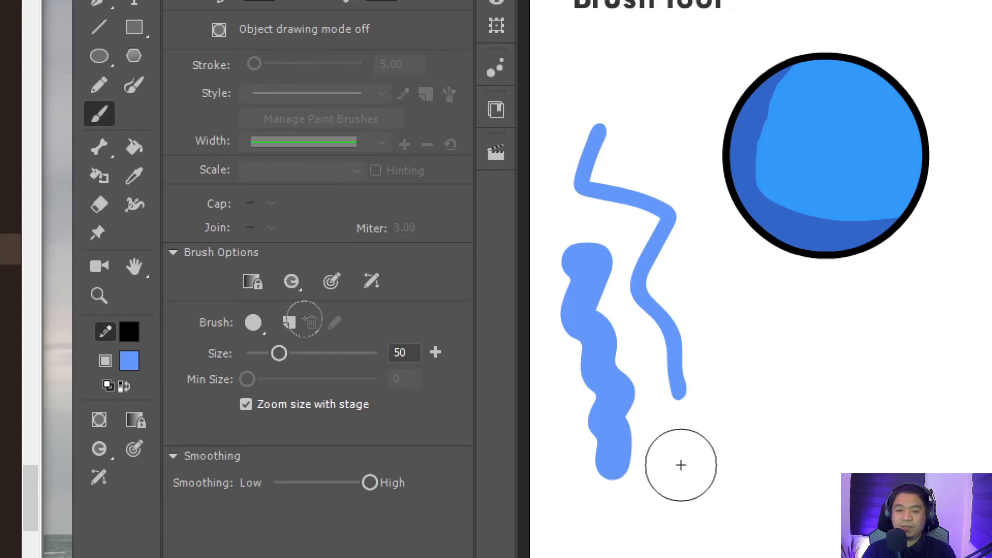
key("bracketright")
key("bracketright")
key("bracketright")
key("bracketleft")
key("bracketleft")
key("bracketleft")
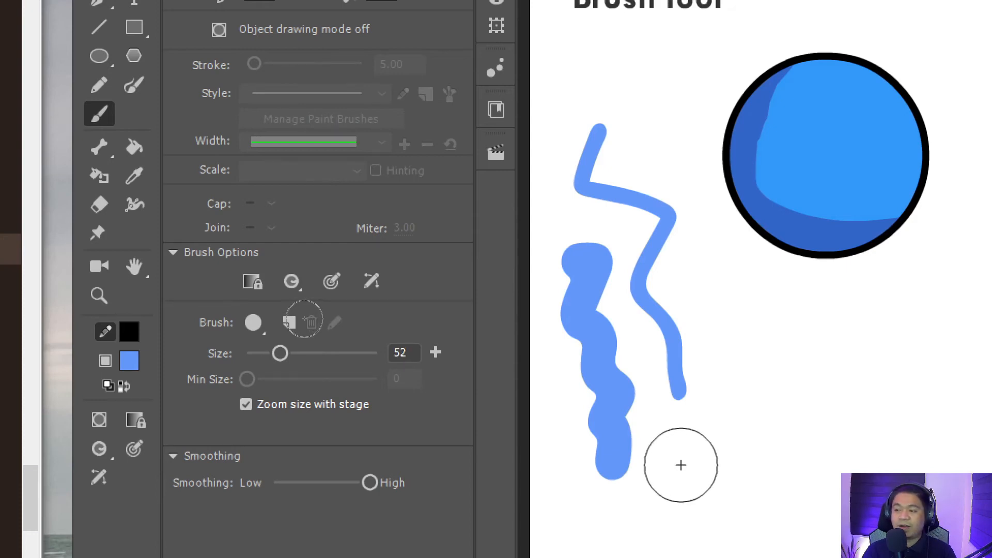
- Reduce the Brush tool's size gradually to 16
key("bracketleft")
key("bracketleft")
key("bracketleft")
key("bracketleft")
key("bracketleft")
key("bracketleft")
key("bracketleft")
key("bracketleft")
key("bracketleft")
key("bracketleft")
key("bracketleft")
key("bracketleft")
key("bracketleft")
key("bracketleft")
key("bracketleft")
key("bracketleft")
key("bracketleft")
key("bracketleft")
key("bracketleft")
key("bracketleft")
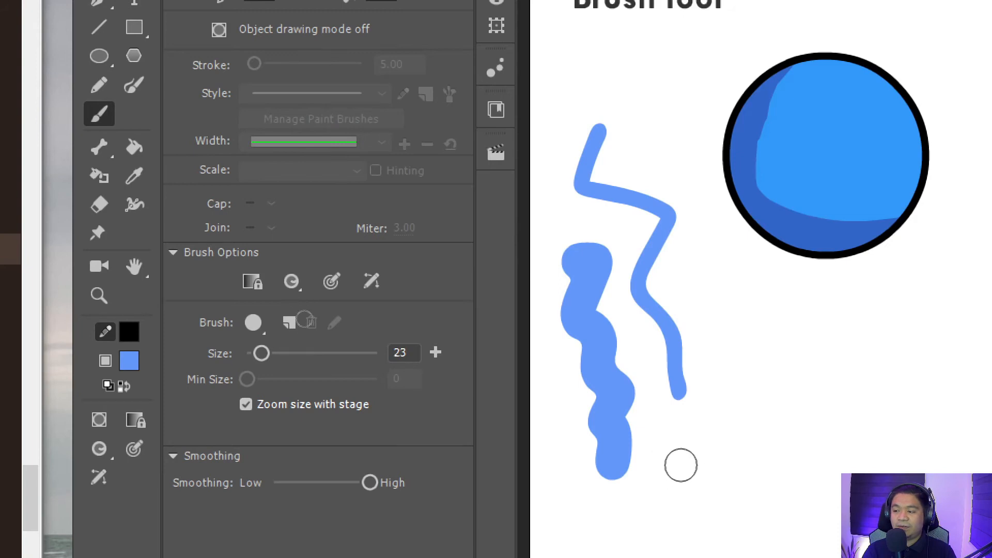
key("bracketleft")
key("bracketleft")
key("bracketleft")
key("bracketleft")
key("bracketleft")
key("bracketleft")
key("bracketleft")
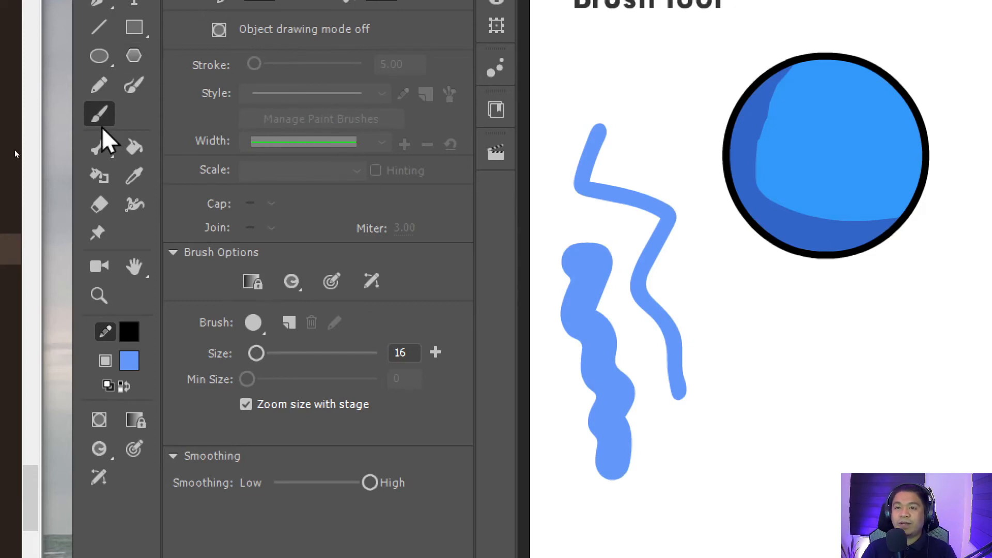
- Open the choice of brush shapes for the Brush tool
left_click(259, 333)
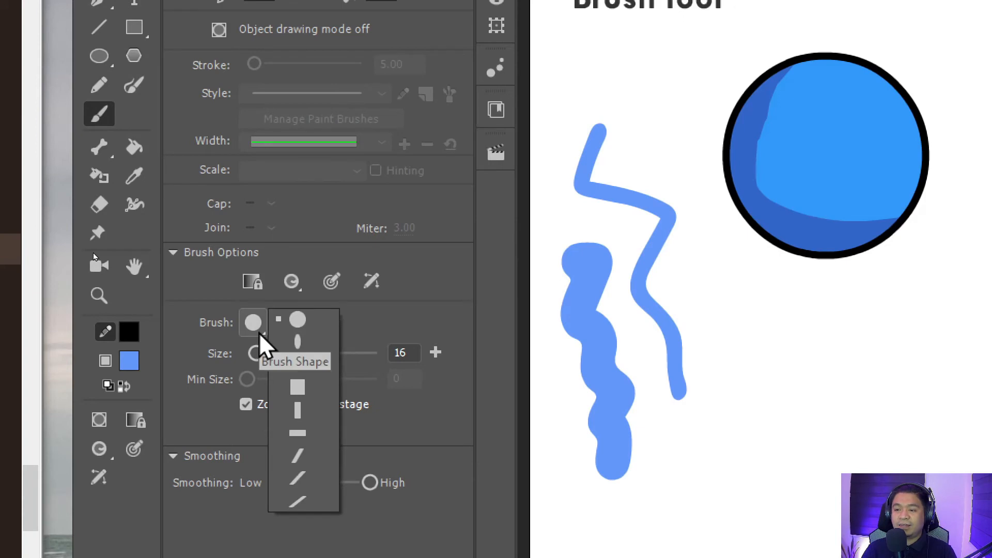
- Set the brush mode to Paint Normal
left_click(293, 285)
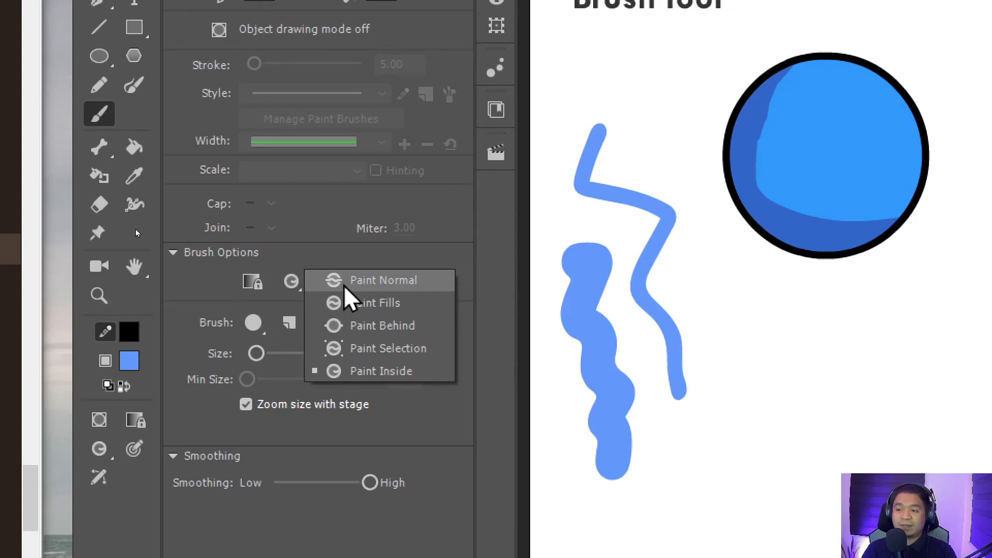
left_click(108, 454)
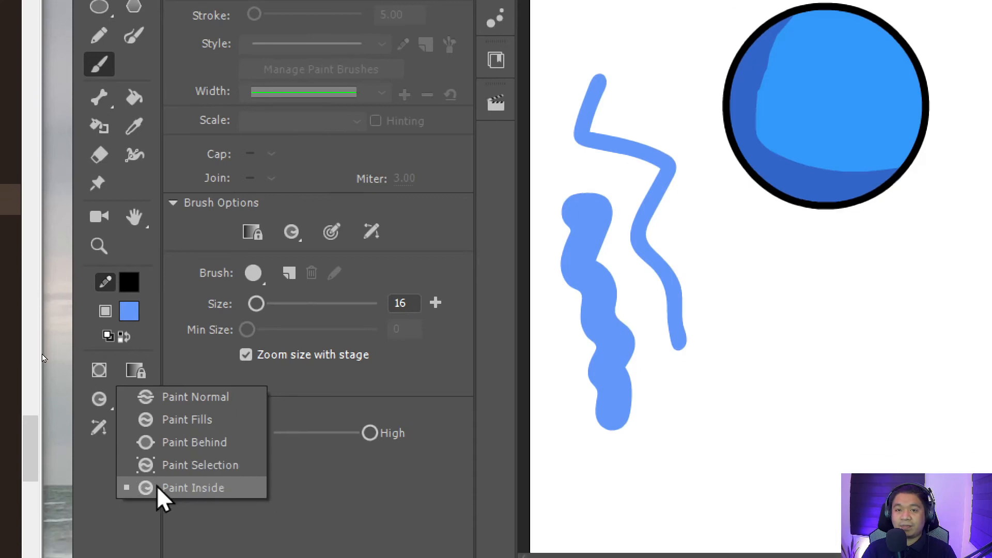
left_click(171, 398)
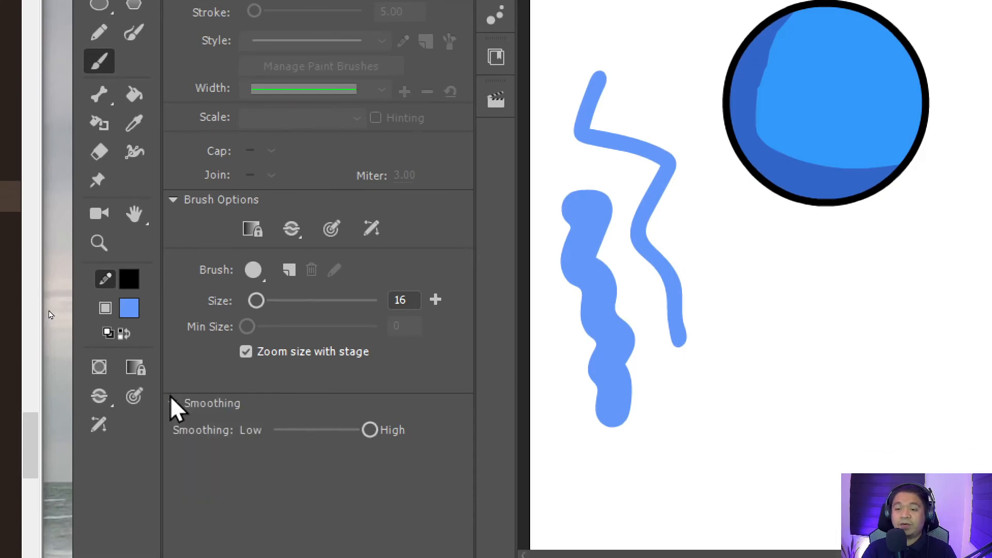
left_click(100, 396)
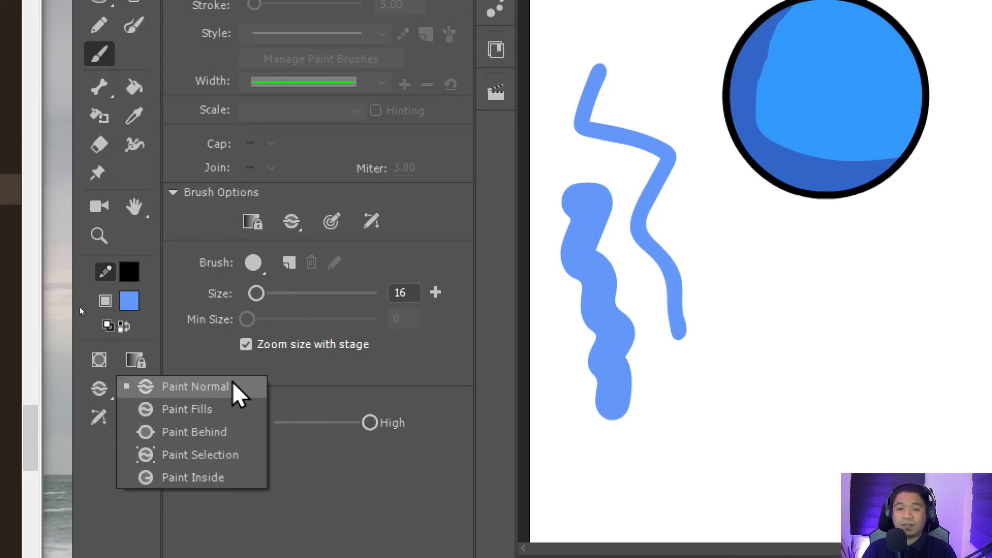
left_click(196, 386)
- Paint two blue zigzag strokes side by side below the circles in Paint Normal mode
left_click_drag(742, 266, 734, 445)
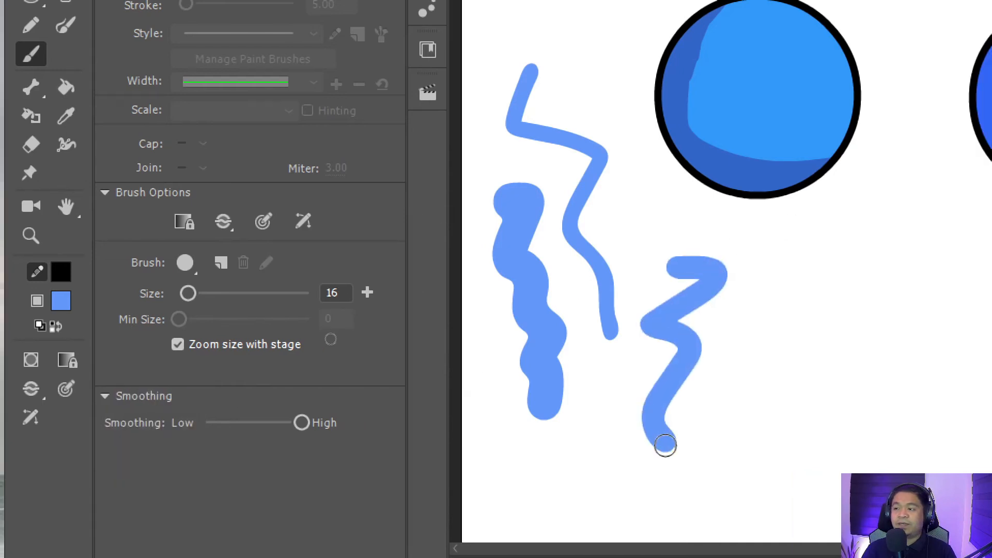
left_click_drag(665, 445, 669, 443)
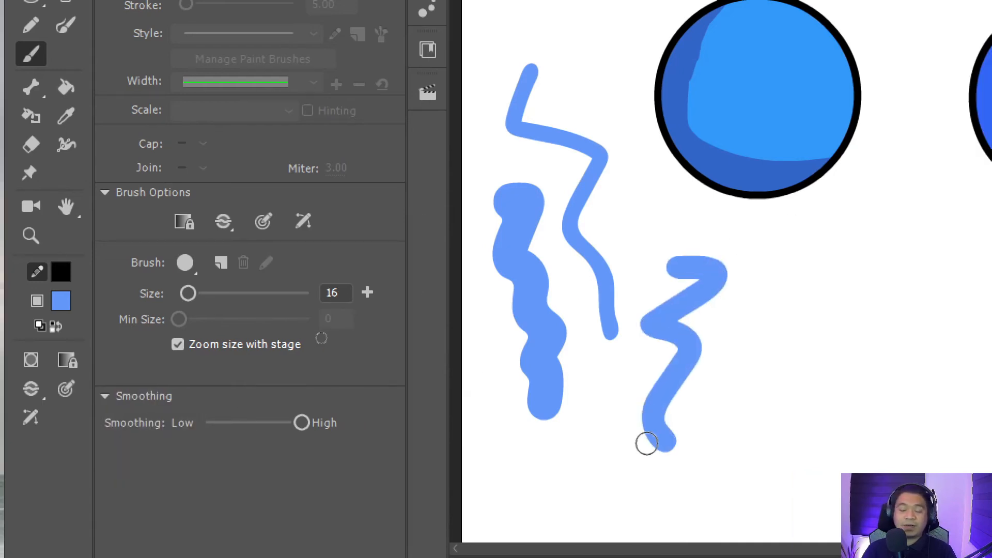
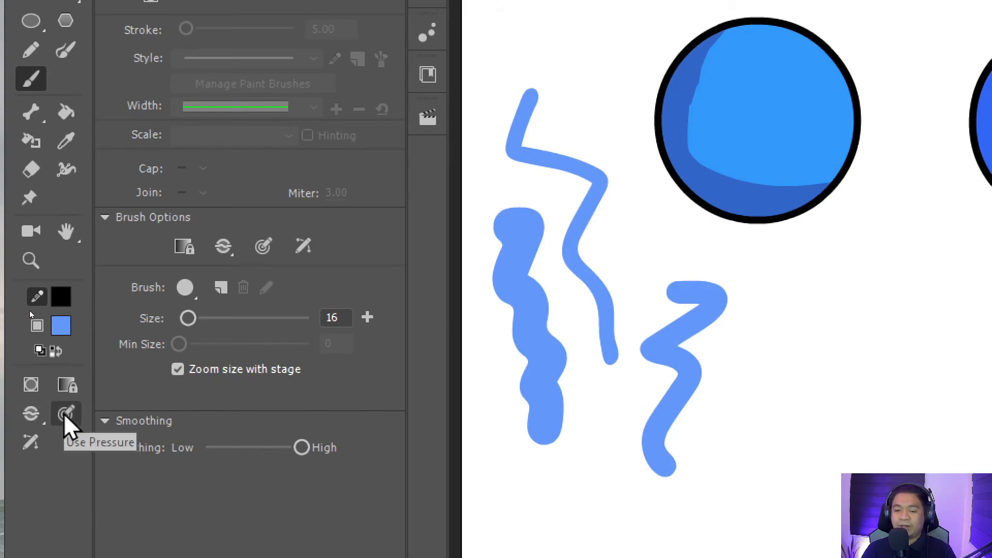
left_click(33, 413)
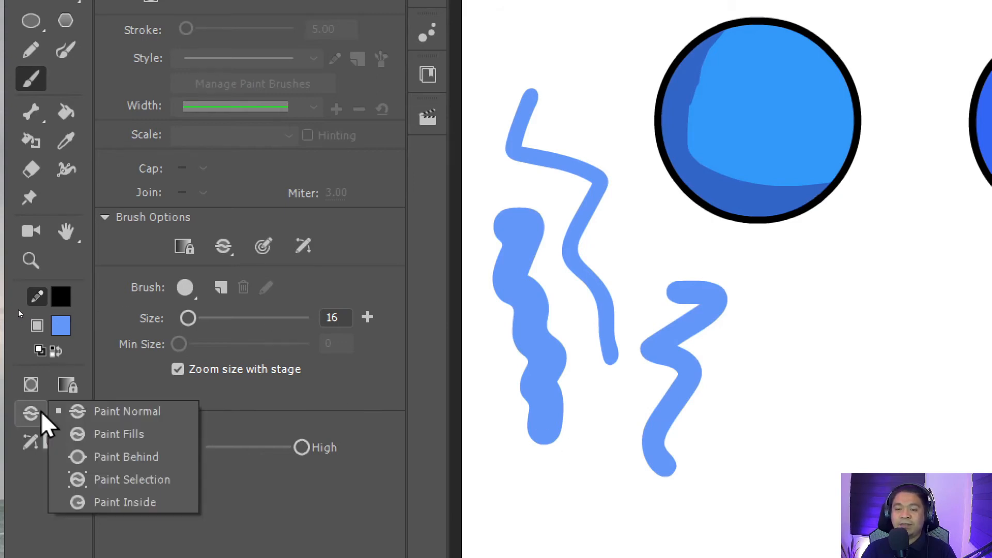
left_click(106, 408)
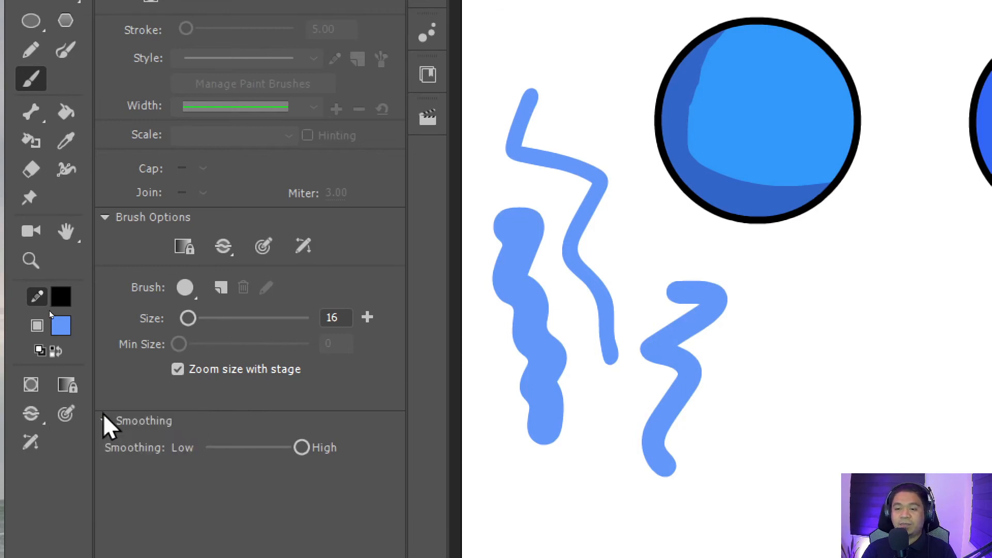
left_click_drag(624, 310, 646, 483)
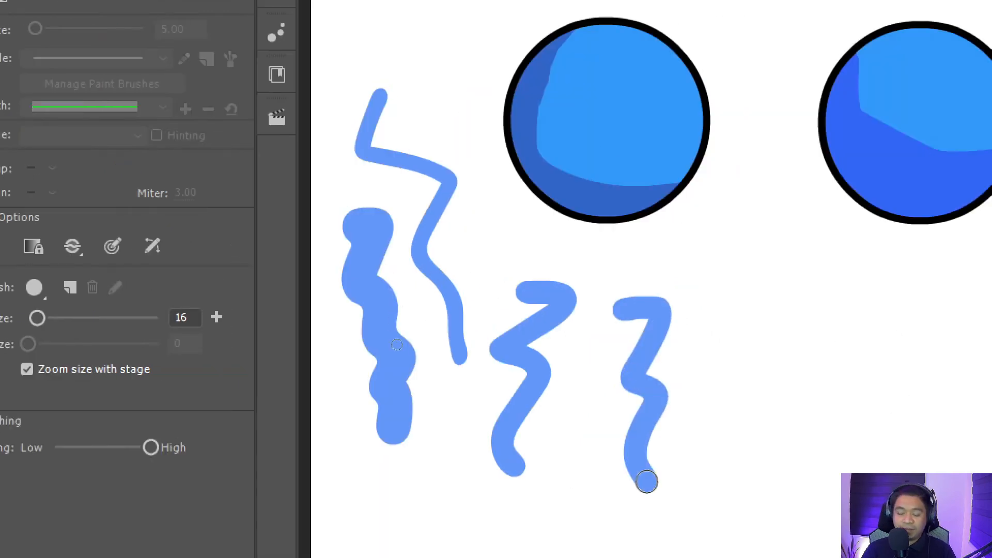
- Delete all the loose blue brush strokes around the circles, leaving only the two shaded circles on the stage
key("ctrl+minus")
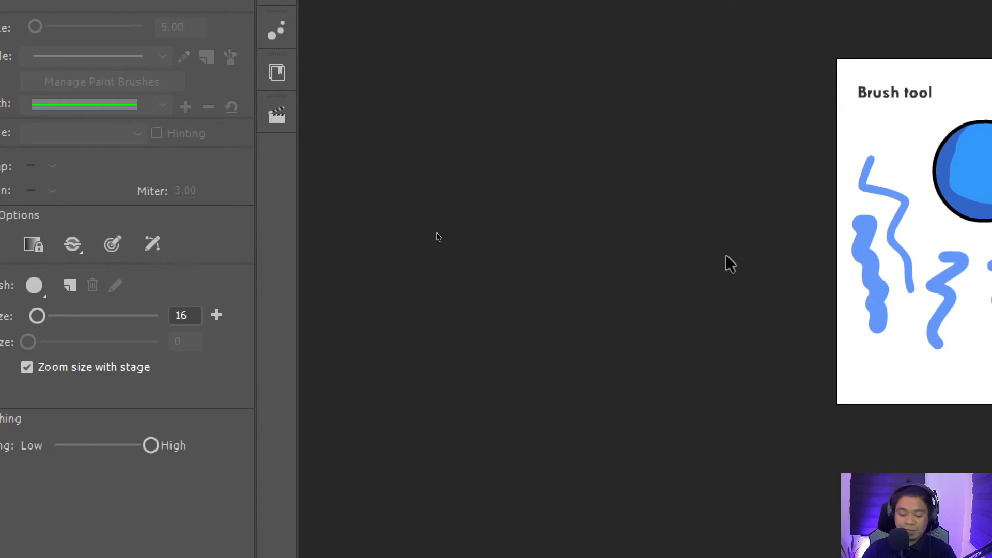
key("ctrl+equal")
left_click_drag(243, 128, 339, 352)
key("Delete")
left_click_drag(313, 221, 504, 394)
key("Delete")
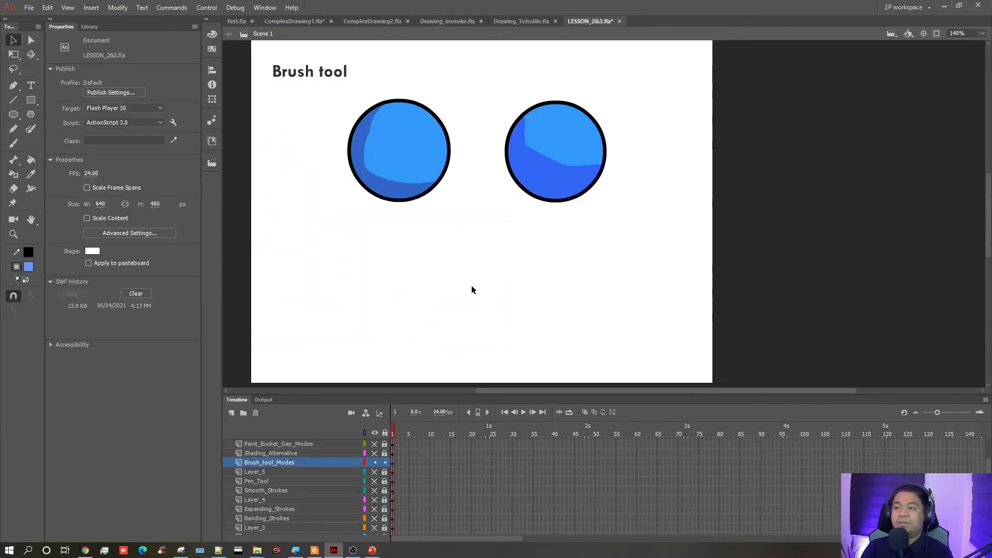
- Move both shaded circles slightly up and draw a blue circle with a black outline below the first one
left_click_drag(336, 90, 657, 262)
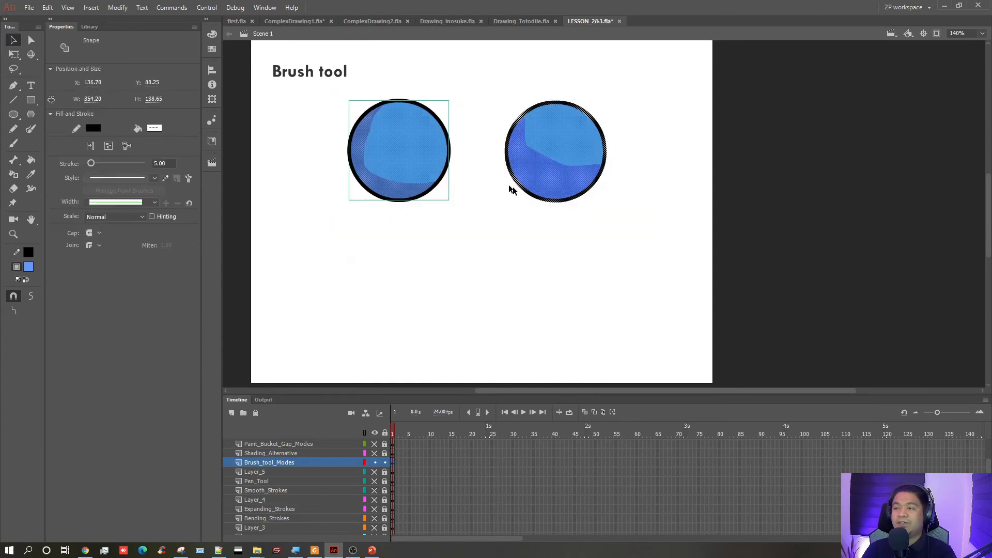
mouse_move(558, 170)
left_mouse_down()
mouse_move(557, 159)
mouse_move(547, 165)
left_mouse_up()
key("ctrl+shift+a")
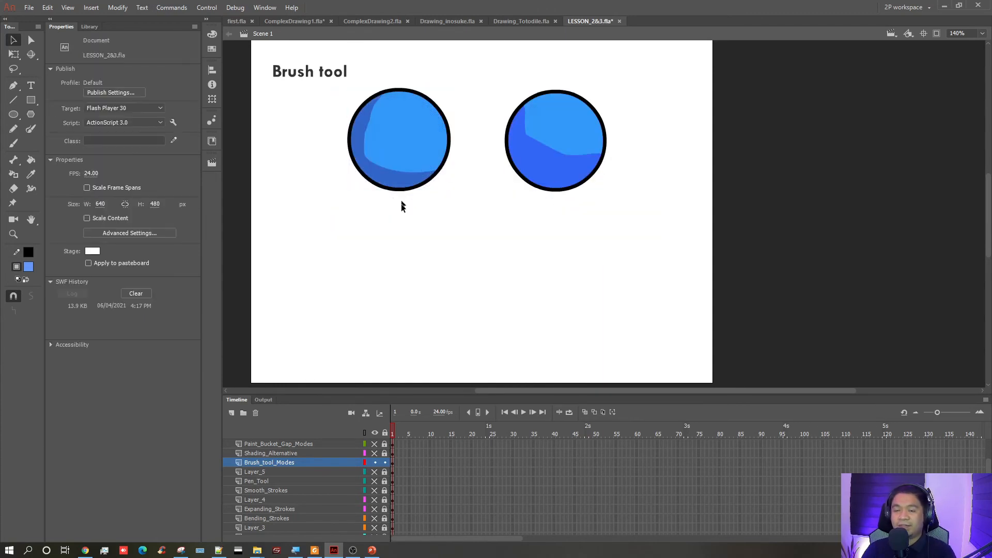
left_click(14, 115)
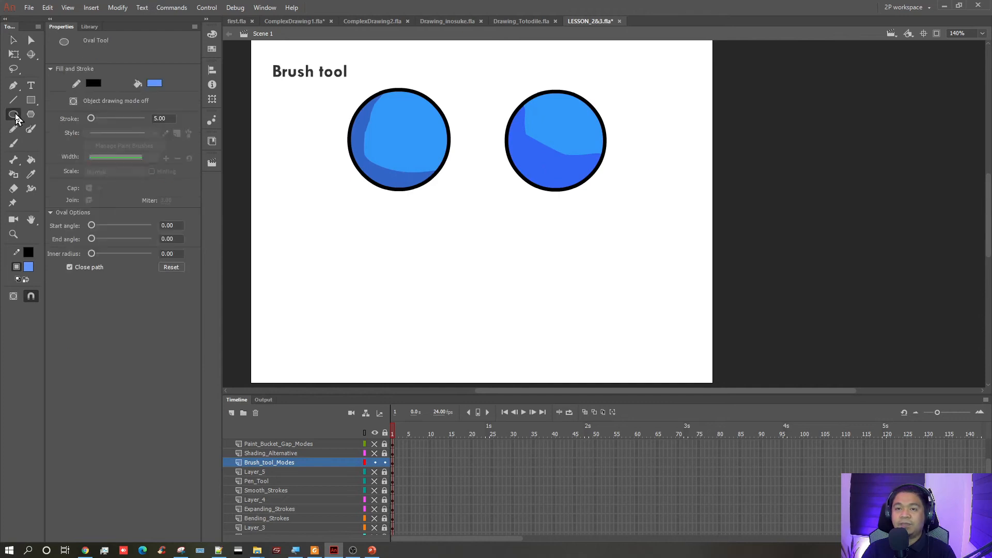
left_click_drag(332, 228, 433, 339)
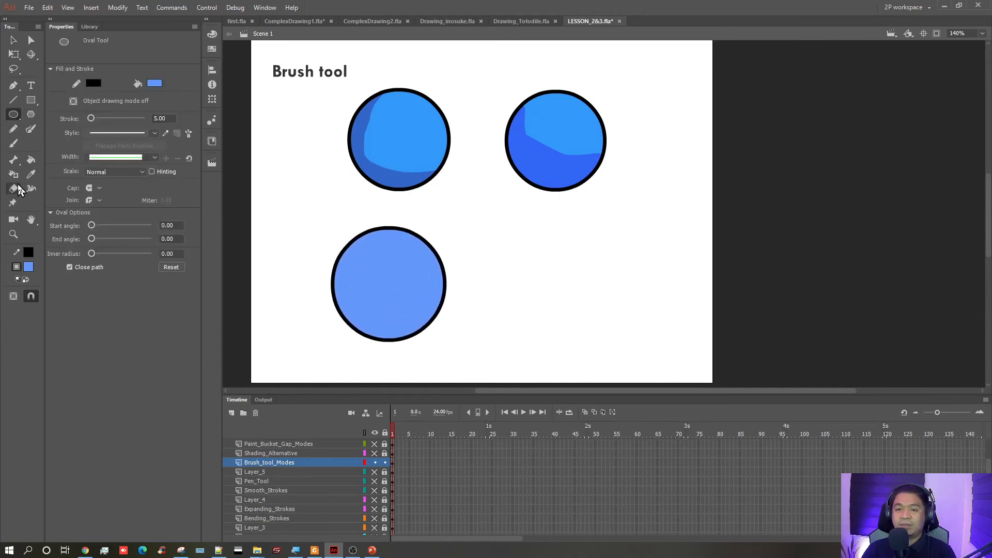
- Set up the Brush tool in Paint Normal mode with the dark blue fill sampled from the first circle's shading
left_click(15, 145)
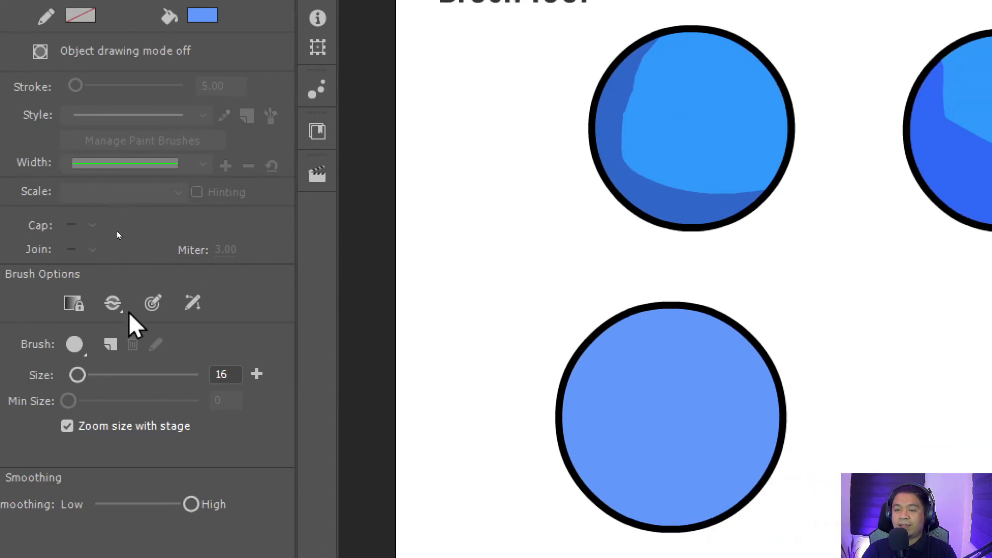
left_click(223, 312)
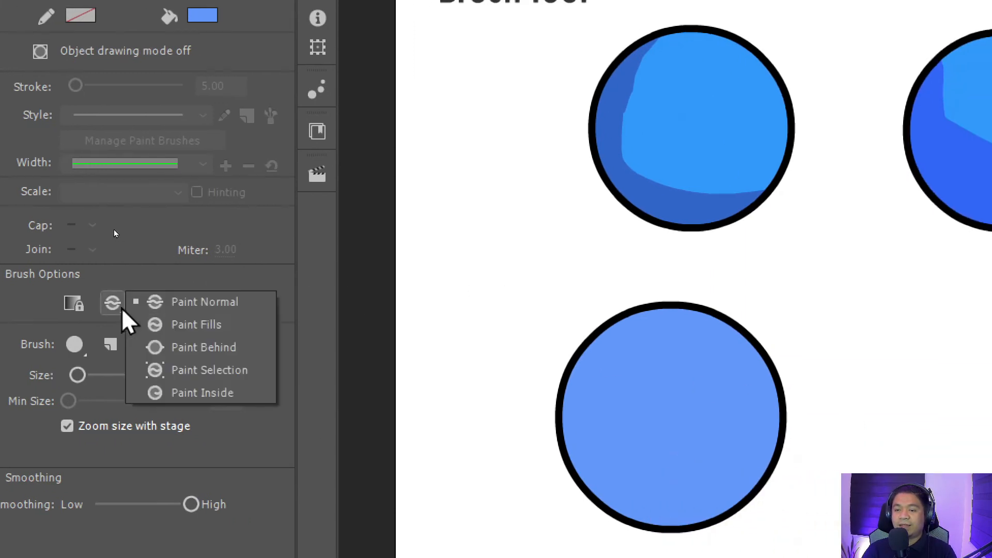
left_click(190, 301)
left_click(203, 19)
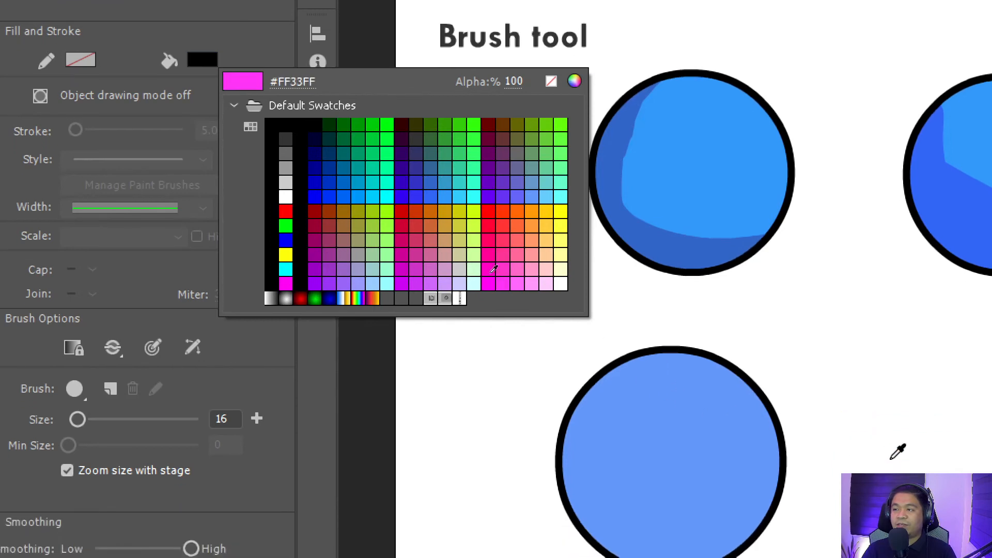
left_click(250, 42)
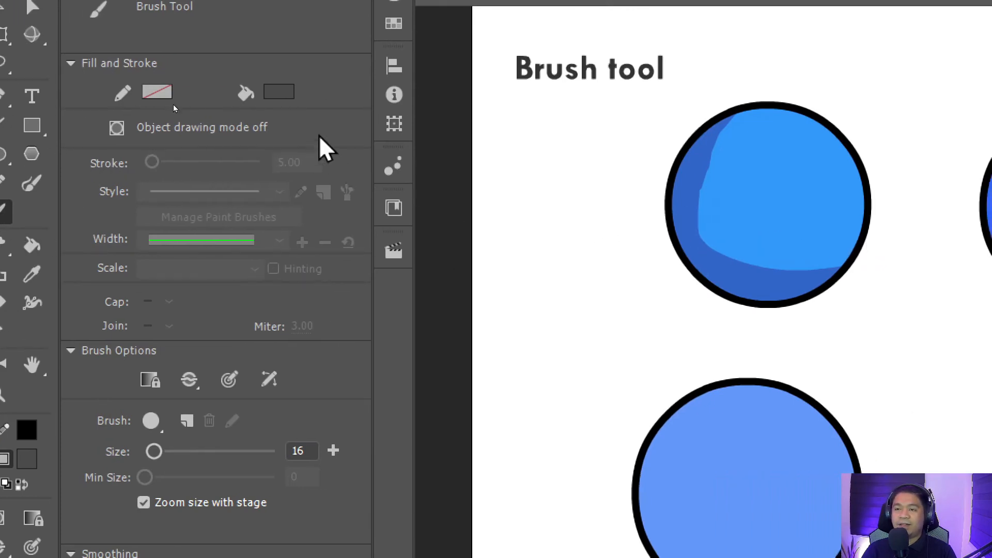
left_click(279, 92)
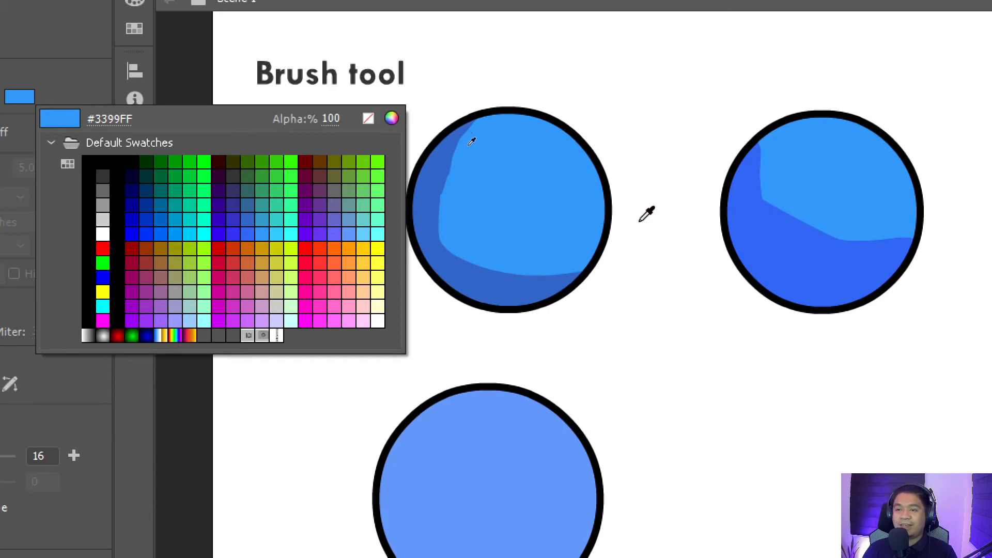
left_click(472, 277)
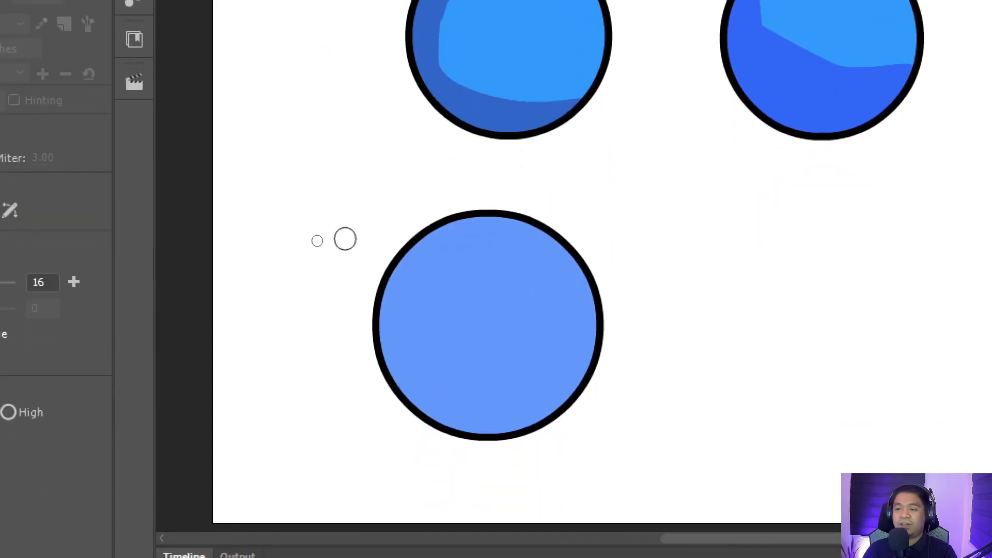
- Try Paint Normal strokes across the upper part of the new circle and its outline, undoing each one
mouse_move(341, 239)
left_mouse_down()
mouse_move(592, 206)
mouse_move(389, 278)
mouse_move(711, 246)
left_mouse_up()
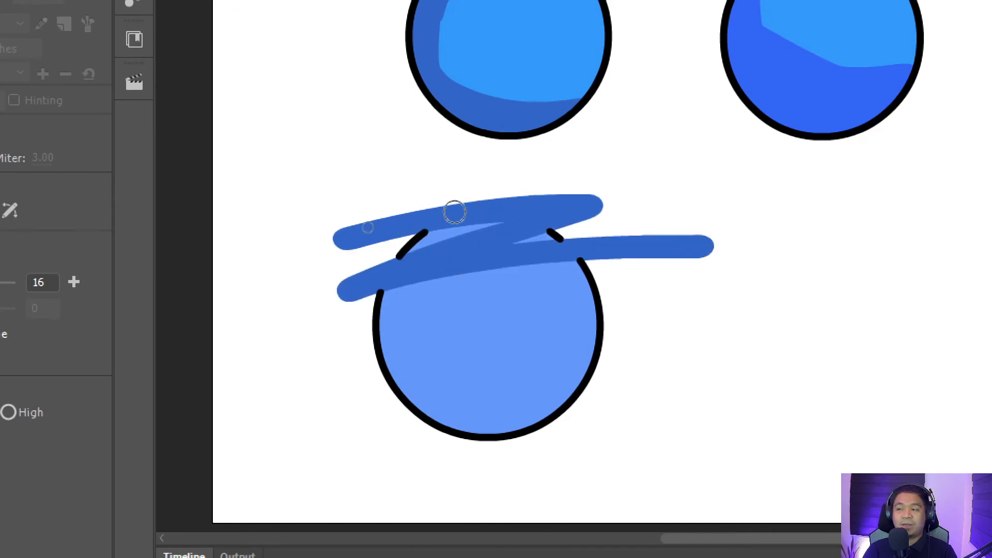
key("ctrl+z")
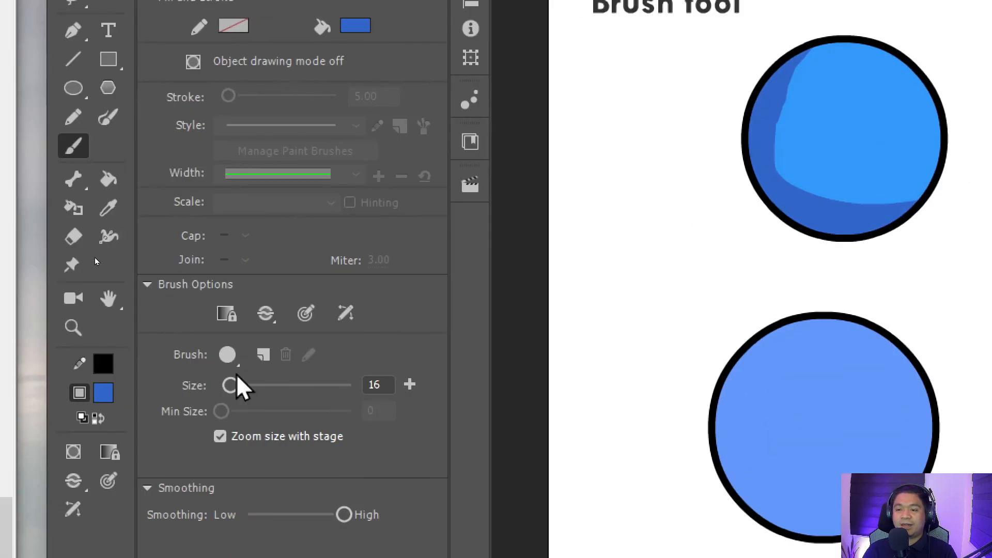
left_click(227, 358)
left_click(227, 359)
left_click(265, 316)
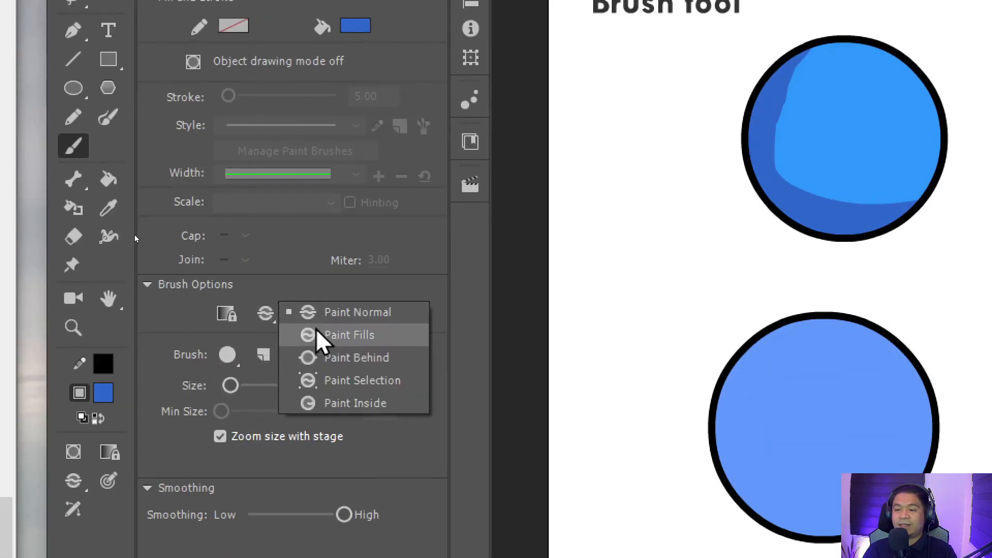
left_click(318, 314)
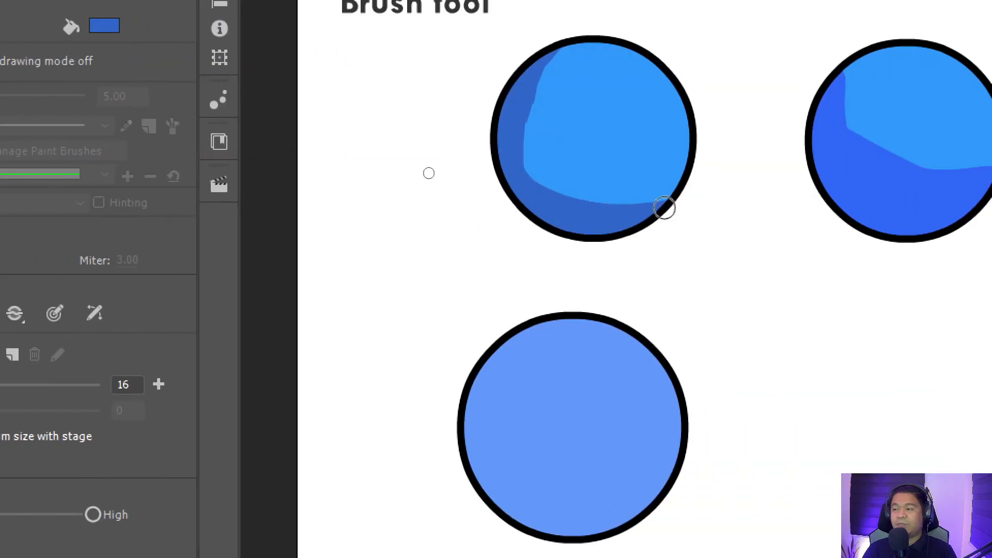
left_click_drag(439, 334, 704, 347)
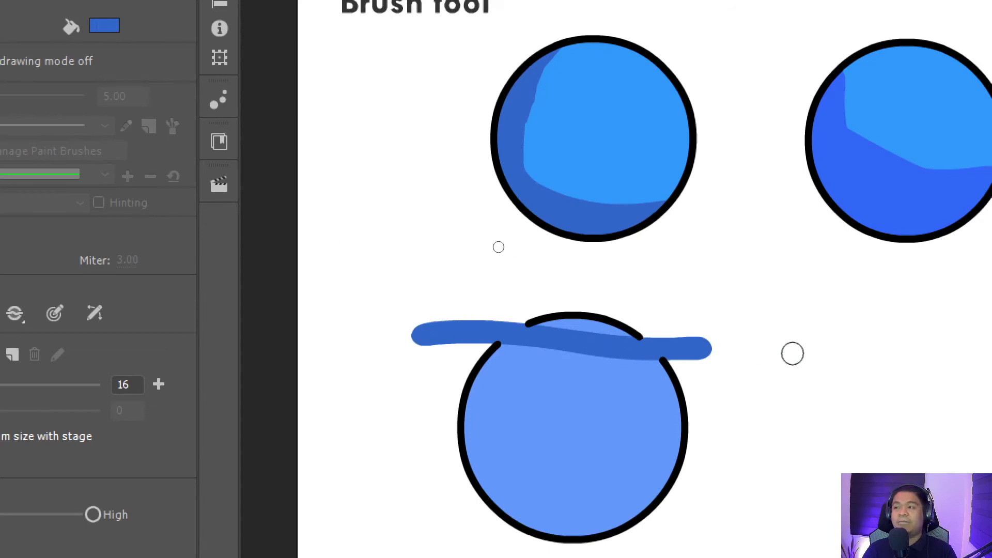
key("ctrl+z")
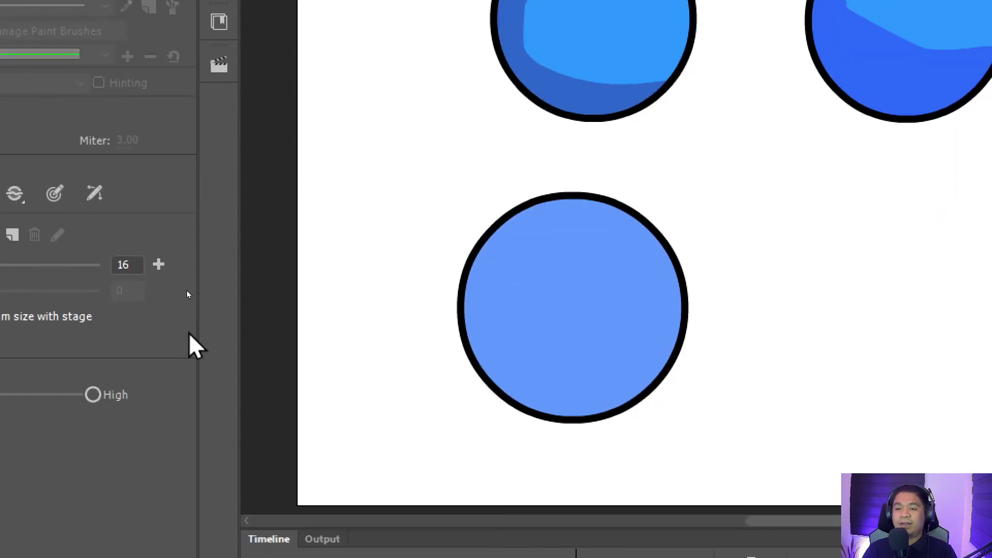
- Switch the brush to Paint Fills and paint overlapping dark blue strokes across the top of the new circle
left_click(74, 195)
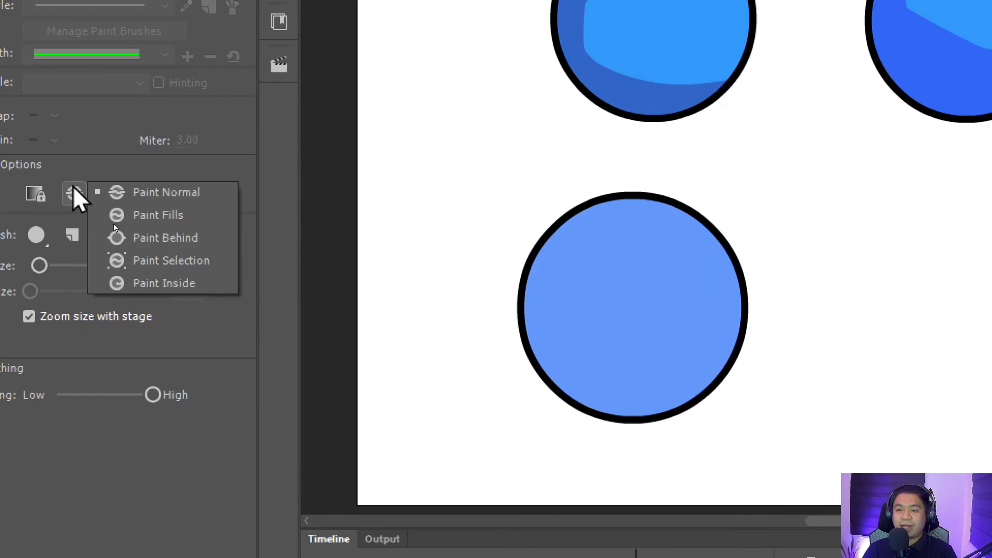
left_click(166, 217)
left_click_drag(478, 230, 774, 225)
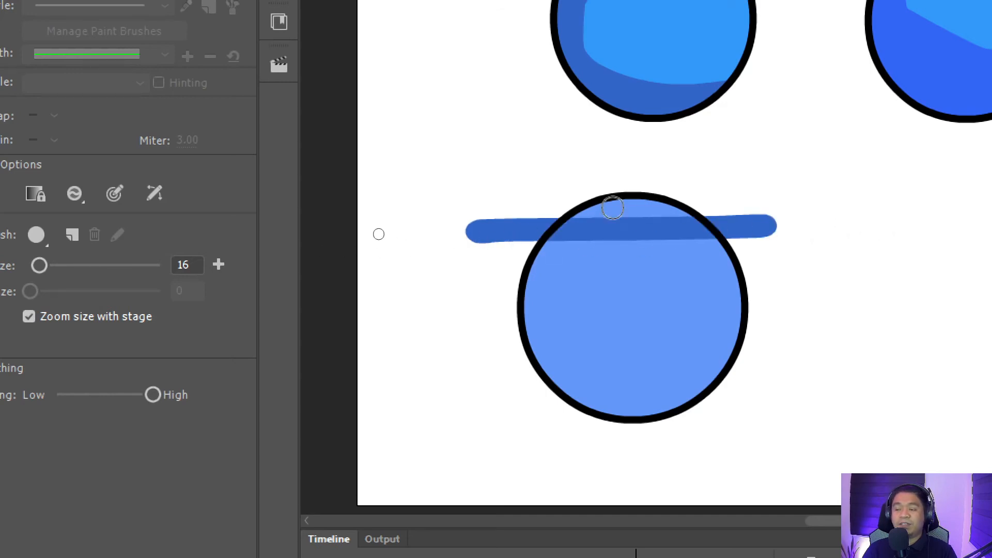
mouse_move(485, 206)
left_mouse_down()
mouse_move(742, 211)
mouse_move(625, 228)
mouse_move(511, 220)
mouse_move(738, 213)
left_mouse_up()
left_click_drag(580, 188, 660, 207)
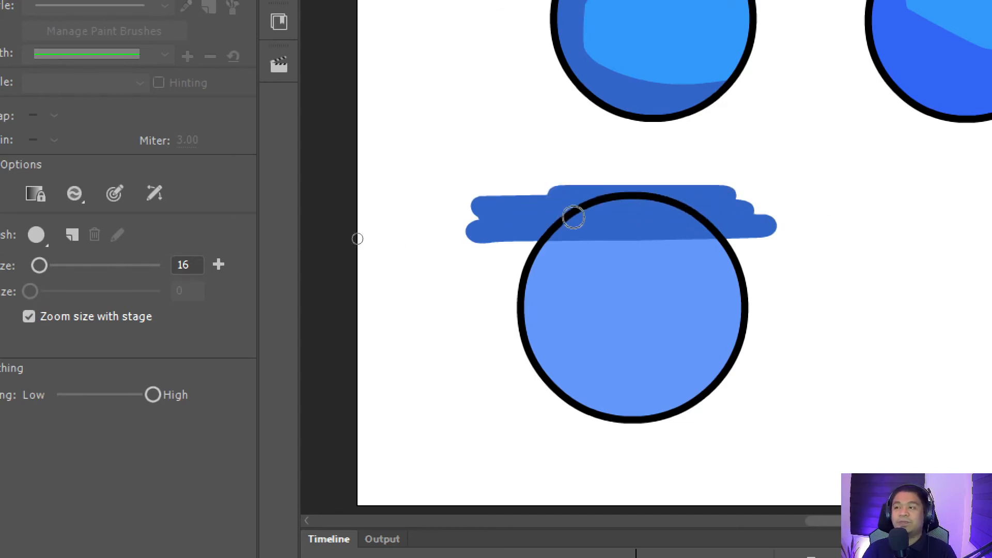
- Switch the brush to Paint Behind and paint dark blue strokes across the middle of the new circle, extending past both sides
left_click(36, 235)
left_click(74, 194)
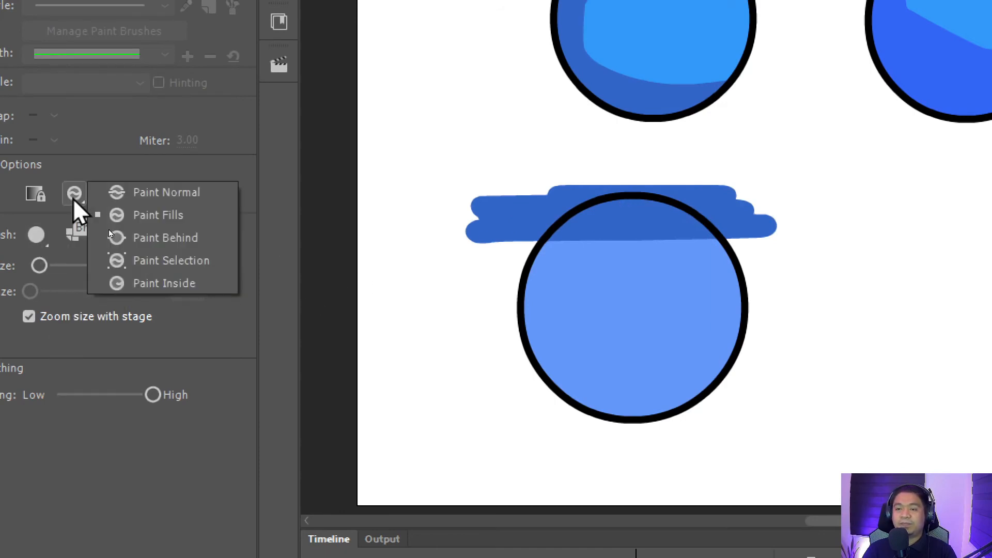
left_click(137, 237)
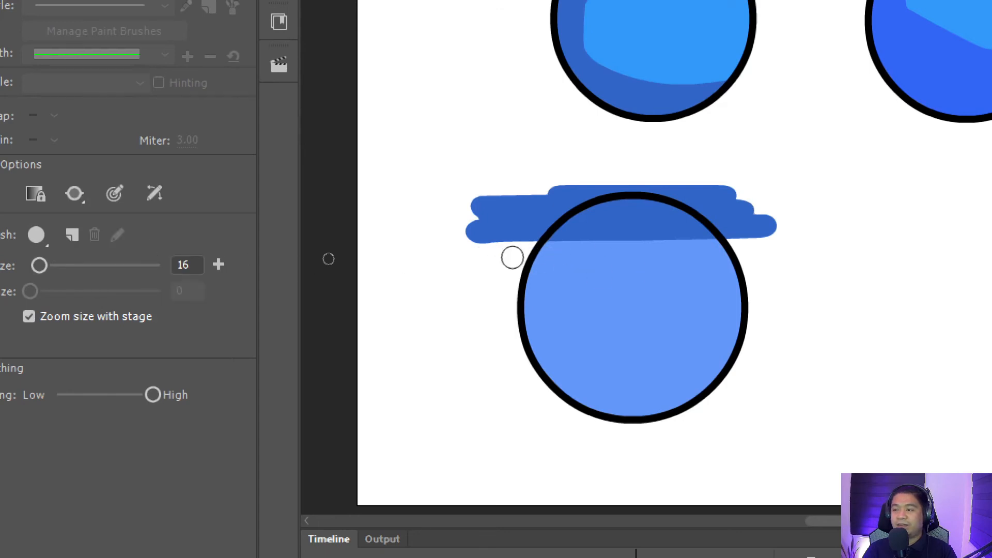
mouse_move(515, 257)
left_mouse_down()
mouse_move(759, 252)
mouse_move(501, 263)
mouse_move(784, 258)
mouse_move(534, 258)
mouse_move(680, 237)
mouse_move(758, 242)
mouse_move(478, 261)
mouse_move(830, 259)
mouse_move(483, 275)
mouse_move(803, 263)
left_mouse_up()
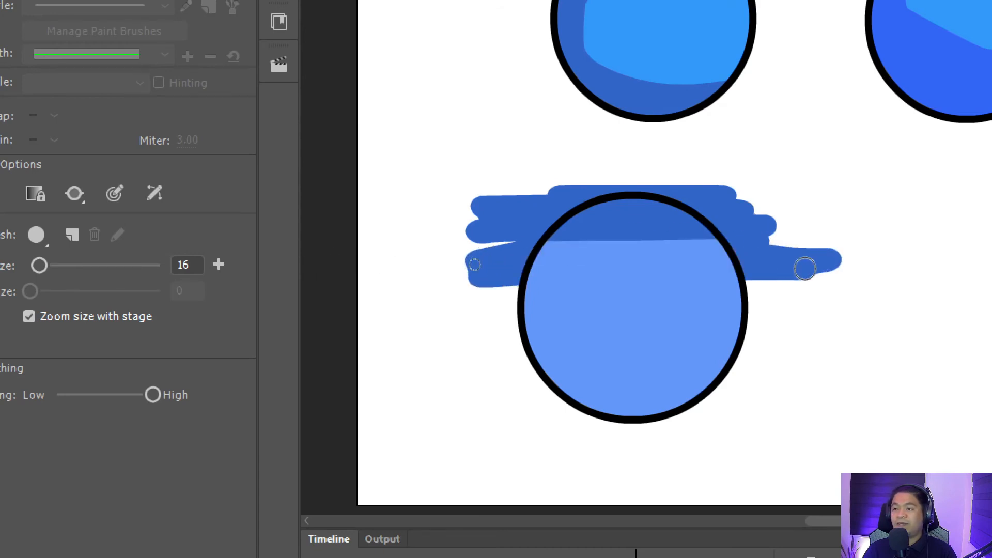
mouse_move(497, 253)
left_mouse_down()
mouse_move(597, 280)
mouse_move(812, 291)
mouse_move(426, 288)
mouse_move(737, 286)
left_mouse_up()
left_click_drag(499, 306, 780, 298)
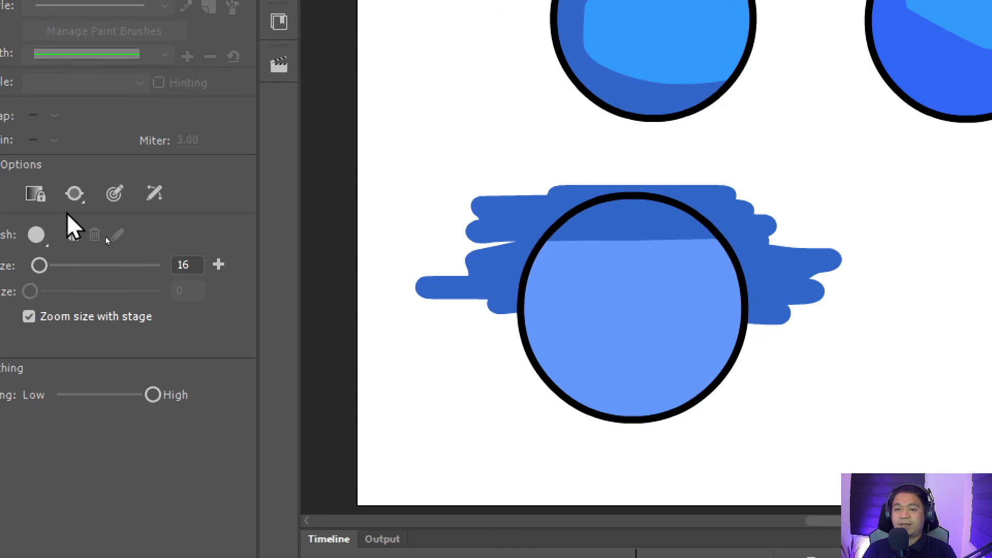
- Switch the brush to Paint Selection mode and lasso a small leaf-shaped area of the light blue fill in the partly painted circle
left_click(73, 195)
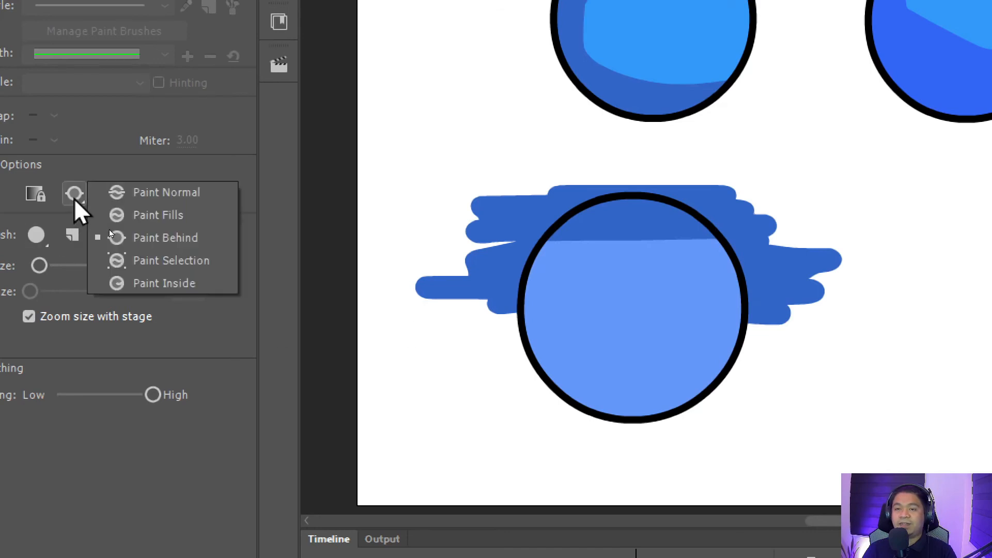
left_click(134, 265)
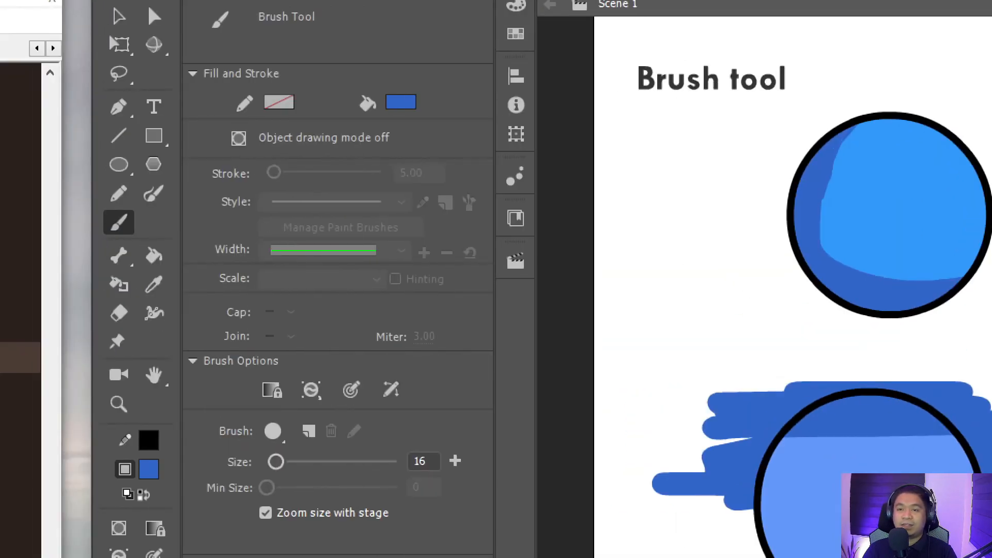
left_click(115, 82)
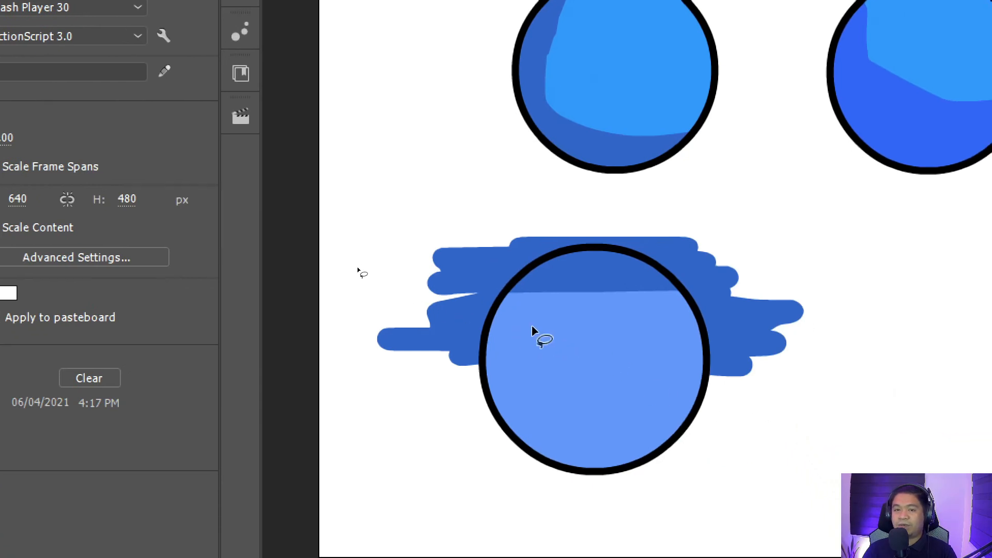
left_click_drag(529, 314, 578, 351)
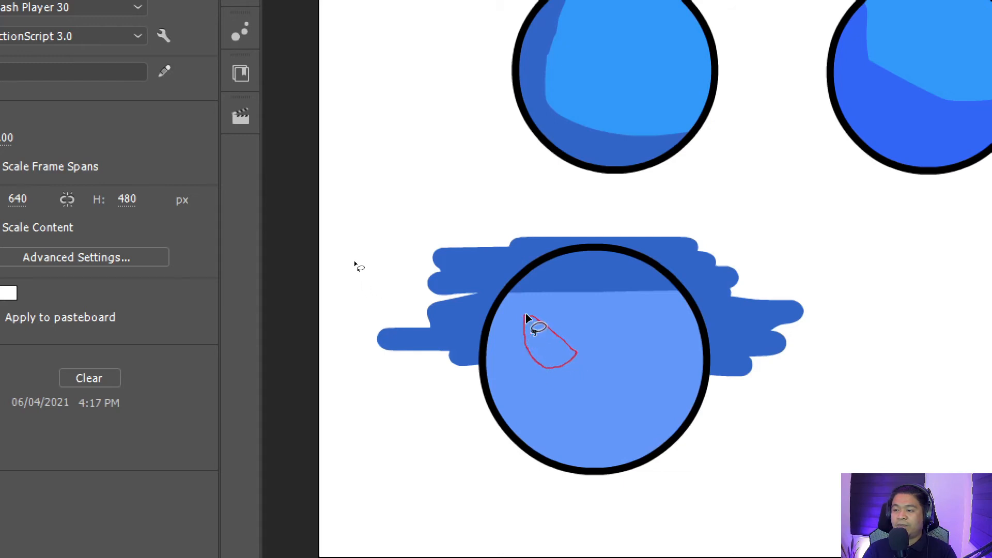
left_click_drag(528, 318, 531, 323)
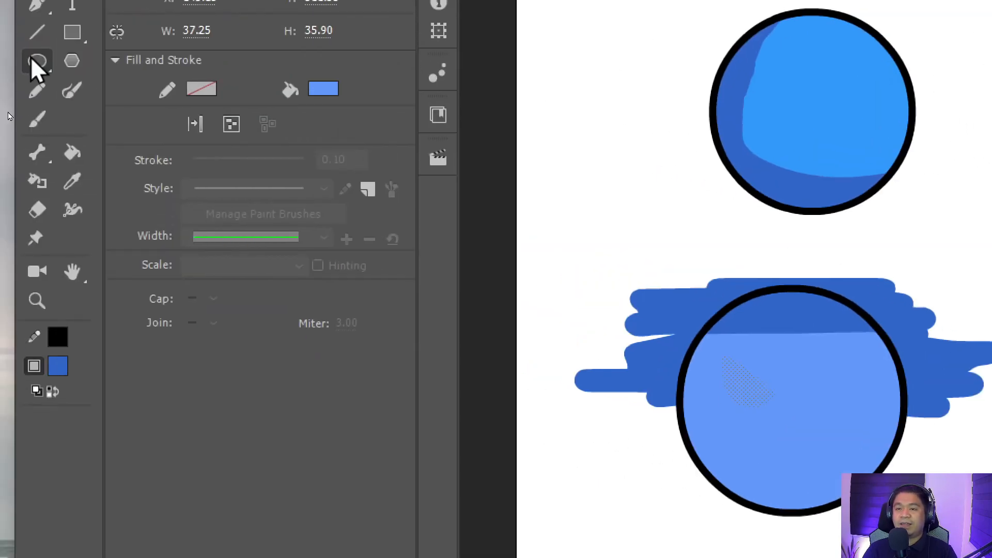
- Paint over the lassoed area with the Brush tool in green #33FF33 and clear the selection
left_click(29, 115)
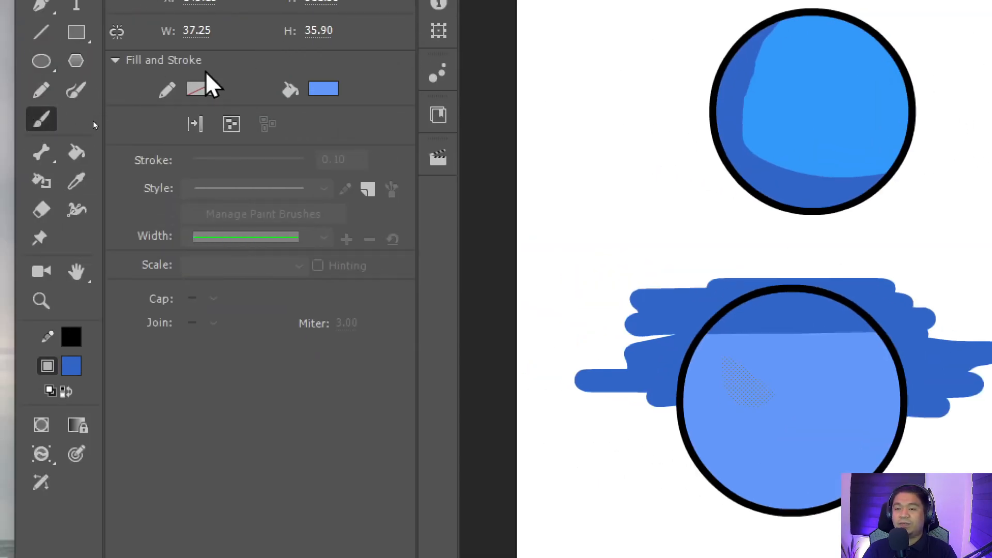
left_click(41, 28)
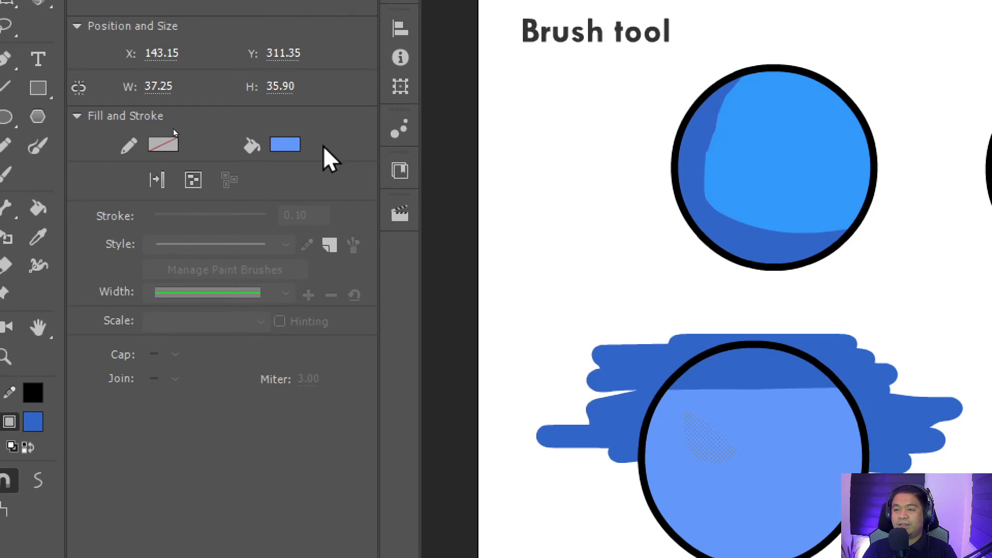
left_click(288, 147)
left_click(286, 144)
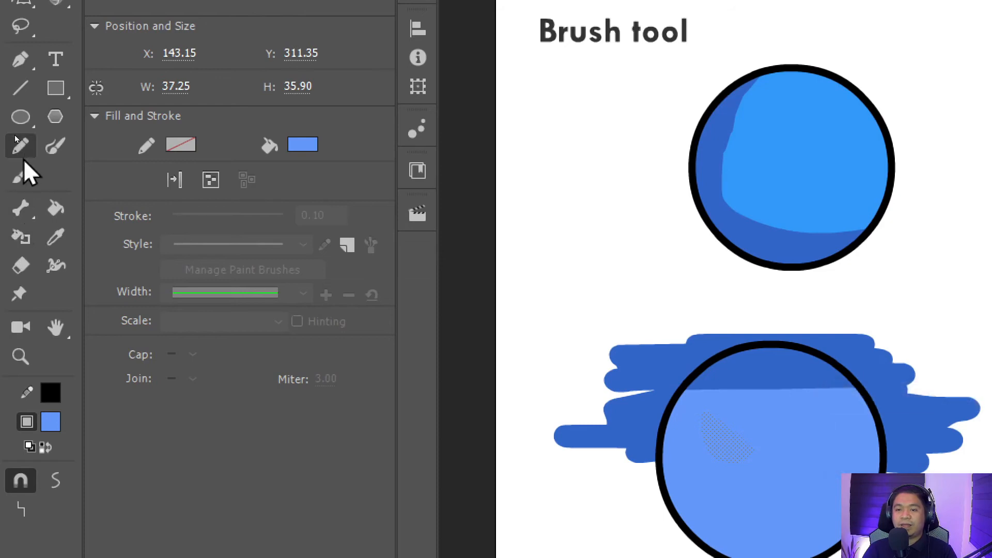
left_click(21, 175)
left_click(303, 144)
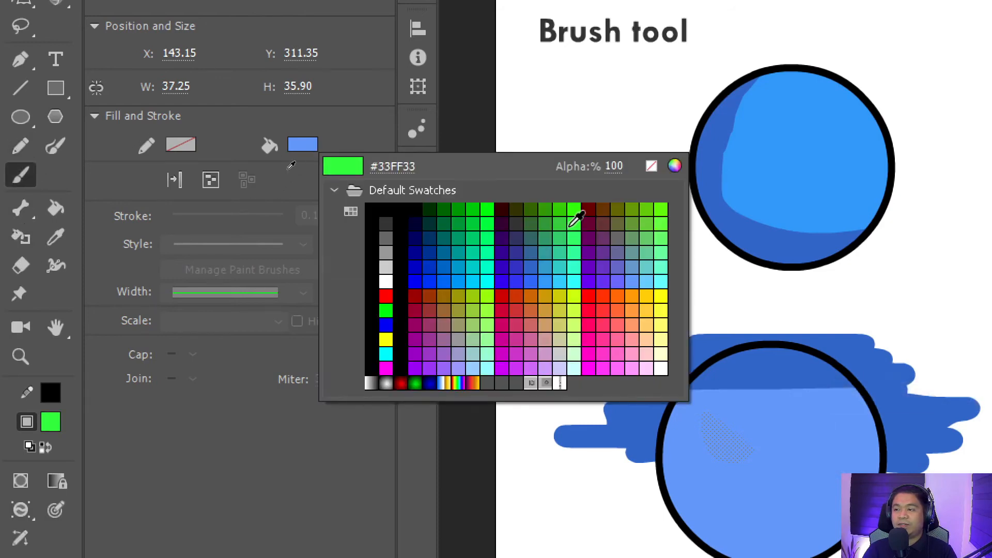
left_click(573, 217)
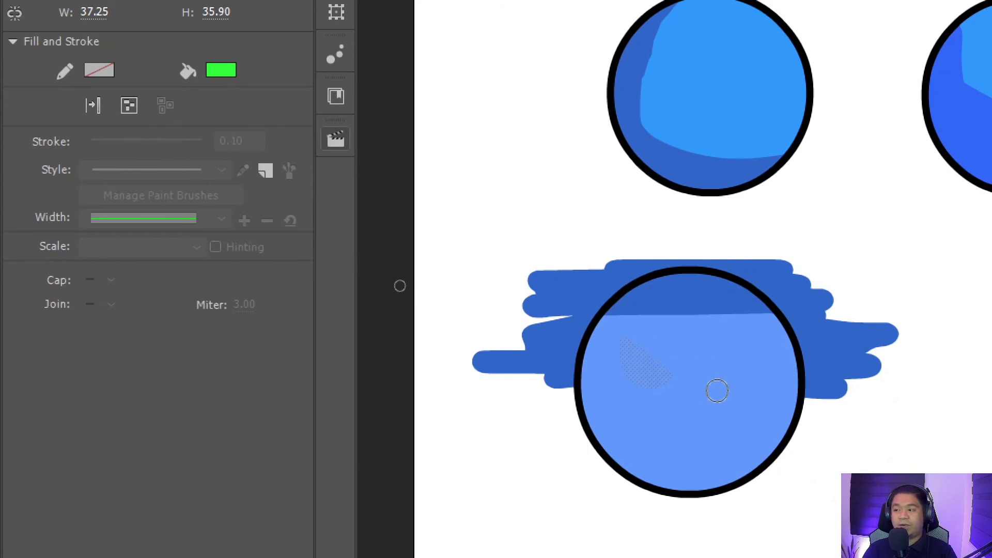
mouse_move(605, 347)
left_mouse_down()
mouse_move(652, 336)
mouse_move(605, 375)
mouse_move(661, 345)
mouse_move(624, 375)
mouse_move(652, 356)
mouse_move(636, 383)
mouse_move(665, 375)
mouse_move(665, 353)
mouse_move(619, 392)
mouse_move(674, 357)
mouse_move(627, 412)
mouse_move(646, 385)
mouse_move(621, 358)
mouse_move(624, 336)
mouse_move(671, 385)
left_mouse_up()
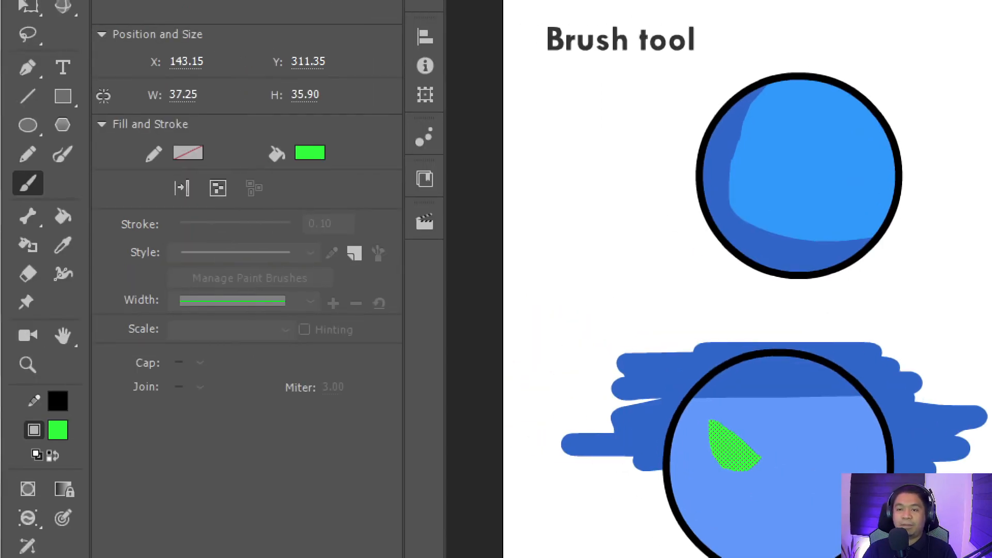
key("ctrl+shift+a")
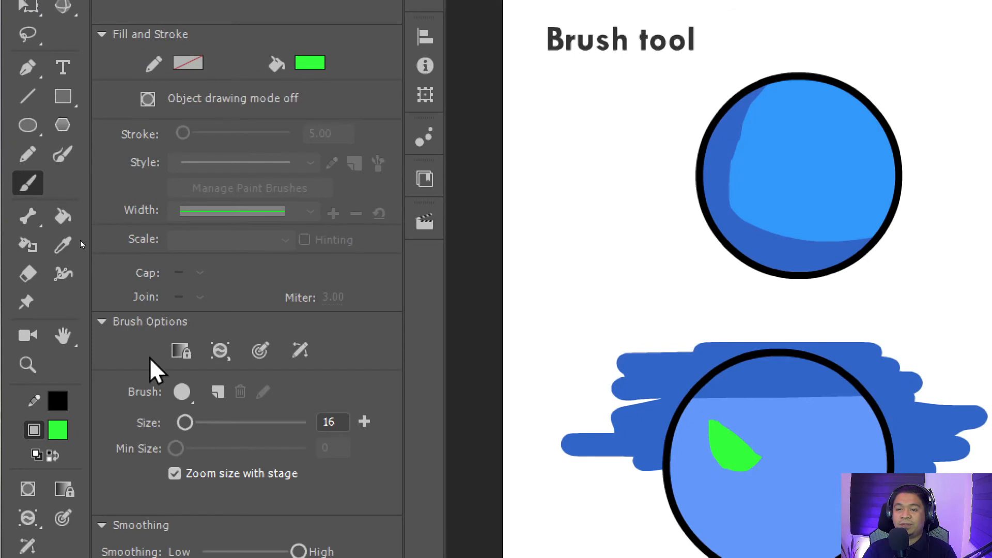
- Switch the brush to Paint Inside and paint a green band along the lower-left inner edge of the partly painted circle
left_click(220, 353)
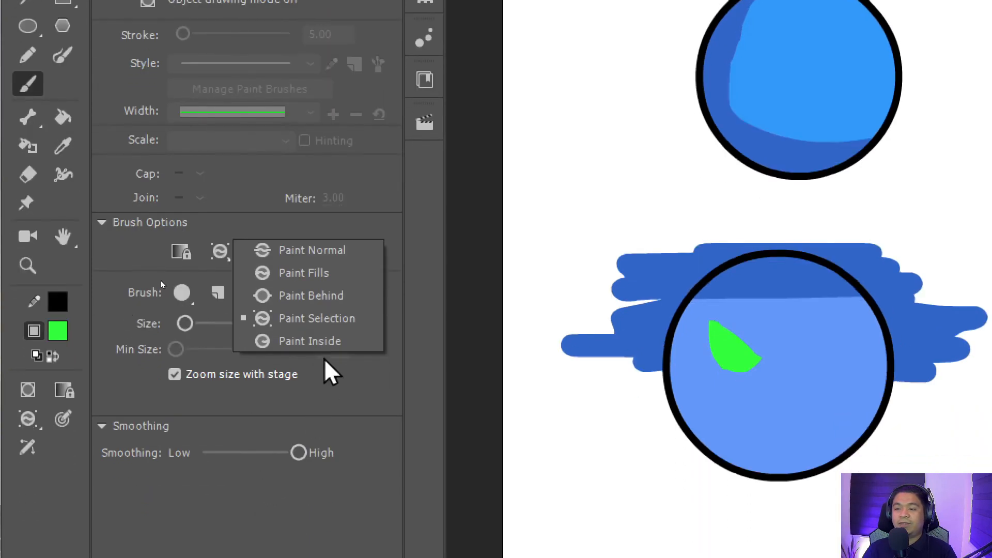
left_click(300, 342)
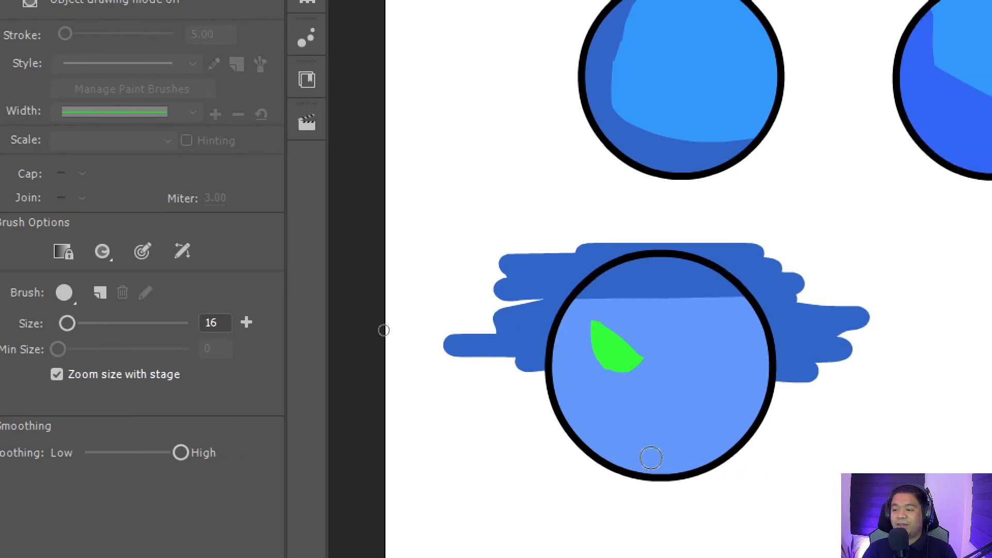
mouse_move(651, 458)
left_mouse_down()
mouse_move(636, 450)
mouse_move(660, 454)
mouse_move(628, 447)
mouse_move(589, 413)
mouse_move(568, 380)
mouse_move(560, 330)
mouse_move(552, 372)
mouse_move(582, 434)
mouse_move(619, 458)
mouse_move(712, 460)
left_mouse_up()
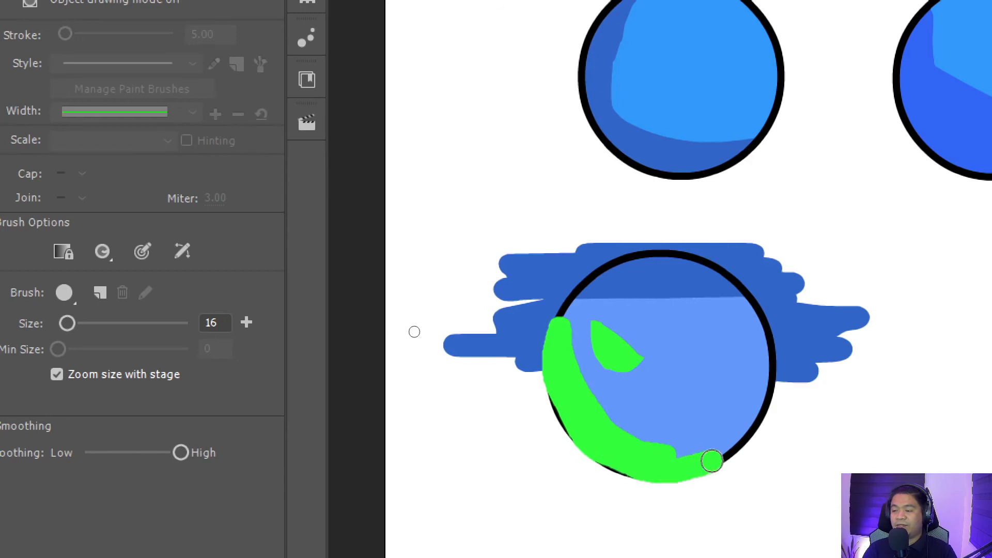
mouse_move(590, 437)
left_mouse_down()
mouse_move(555, 396)
mouse_move(582, 433)
mouse_move(660, 475)
left_mouse_up()
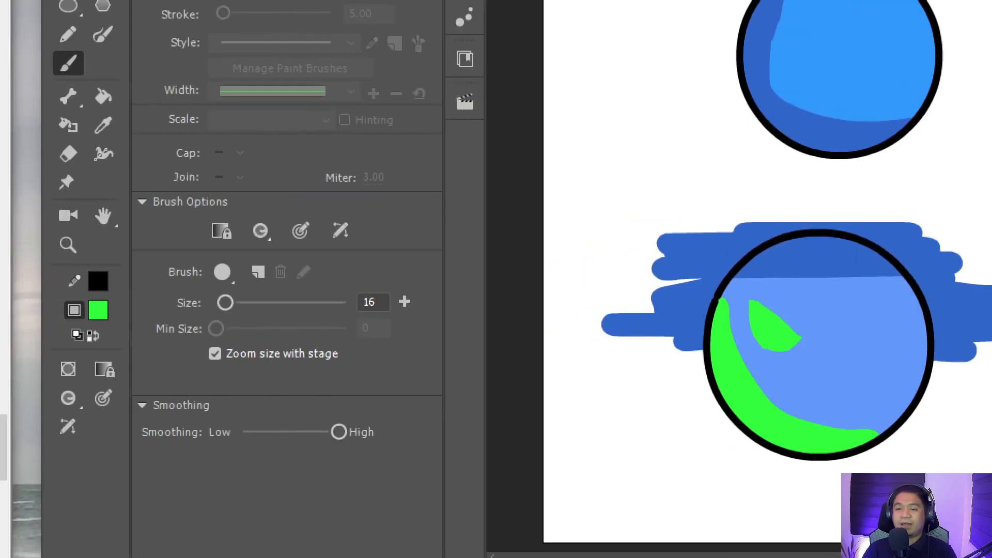
left_click(222, 272)
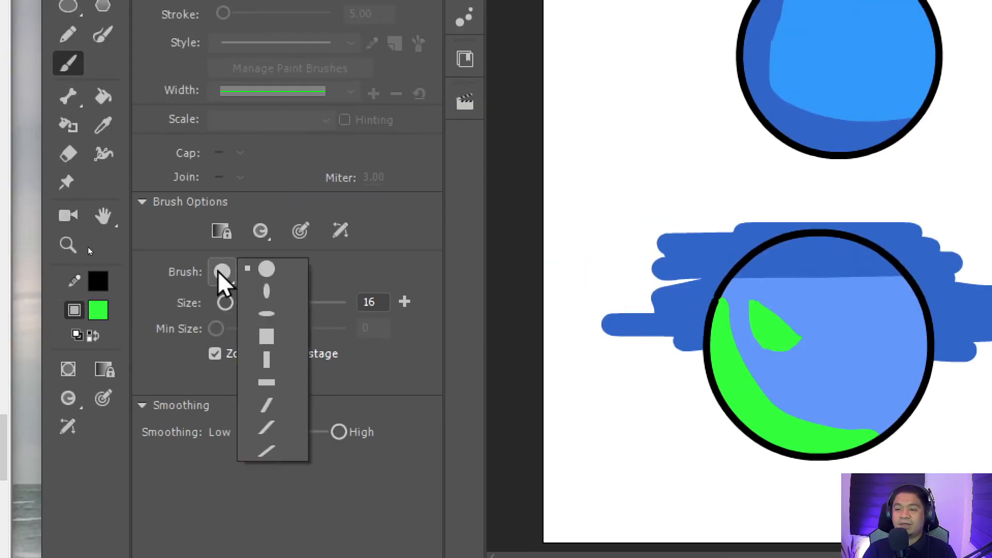
left_click(260, 231)
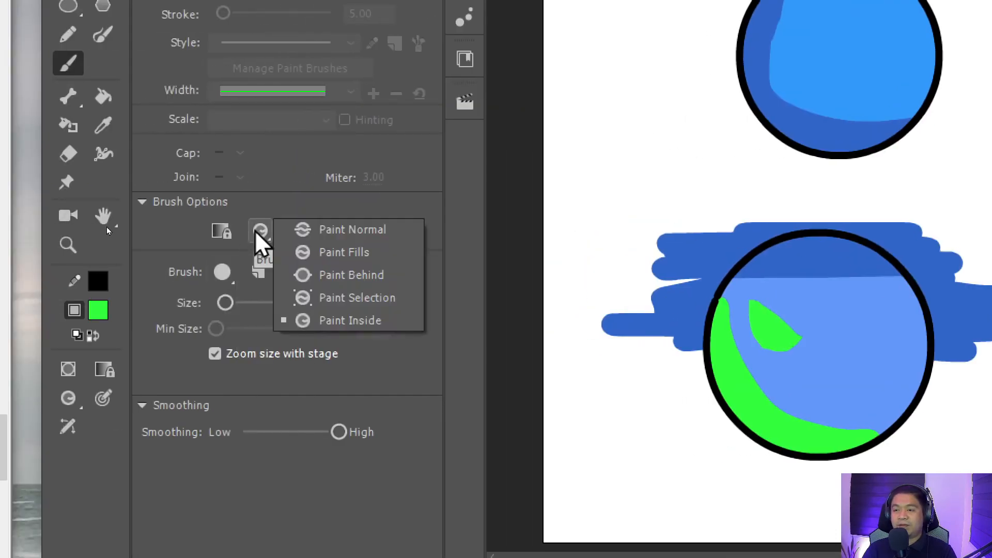
left_click(330, 323)
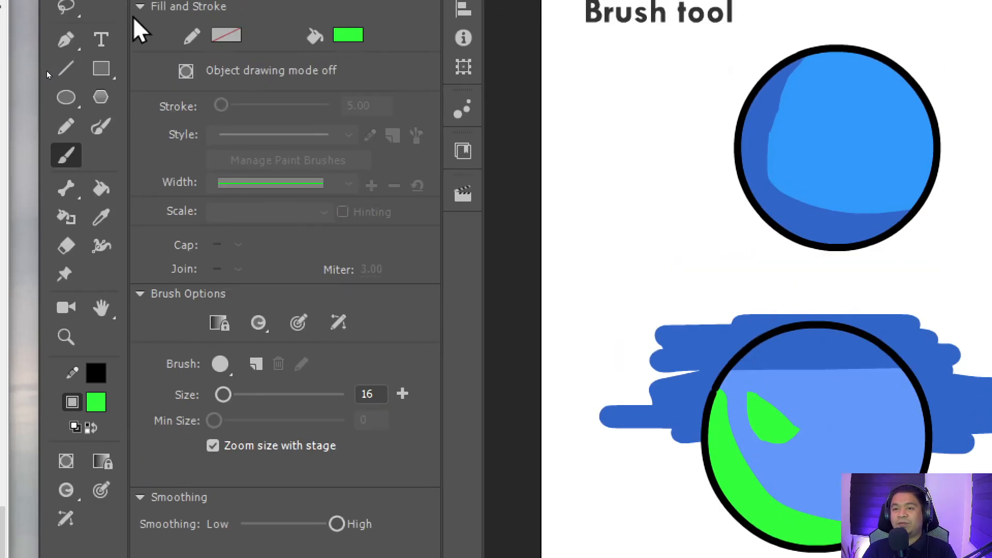
- Sample dark blue #3366CC from the first circle's shading and paint the right and lower parts inside the partly painted circle
left_click(348, 56)
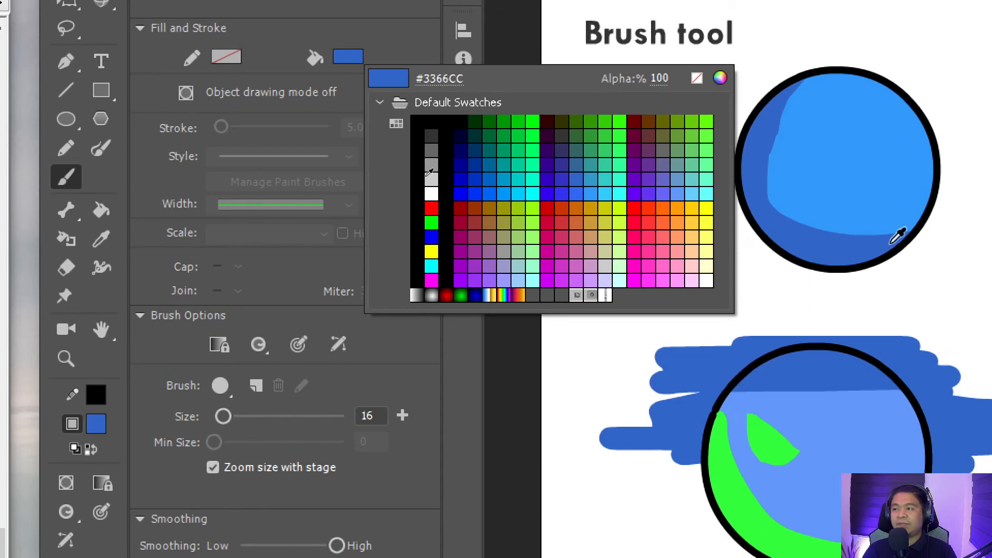
left_click(835, 245)
mouse_move(670, 375)
left_mouse_down()
mouse_move(674, 353)
mouse_move(691, 410)
mouse_move(683, 466)
mouse_move(683, 383)
mouse_move(676, 416)
mouse_move(685, 371)
mouse_move(659, 479)
mouse_move(698, 339)
mouse_move(649, 470)
mouse_move(664, 413)
left_mouse_up()
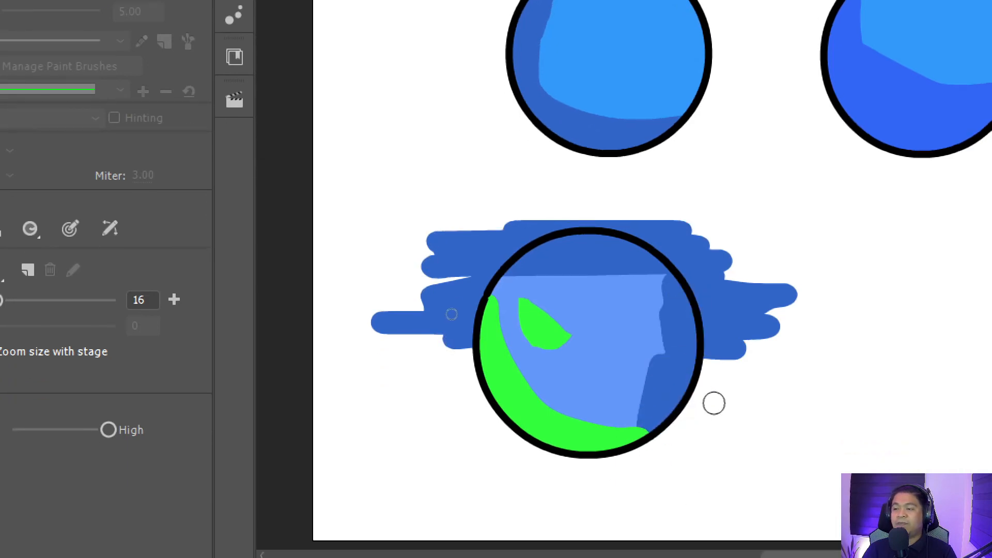
mouse_move(649, 320)
left_mouse_down()
mouse_move(635, 375)
mouse_move(655, 278)
mouse_move(593, 488)
mouse_move(629, 441)
mouse_move(622, 358)
mouse_move(517, 433)
left_mouse_up()
mouse_move(607, 406)
left_mouse_down()
mouse_move(599, 376)
mouse_move(609, 396)
mouse_move(640, 322)
mouse_move(661, 313)
left_mouse_up()
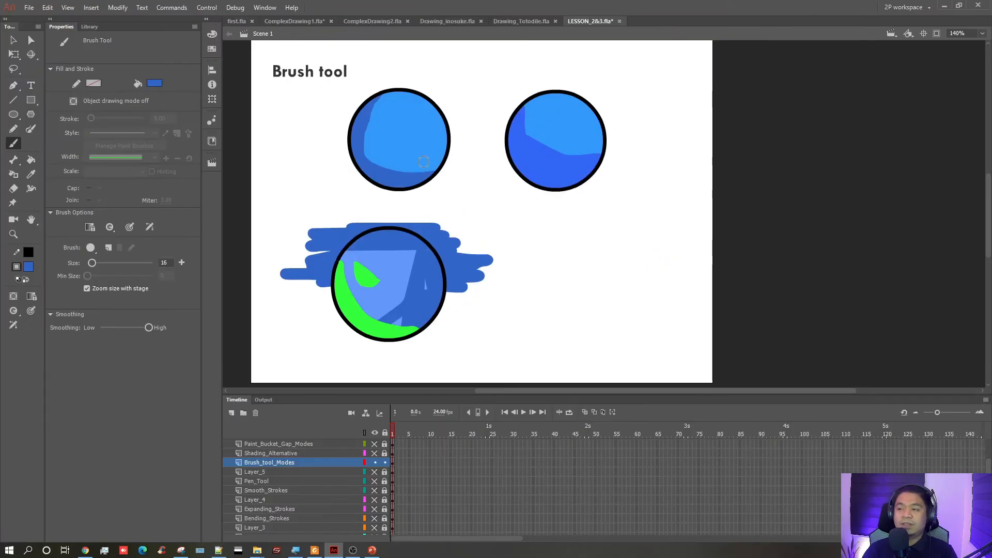
- Draw a black-outlined circle about 175 px wide in the empty area beside the painted circle with the Oval tool
left_click(18, 41)
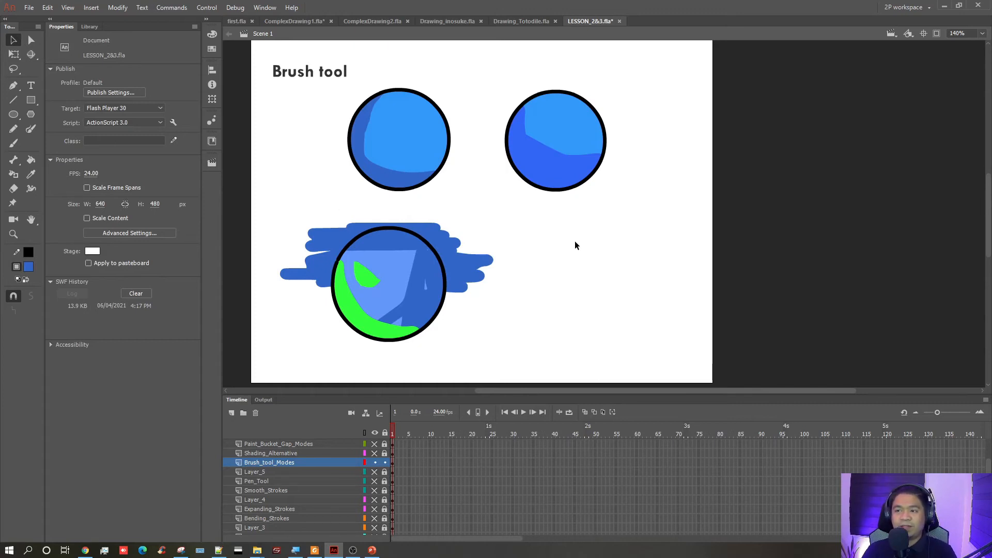
left_click(13, 114)
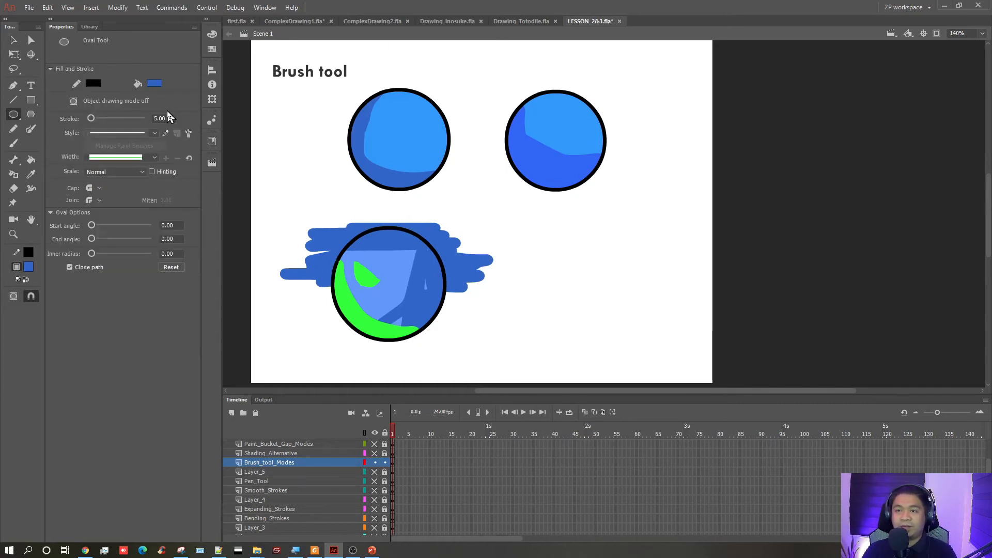
mouse_move(529, 217)
left_mouse_down()
mouse_move(631, 332)
mouse_move(656, 345)
left_mouse_up()
- Recolor the new circle's fill with the light blue sampled from the first circle
key("v")
left_click(569, 281)
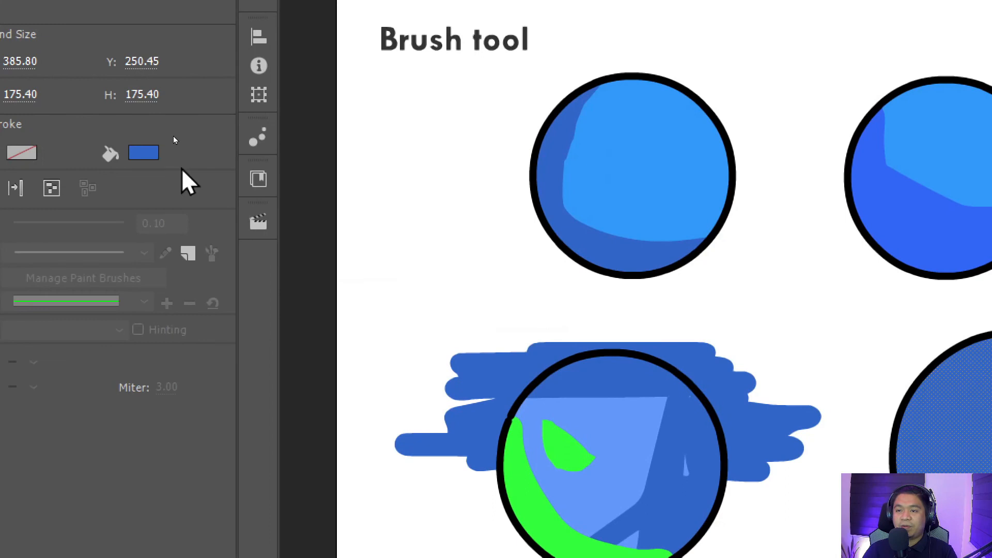
left_click(144, 153)
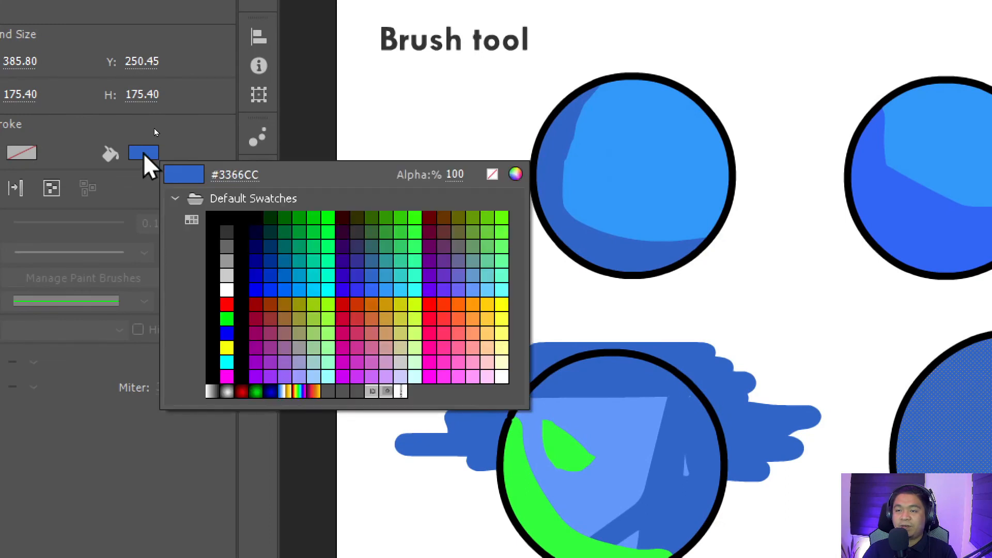
left_click(668, 137)
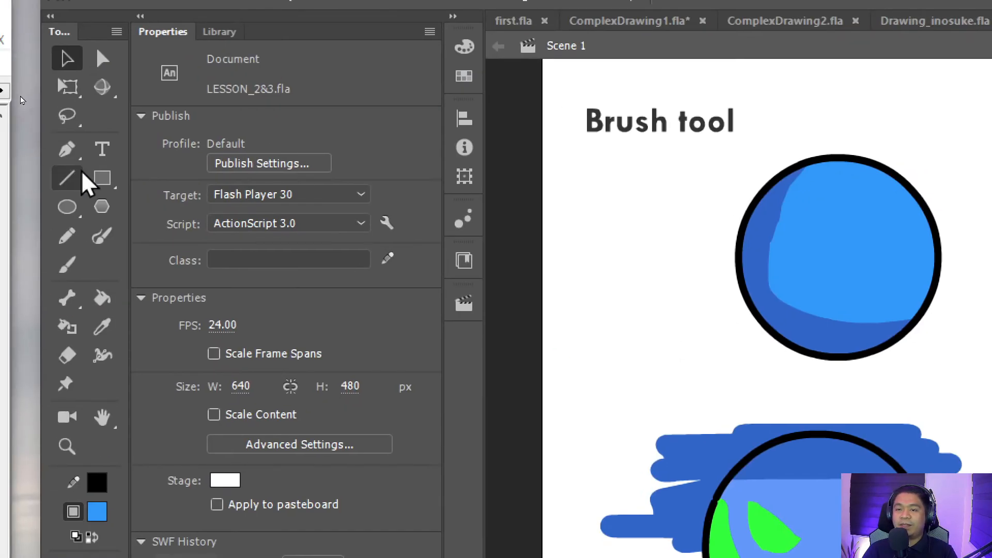
- Draw a curved Pen tool path down the left side of the new circle, with both ends extending past its outline
left_click(68, 150)
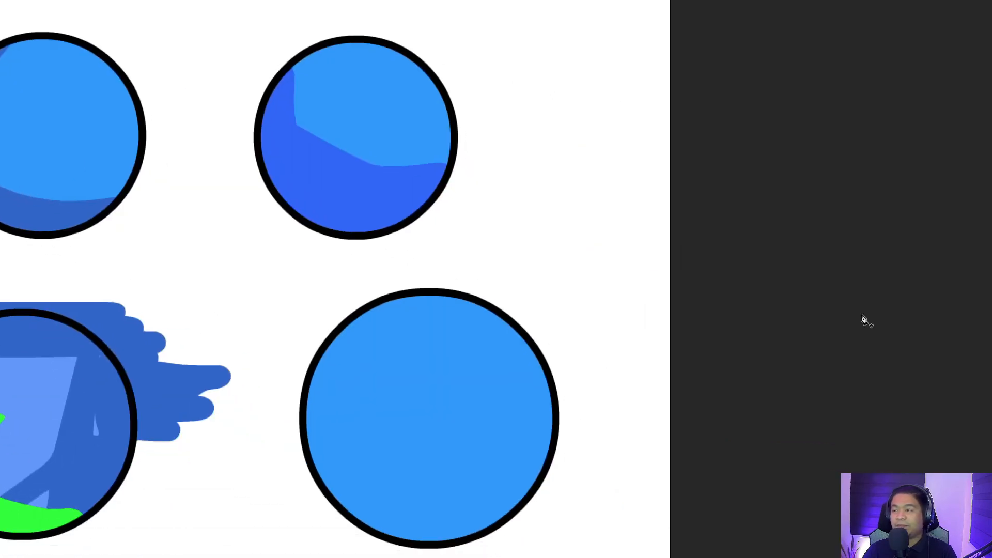
left_click(418, 265)
left_click_drag(340, 383, 359, 443)
left_click_drag(507, 476, 663, 481)
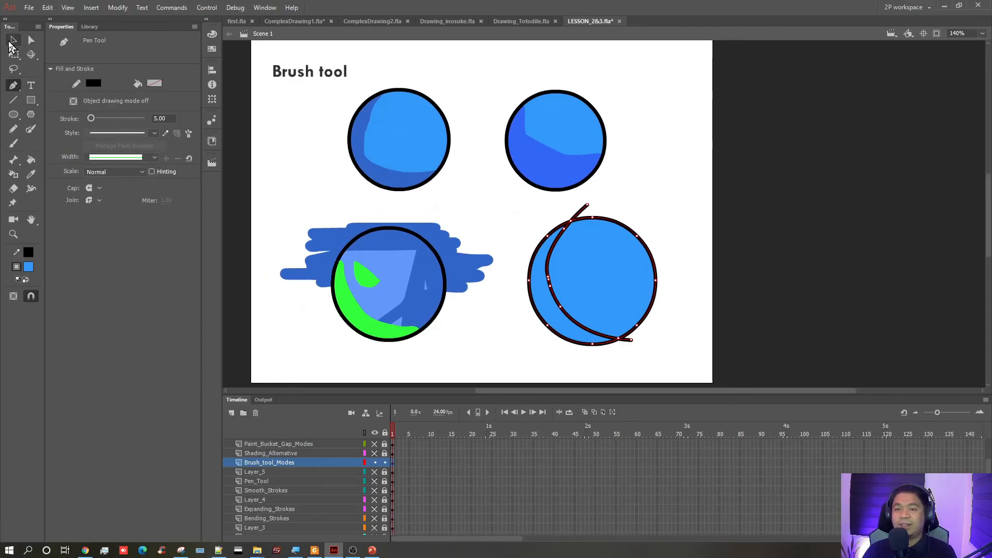
- Select the curve across the new circle with the Selection tool and smooth it
left_click(9, 44)
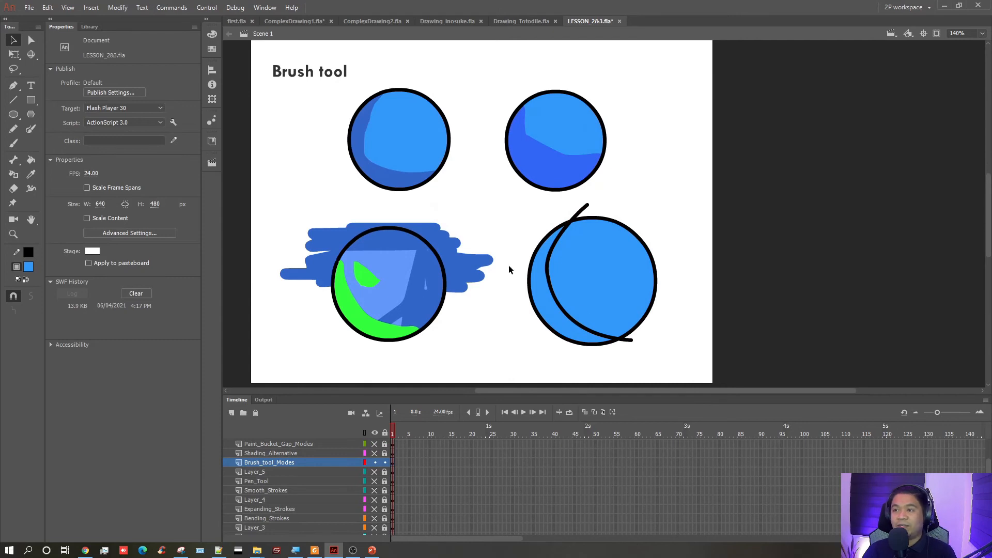
left_click(553, 256)
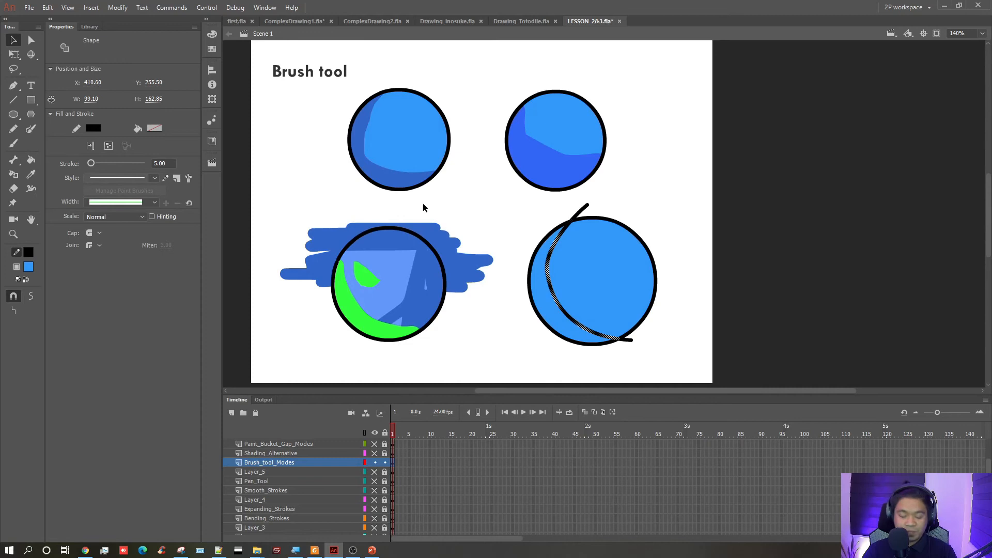
left_click(31, 296)
left_click(30, 297)
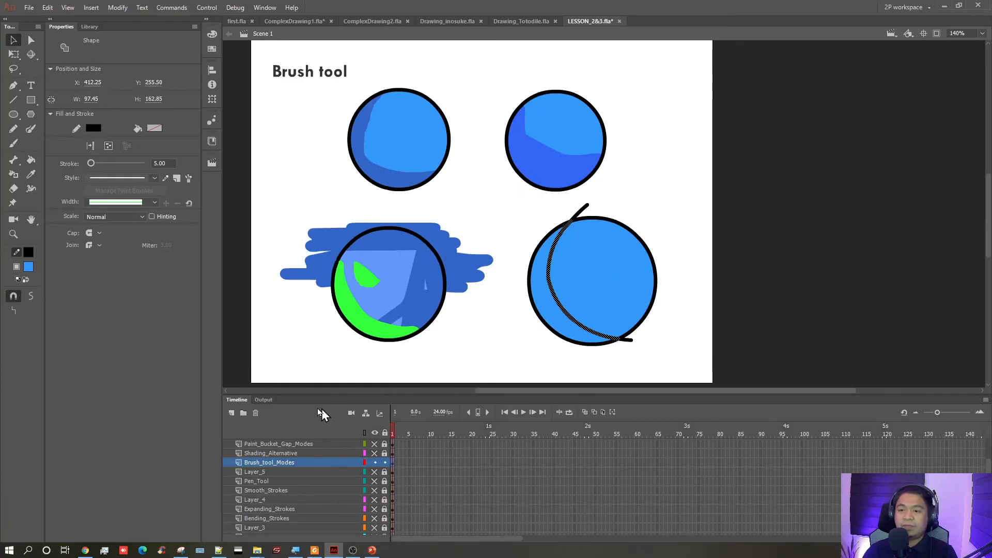
left_click(31, 296)
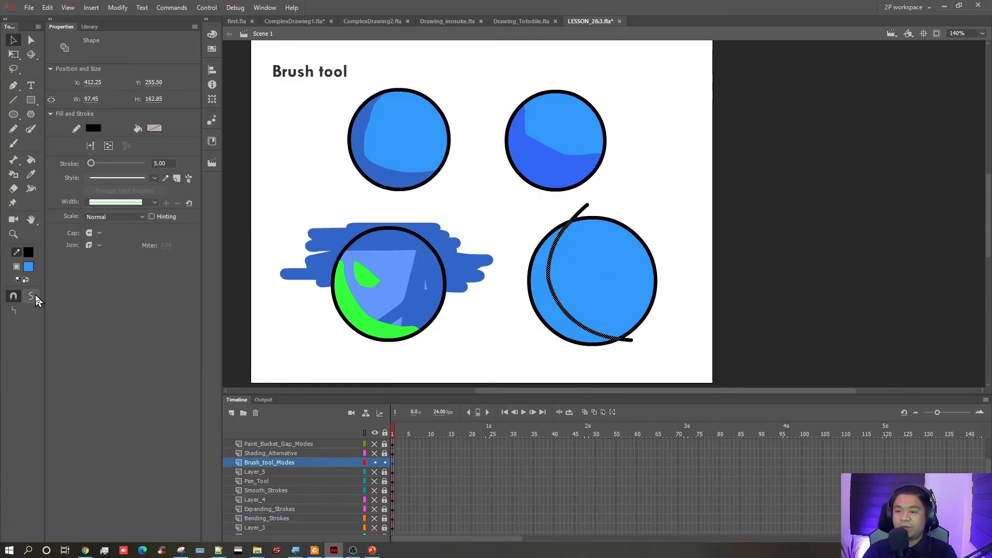
- Try moving the crescent-shaped fill left of the curve out of the circle and undo the move
left_click(483, 327)
left_click(547, 311)
left_click_drag(547, 311, 493, 342)
key("ctrl+z")
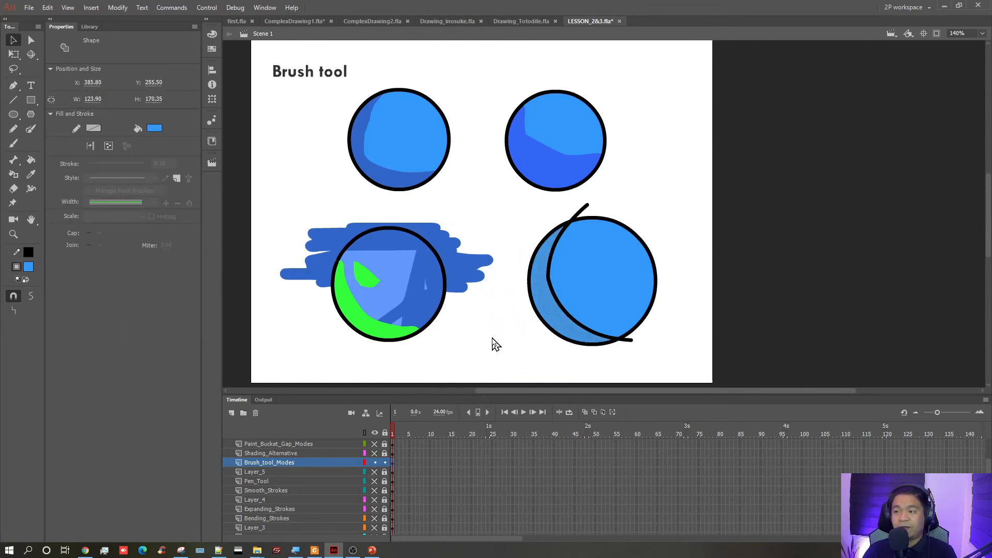
- Recolor the crescent left of the dividing curve with a darker blue, lowering the brightness of #3399FF in the Color Picker
left_click(505, 333)
left_click(544, 301)
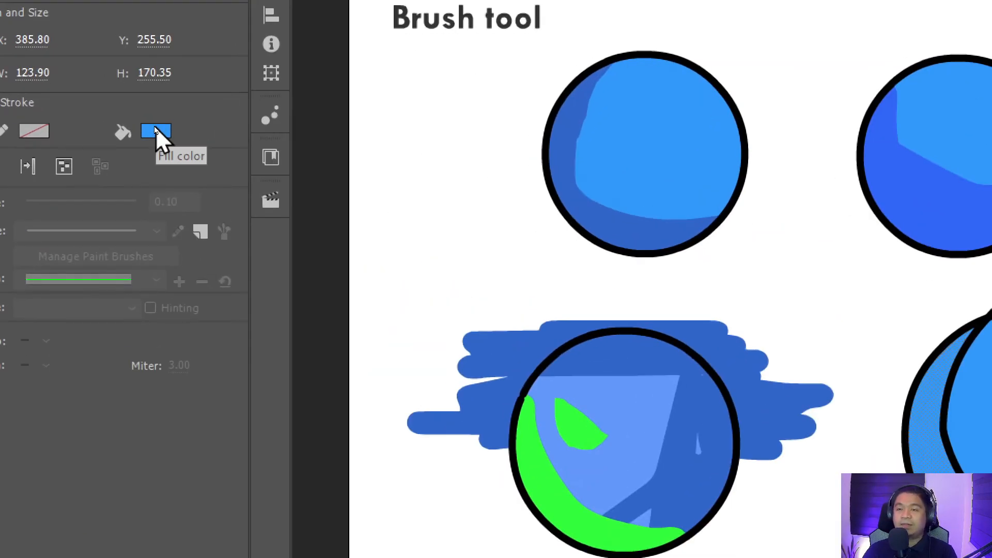
left_click(154, 128)
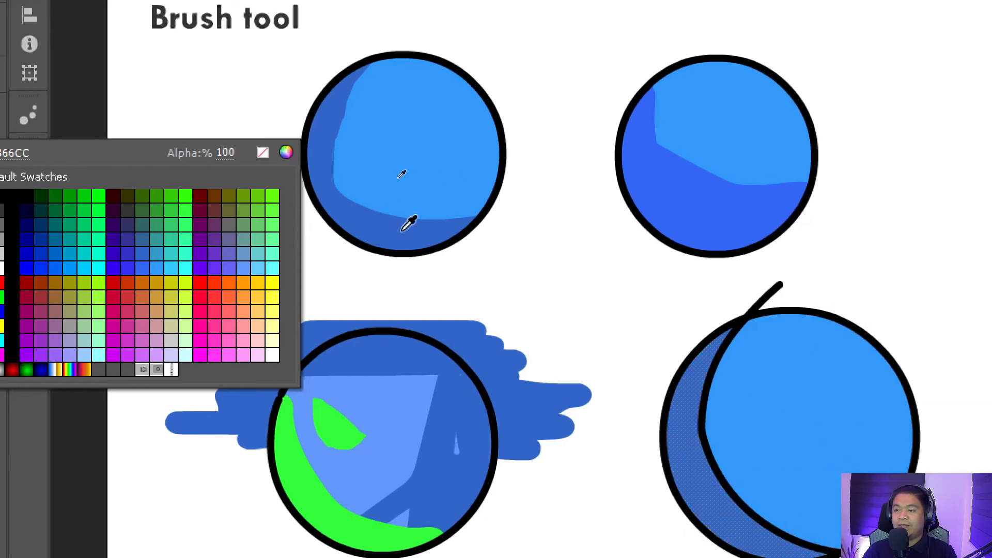
left_click(353, 148)
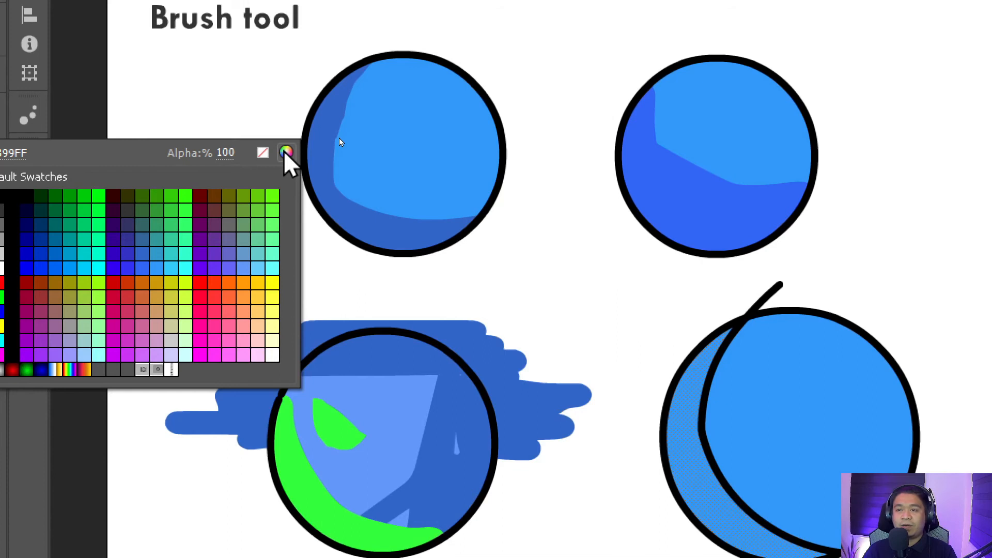
left_click(286, 152)
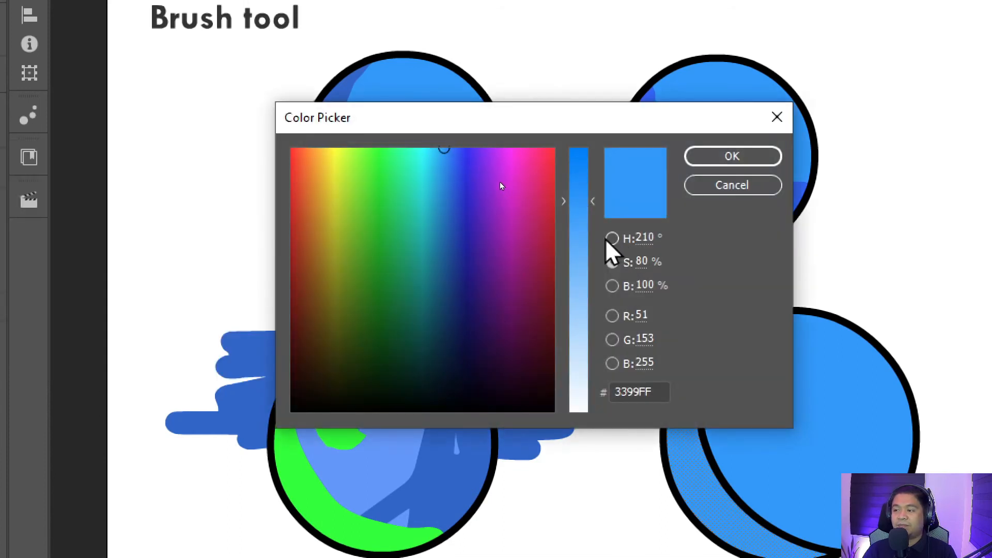
left_click(612, 286)
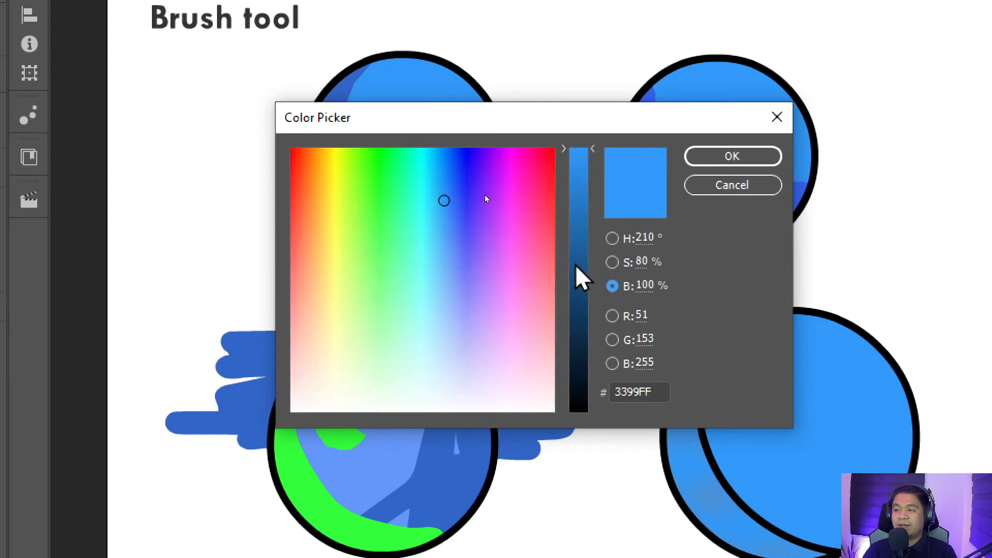
left_click_drag(565, 160, 569, 226)
left_click(706, 156)
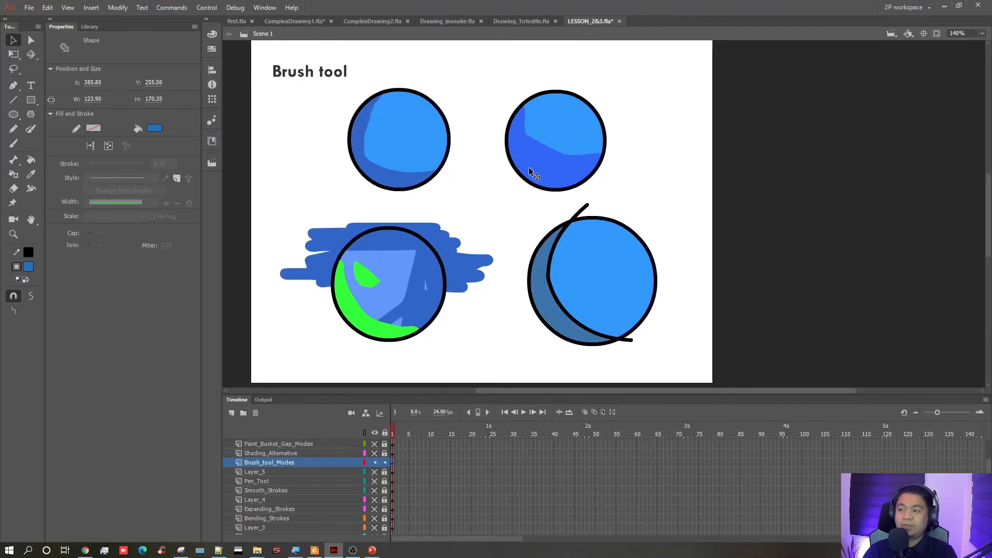
left_click(485, 222)
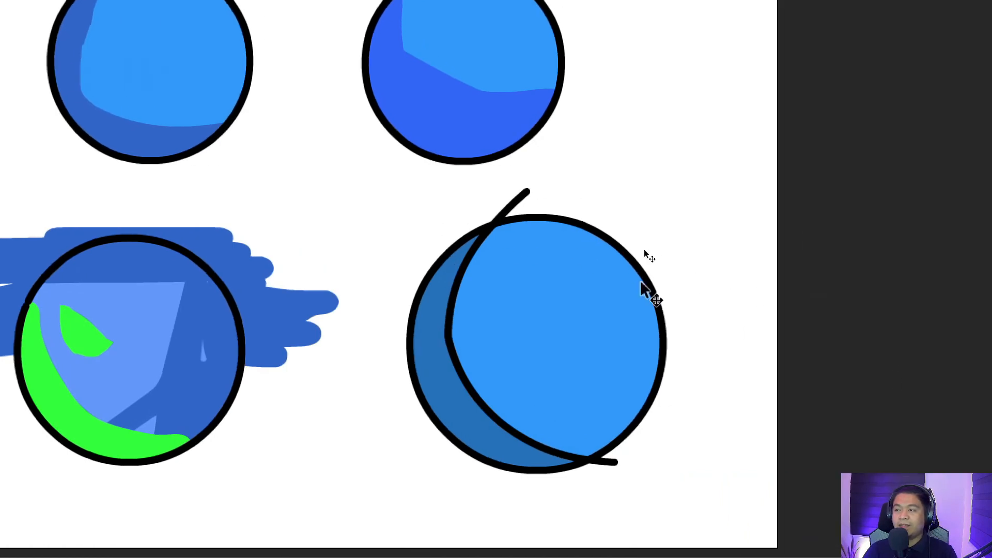
- Delete the segments of the dividing curve that lie inside the circle, leaving only the two-tone fill there
left_click(471, 260)
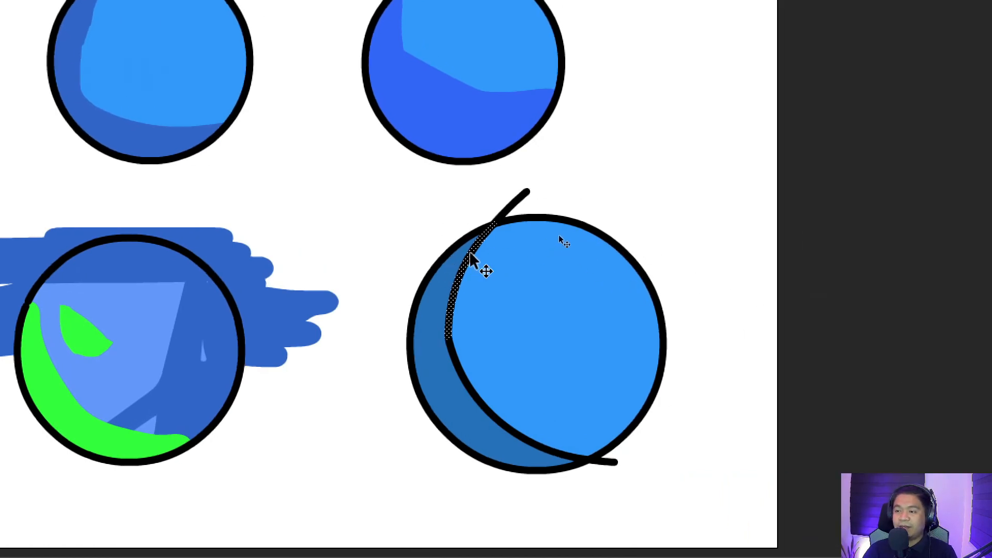
key("Delete")
left_click(454, 353)
key("Delete")
left_click(446, 339)
key("Delete")
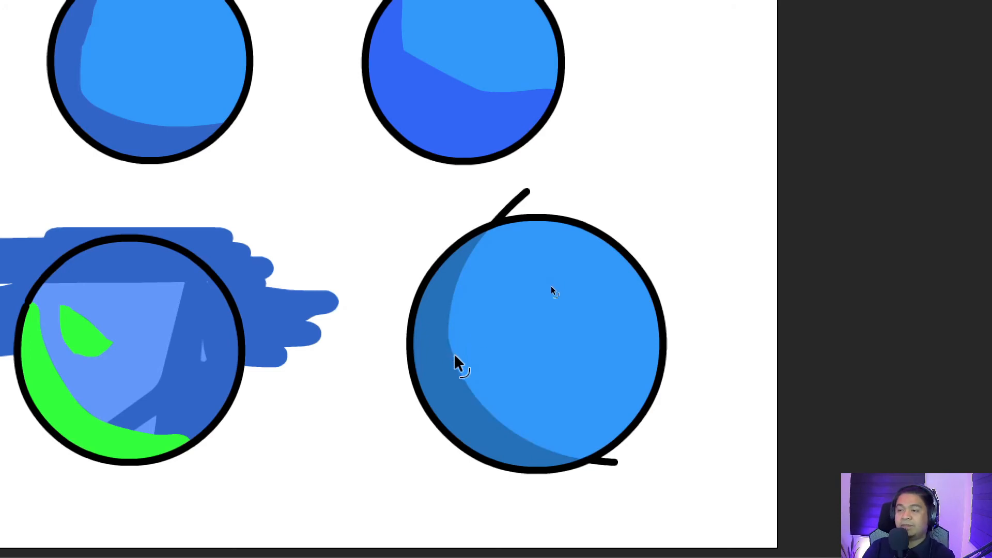
- Delete the two leftover curve ends sticking out past the circle's outline
left_click(608, 456)
key("Delete")
left_click(514, 197)
key("Delete")
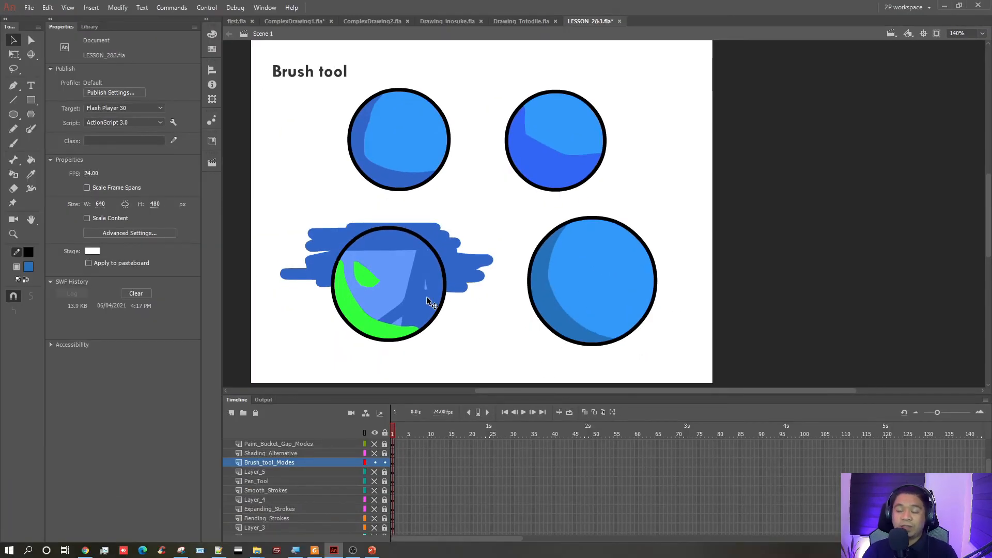
- Hide and lock the Brush_tool_Modes layer, show and unlock the Shading_Alternative layer, and inspect the highlight on its shaded circle
left_click(375, 462)
left_click(376, 455)
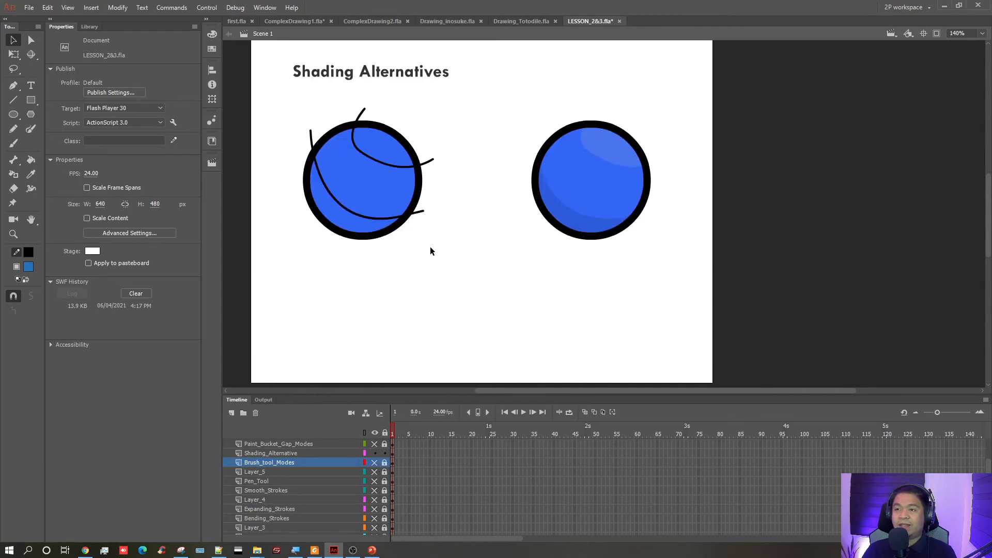
scroll(451, 215, "up", 3)
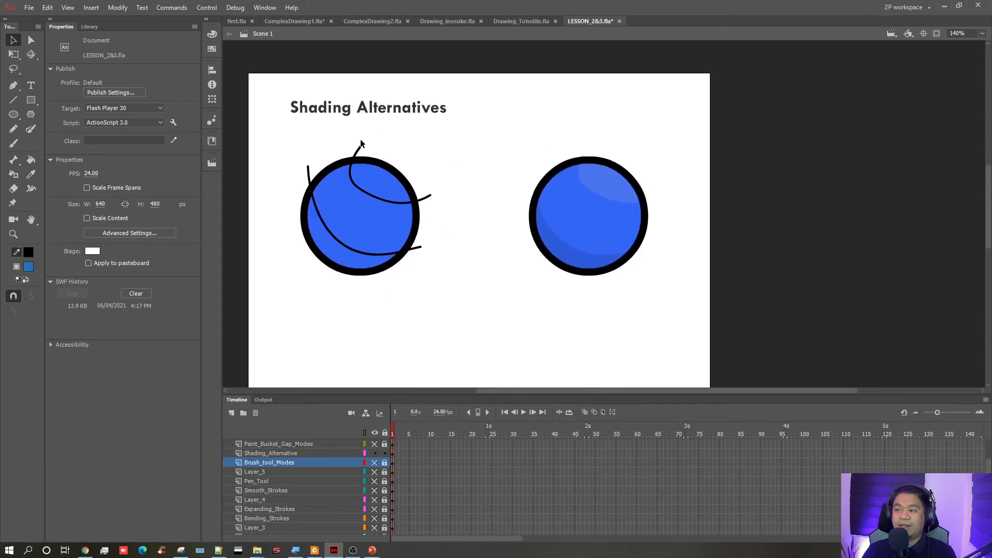
left_click(592, 186)
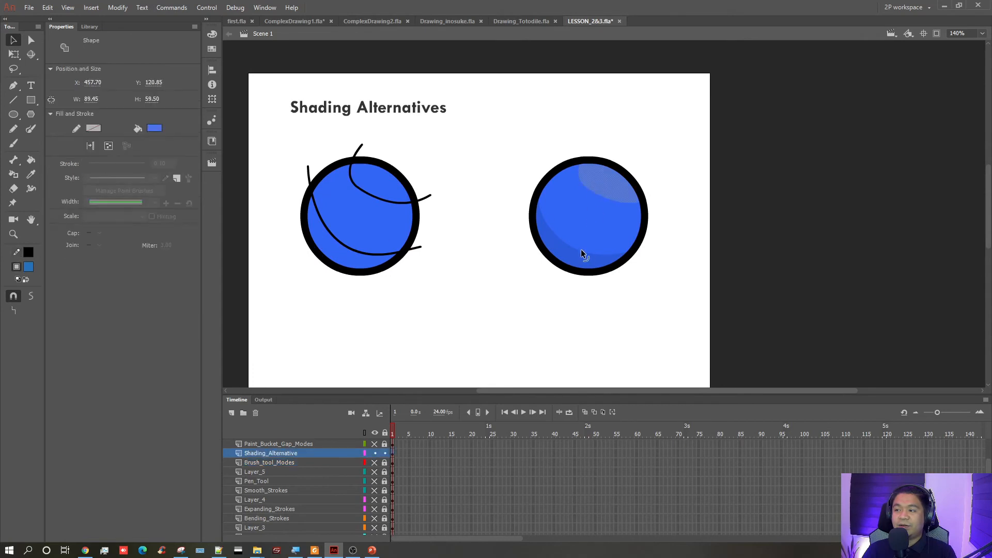
left_click(437, 287)
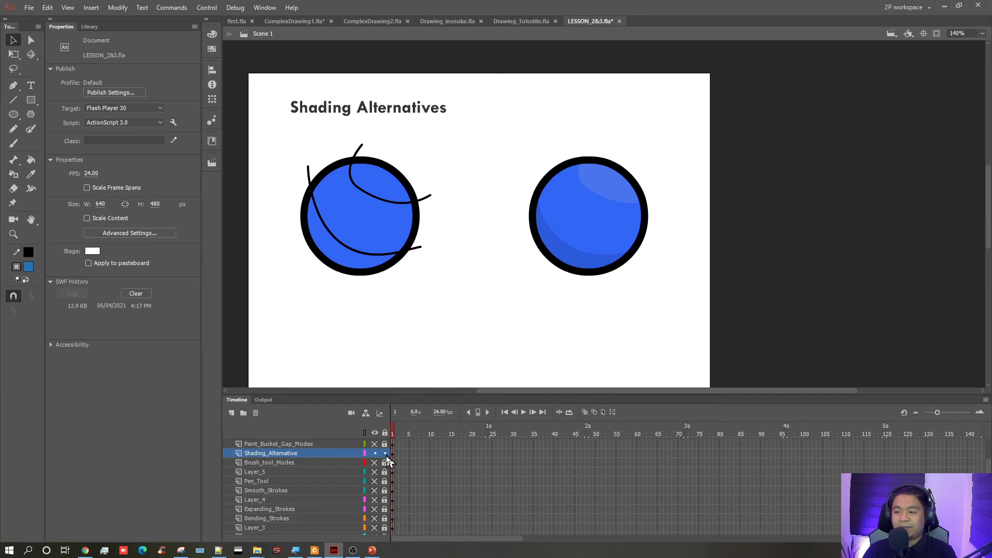
- Lock and hide the Shading_Alternative layer, then show, unlock and activate the Paint_Bucket_Gap_Modes layer
left_click(384, 453)
left_click(374, 453)
left_click(374, 444)
left_click(384, 444)
left_click_drag(413, 306, 396, 293)
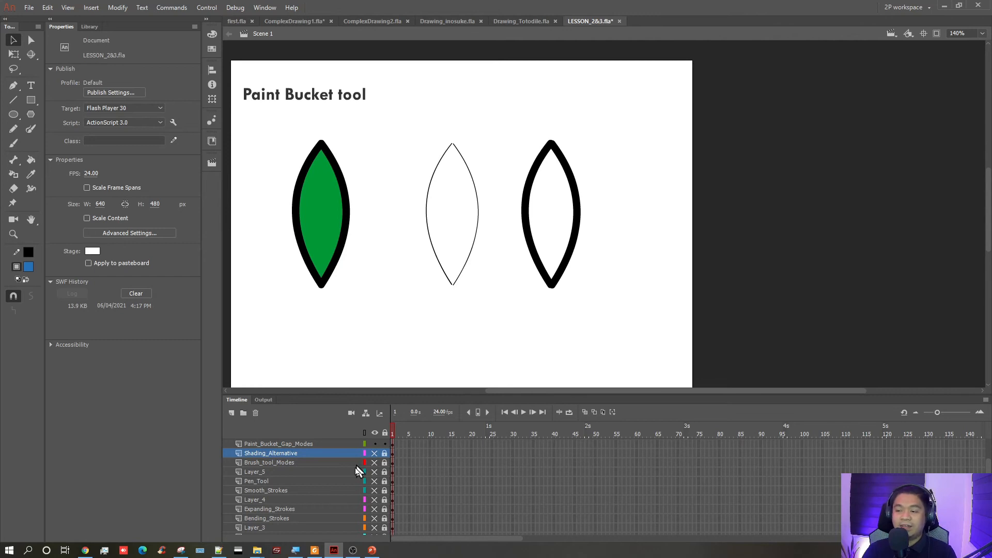
scroll(355, 472, "up", 2)
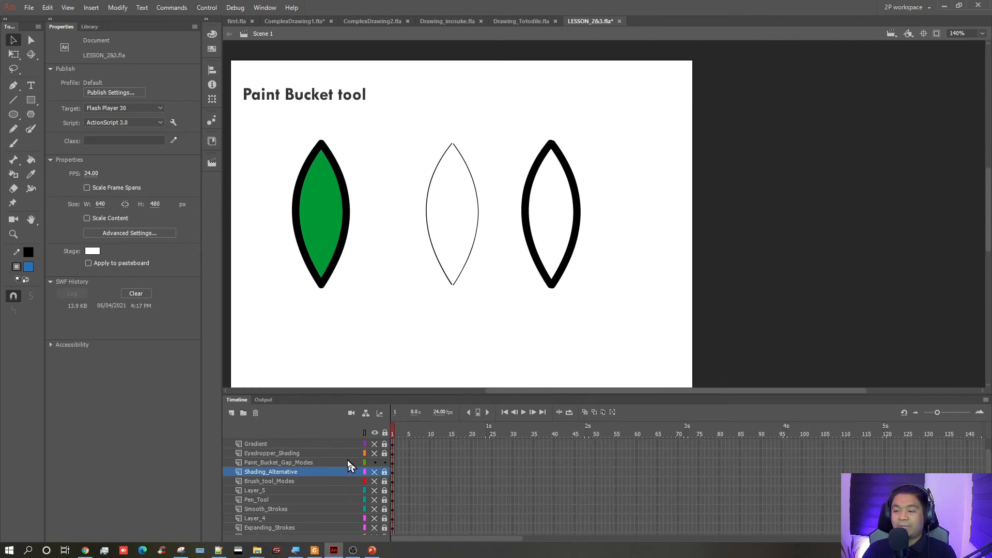
left_click(349, 463)
left_click(370, 319)
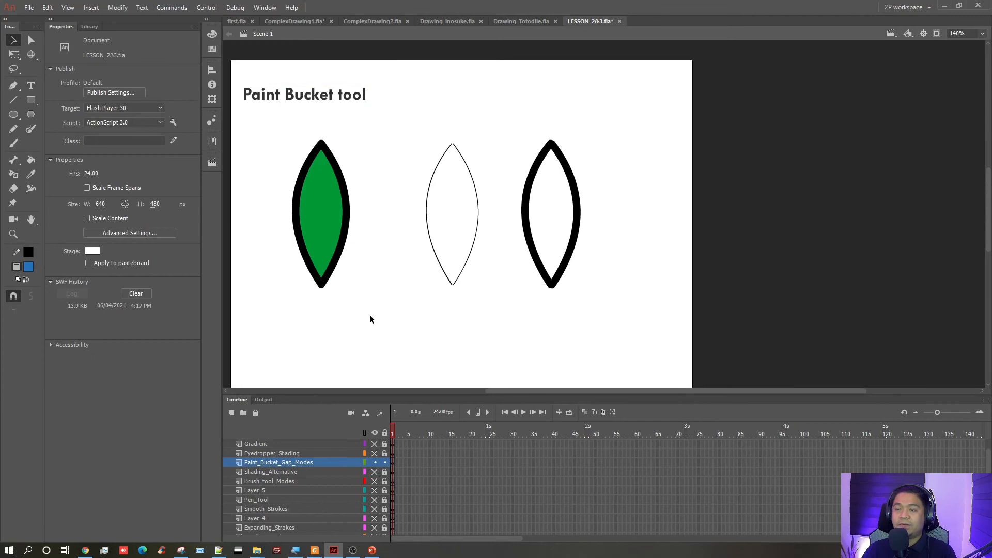
left_click_drag(370, 315, 372, 308)
left_click_drag(283, 117, 383, 336)
left_click(387, 287)
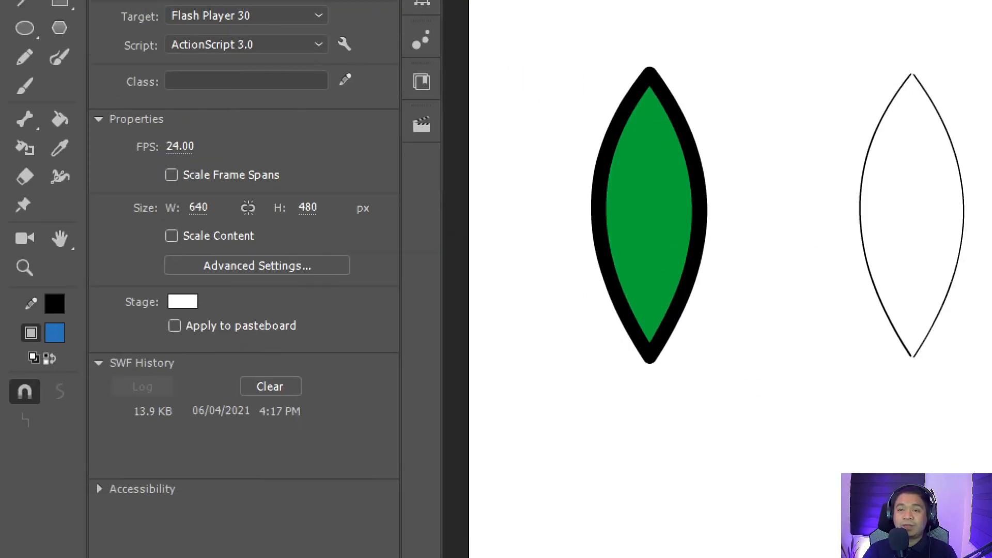
- Try filling the green leaf with #0099FF using the Paint Bucket tool and undo the fill
left_click(57, 126)
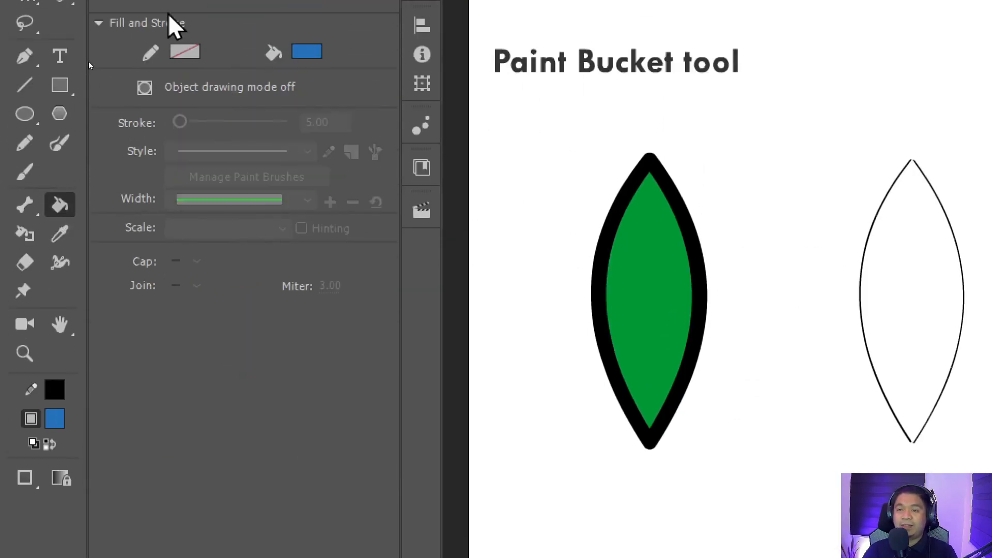
left_click(313, 81)
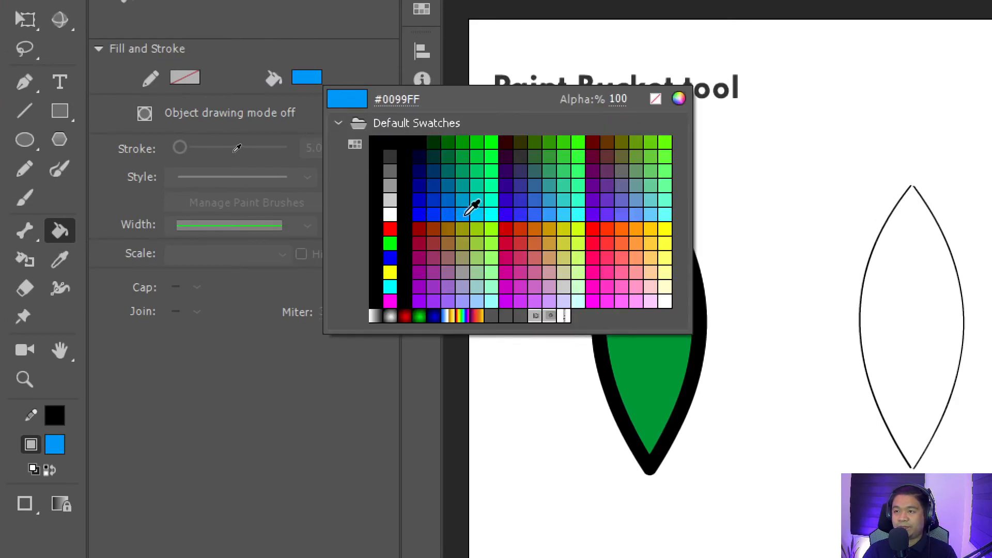
left_click(471, 206)
left_click(660, 312)
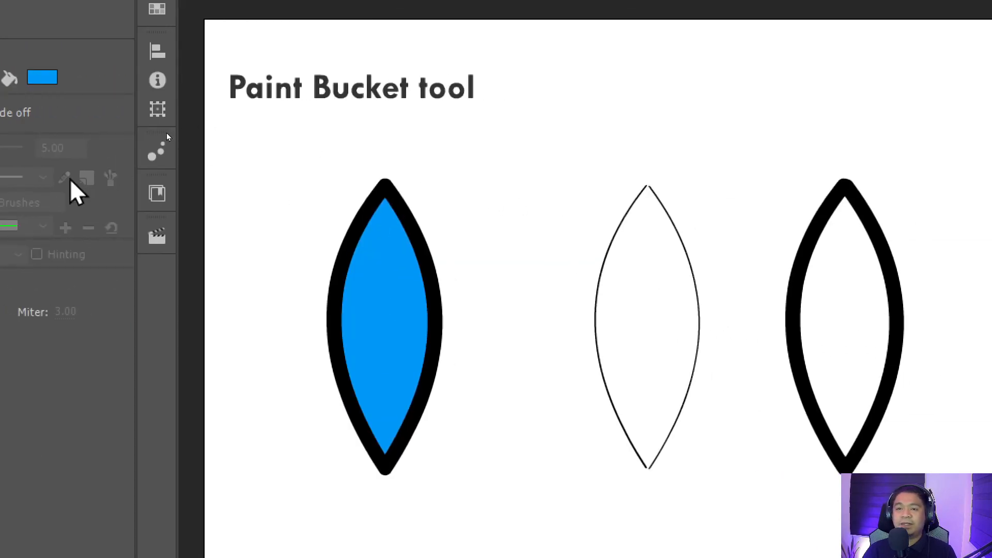
key("ctrl+z")
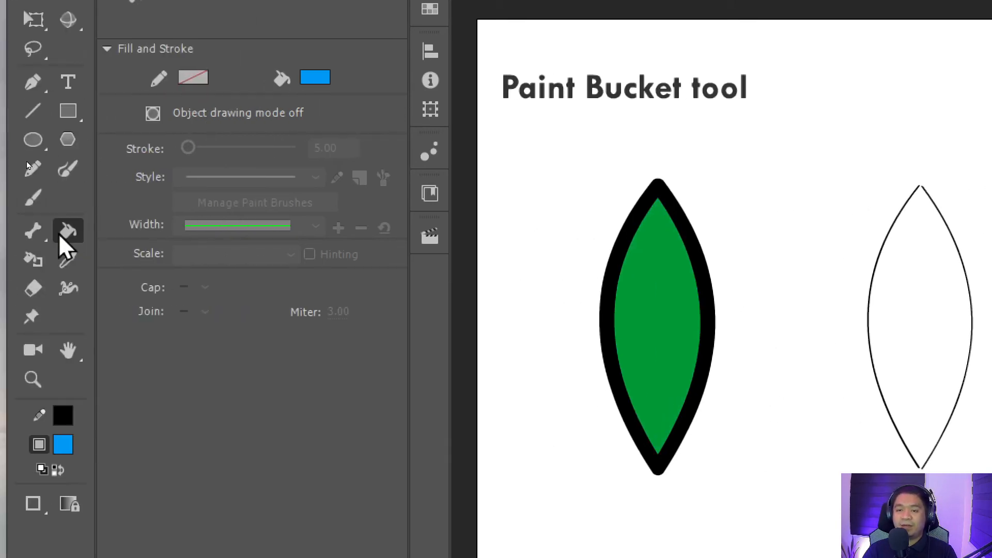
- Set the Paint Bucket's fill color to #3399FF
left_click(314, 78)
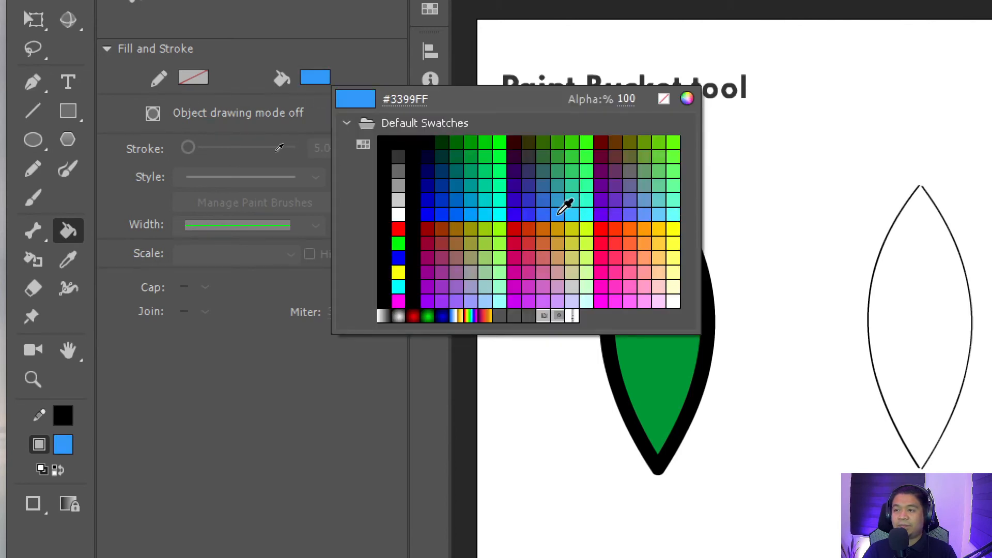
left_click(566, 206)
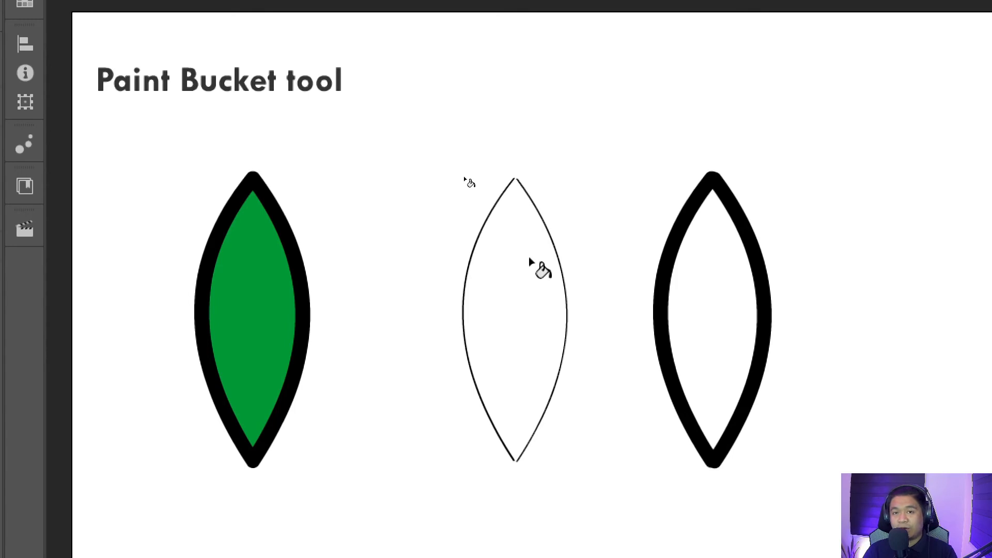
- Close the gap at the top tip of the thin leaf outline by joining its two curve ends with the Selection tool
key("ctrl+equal")
key("ctrl+equal")
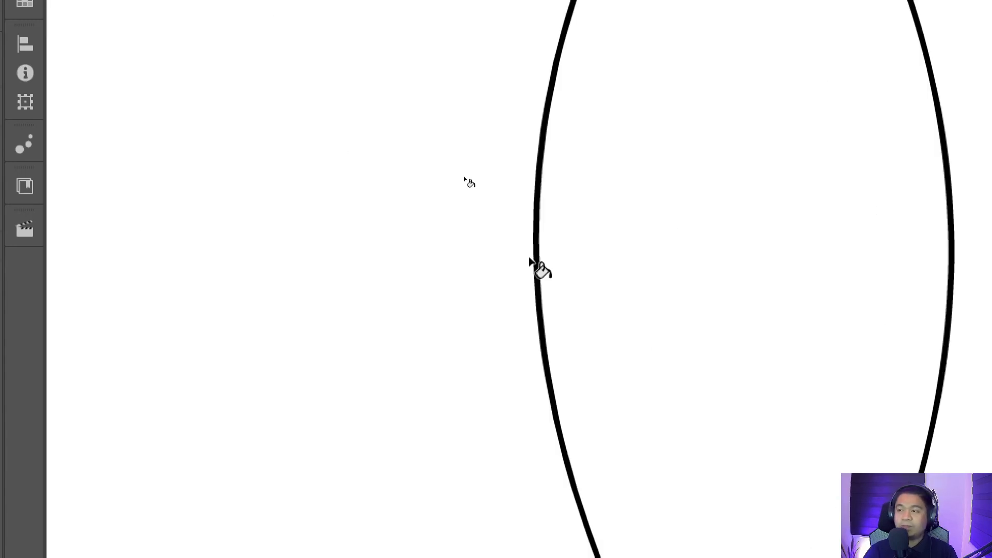
left_click_drag(841, 184, 440, 487)
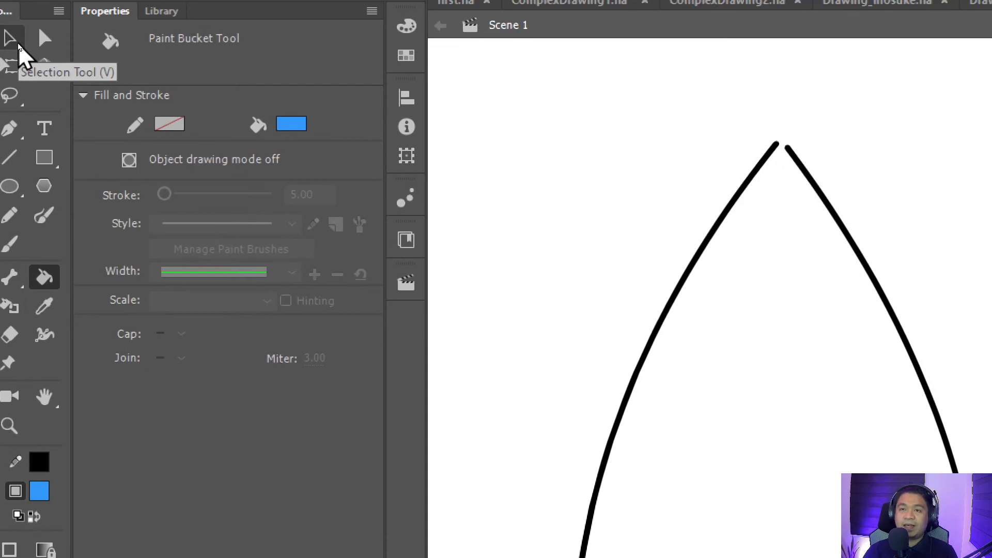
left_click(17, 43)
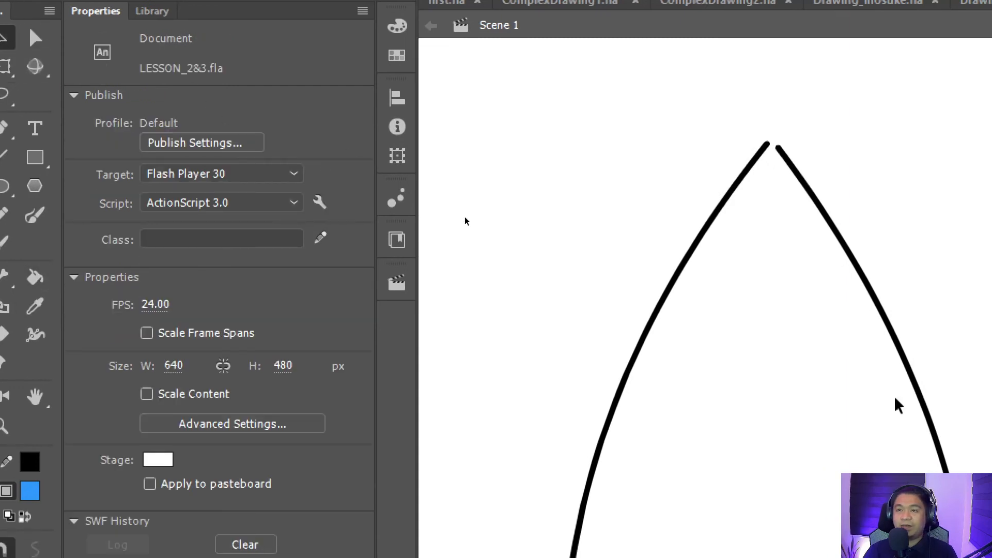
mouse_move(599, 170)
left_mouse_down()
mouse_move(325, 101)
mouse_move(582, 332)
mouse_move(864, 410)
left_mouse_up()
mouse_move(643, 275)
left_mouse_down()
mouse_move(662, 381)
mouse_move(678, 397)
left_mouse_up()
left_click_drag(534, 182, 508, 171)
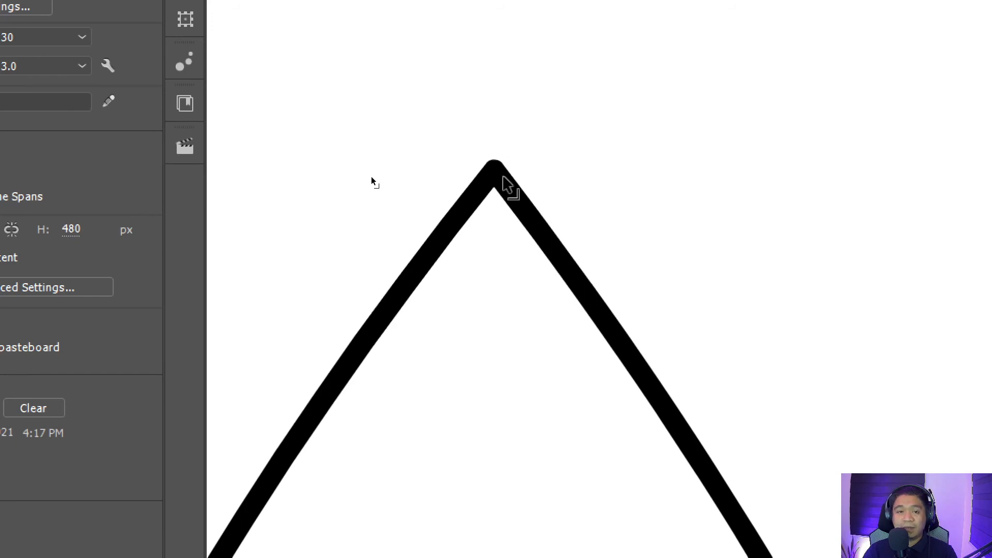
- Check the bottom tip of the thin leaf outline and set the Paint Bucket tool's gap size to Close Small Gaps
scroll(391, 325, "up", 10)
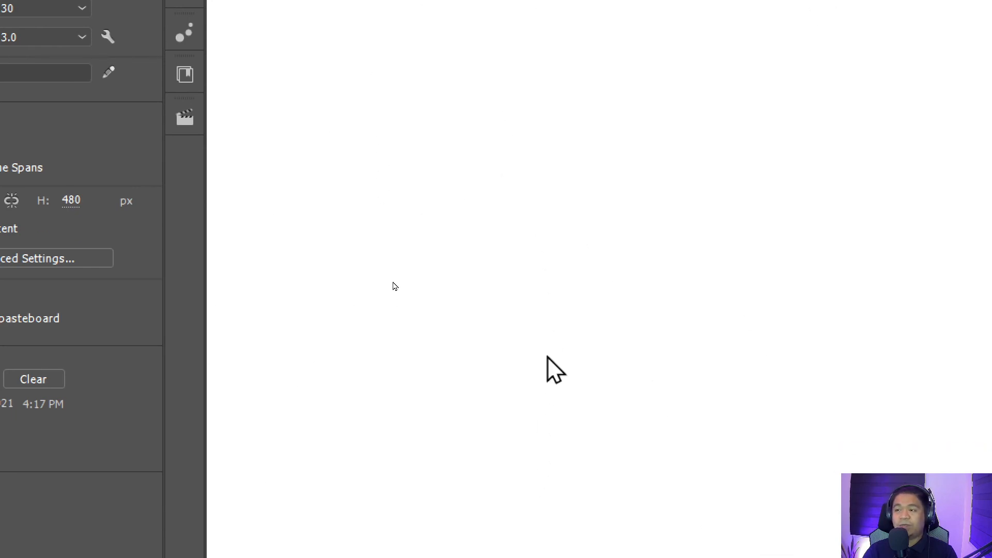
left_click_drag(495, 425, 516, 439)
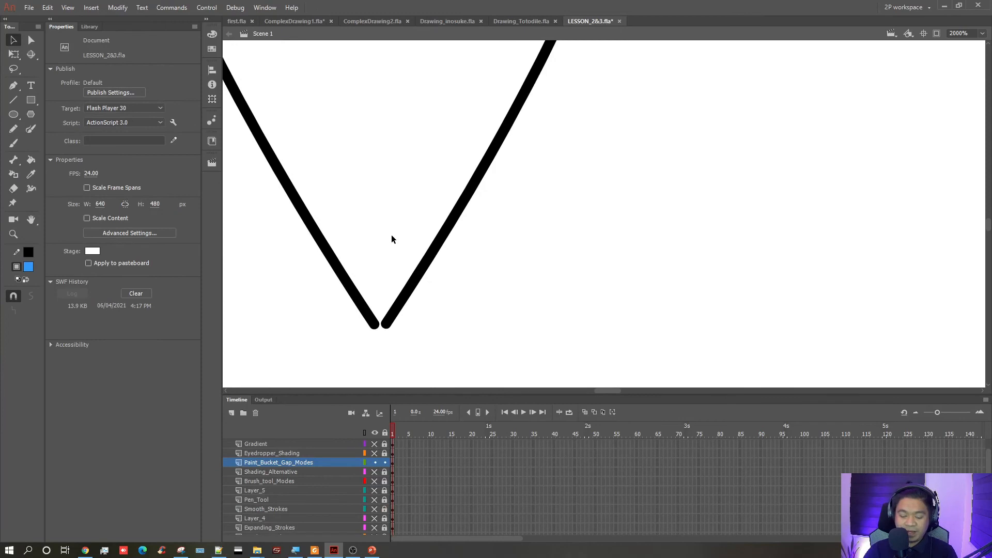
scroll(392, 239, "down", 5)
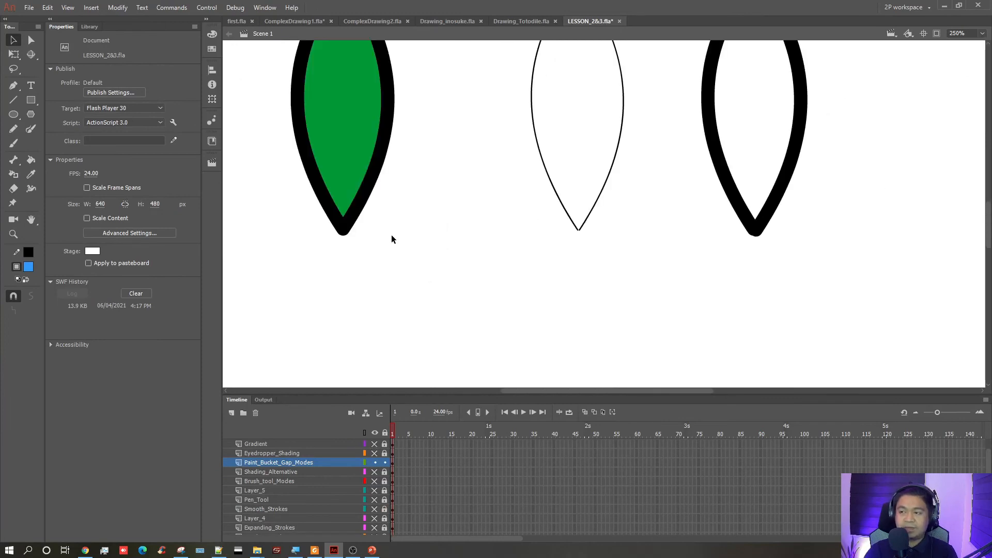
left_click_drag(422, 177, 348, 263)
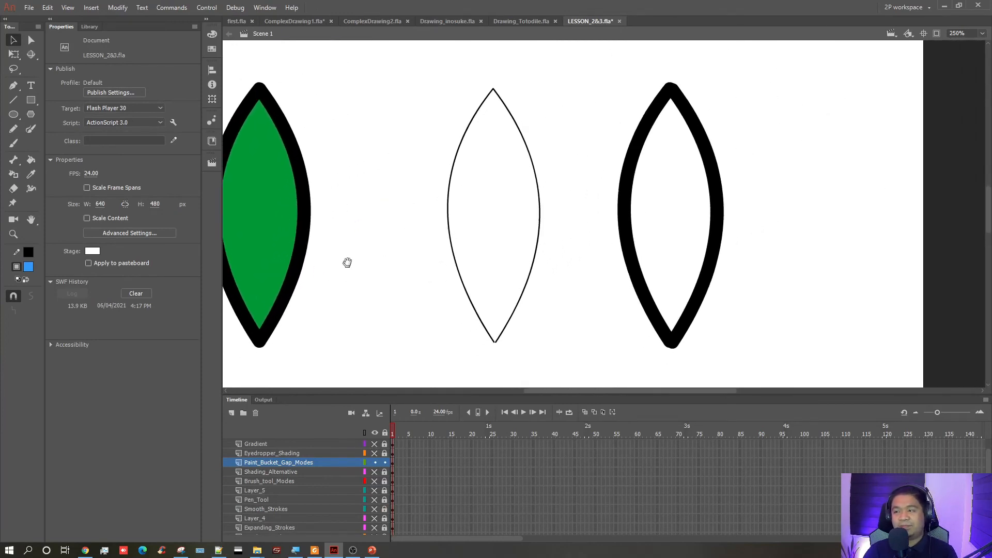
left_click(30, 160)
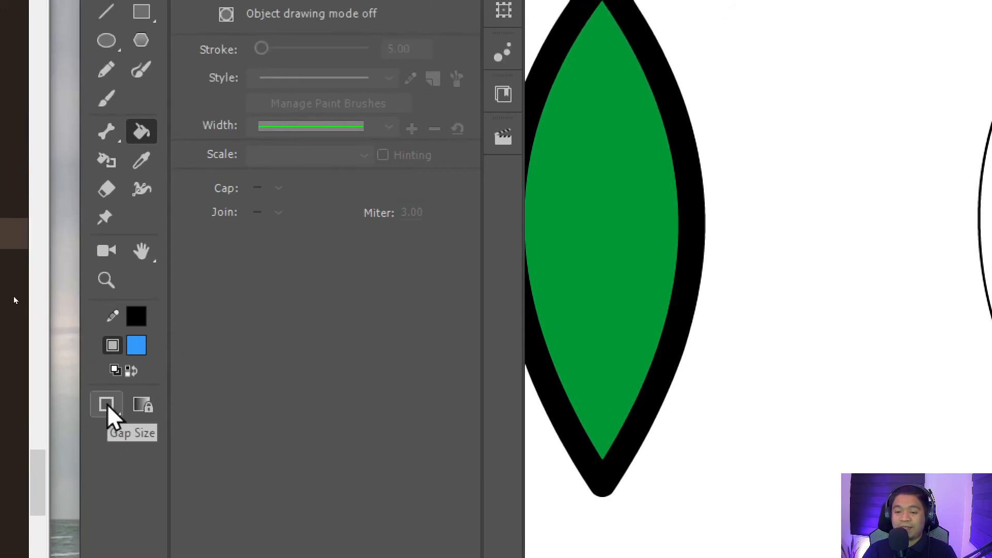
left_click(107, 405)
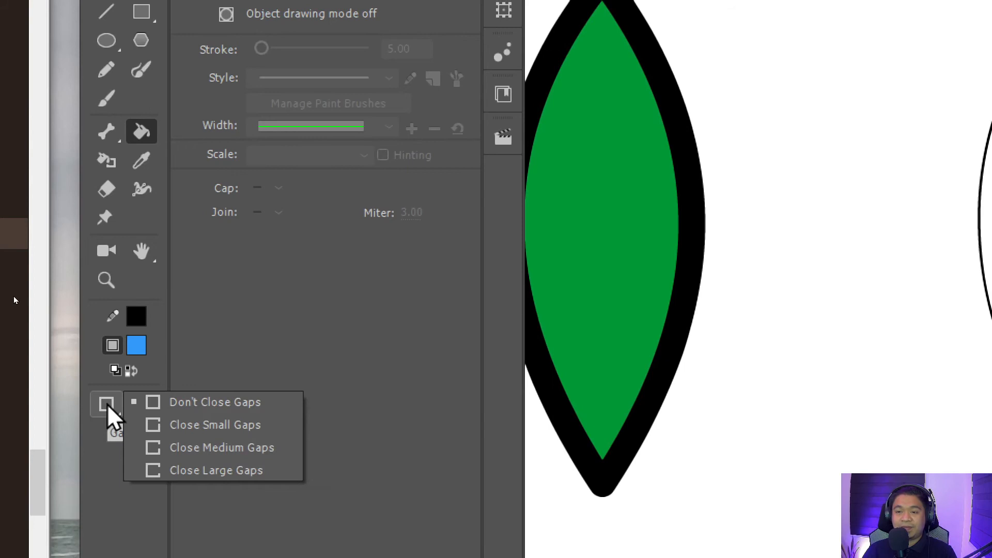
left_click(218, 426)
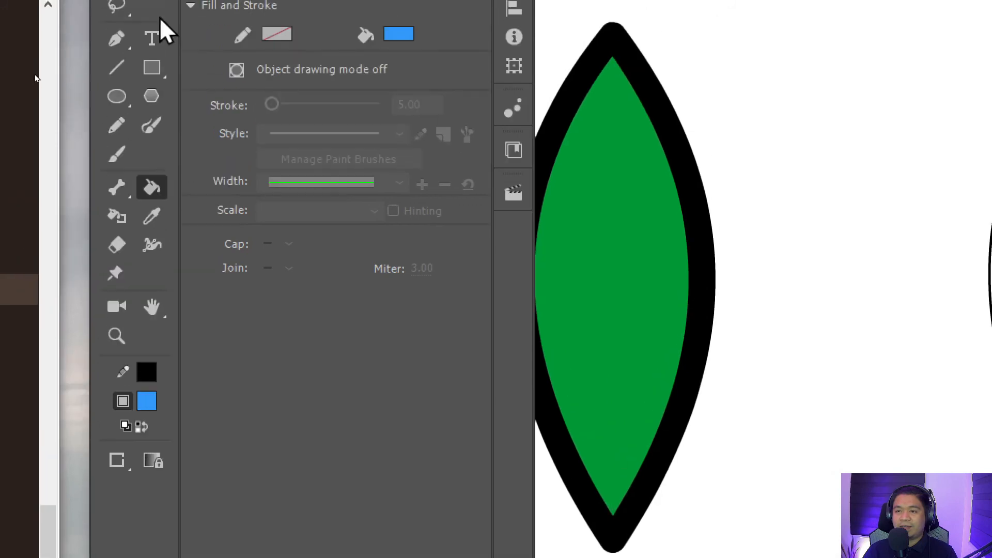
- Set the Paint Bucket tool's gap size to Close Large Gaps
left_click(122, 399)
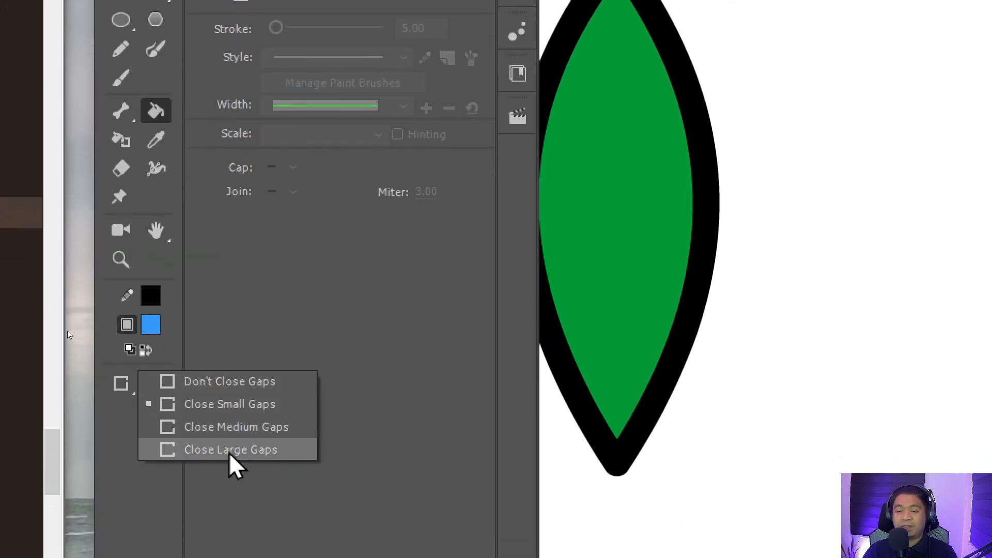
left_click(228, 450)
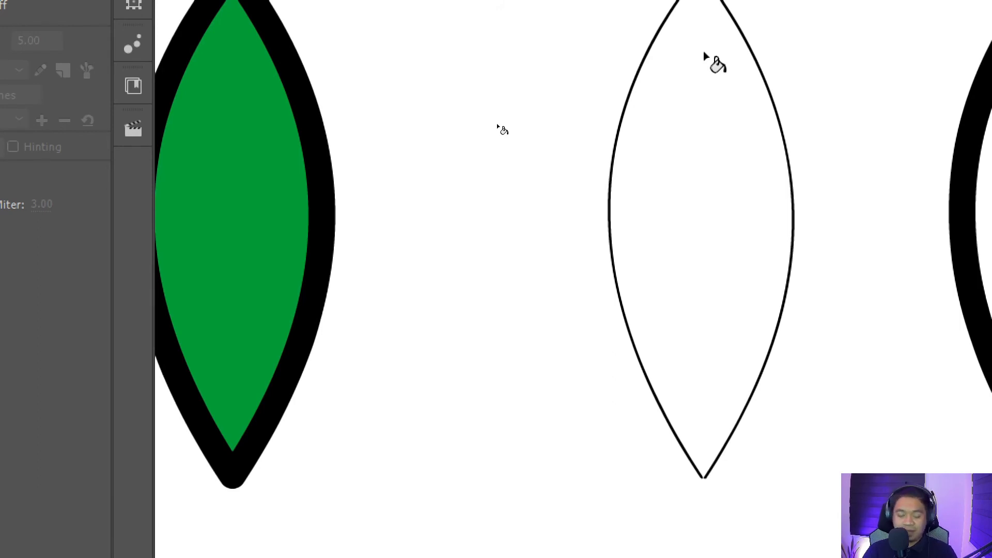
- Close the gap at the bottom tip of the thin leaf outline by joining its two curve ends
key("v")
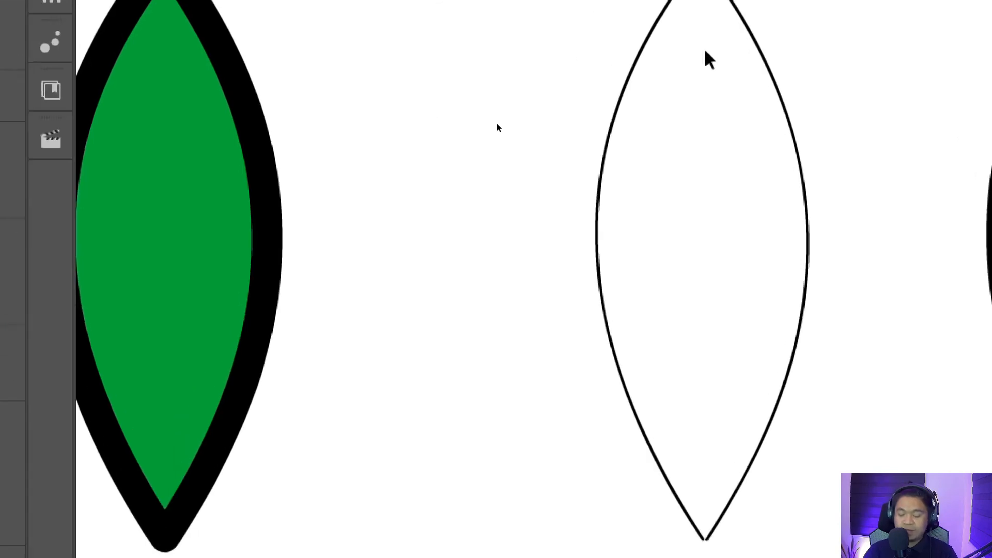
left_click_drag(728, 187, 544, 117)
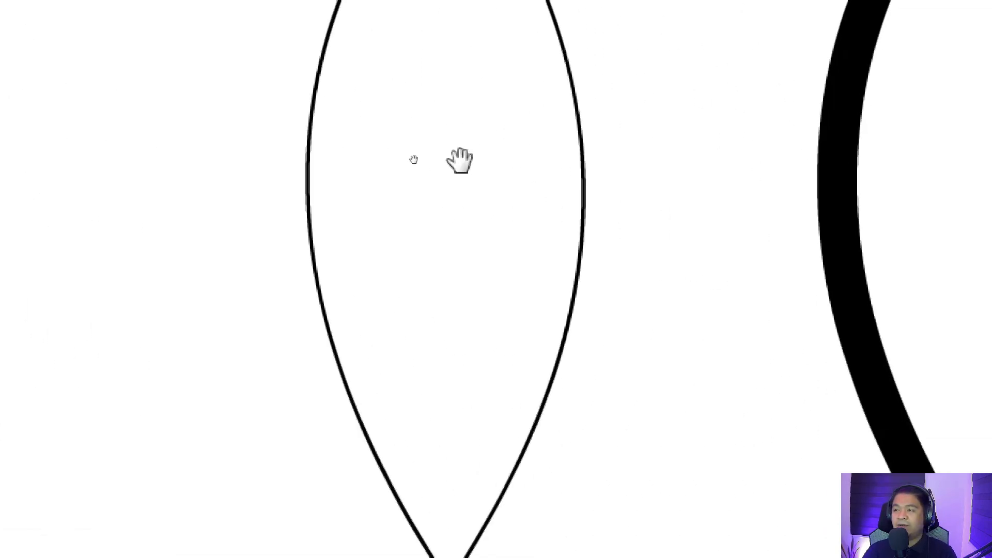
left_click_drag(460, 160, 327, 20)
key("ctrl+plus")
left_click_drag(282, 128, 931, 80)
left_click_drag(262, 441, 418, 299)
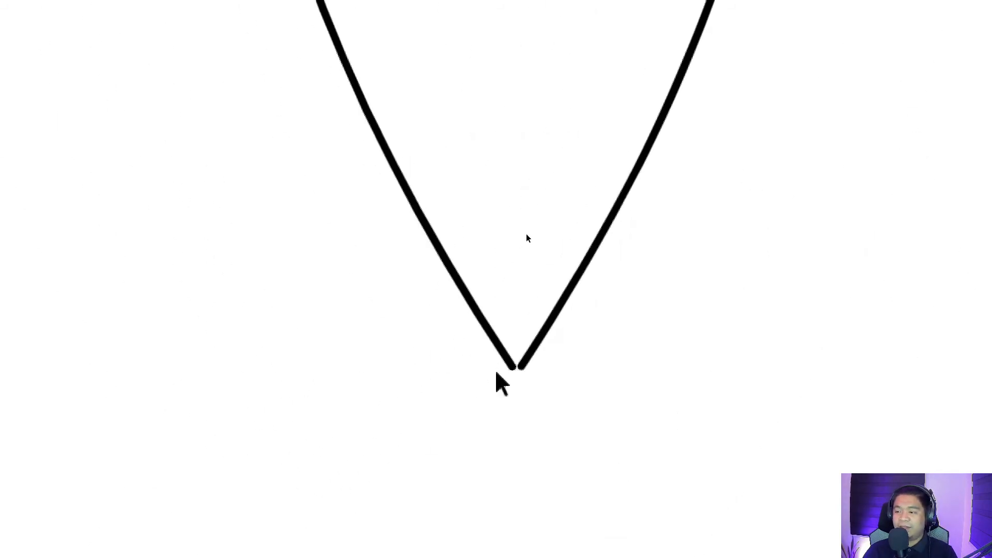
key("ctrl+j")
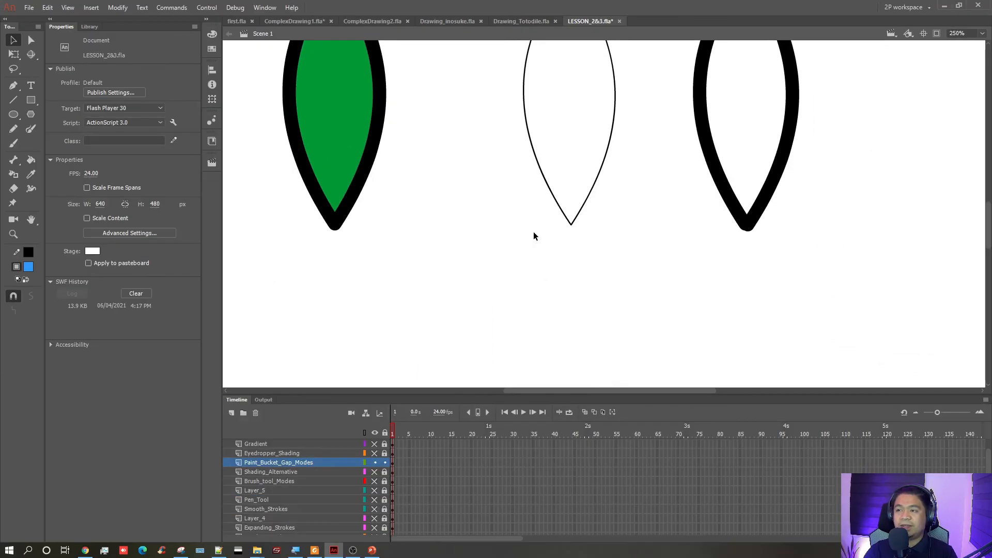
left_click_drag(481, 148, 373, 251)
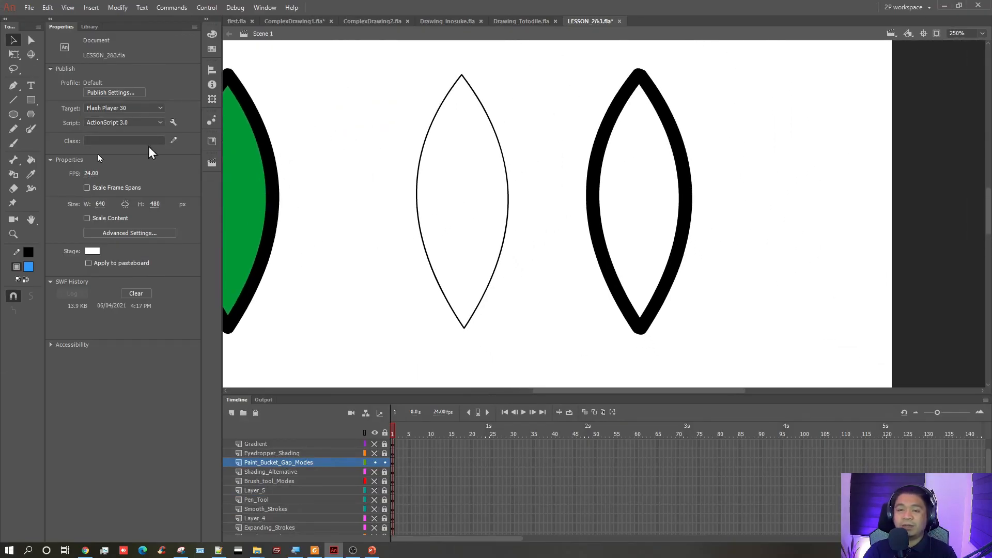
- Try filling the thin leaf outline with blue using the Paint Bucket tool and undo the fill
left_click(31, 159)
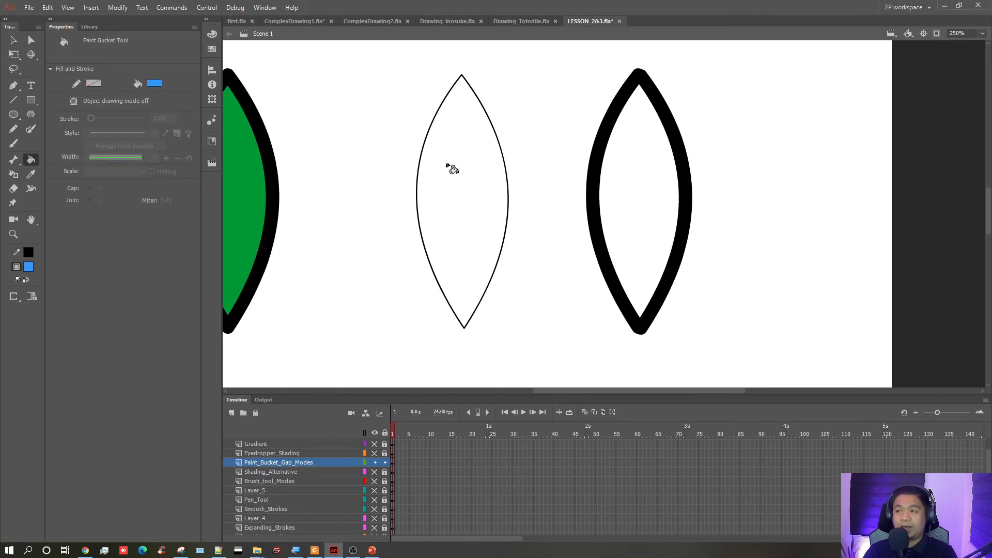
left_click(452, 169)
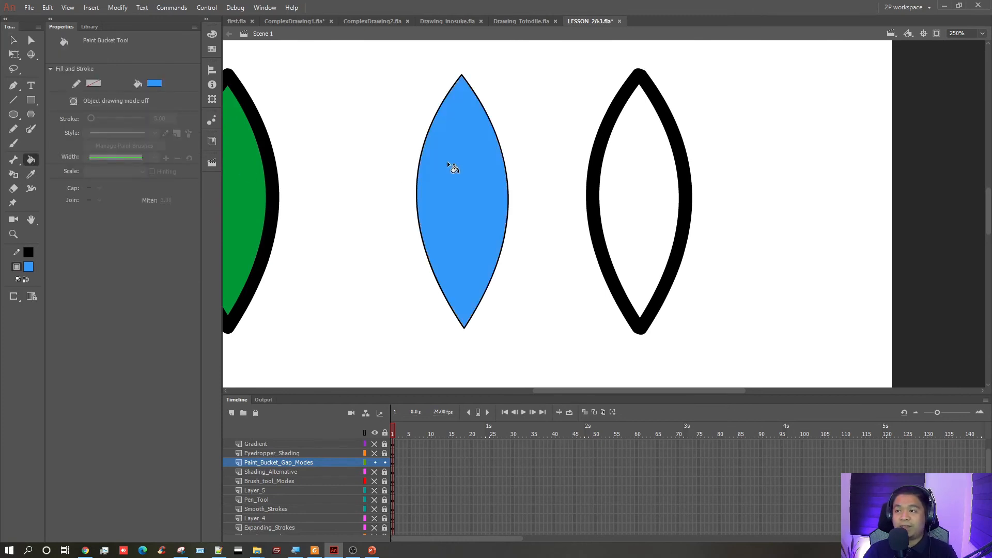
key("ctrl+z")
- Set the Paint Bucket's gap size to Don't Close Gaps and fill the thin leaf outline with blue
left_click(14, 297)
left_click(44, 295)
left_click(461, 186)
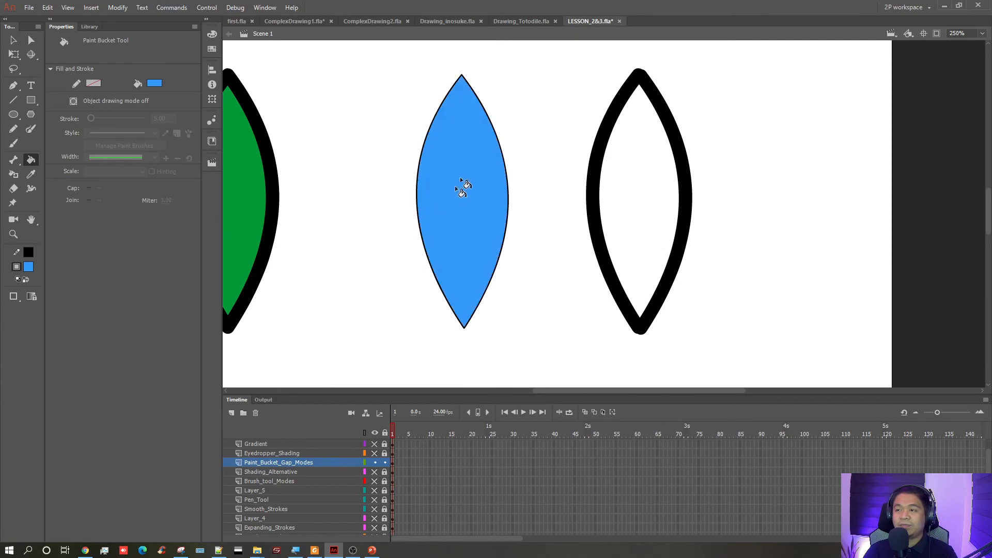
left_click_drag(365, 161, 478, 186)
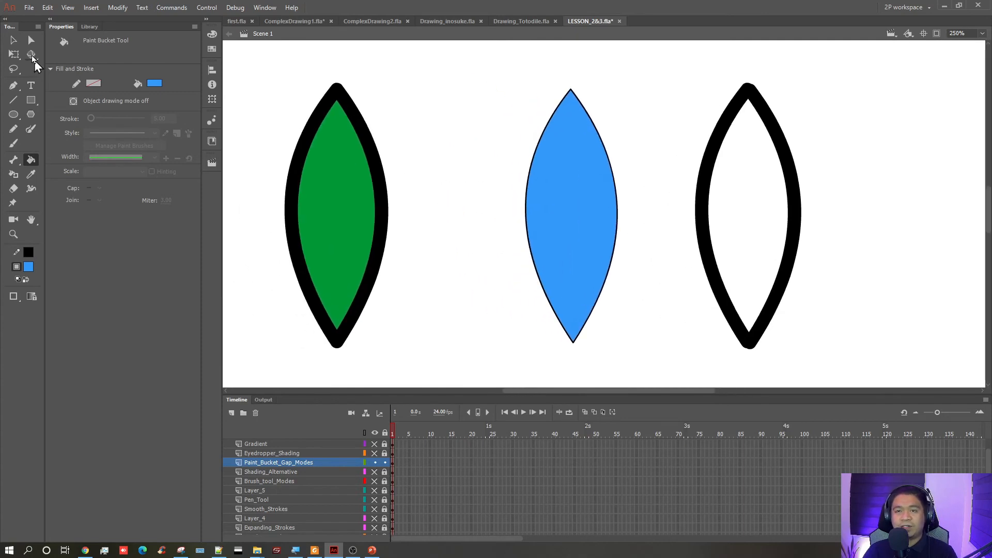
- Hide the Paint_Bucket_Gap_Modes layer, show and unlock the Eyedropper_Shading layer instead, and save the file
left_click(13, 40)
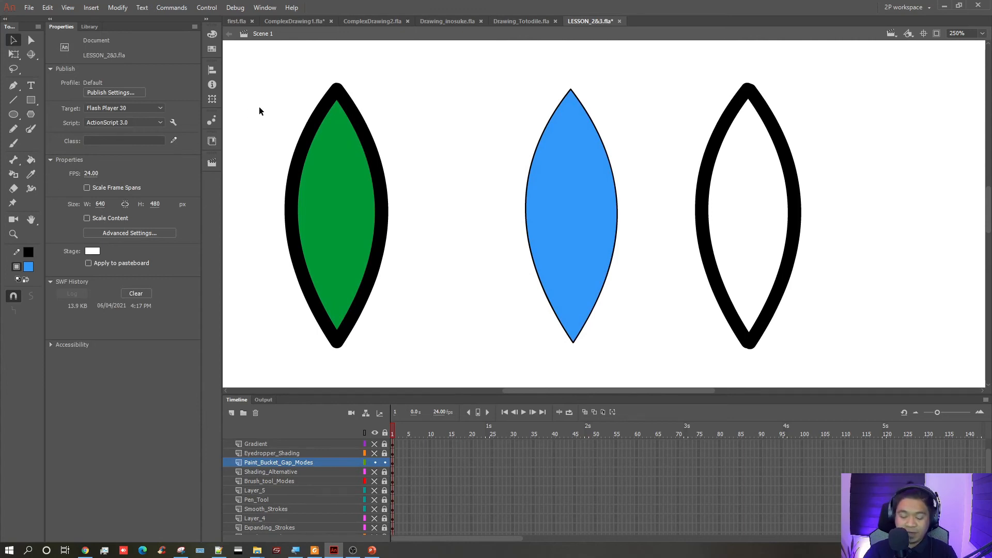
key("ctrl+minus")
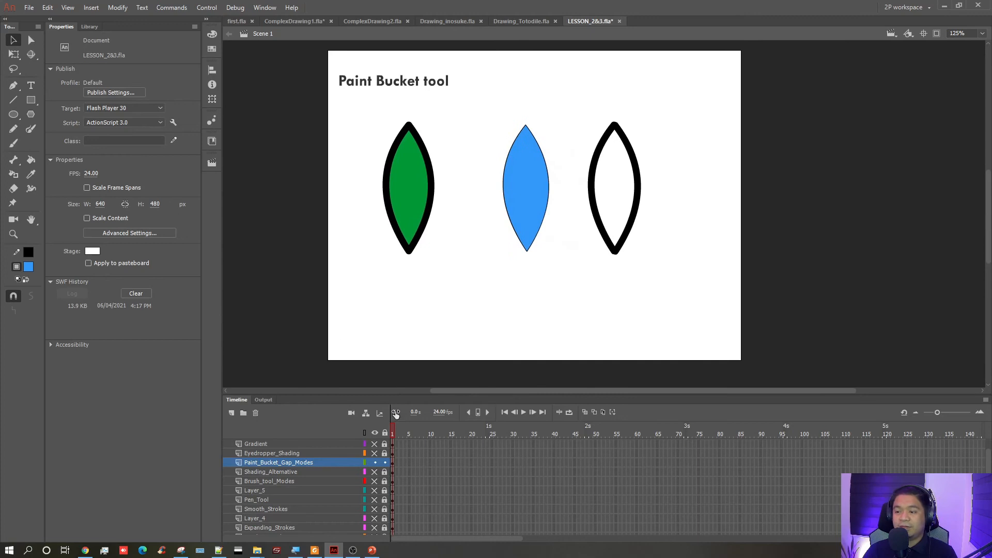
left_click(374, 462)
left_click(374, 453)
left_click(384, 453)
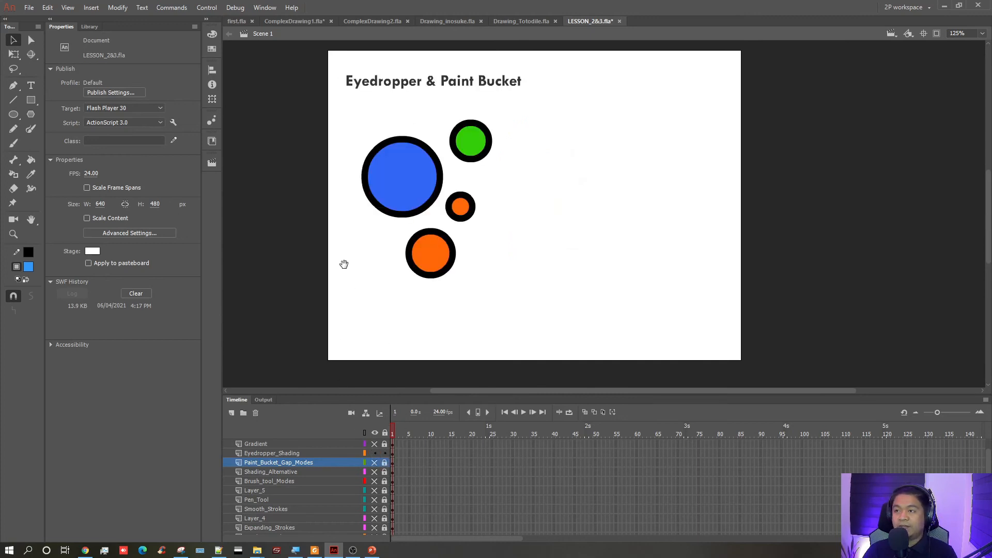
left_click_drag(344, 264, 314, 283)
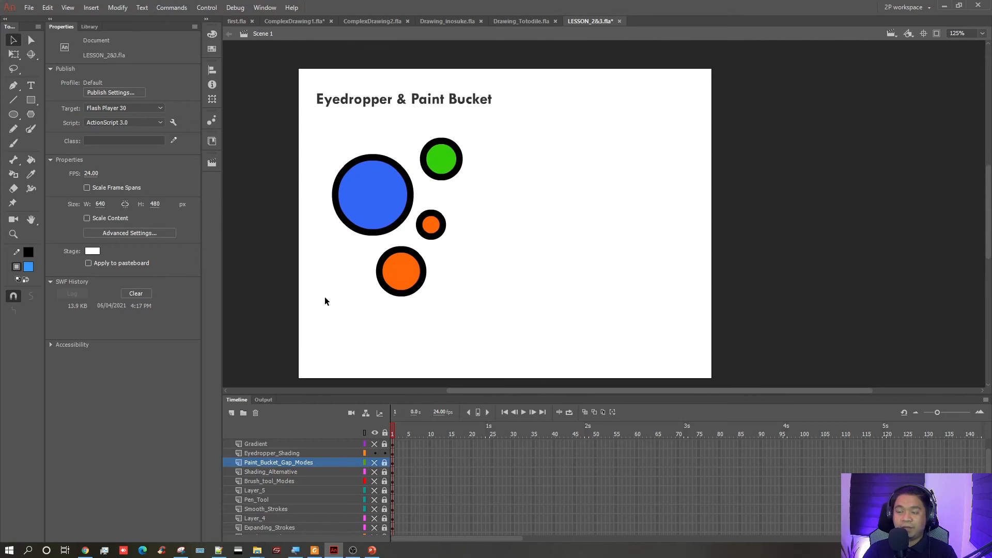
key("ctrl+s")
- Draw a light-blue circle about 210 px high with a 5.00 black stroke on the Eyedropper_Shading layer, beside the existing circles
left_click(15, 115)
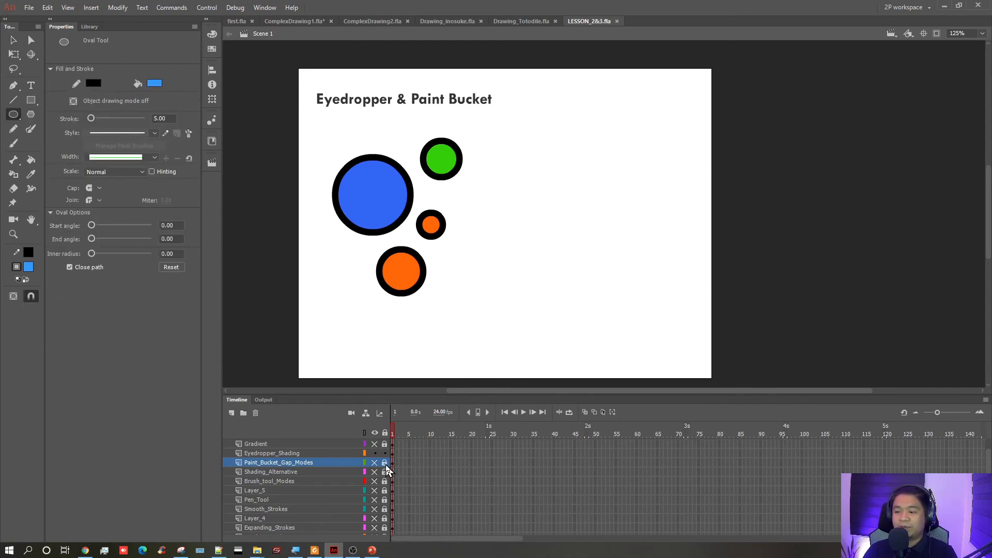
left_click(389, 449)
left_click(482, 317)
left_click_drag(529, 189, 618, 323)
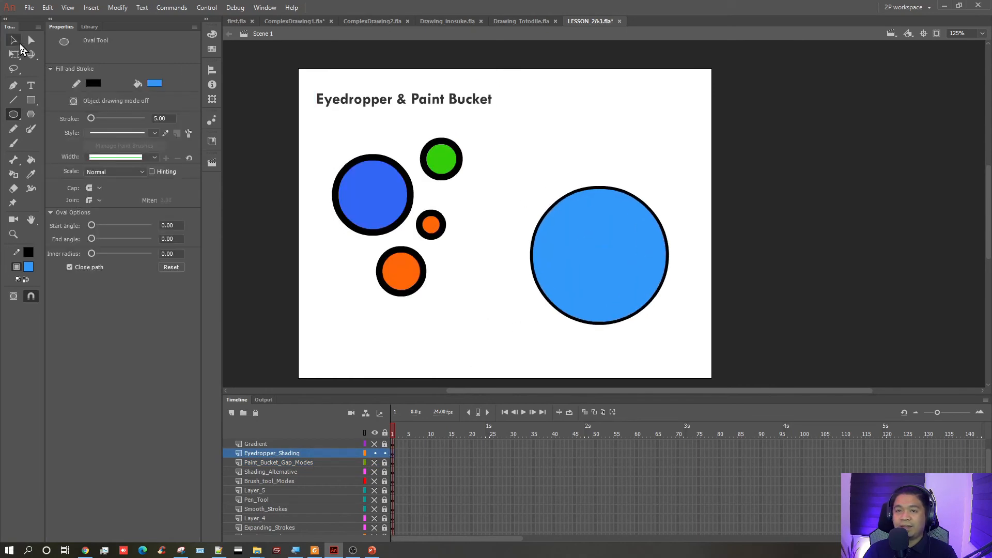
left_click(14, 40)
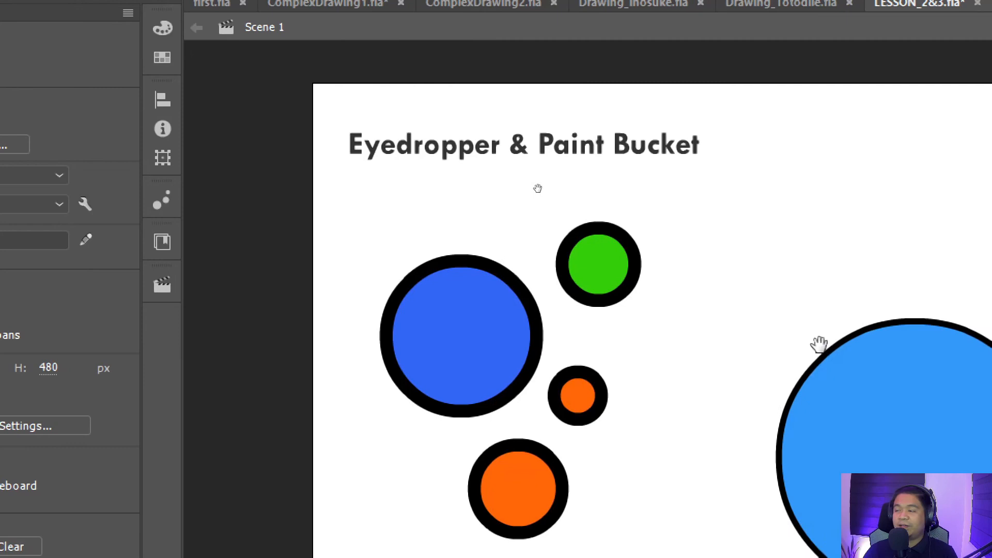
- Sample the green of the small circle as the Paint Bucket's fill color and fill the large light-blue circle with it
scroll(989, 343, "down", 5)
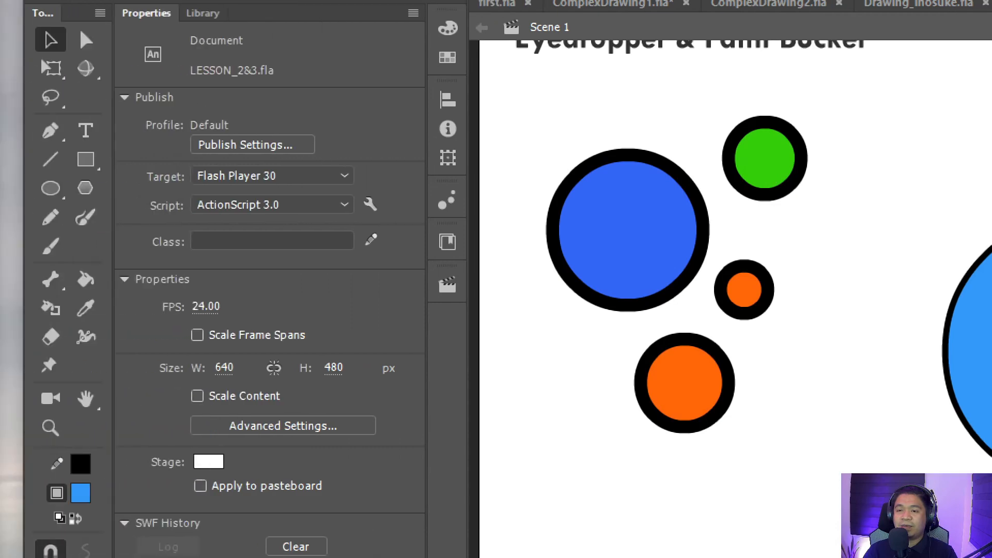
left_click(82, 282)
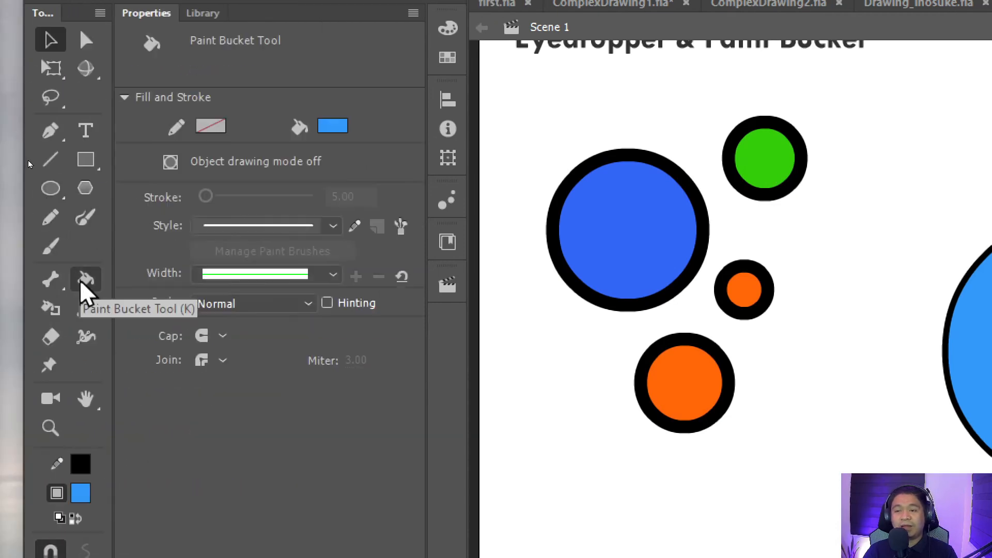
left_click(339, 129)
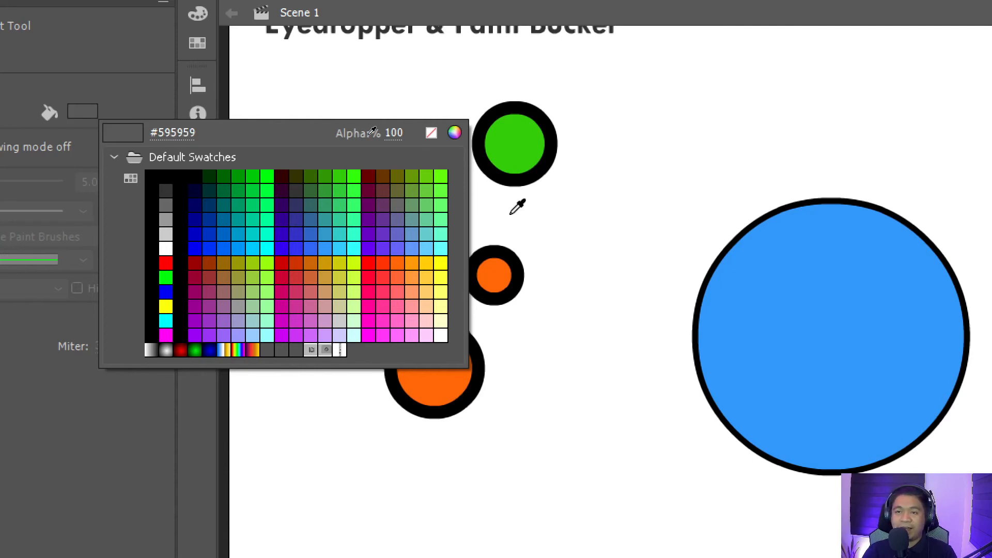
left_click(580, 129)
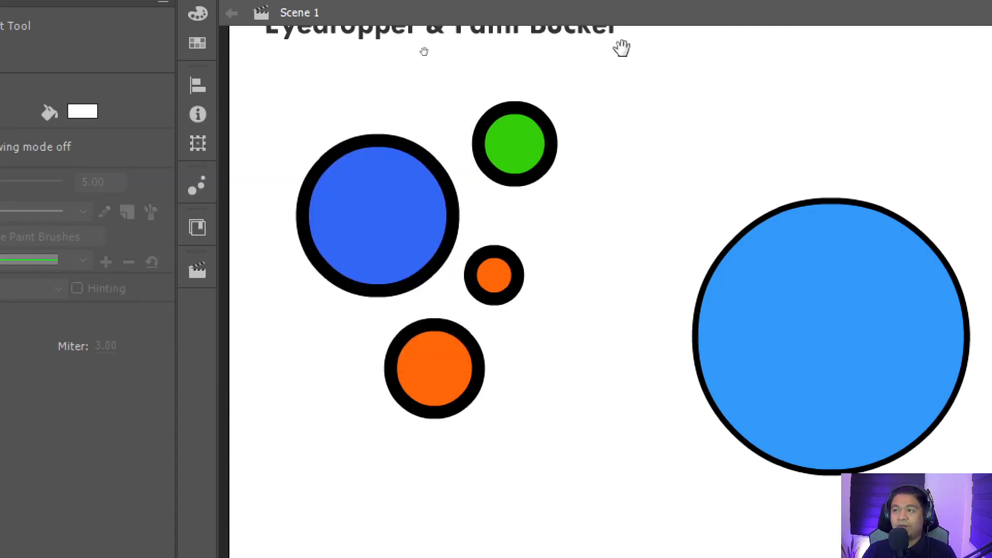
left_click_drag(622, 48, 620, 87)
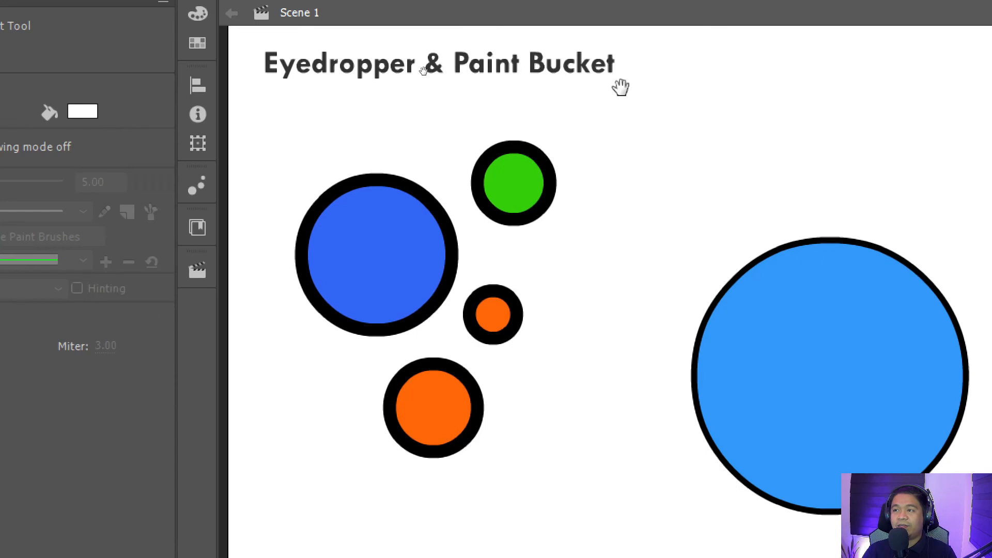
left_click(81, 110)
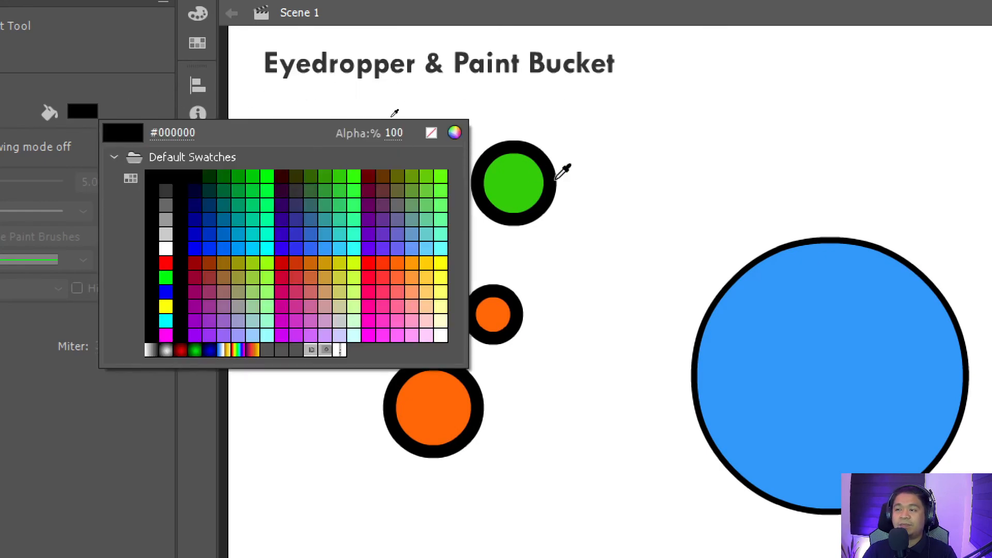
left_click(519, 177)
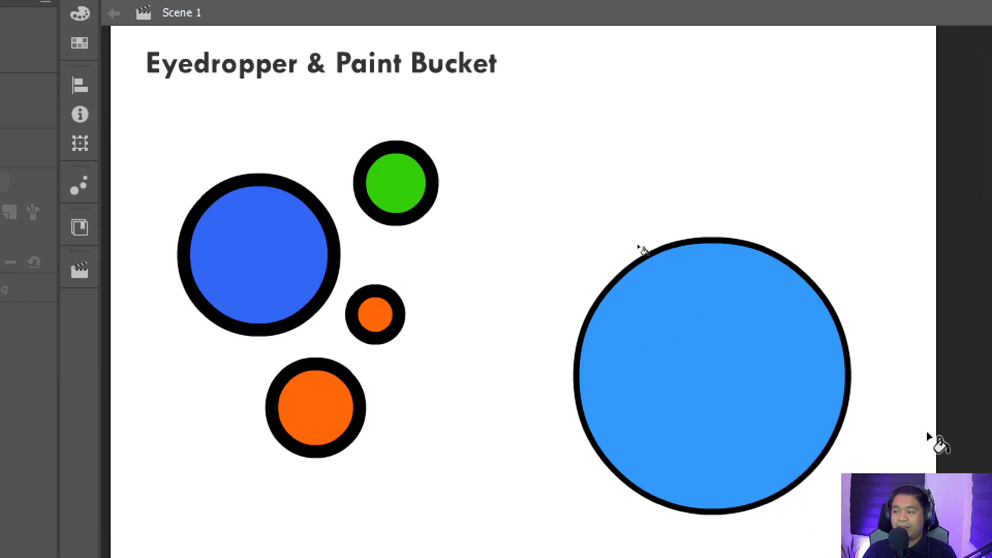
left_click(722, 368)
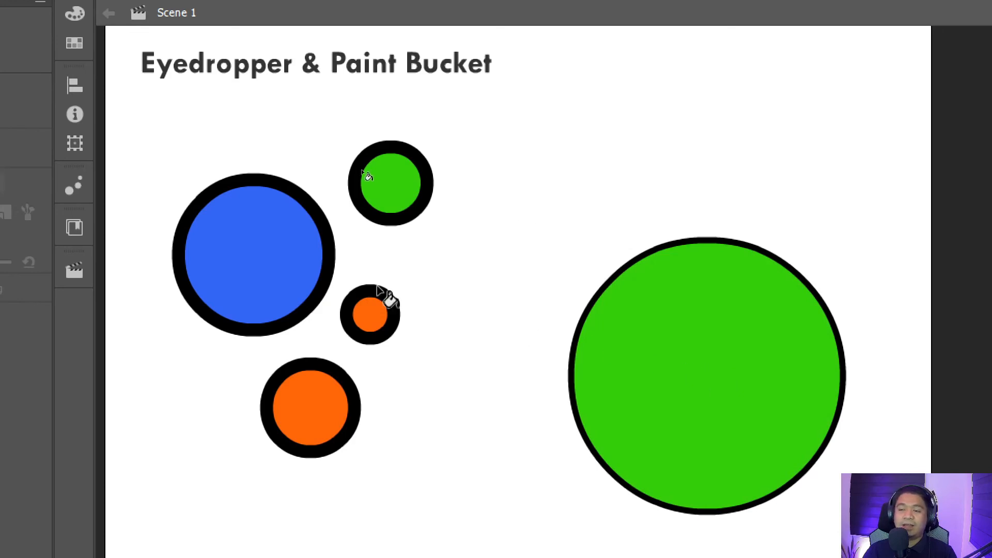
- Sample orange #FF6600 from the lower orange circle as the Paint Bucket's fill color and fill the large green circle with it
left_click(243, 230)
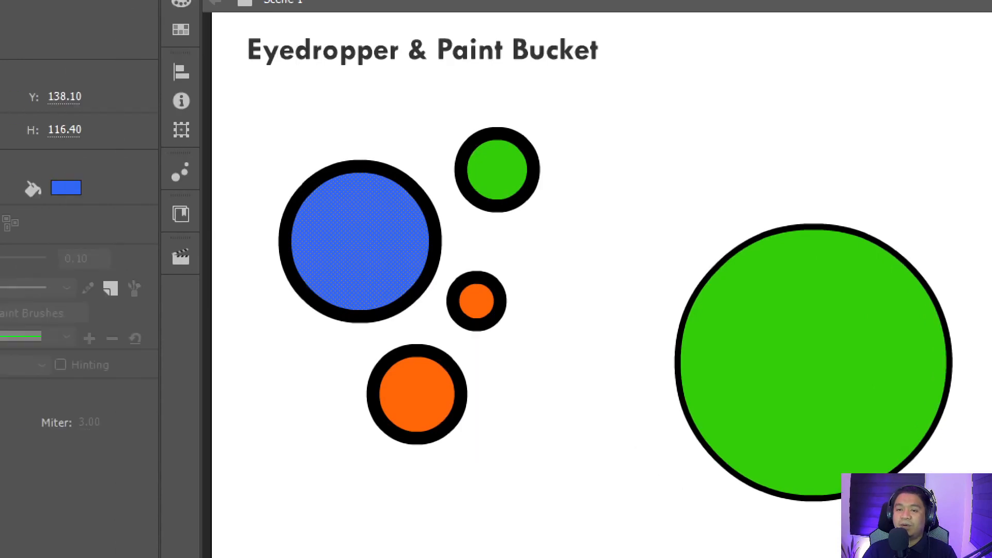
left_click(66, 187)
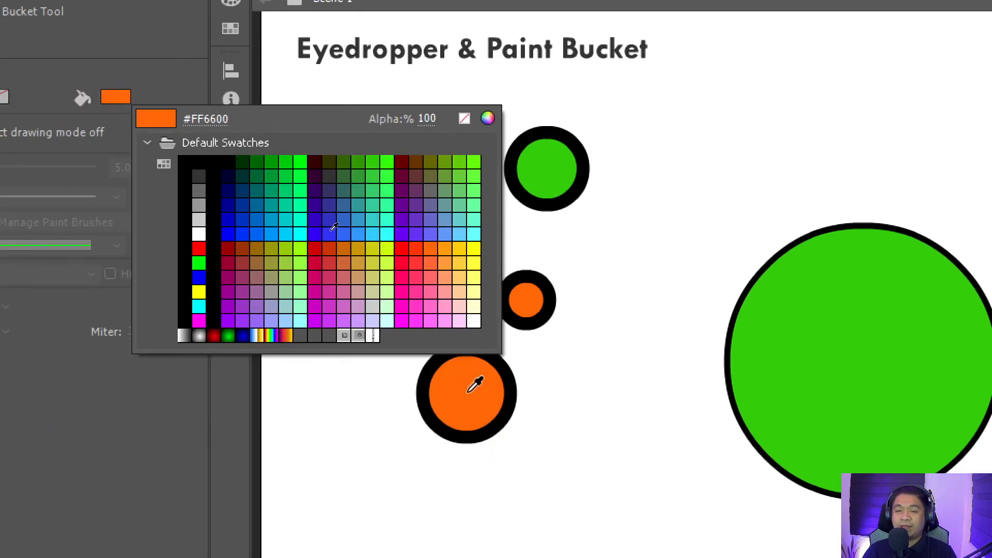
left_click(469, 392)
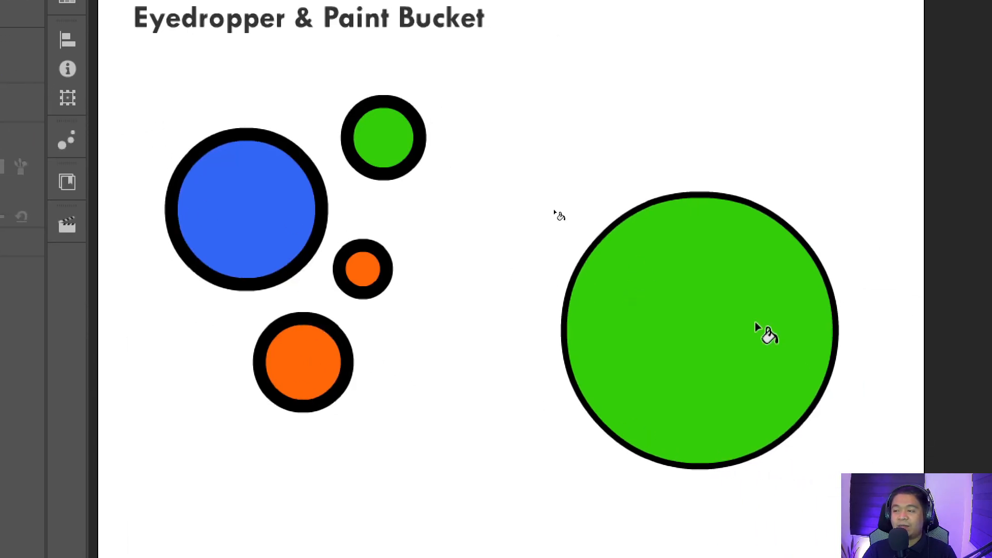
left_click(846, 337)
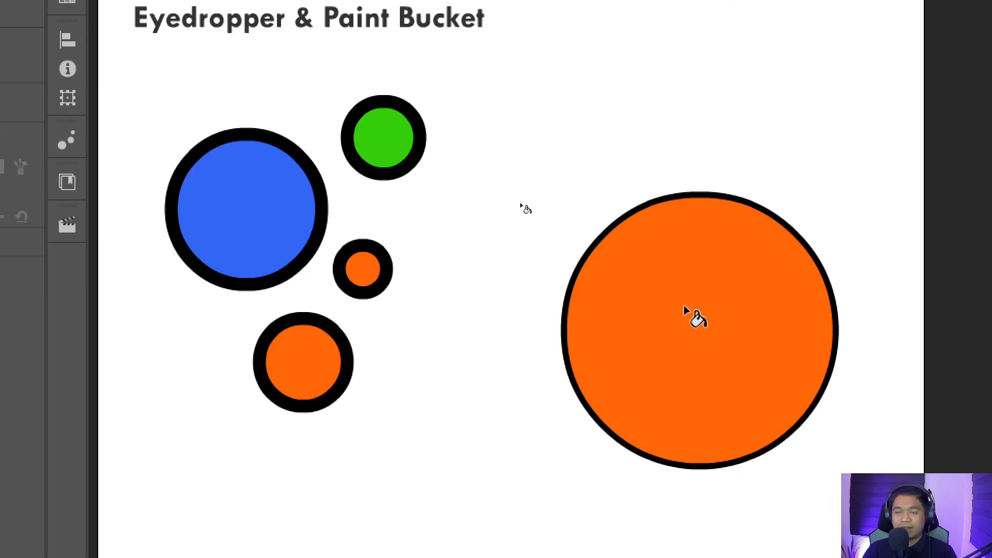
key("v")
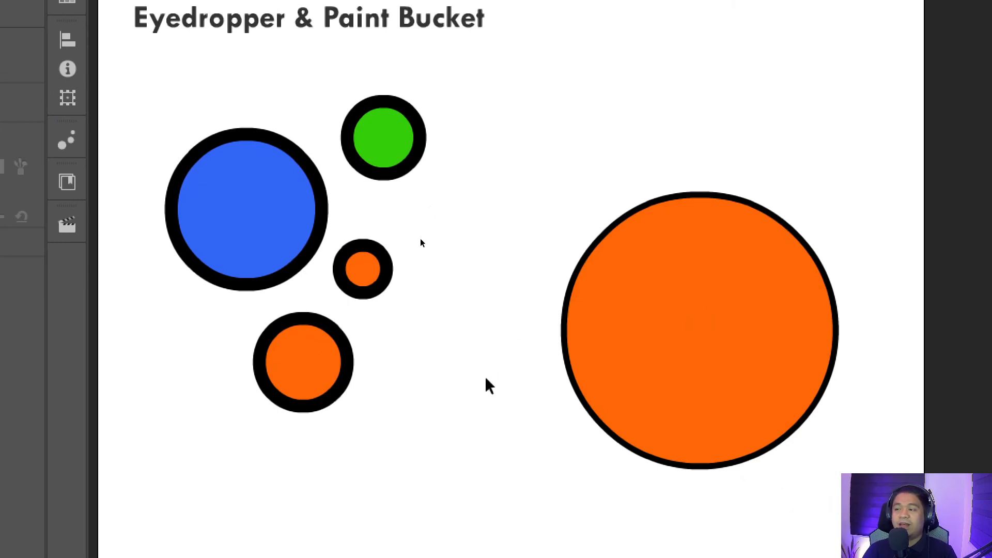
left_click(652, 297)
key("k")
key("v")
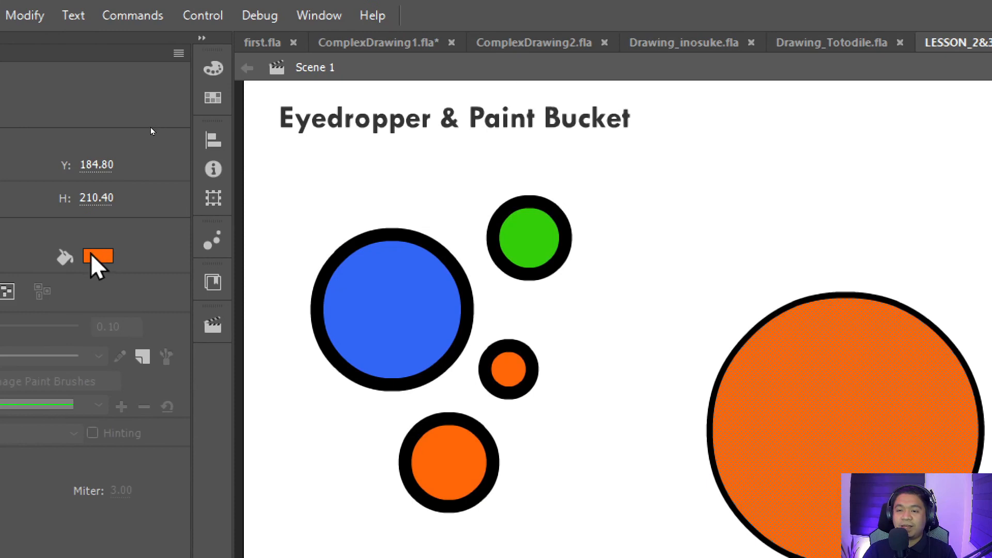
left_click(99, 257)
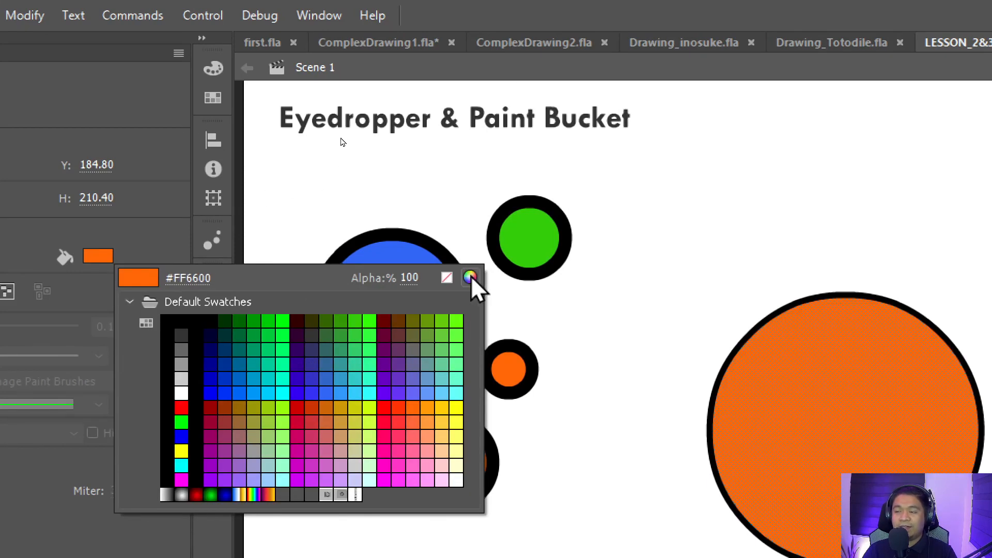
left_click(470, 278)
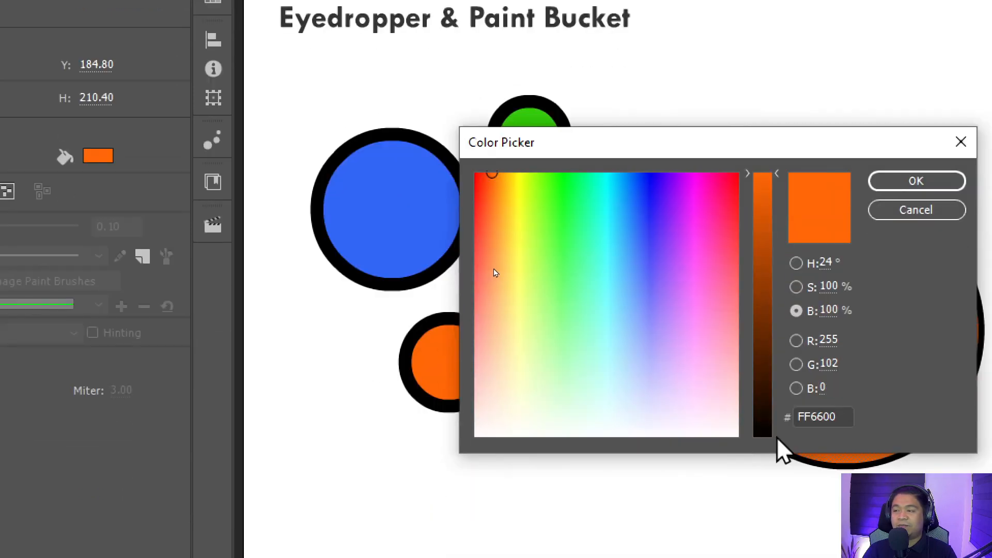
left_click(571, 221)
left_click(690, 328)
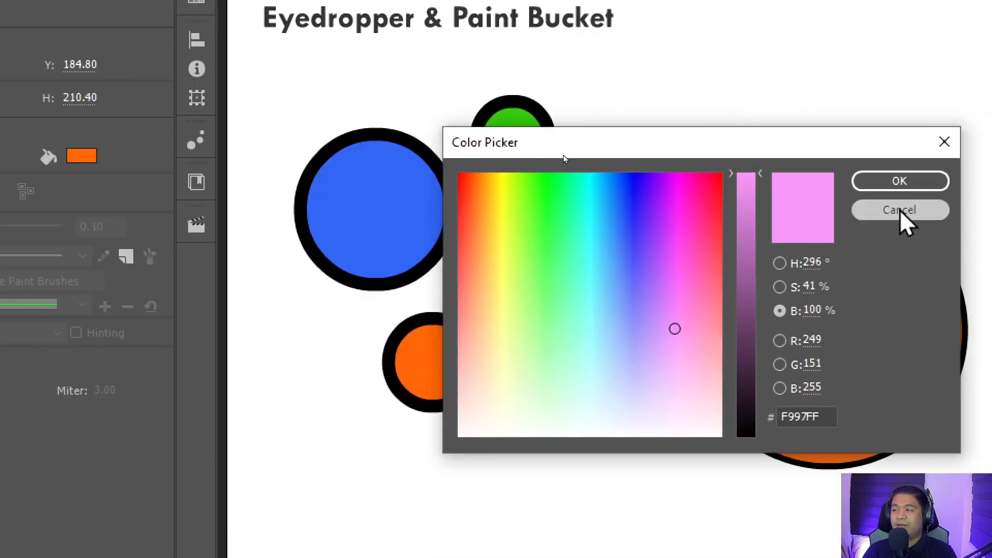
left_click(918, 214)
left_click(695, 179)
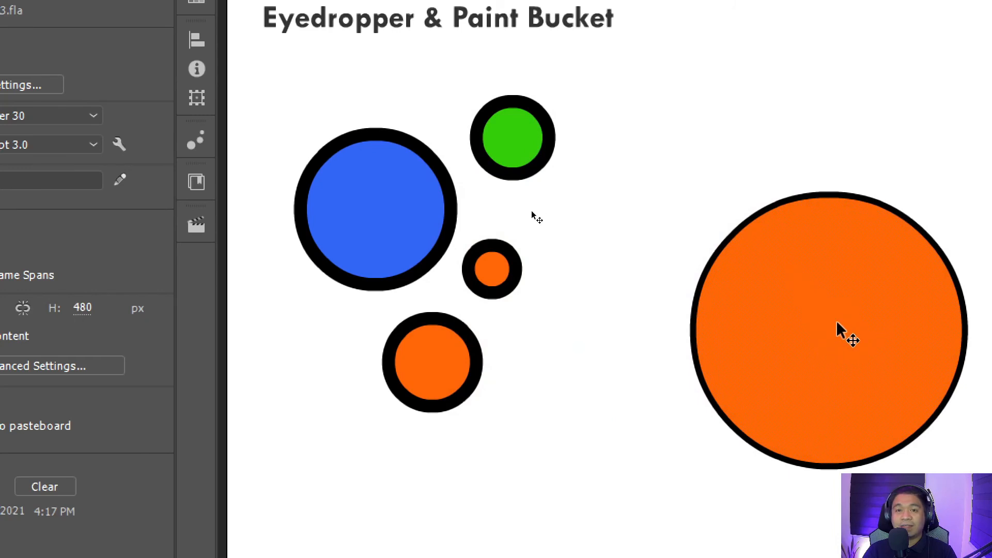
- Select the large circle's orange fill and recolor it with blue #3366FF sampled from the smaller blue circle
left_click(816, 349)
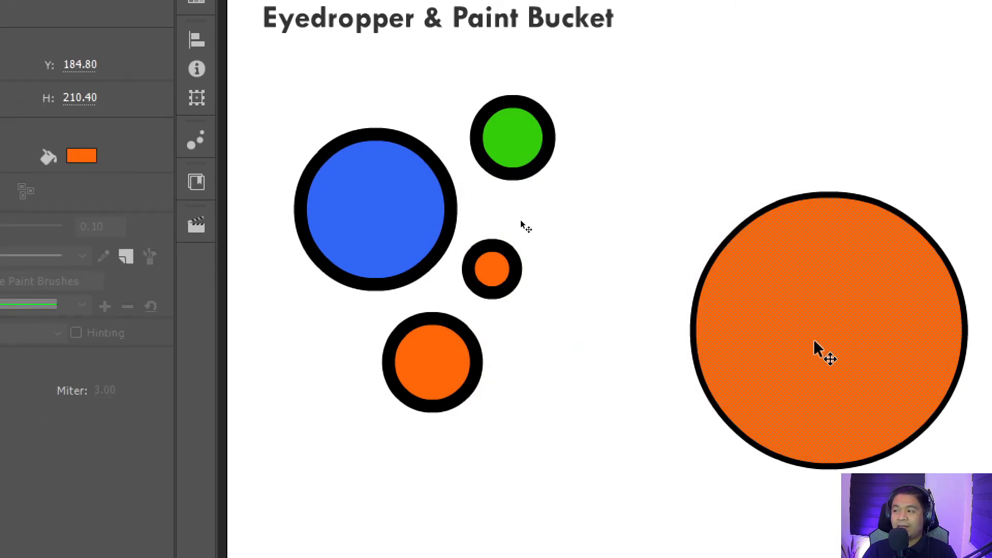
left_click(81, 156)
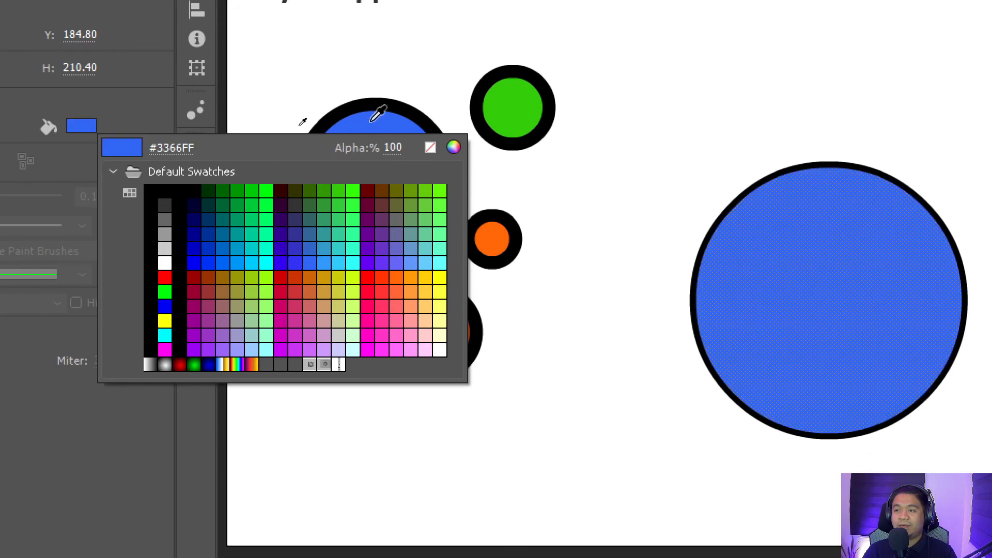
left_click(371, 120)
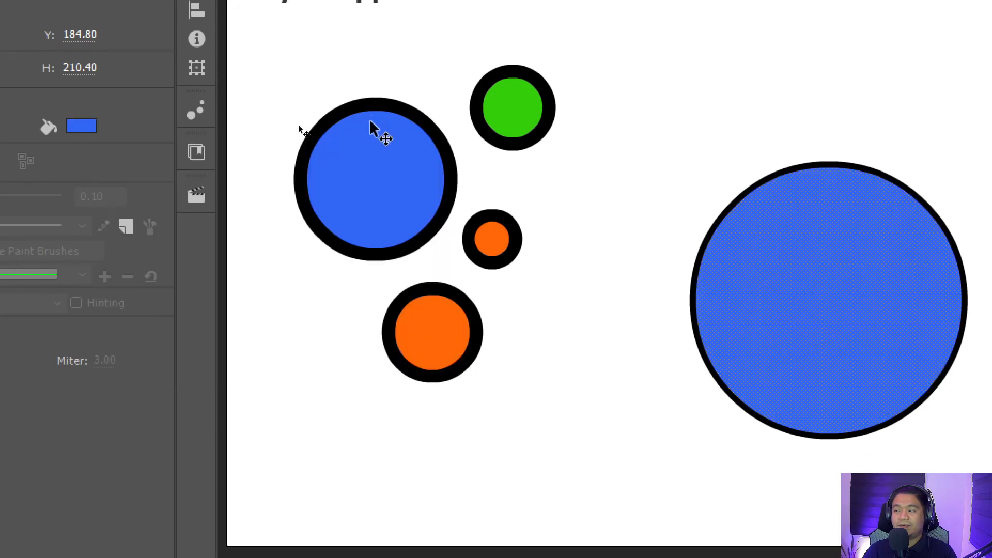
left_click(270, 84)
left_click_drag(270, 81, 325, 130)
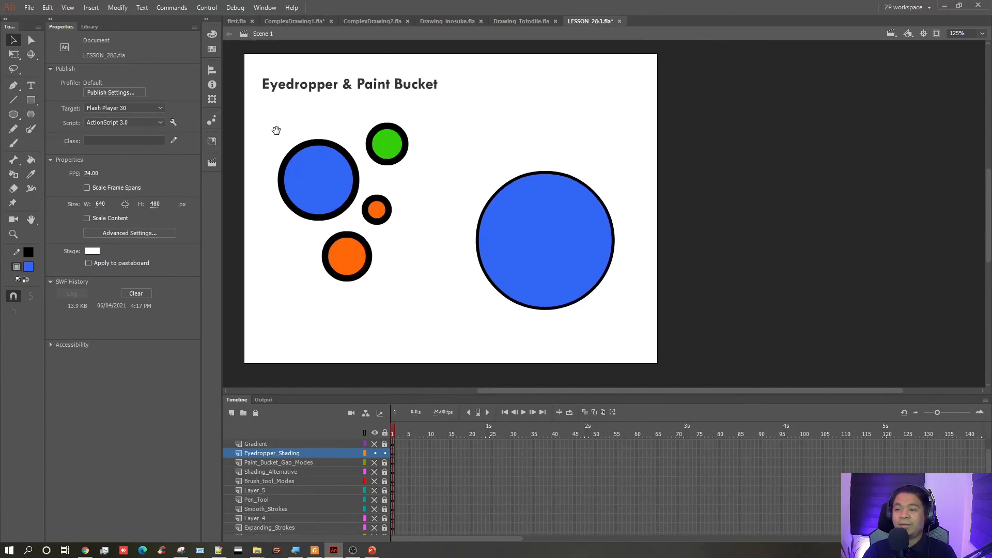
- Hide and lock the Eyedropper_Shading layer, then show, unlock and select the Gradient layer to examine its Linear and Radial squares
left_click(375, 453)
left_click(375, 444)
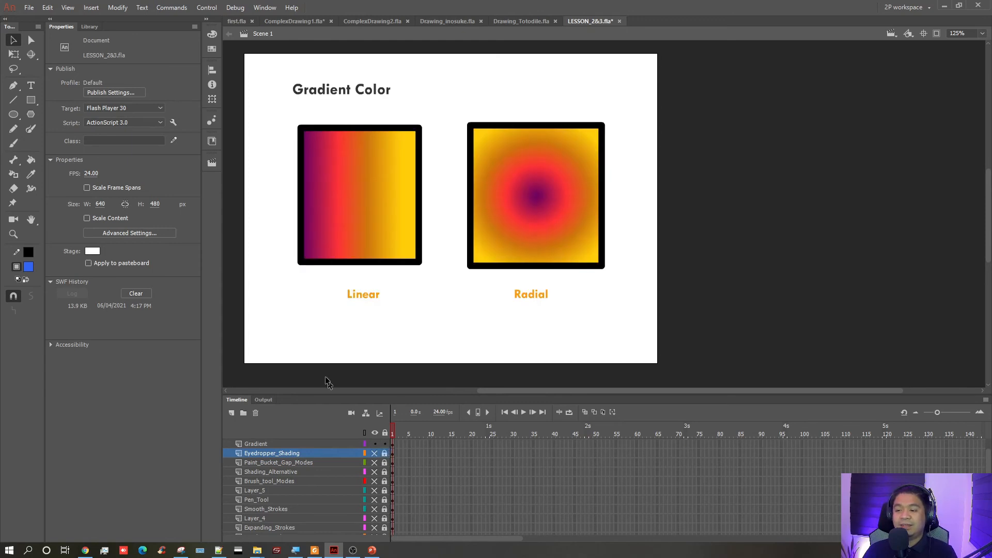
left_click(316, 444)
left_click(282, 297)
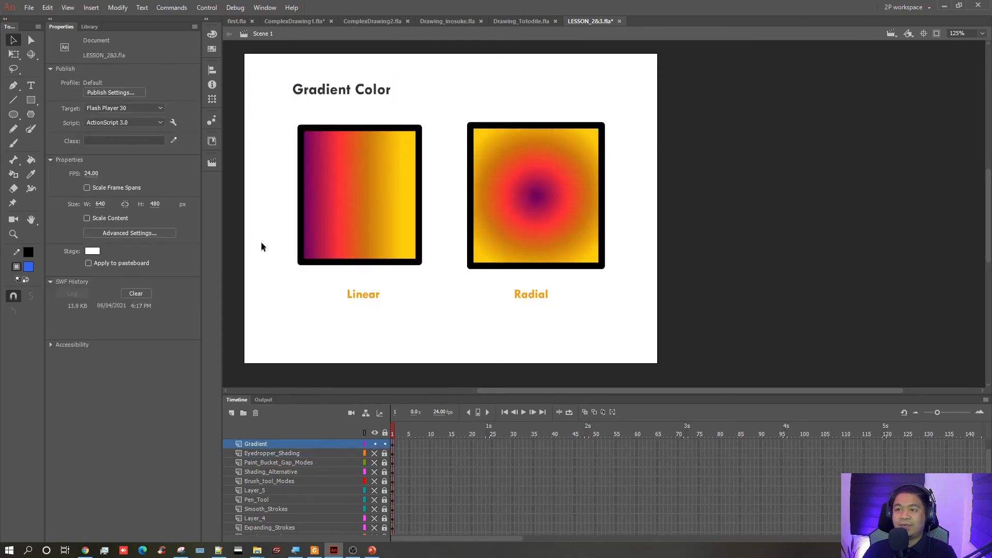
left_click_drag(270, 240, 285, 259)
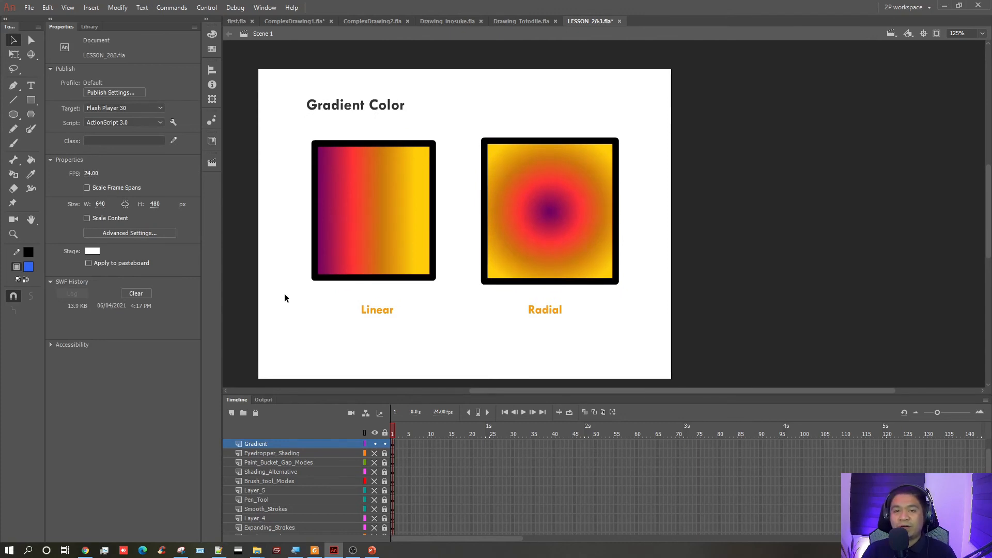
scroll(327, 479, "up", 1)
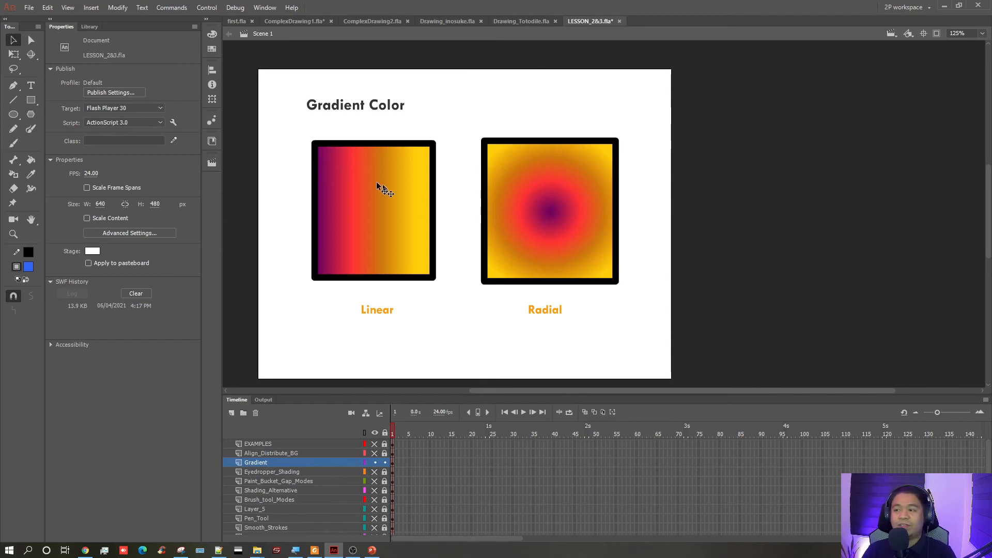
left_click_drag(289, 129, 465, 358)
left_click(465, 300)
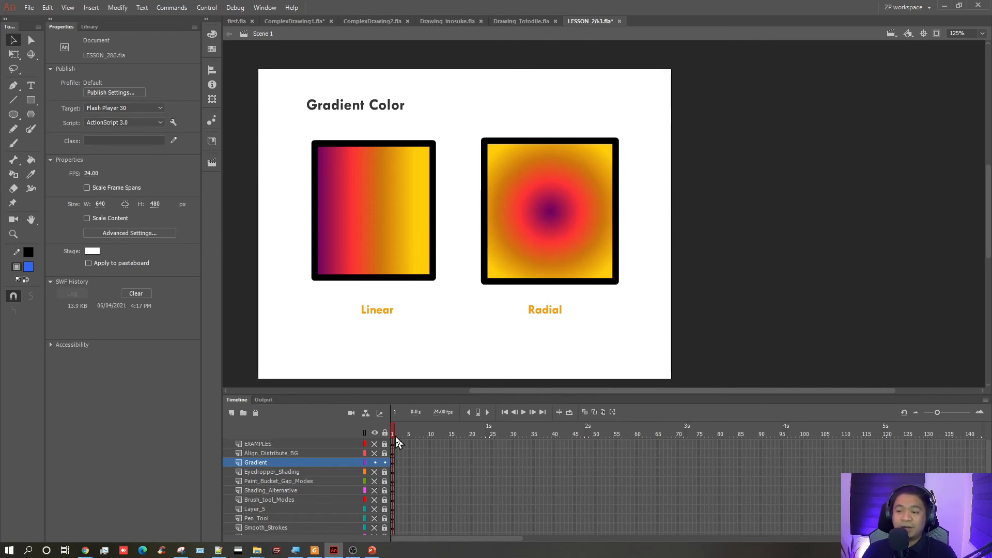
- Hide and lock the Gradient layer and add a new layer directly above it
left_click(374, 463)
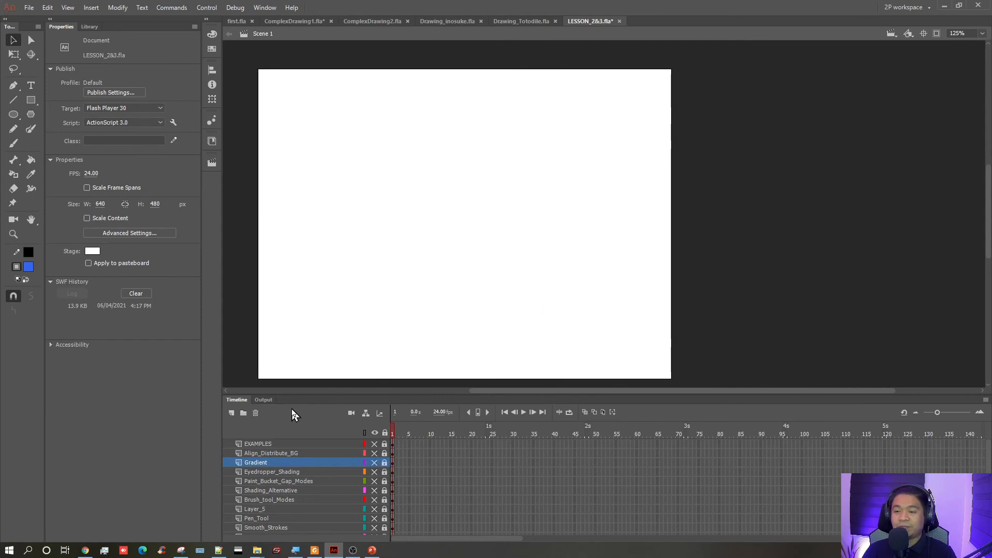
left_click(231, 413)
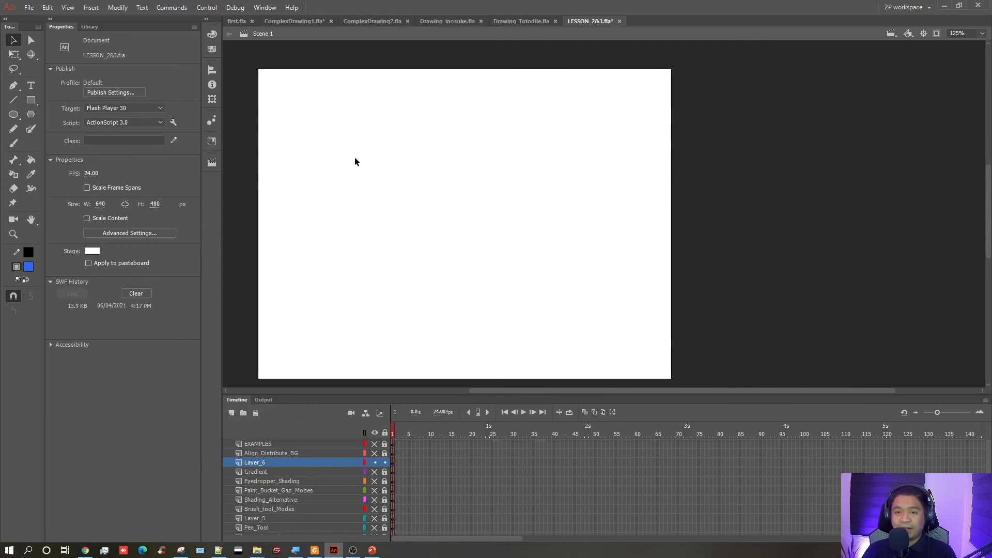
- Draw a circle with no stroke and the white-to-black radial gradient fill on the pasteboard beside the stage
left_click(11, 117)
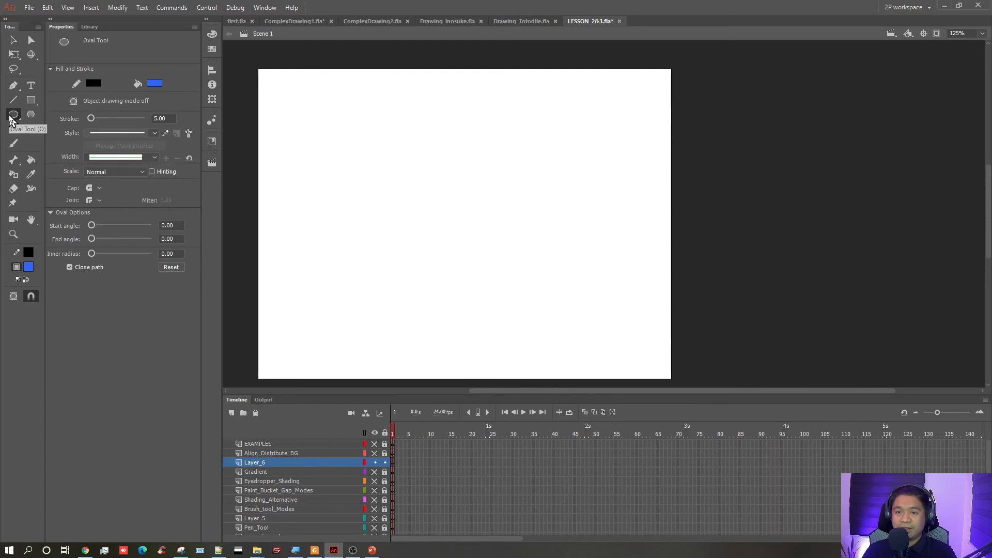
key("ctrl+equal")
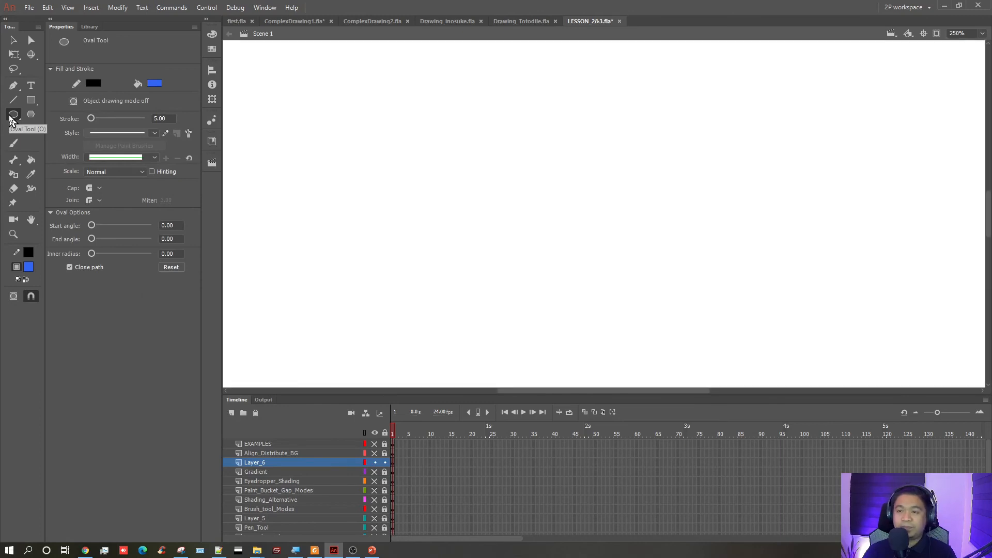
key("ctrl+minus")
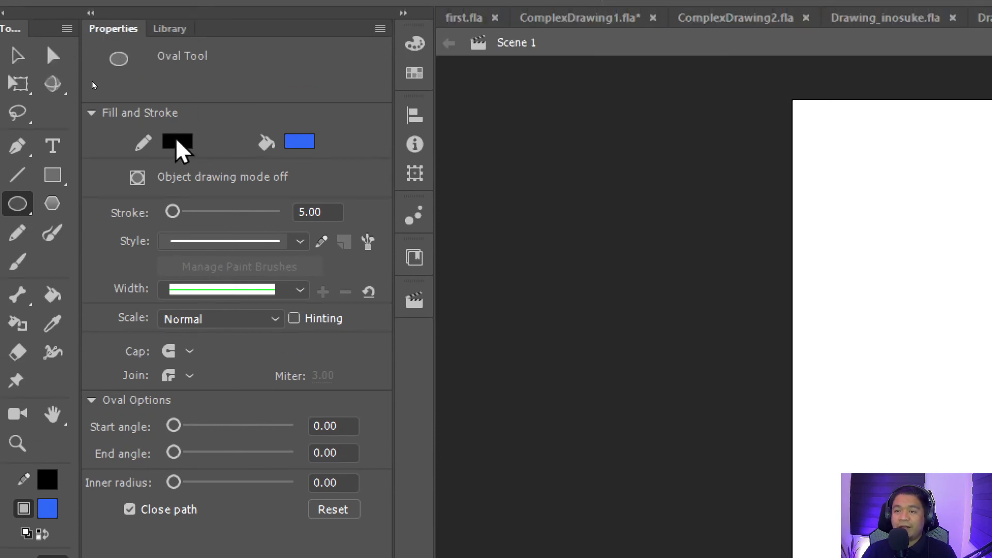
left_click(178, 145)
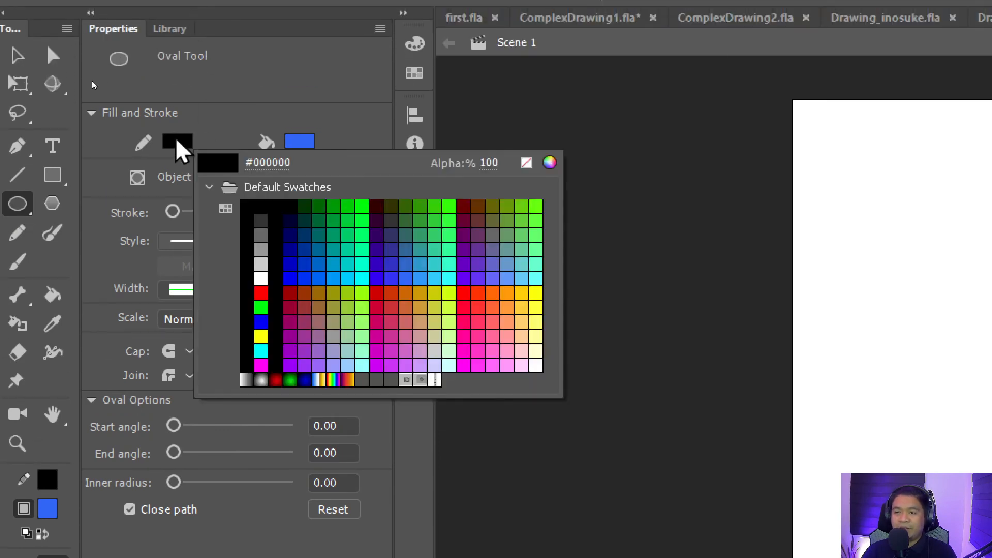
key("Escape")
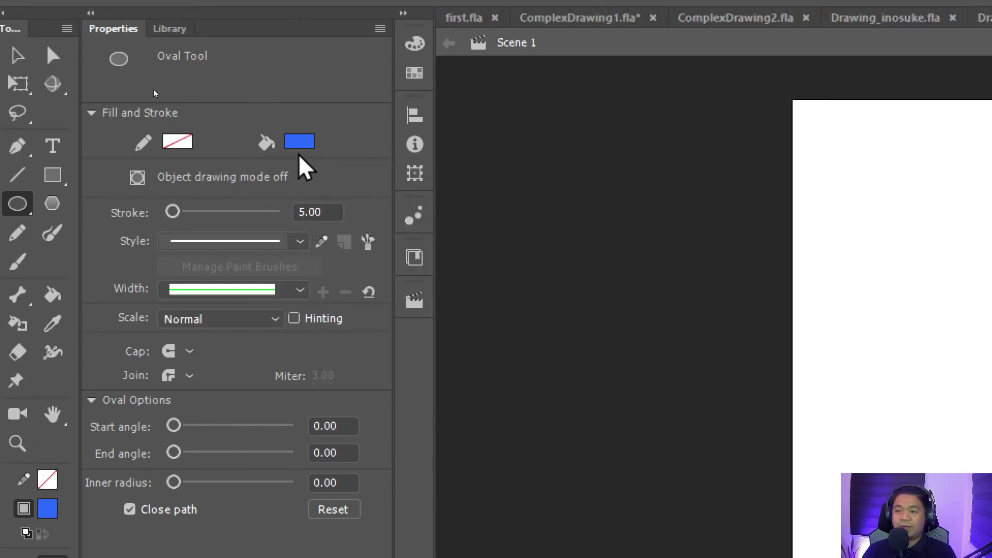
left_click(295, 144)
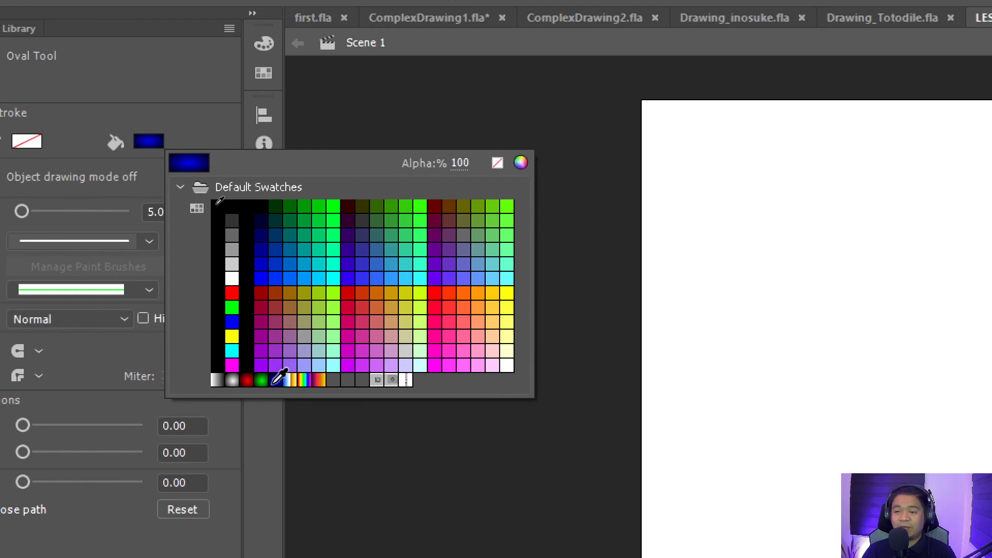
left_click(234, 378)
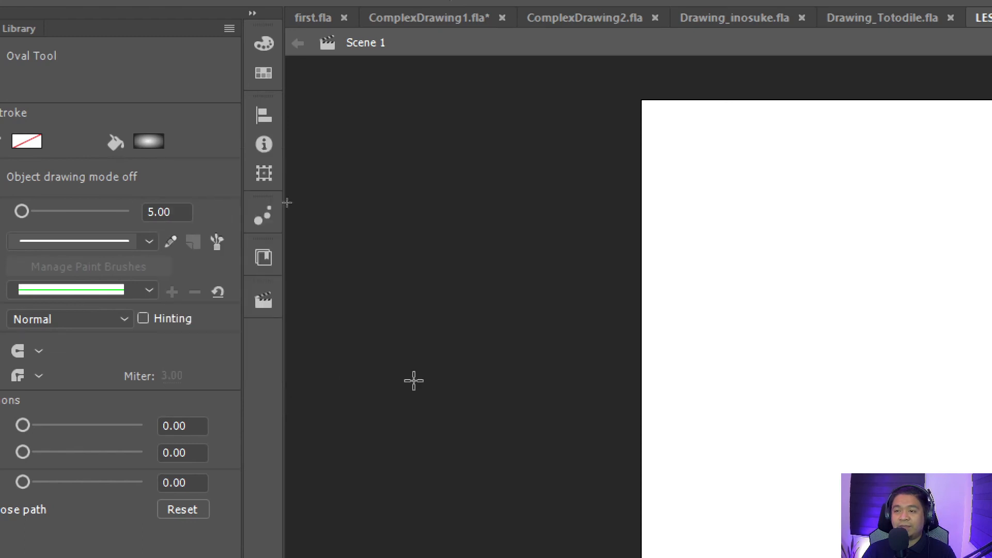
left_click_drag(472, 351, 658, 316)
left_click_drag(355, 185, 490, 432)
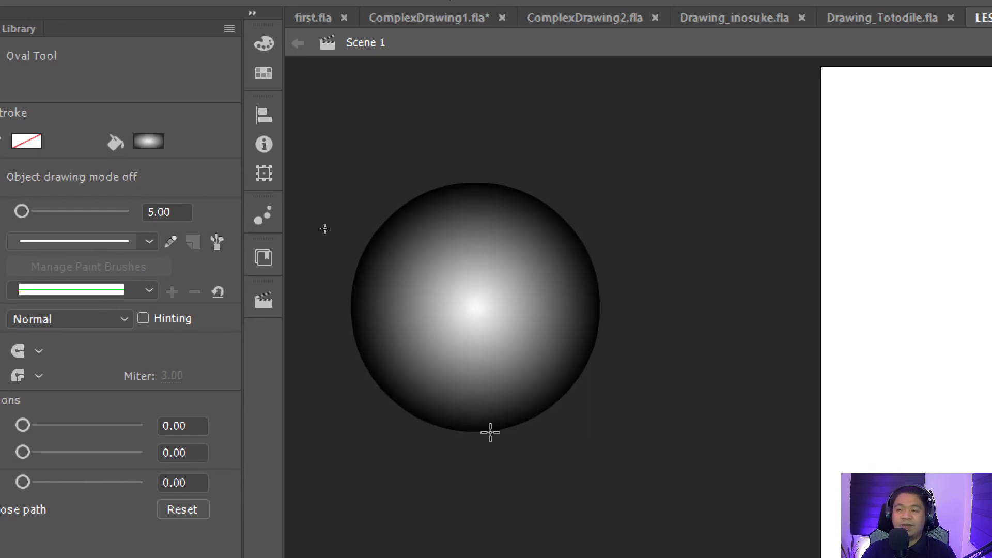
left_click_drag(490, 431, 490, 432)
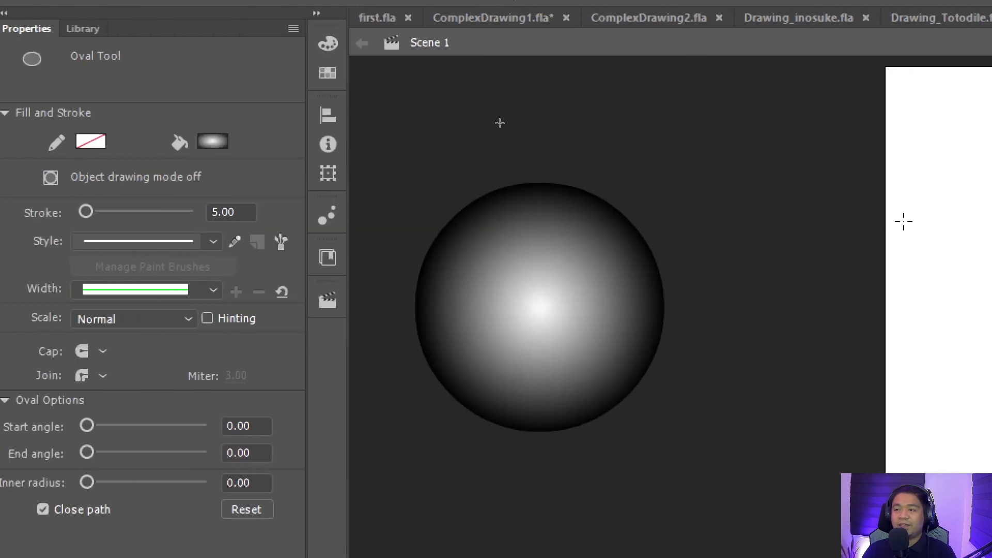
- Expand the collapsed Color and Align panels, and move the gradient circle from the pasteboard onto the white stage
left_click(328, 42)
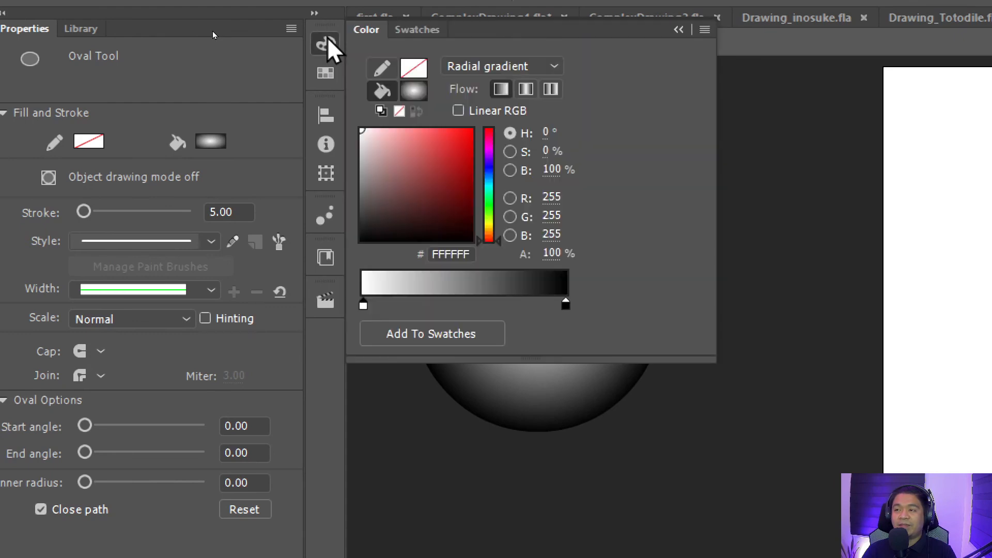
left_click(328, 45)
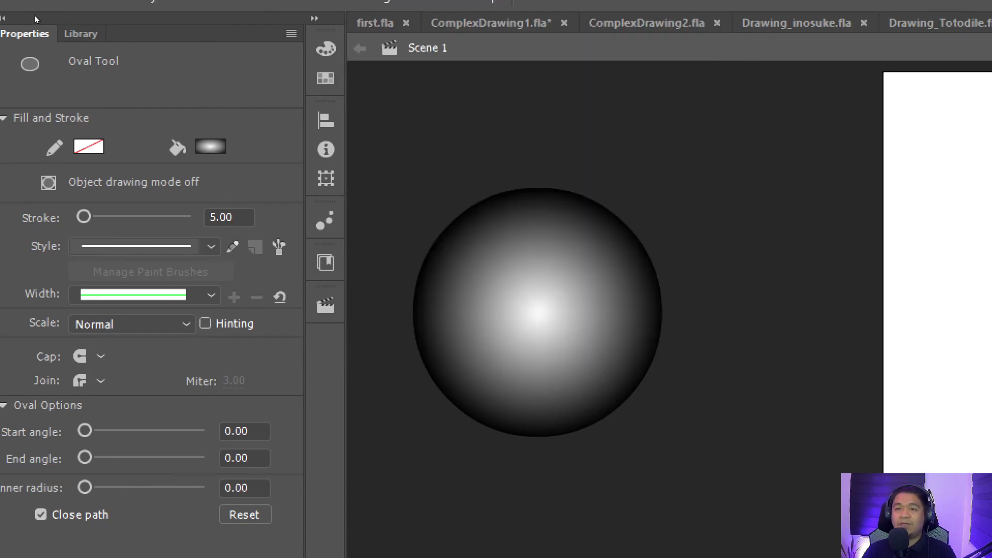
left_click(50, 73)
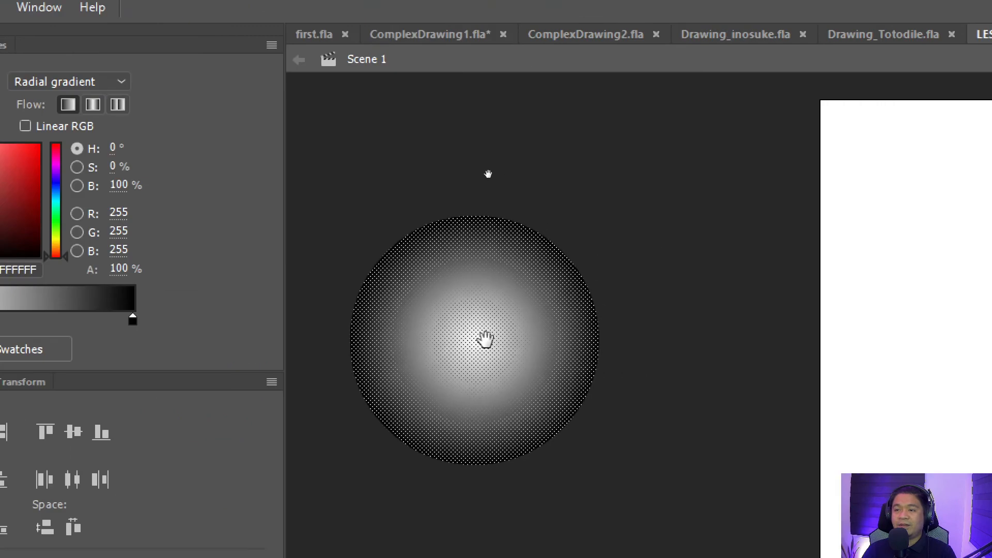
left_click_drag(482, 339, 989, 331)
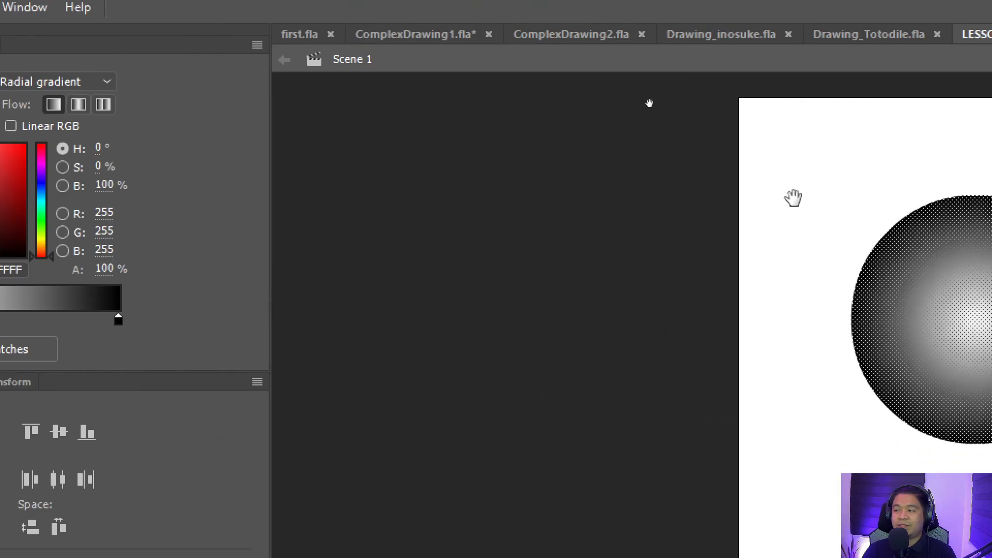
left_click_drag(793, 198, 330, 179)
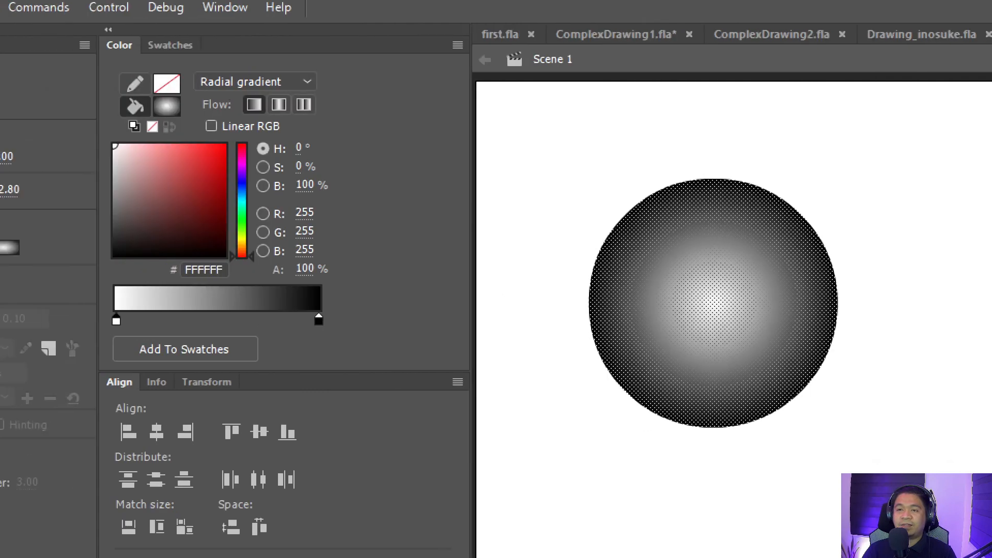
- Try the blue and red preset radial gradients on the circle, settle on the green one, and bring up its gradient color settings
left_click(168, 45)
left_click(212, 264)
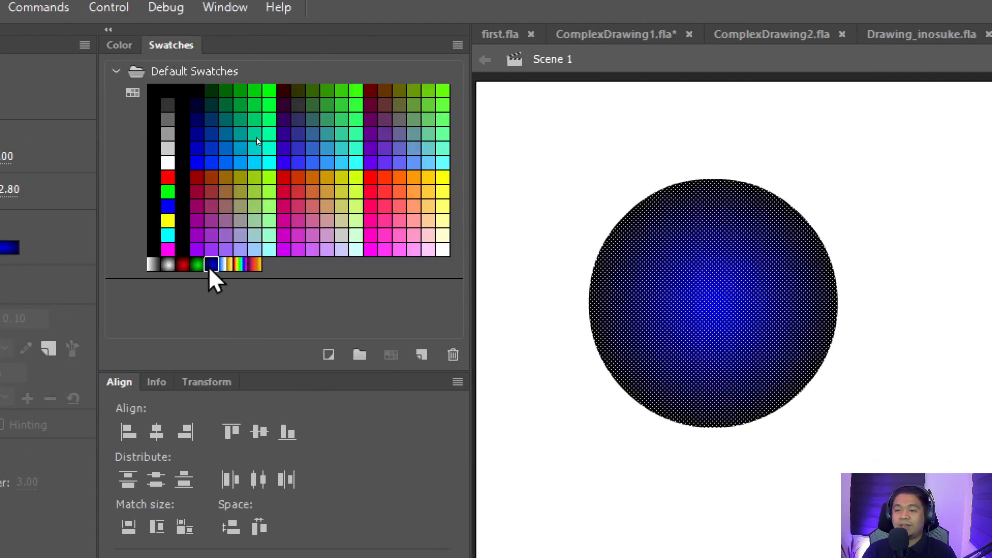
left_click(182, 264)
left_click(198, 264)
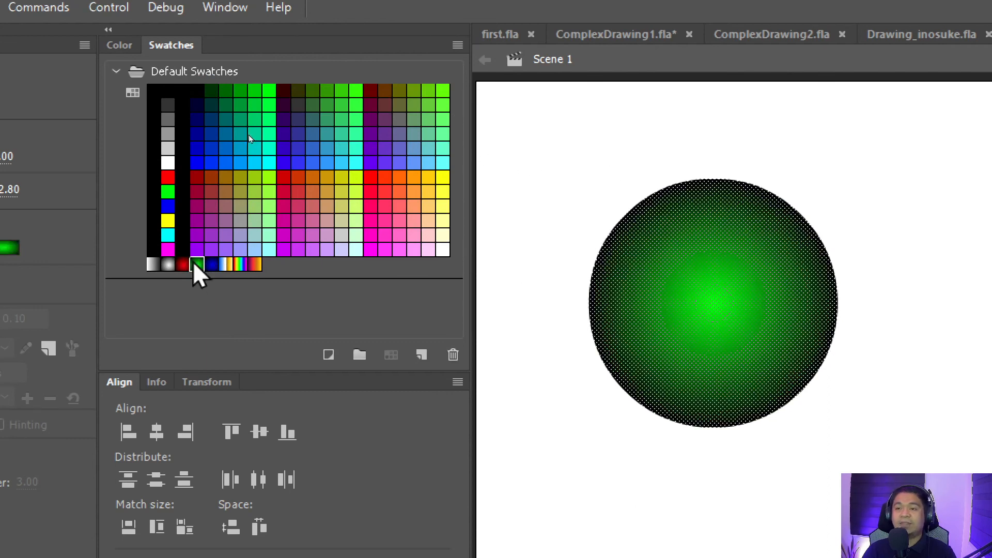
left_click(116, 46)
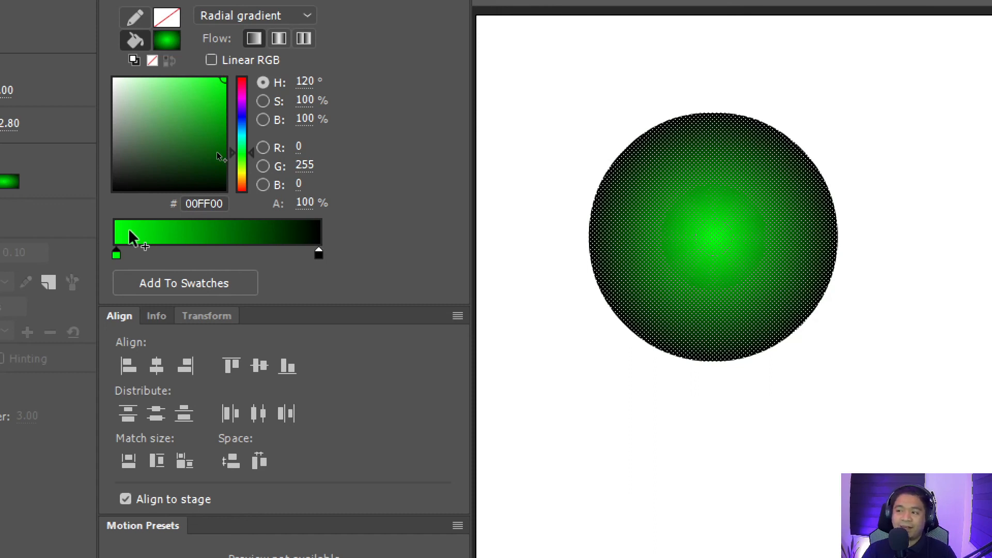
left_click(626, 122)
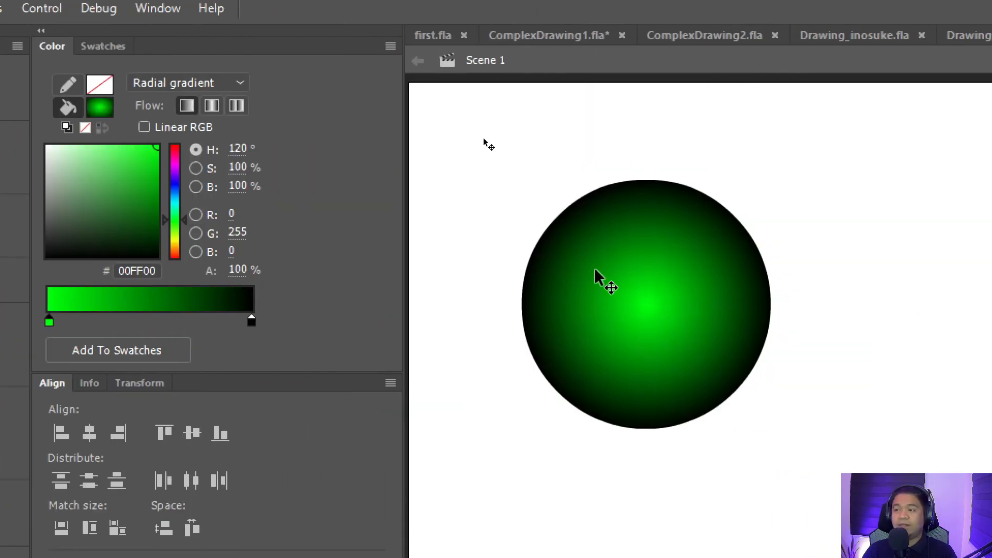
- Select the green circle, try a linear gradient on its fill, and return it to a radial gradient
left_click(639, 260)
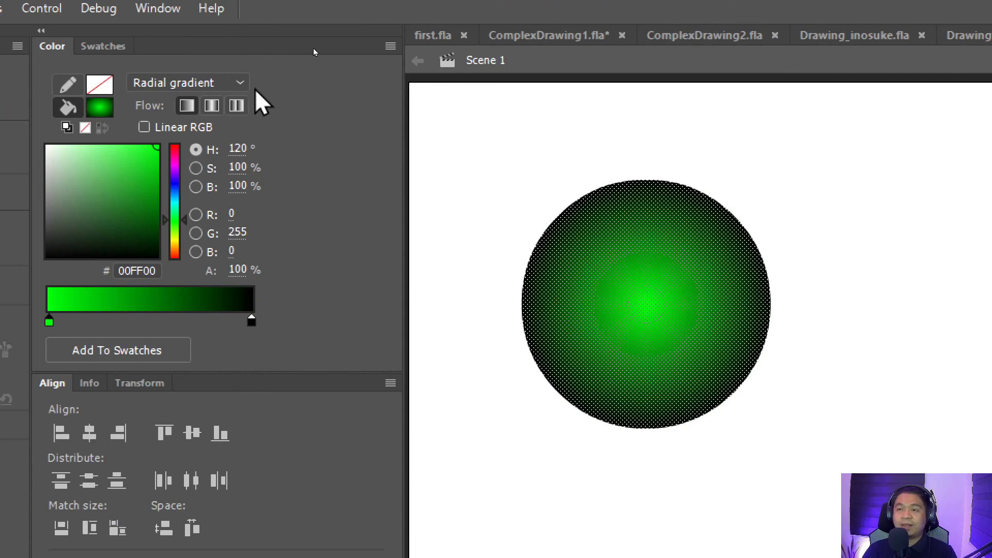
left_click(240, 83)
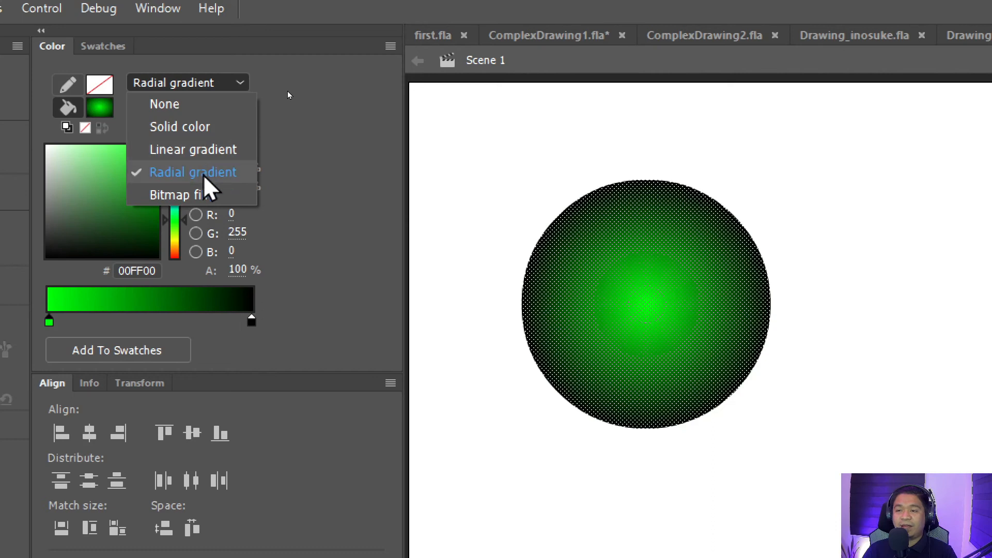
left_click(207, 149)
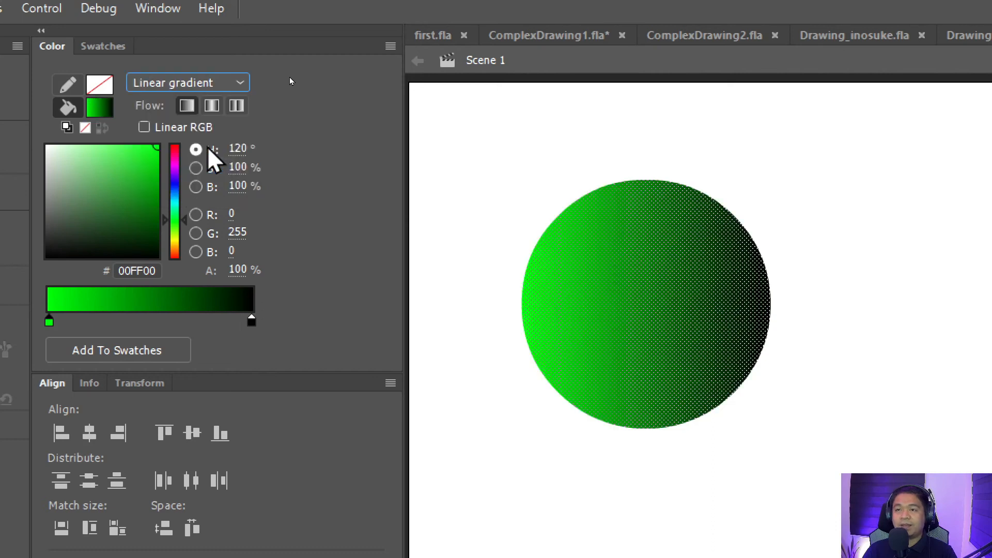
left_click(224, 82)
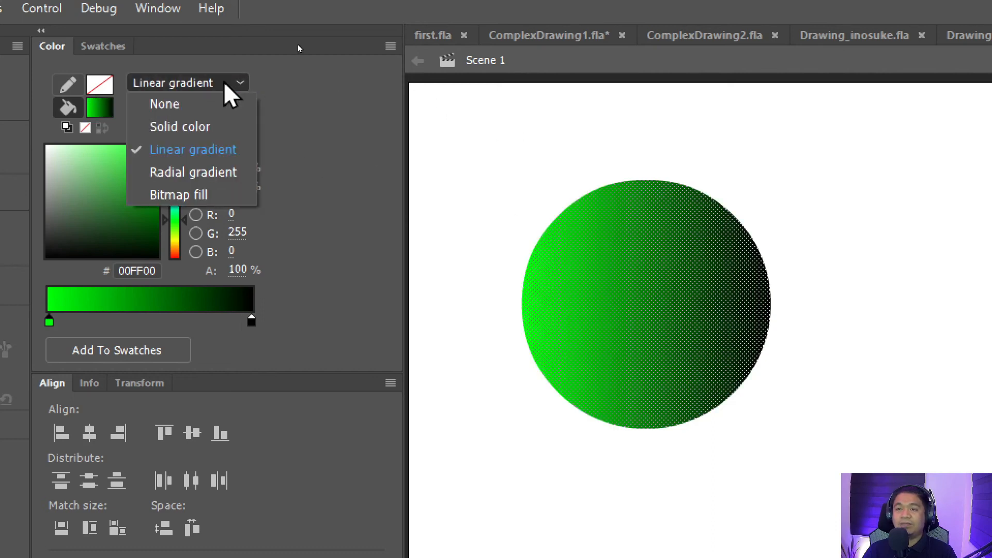
left_click(203, 170)
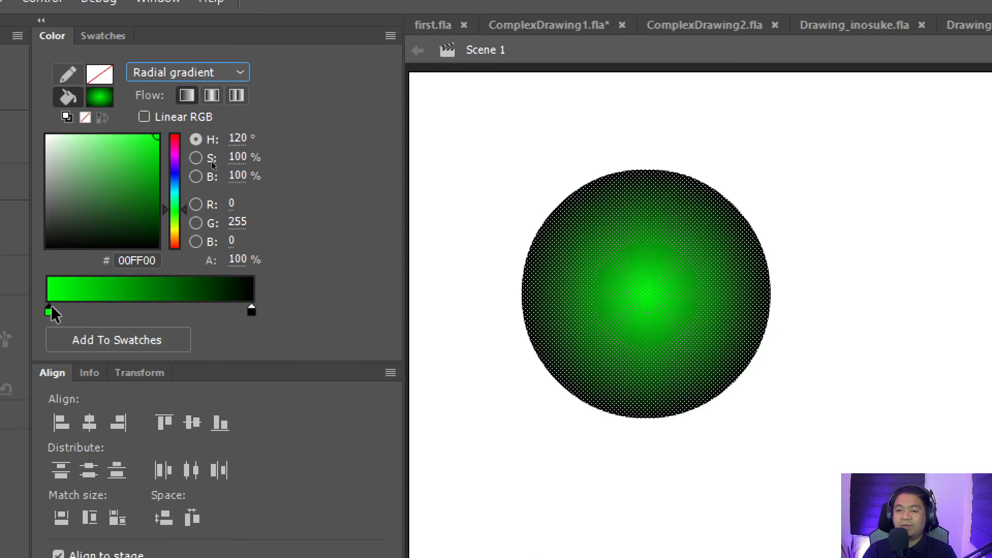
- Move the green color stop inward to about a quarter of the gradient bar and the black stop slightly in from its end
left_click_drag(48, 311, 136, 311)
left_click_drag(252, 309, 106, 310)
left_click_drag(168, 308, 222, 311)
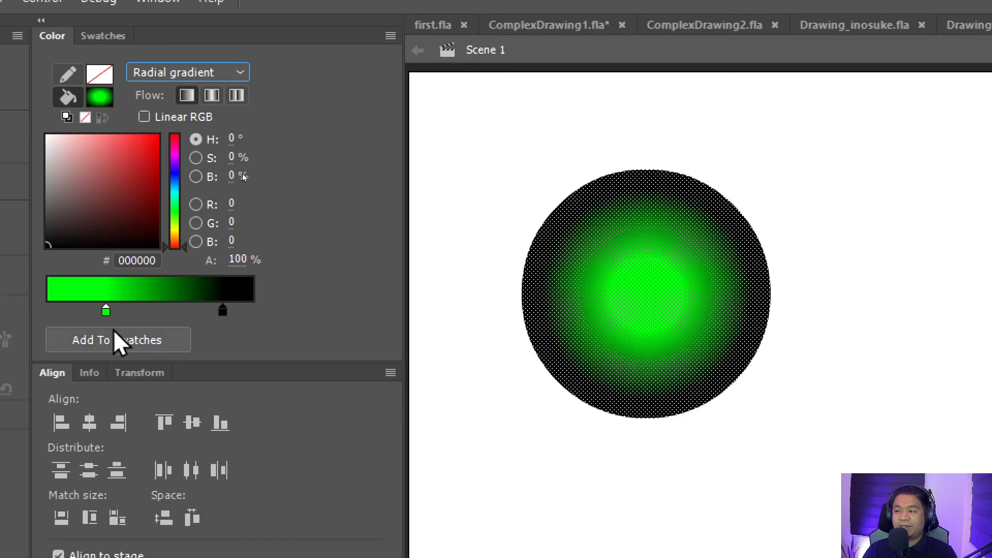
- Add a color stop at the start of the gradient, try green and blue shades on it, and settle on magenta #FF33FF
left_click(50, 308)
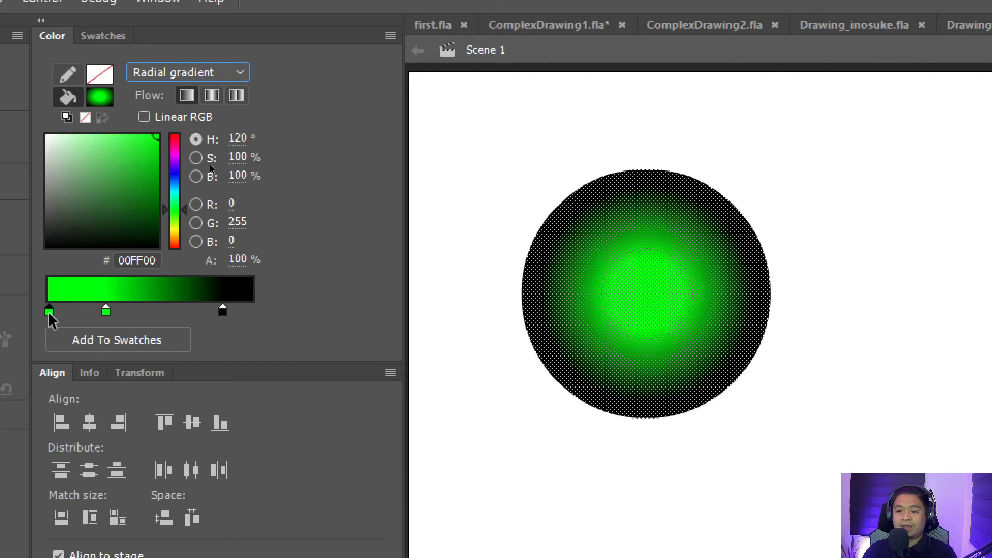
mouse_move(119, 148)
left_mouse_down()
mouse_move(88, 155)
mouse_move(86, 184)
mouse_move(129, 176)
left_mouse_up()
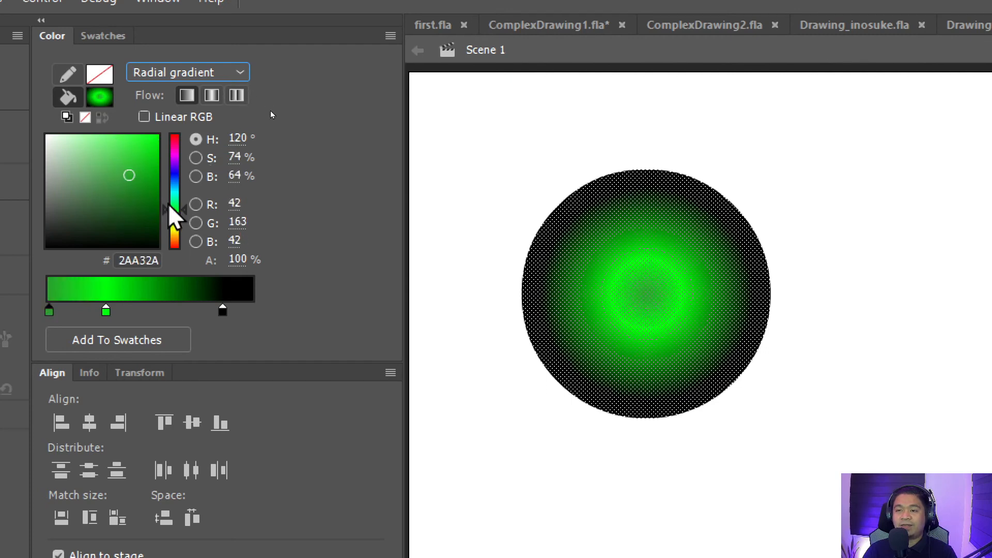
left_click_drag(163, 206, 169, 188)
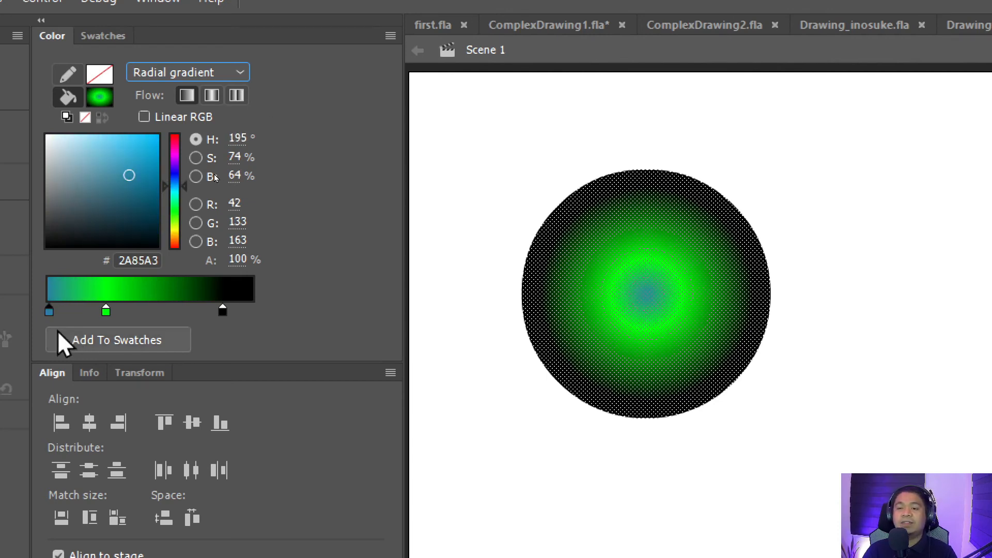
double_click(48, 310)
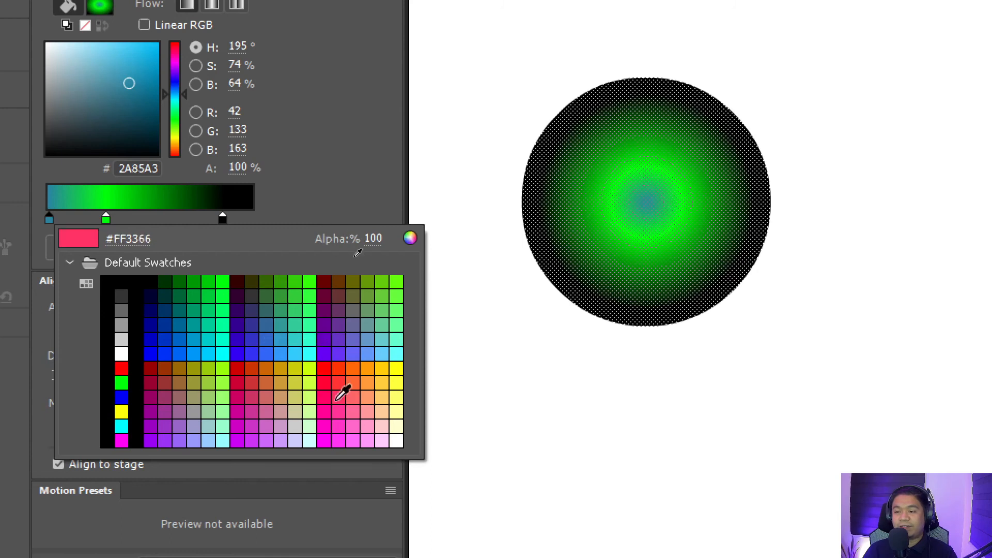
left_click(337, 433)
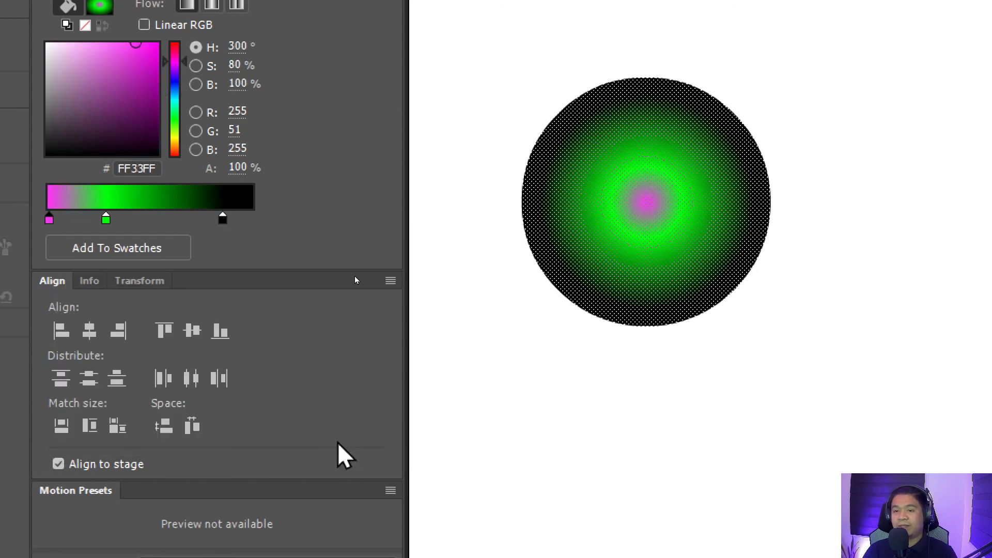
- Add a light blue #3399FF color stop between the green and black stops, and nudge the black stop slightly inward
left_click(169, 217)
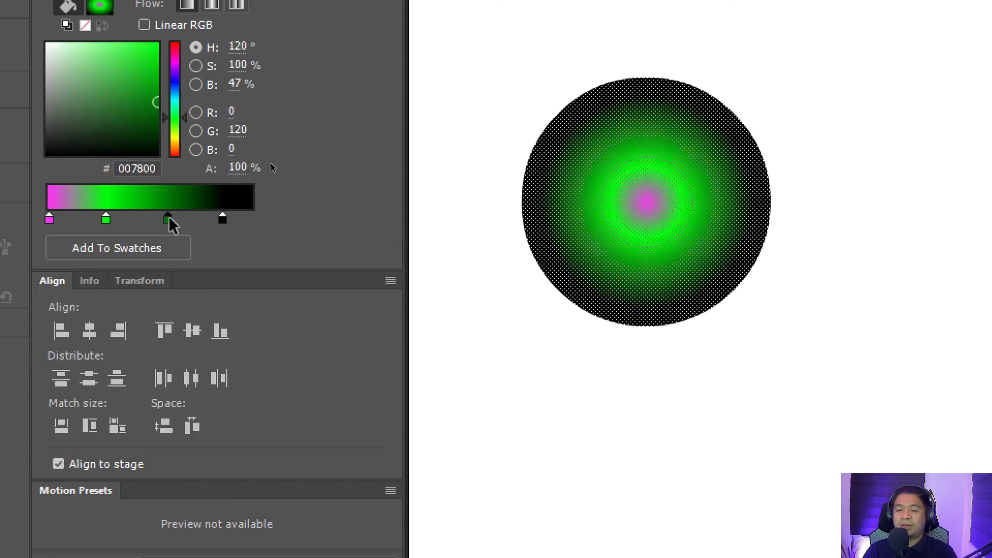
double_click(169, 219)
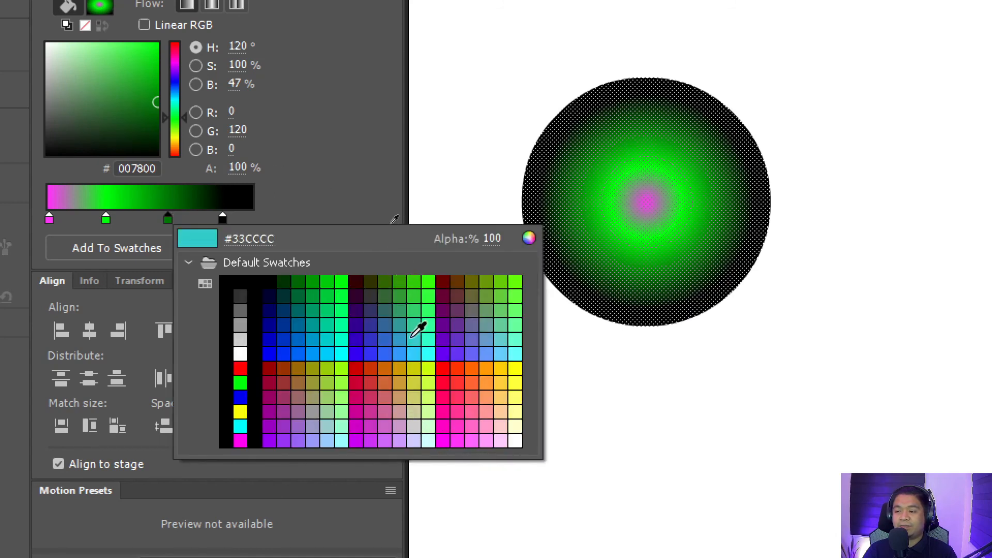
left_click(401, 353)
left_click_drag(214, 217, 210, 219)
- Add a color stop near the end of the gradient and give it the custom red #F1133D through the Color Picker
left_click(248, 219)
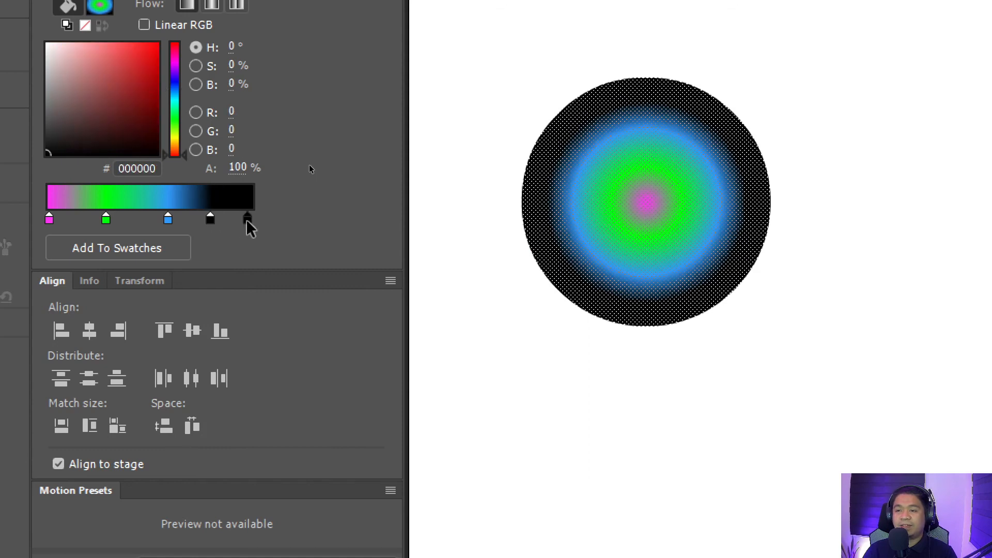
left_click(248, 220)
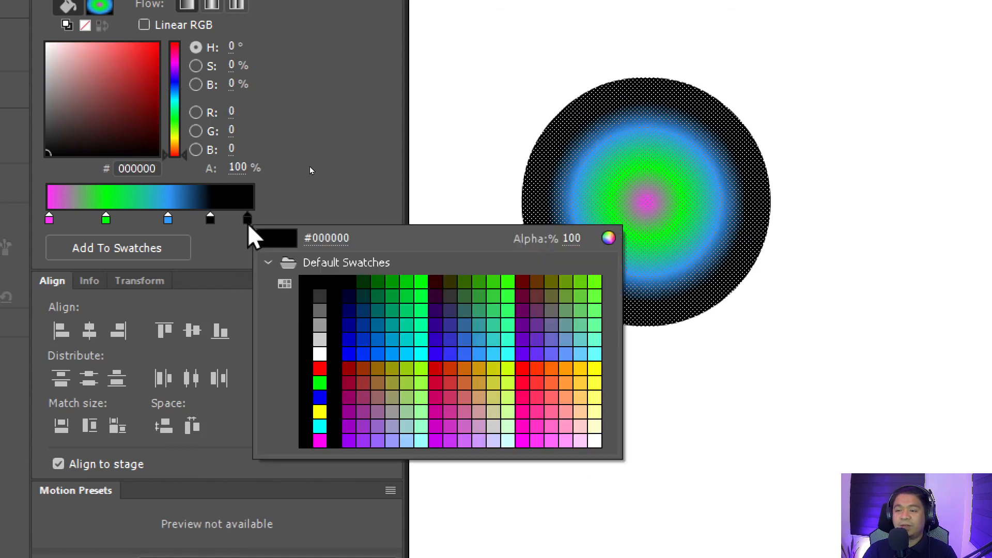
left_click(609, 237)
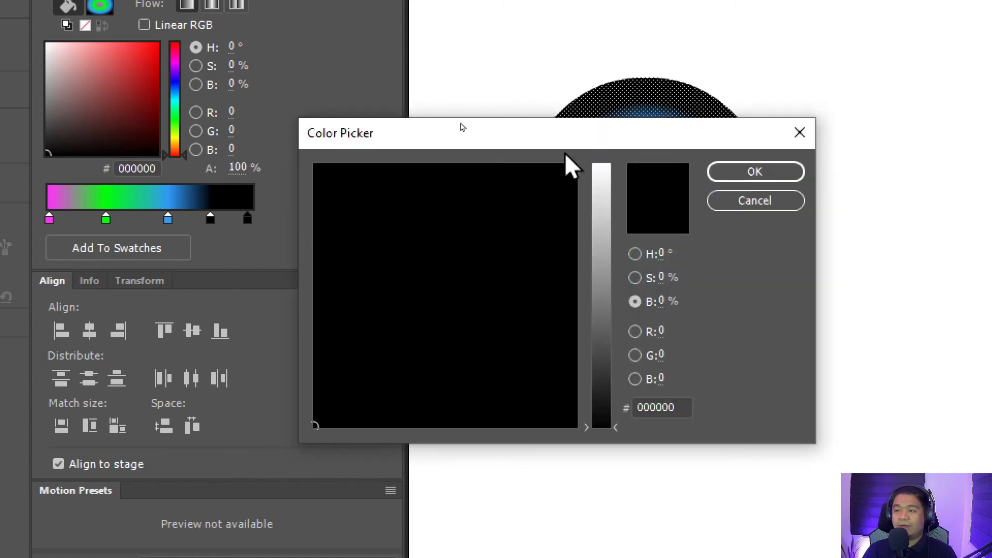
left_click(519, 216)
left_click(573, 223)
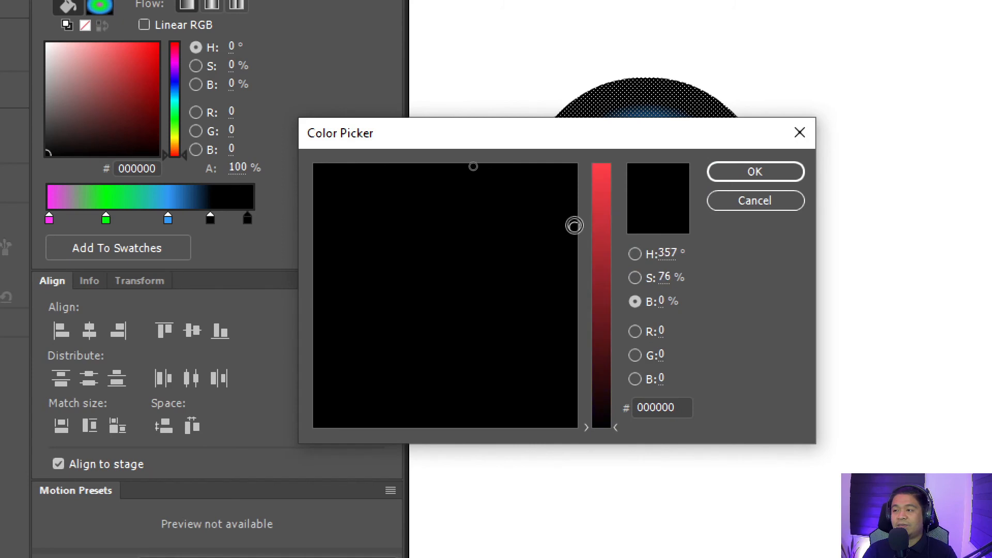
left_click(537, 199)
left_click(600, 190)
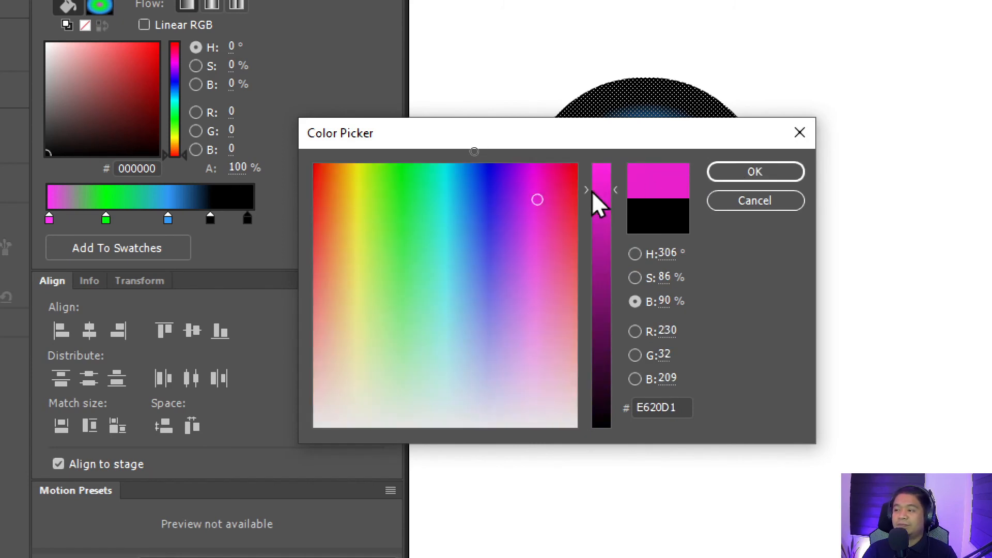
left_click(530, 180)
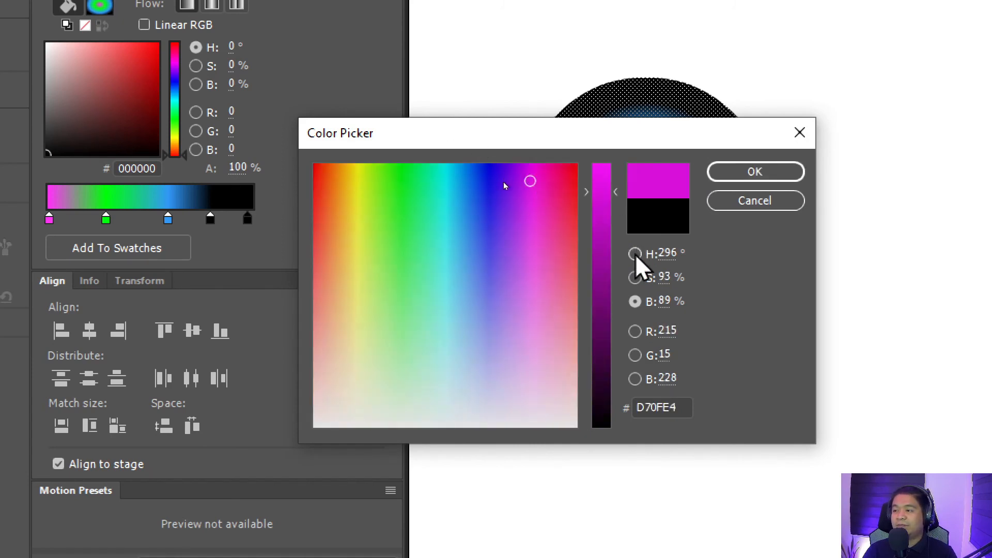
left_click(635, 253)
left_click(601, 178)
left_click(601, 196)
left_click(555, 178)
left_click(601, 172)
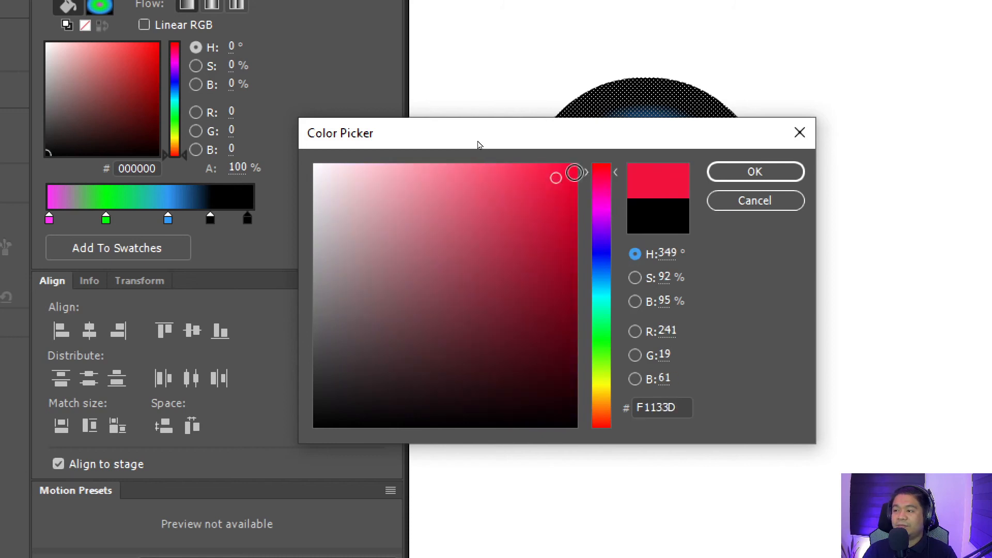
left_click(743, 170)
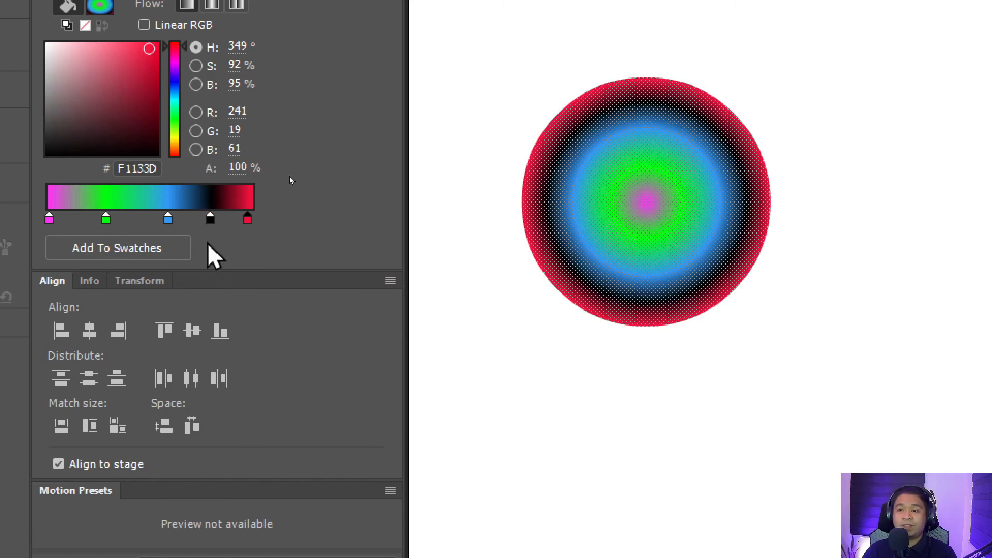
- Remove the black color stop between the blue and red stops, and deselect the circle
left_click(210, 219)
left_click_drag(211, 219, 232, 248)
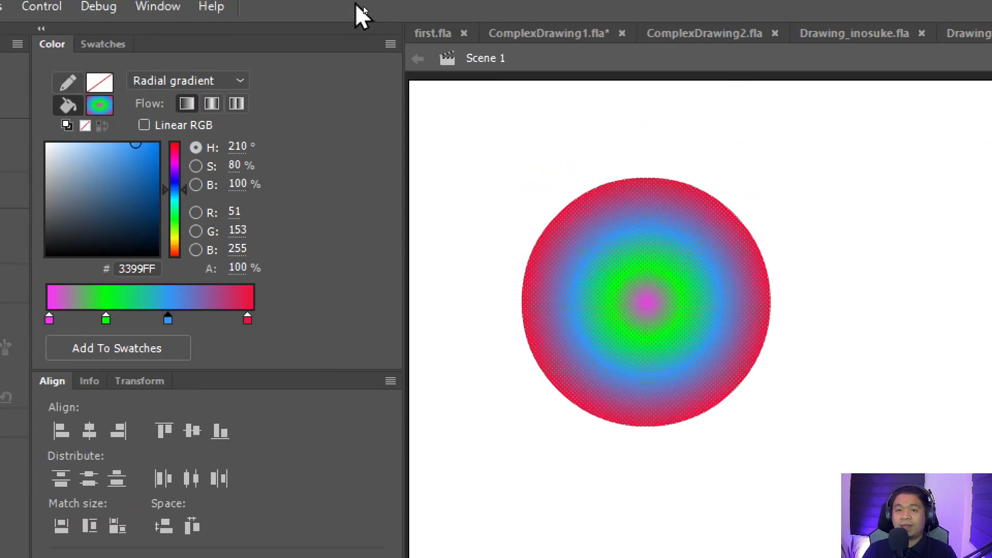
left_click(463, 174)
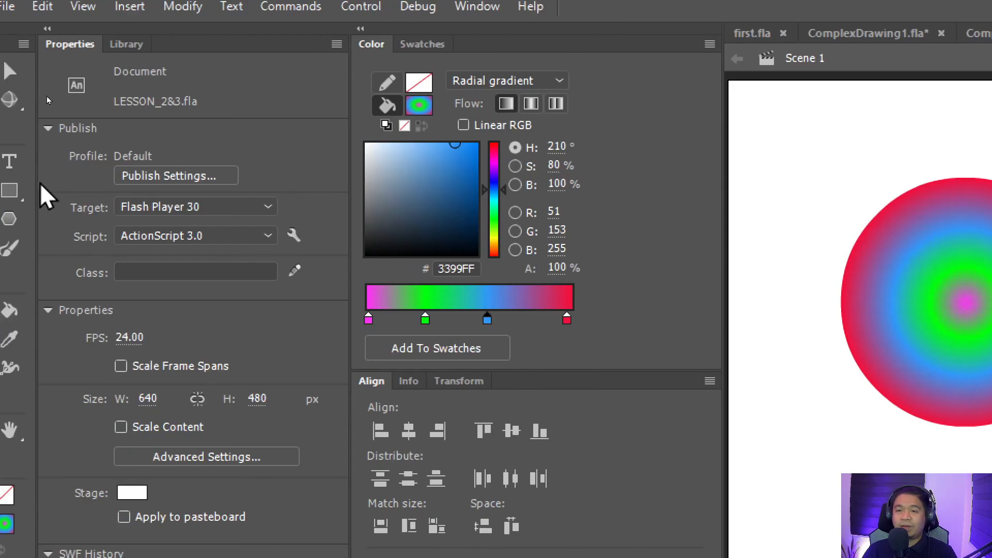
- Draw a rectangle with the four-color radial gradient fill on the empty stage area beside the circle
left_click(2, 195)
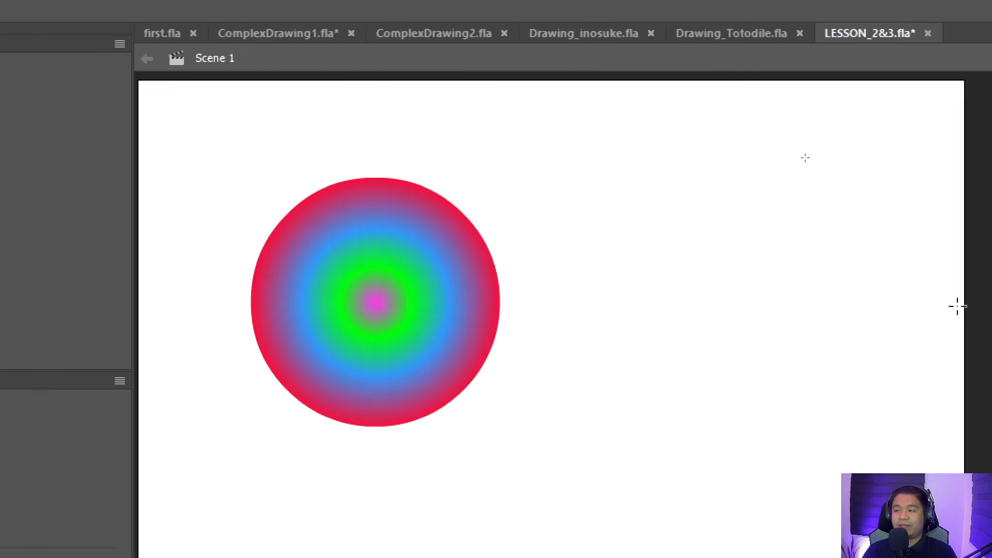
key("space")
left_click_drag(405, 404, 173, 359)
left_click_drag(567, 319, 412, 294)
mouse_move(145, 122)
left_mouse_down()
mouse_move(304, 308)
mouse_move(428, 373)
left_mouse_up()
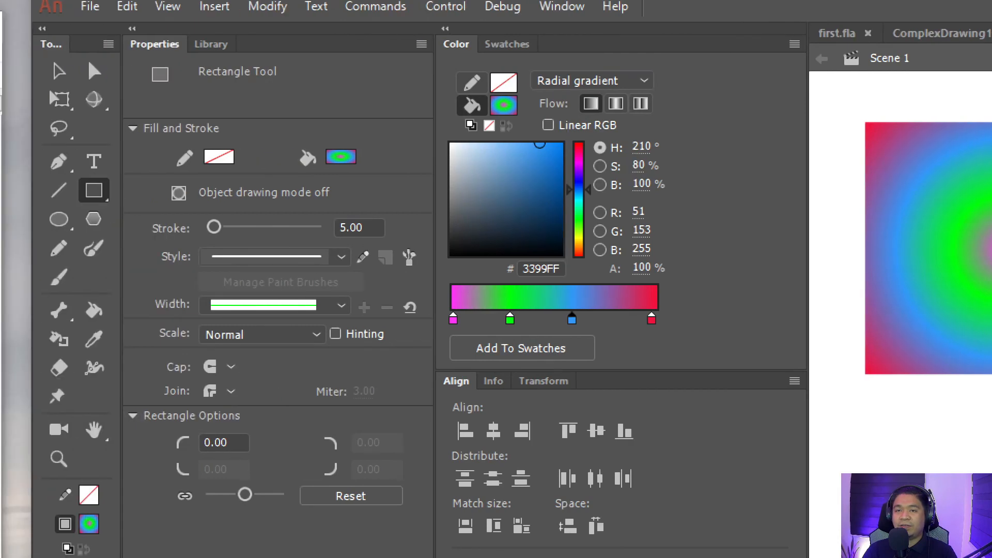
- Select the gradient rectangle, save its custom gradient as a swatch, and show the swatch collection
left_click(68, 71)
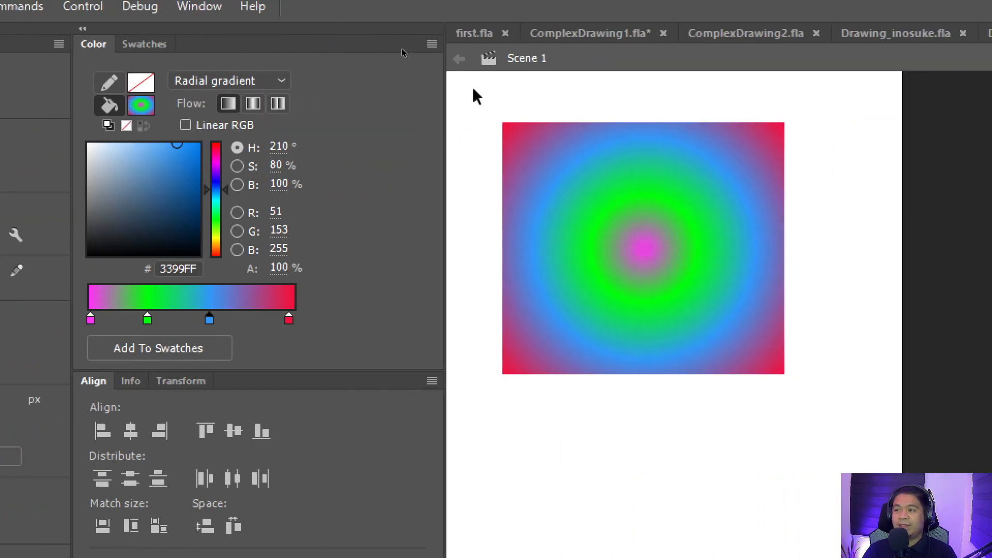
left_click_drag(472, 87, 840, 424)
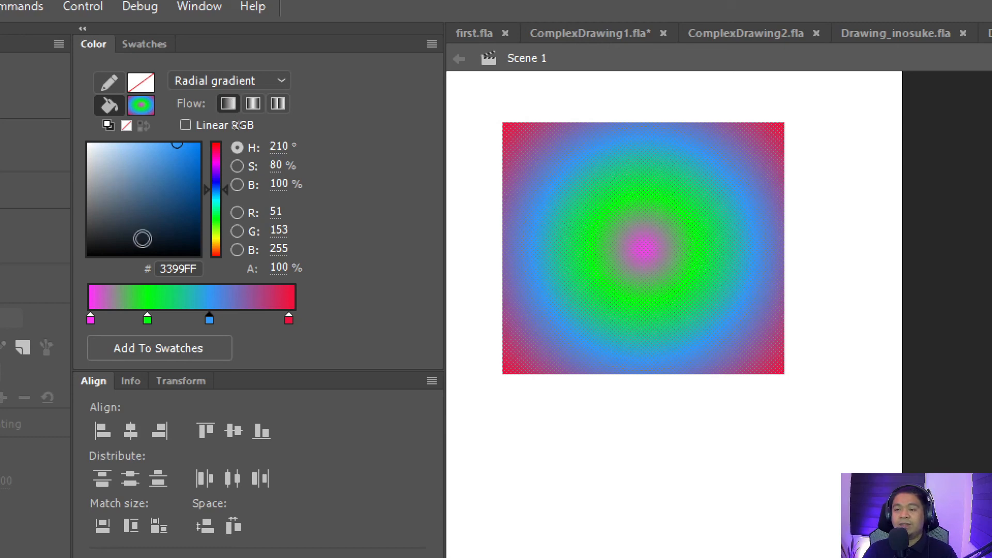
left_click(156, 348)
left_click(143, 45)
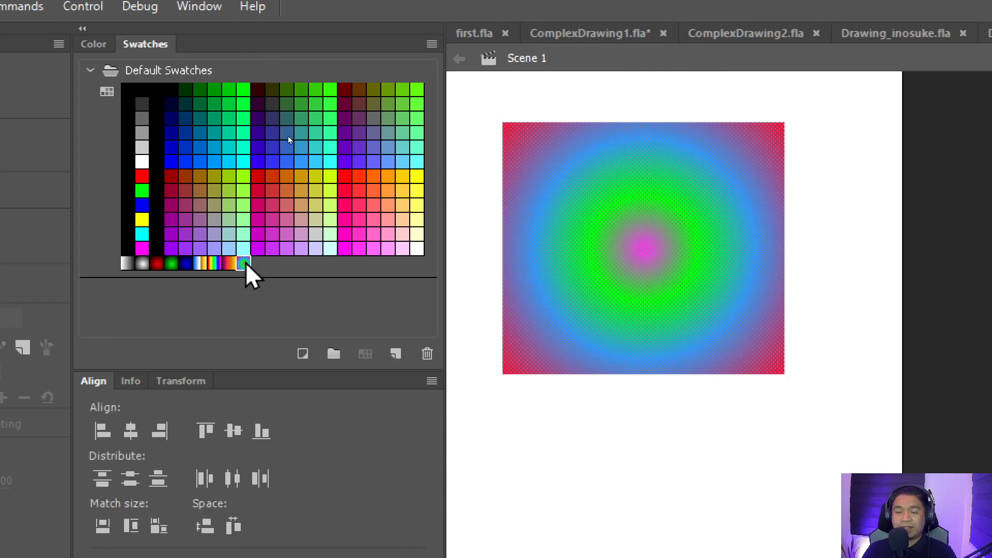
- Try the blue, white and gold preset gradient on the rectangle, check it deselected, and reapply the saved custom gradient
left_click(199, 264)
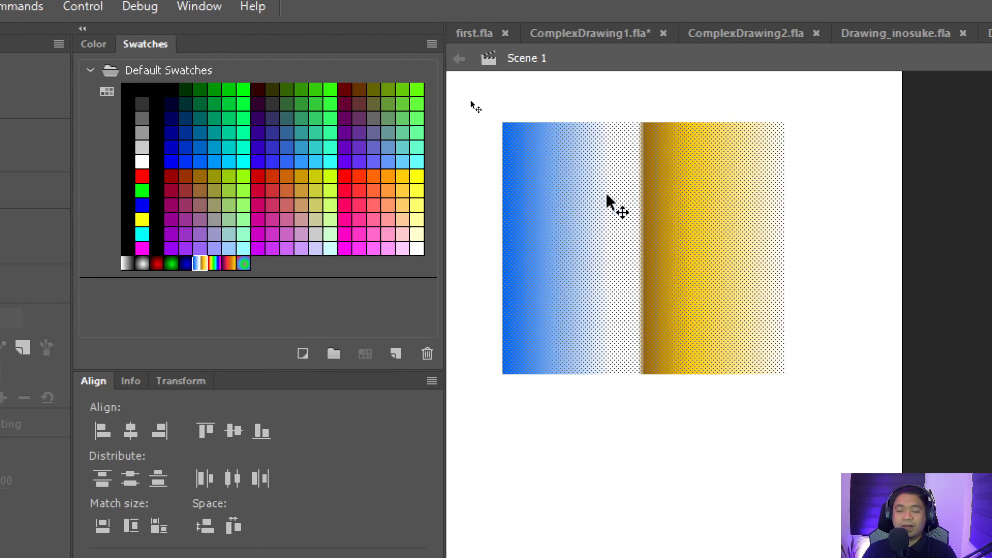
key("ctrl+shift+a")
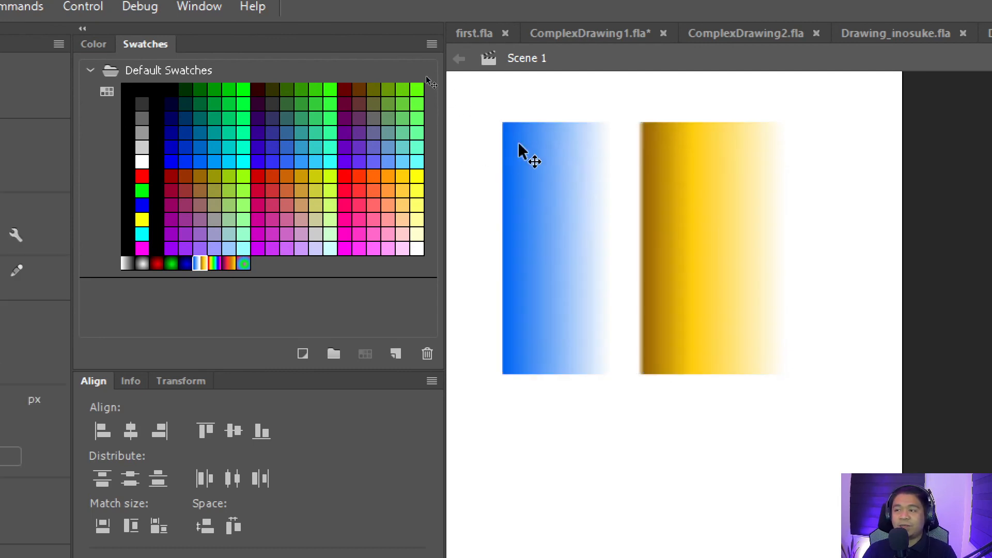
key("ctrl+a")
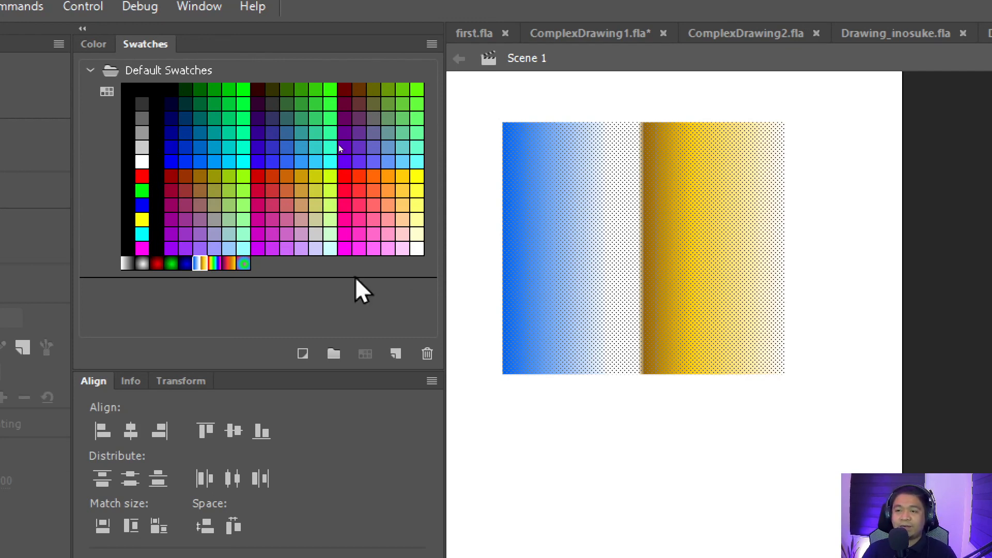
left_click(243, 264)
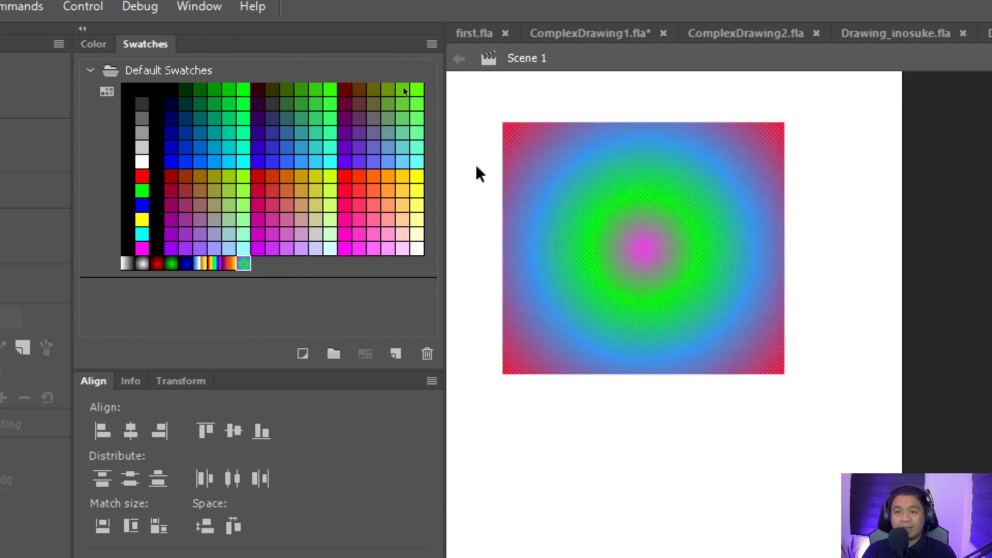
- Apply the blue-to-black radial preset gradient to the rectangle and add two color stops between its ends
left_click(185, 264)
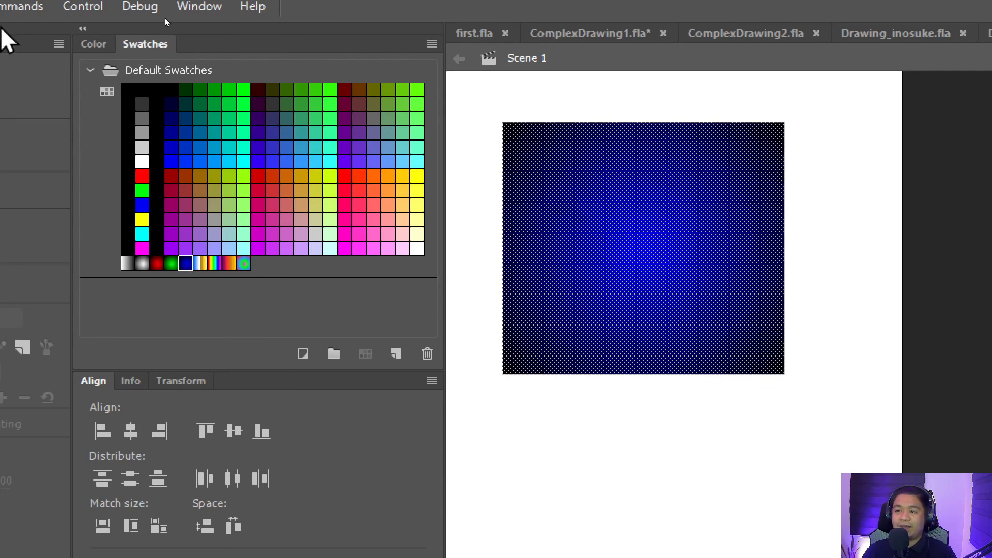
left_click(94, 43)
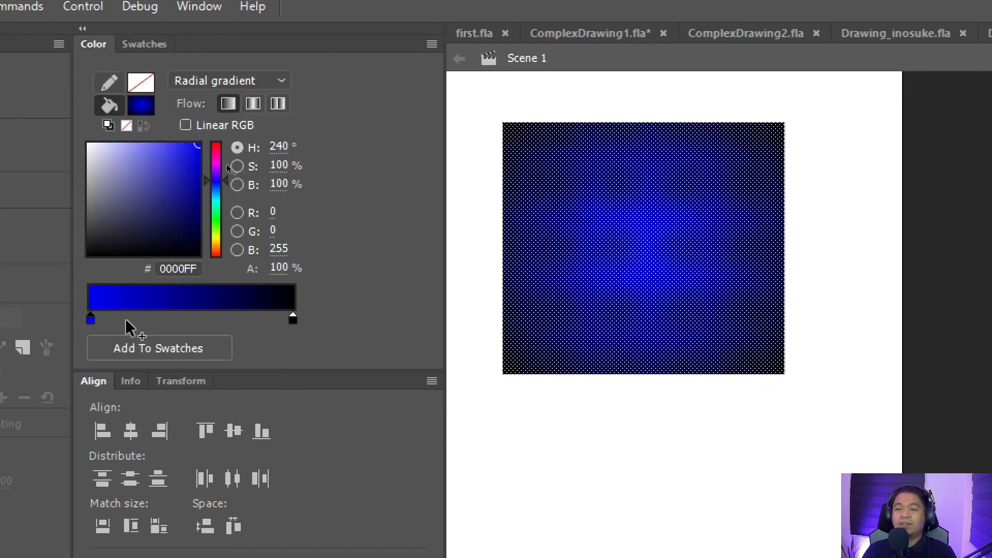
left_click_drag(178, 321, 185, 321)
left_click(111, 318)
left_click(235, 317)
- Set the gradient's first color stop to gold #FFCC00 and its second stop to orange #FF6600
double_click(110, 318)
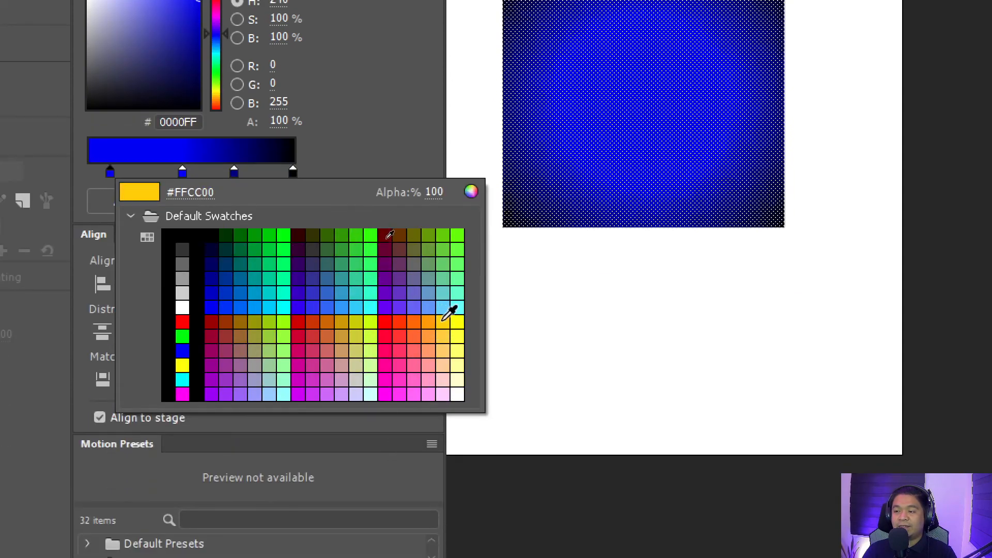
left_click(444, 322)
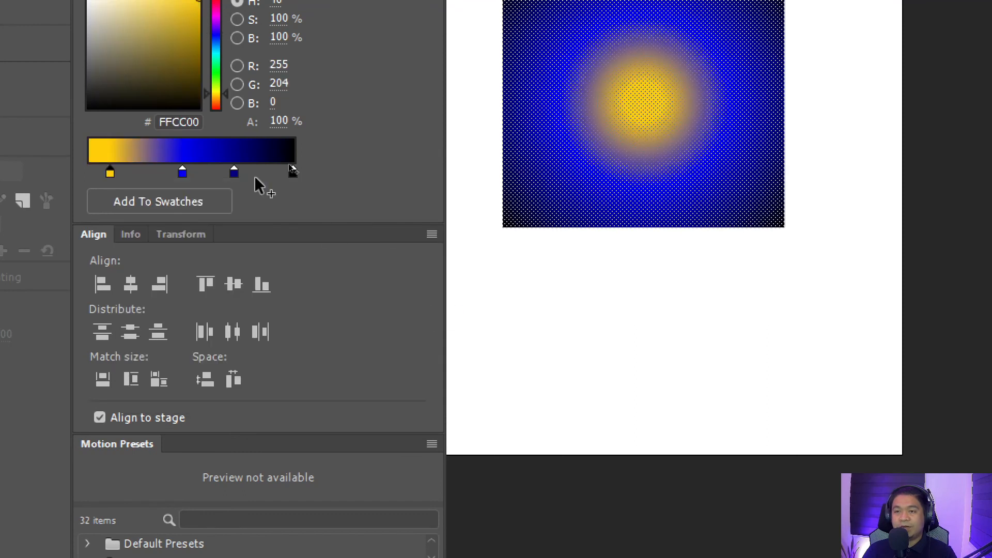
double_click(182, 173)
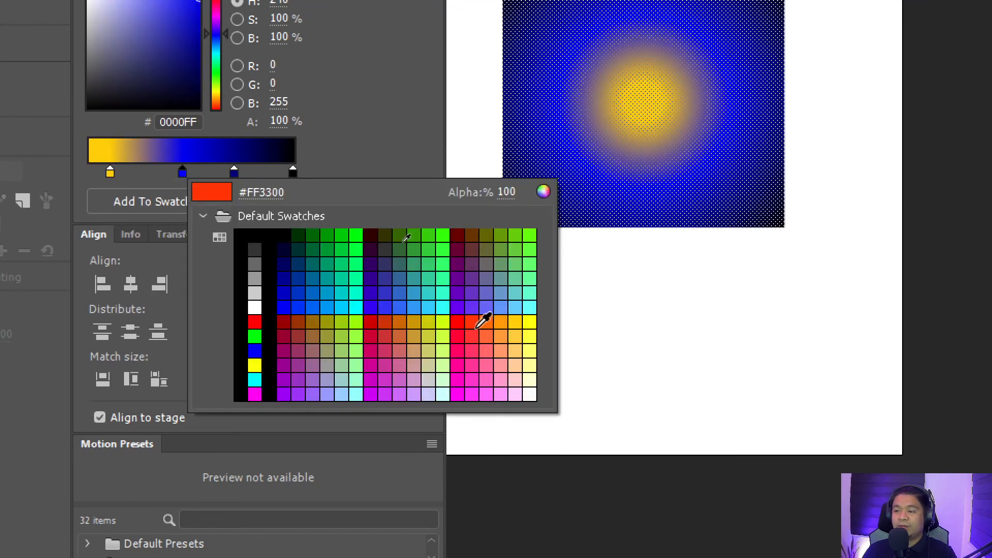
left_click(486, 322)
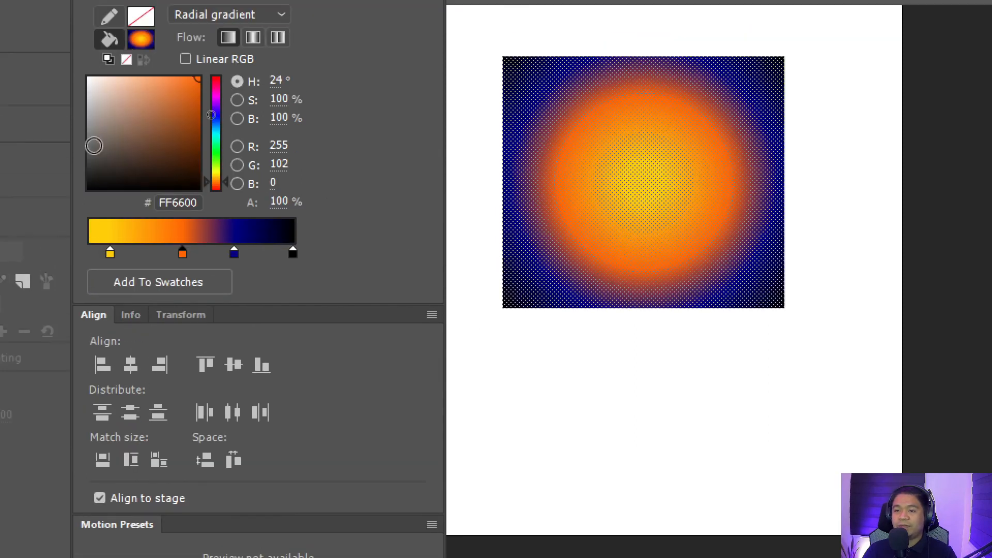
- Move the gold stop to the very start of the gradient and bring the orange stop closer to it
left_click_drag(109, 252, 91, 253)
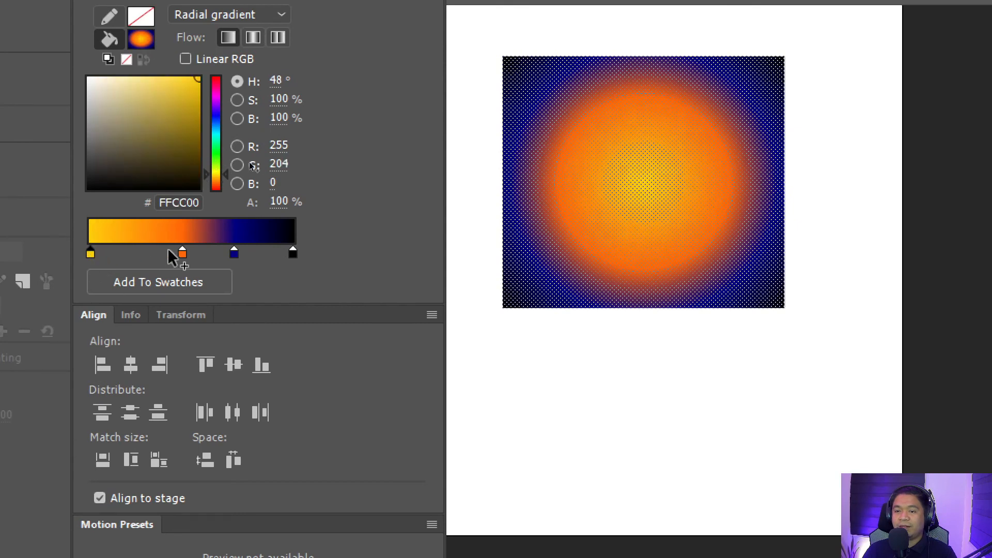
left_click(181, 253)
left_click_drag(180, 254, 128, 254)
- Change the dark blue stop to red #FF3333 and shift it toward the orange stop
double_click(234, 254)
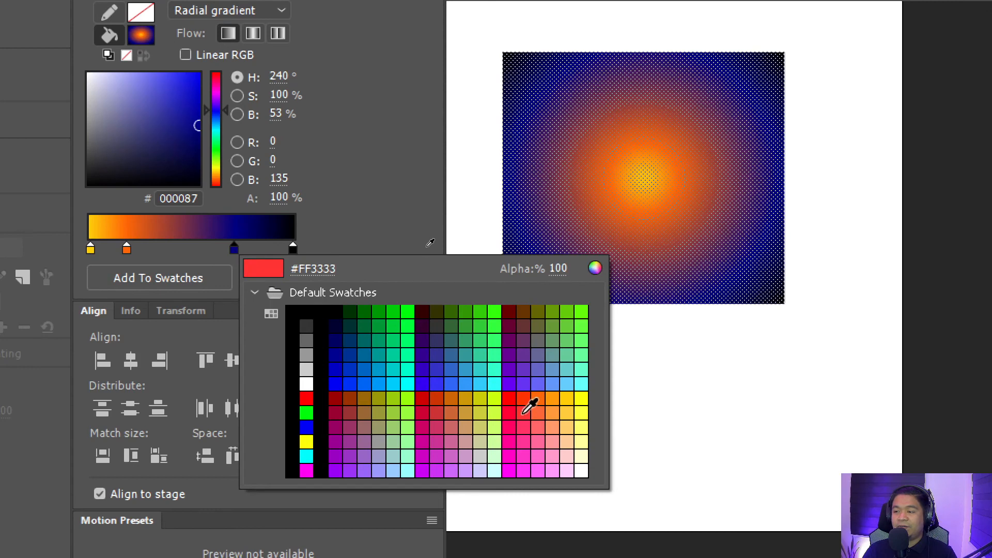
left_click(524, 413)
left_click_drag(227, 247, 194, 252)
- Move the black end stop inward toward the red stop and change it to purple #660066
left_click(292, 249)
left_click_drag(292, 247, 240, 248)
double_click(241, 249)
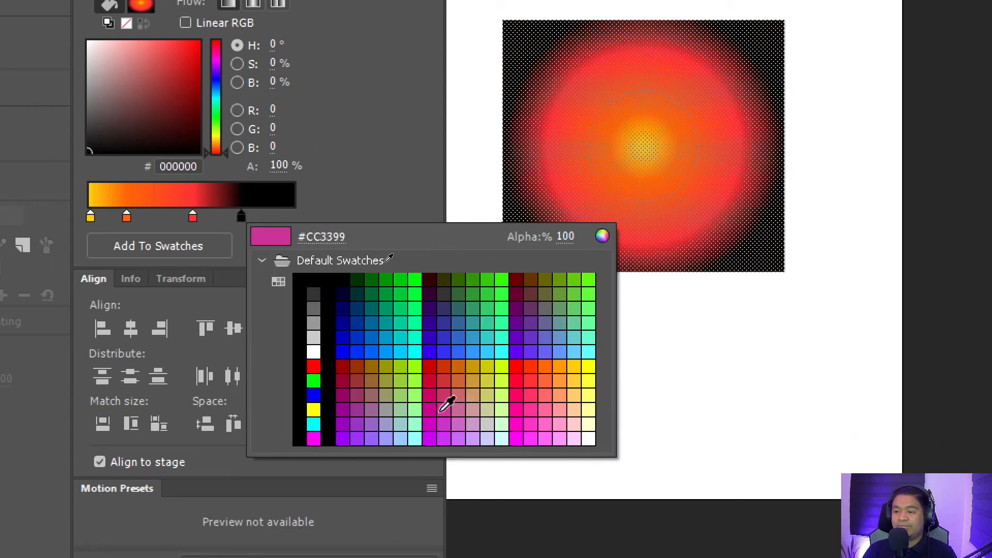
left_click(523, 308)
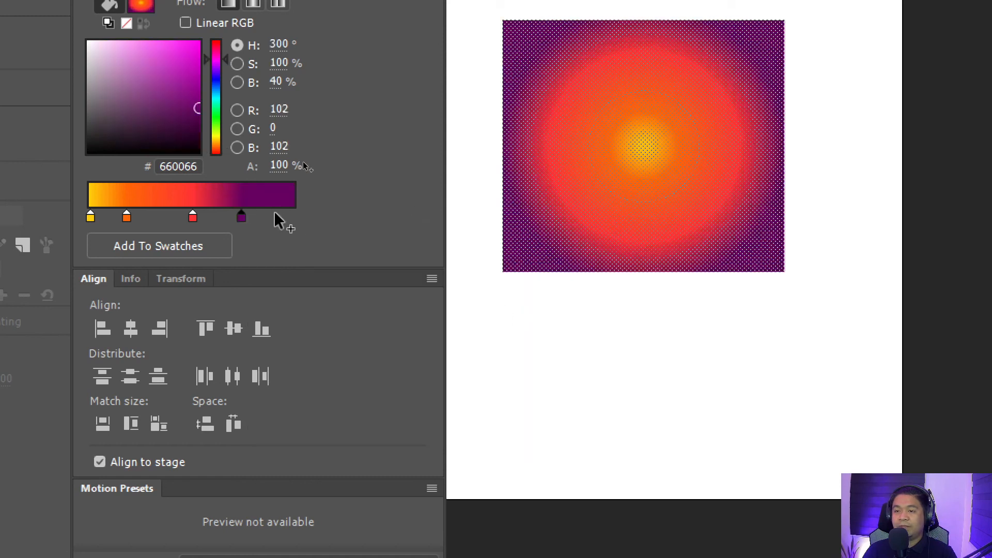
- Add a dark violet #330066 color stop beyond the purple one and move it to the gradient's end
double_click(274, 217)
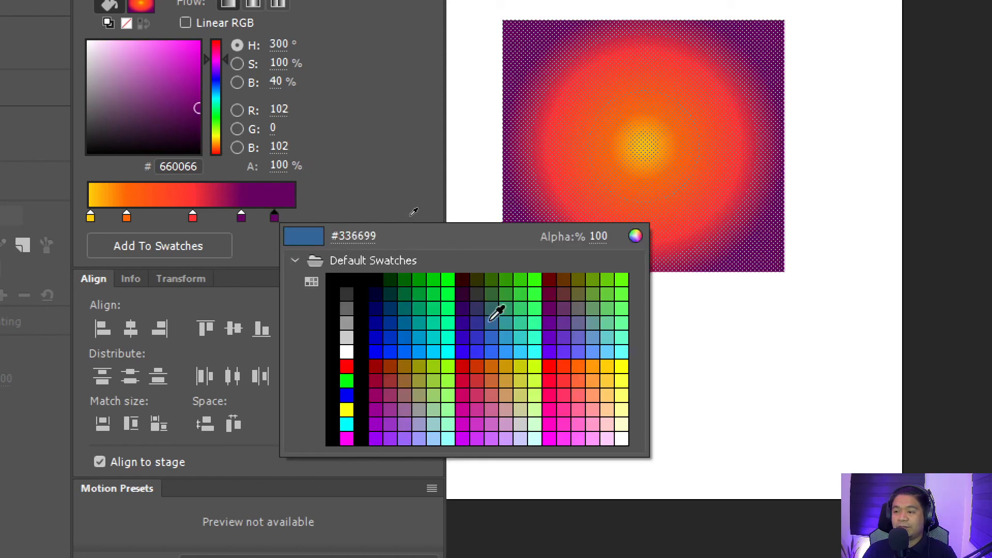
left_click(468, 308)
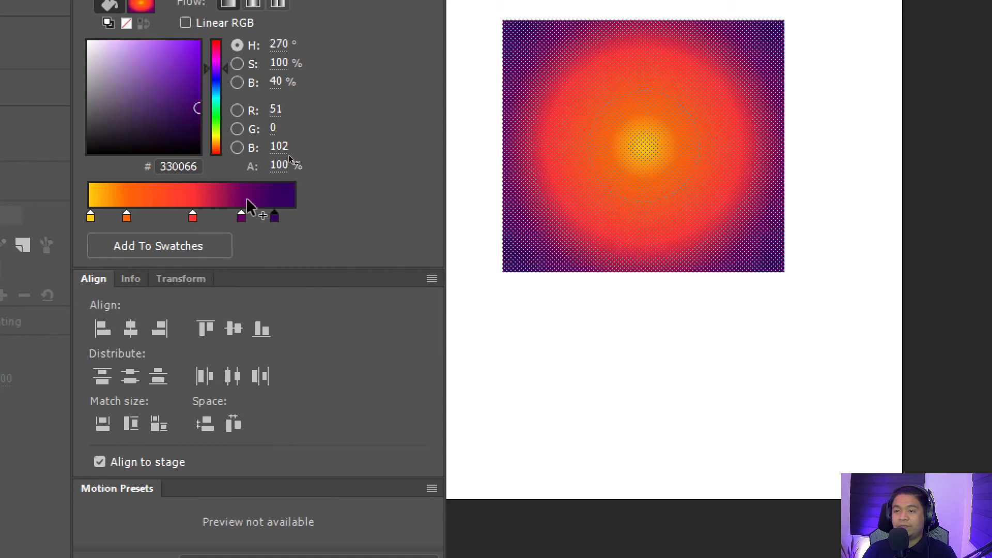
left_click_drag(272, 215, 302, 216)
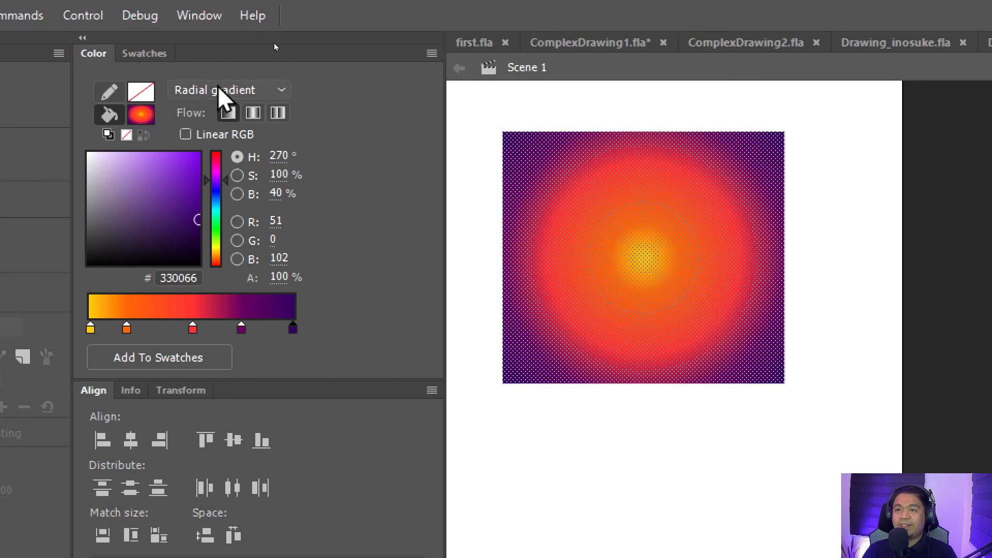
- Switch the rectangle's fill to a linear gradient and fine-tune the positions of the red, purple and dark violet stops
left_click(218, 30)
left_click(230, 157)
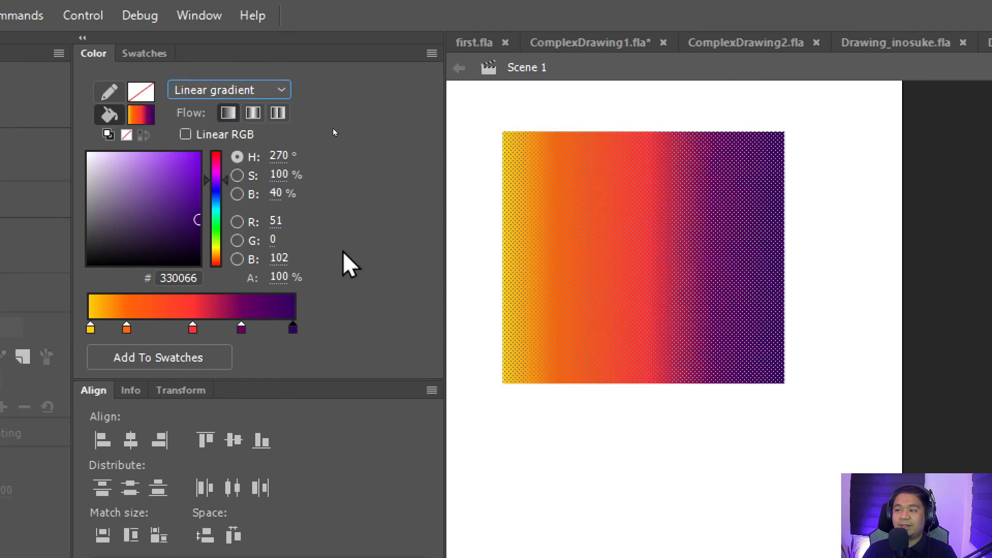
left_click_drag(187, 331, 176, 330)
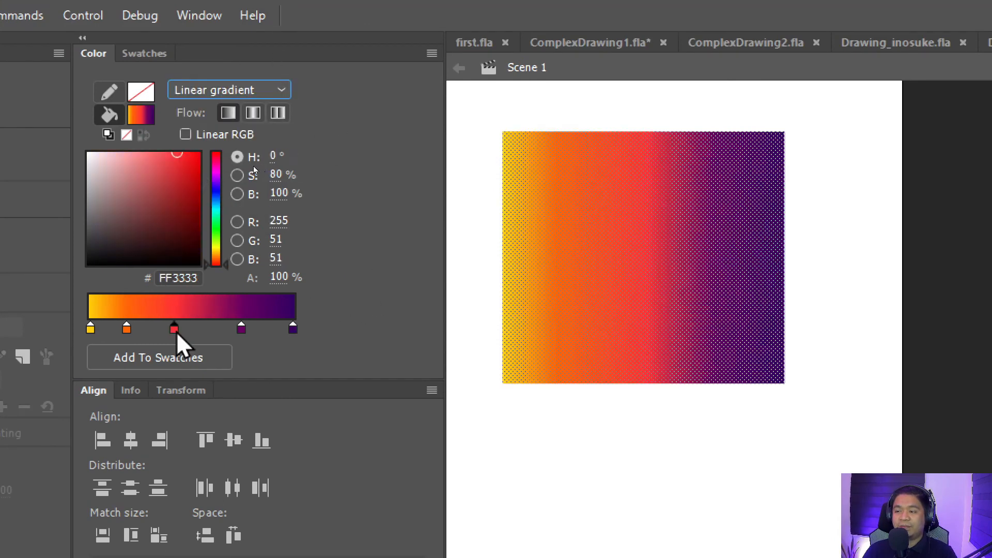
left_click_drag(241, 327, 289, 327)
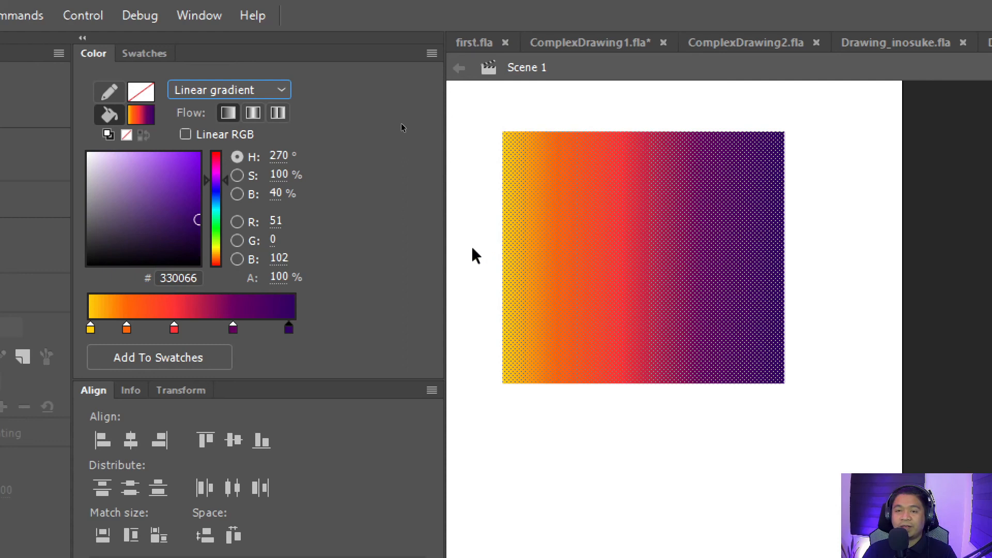
- Save the yellow-to-violet linear gradient as a swatch, check it in the swatch collection, and deselect the rectangle
left_click(177, 358)
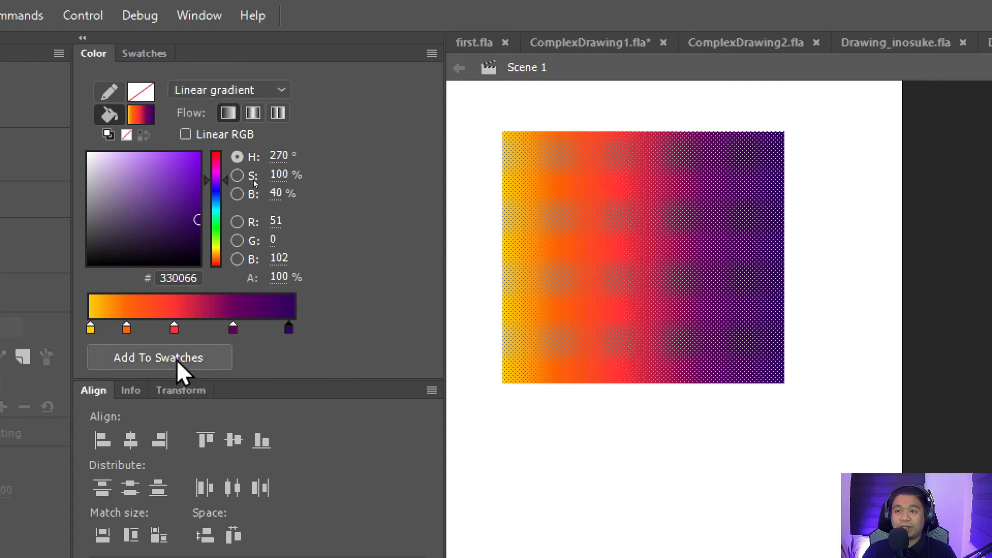
left_click(143, 56)
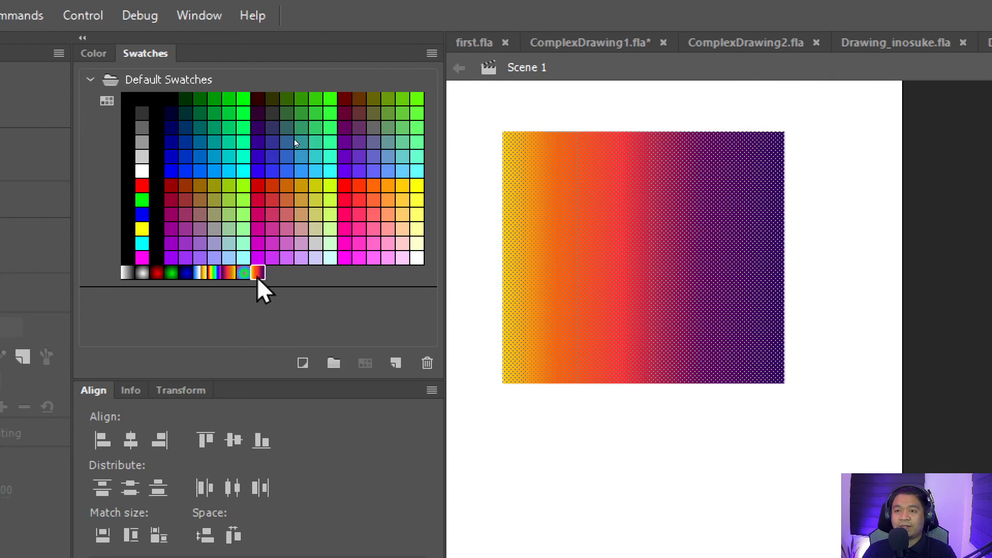
left_click(466, 260)
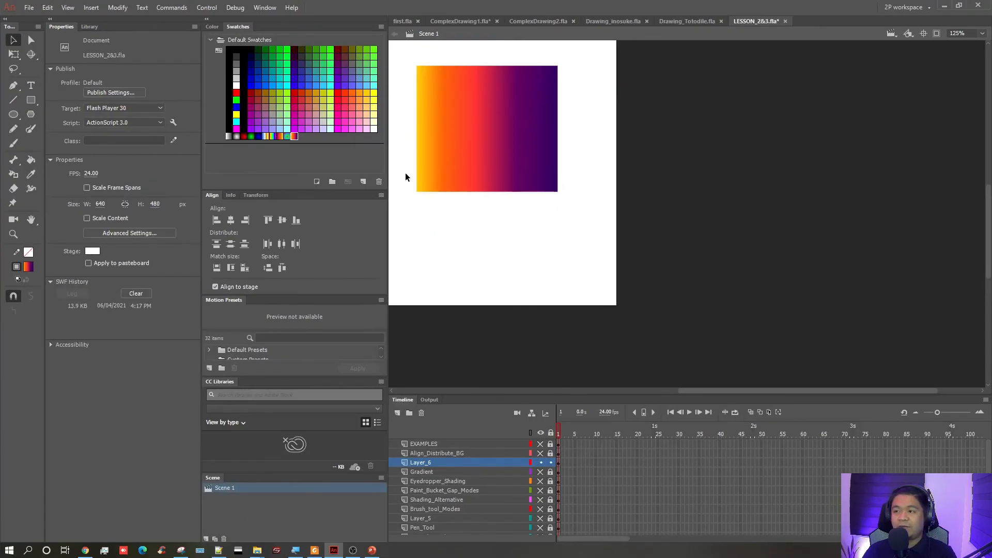
left_click_drag(483, 354, 500, 355)
left_click_drag(415, 178, 611, 237)
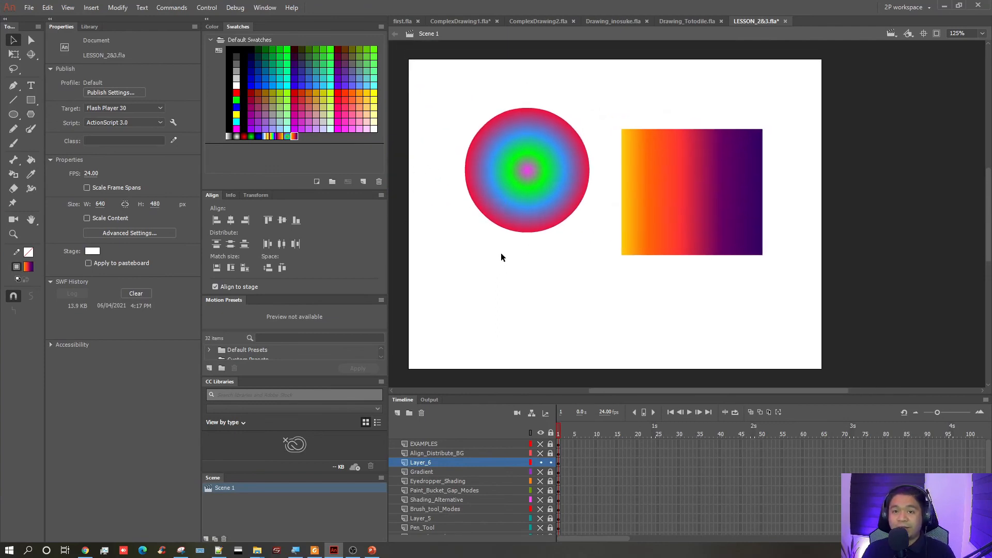
- Hide and lock Layer_6, and preview the gradient background on the Align_Distribute_BG layer before hiding and locking that layer again
left_click(541, 462)
left_click(541, 453)
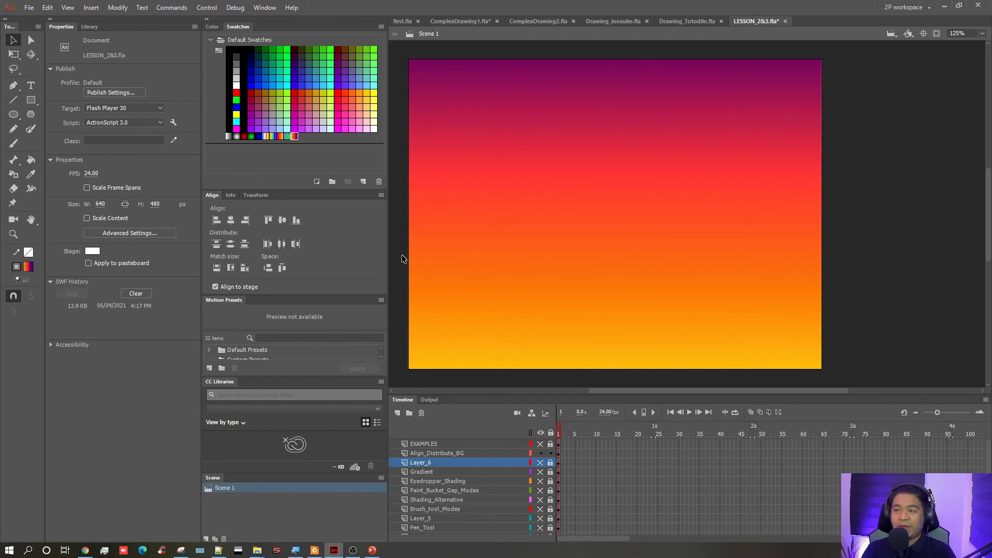
left_click(536, 115)
left_click(850, 153)
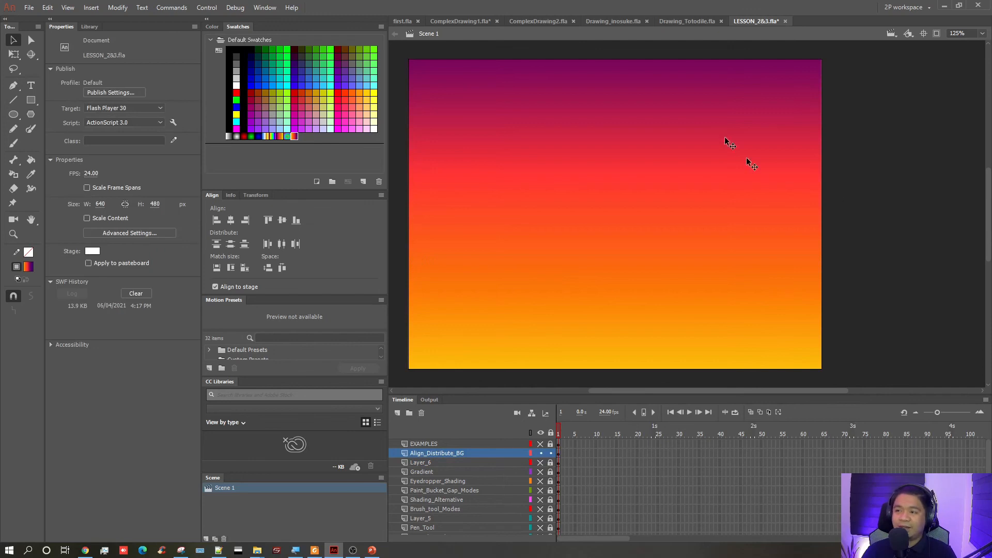
left_click(540, 453)
left_click(550, 453)
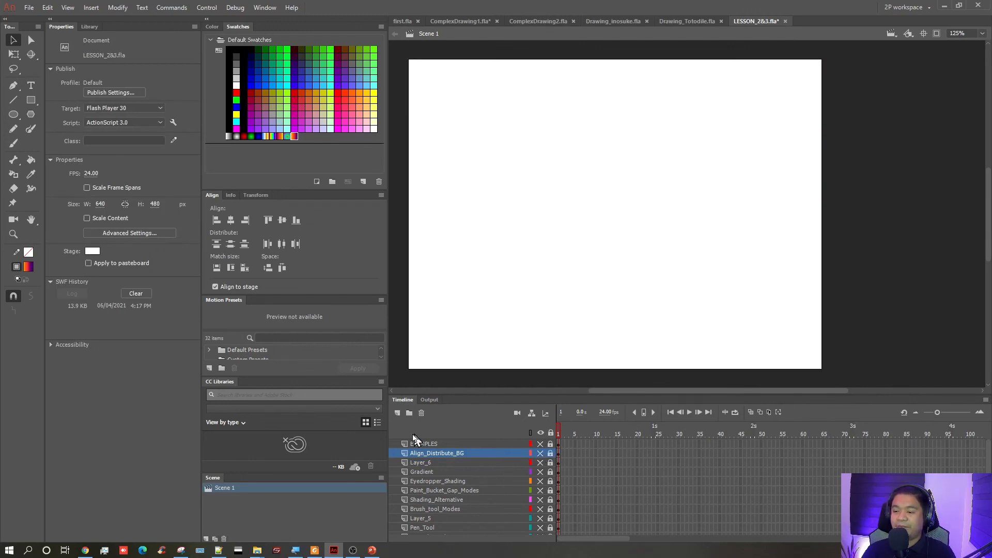
- Add a new layer directly above Align_Distribute_BG and look through the layer list
left_click(398, 413)
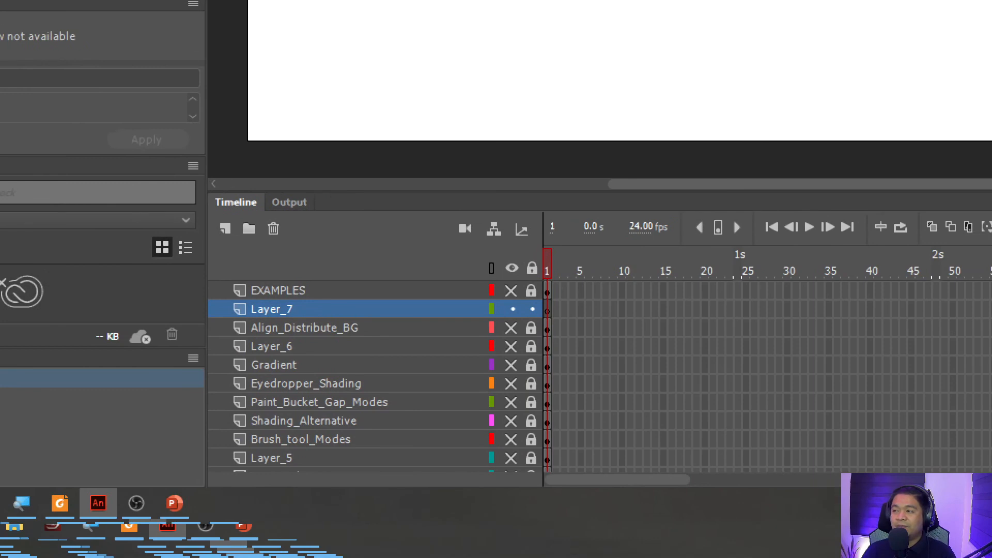
scroll(407, 369, "down", 2)
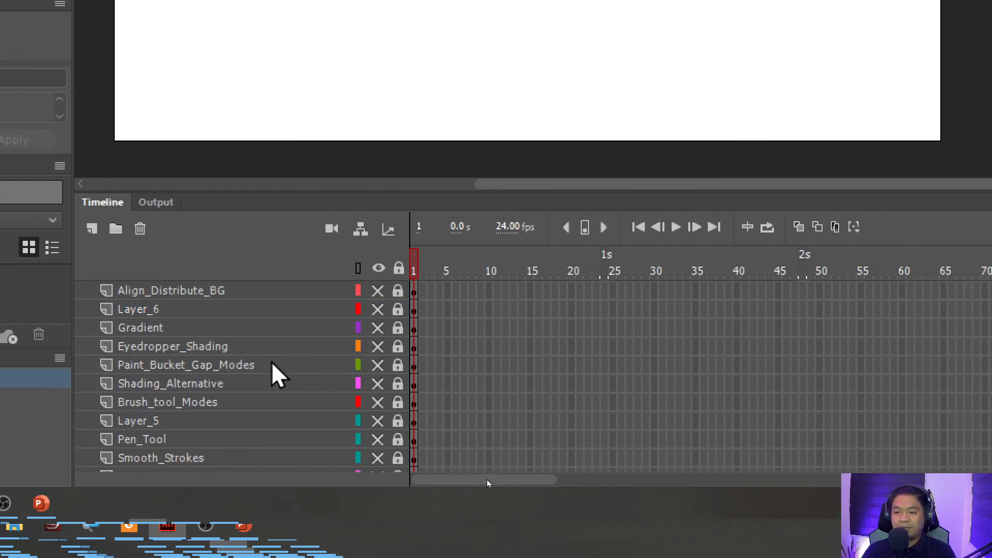
scroll(269, 361, "down", 3)
scroll(262, 348, "up", 4)
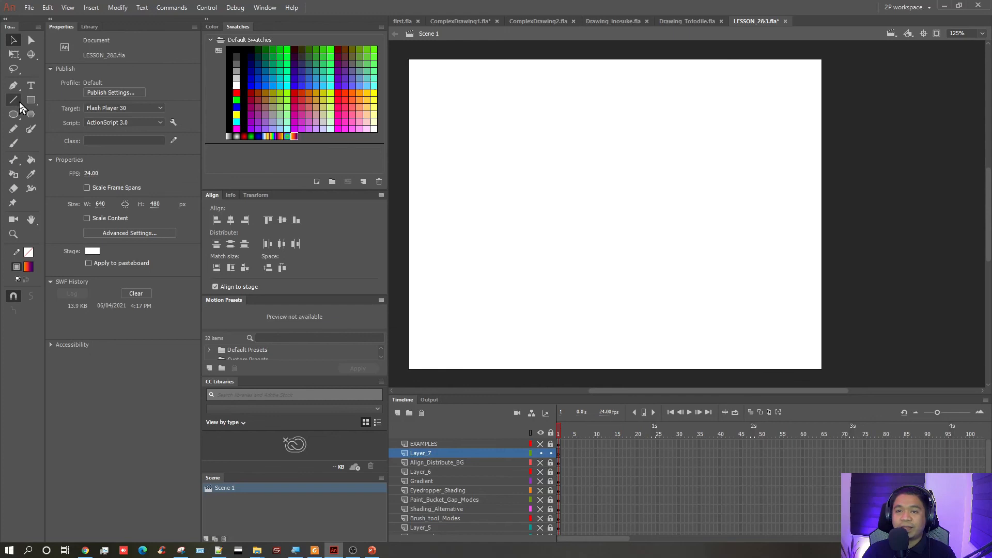
- Activate the Rectangle tool and try a solid teal fill and a #00CCCC fill
left_click(29, 102)
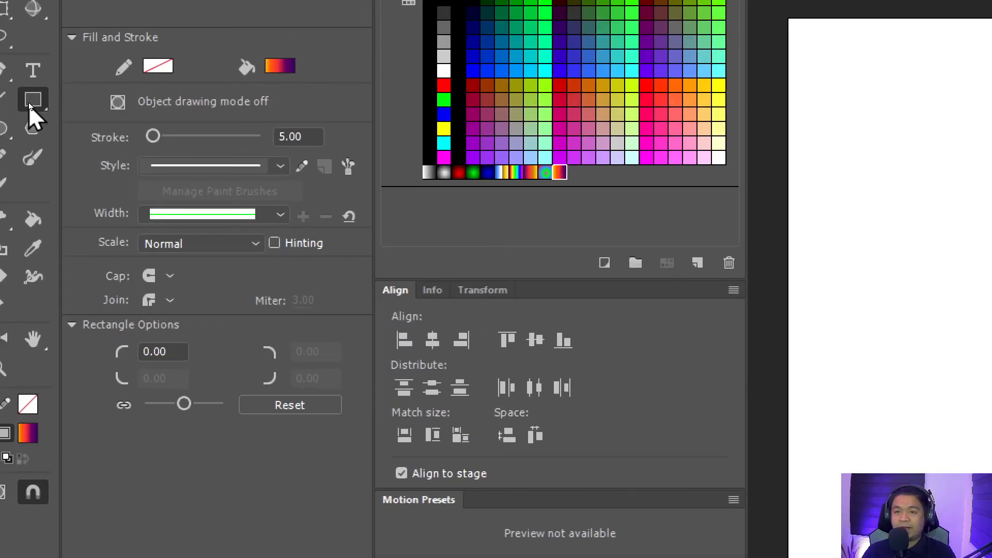
left_click(30, 103)
left_click(155, 98)
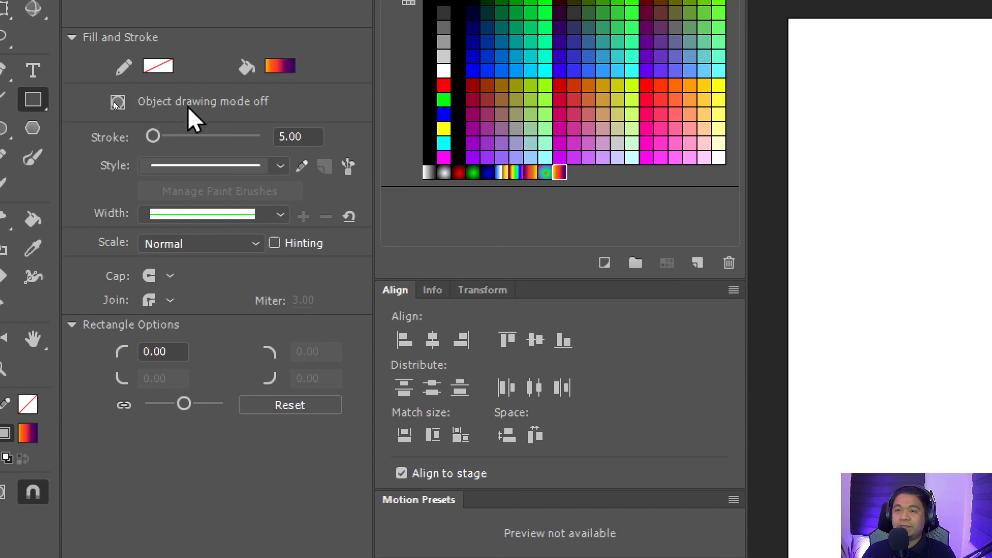
left_click(277, 71)
left_click(531, 163)
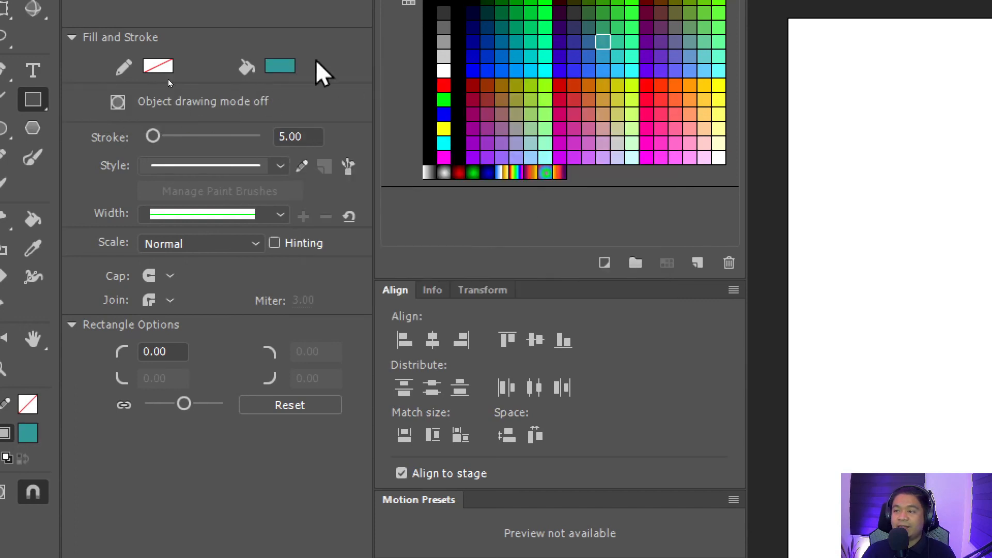
left_click(280, 67)
left_click(460, 177)
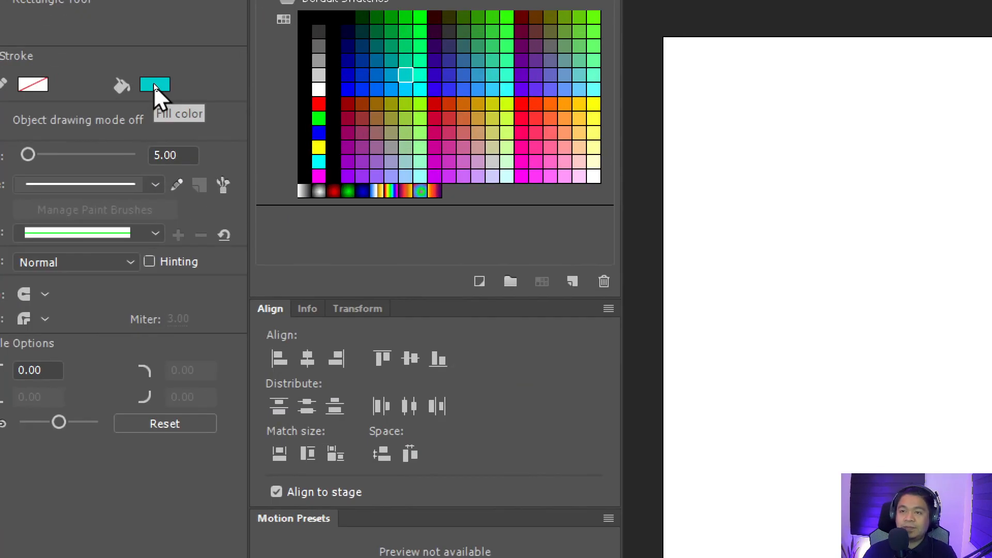
- Set the fill to the saved yellow-to-violet gradient swatch and draw a rectangle about 385 by 305 px mid-stage
left_click(153, 84)
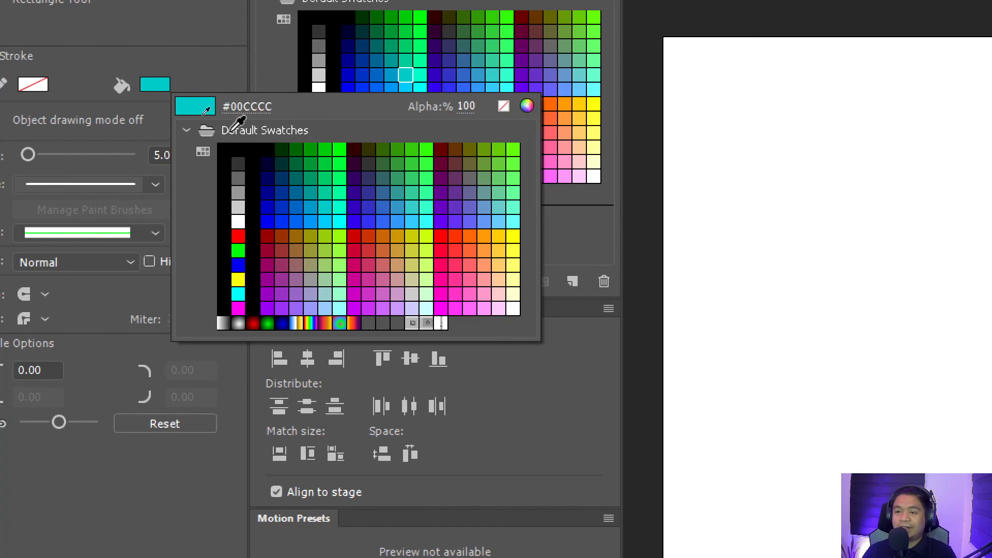
left_click(355, 323)
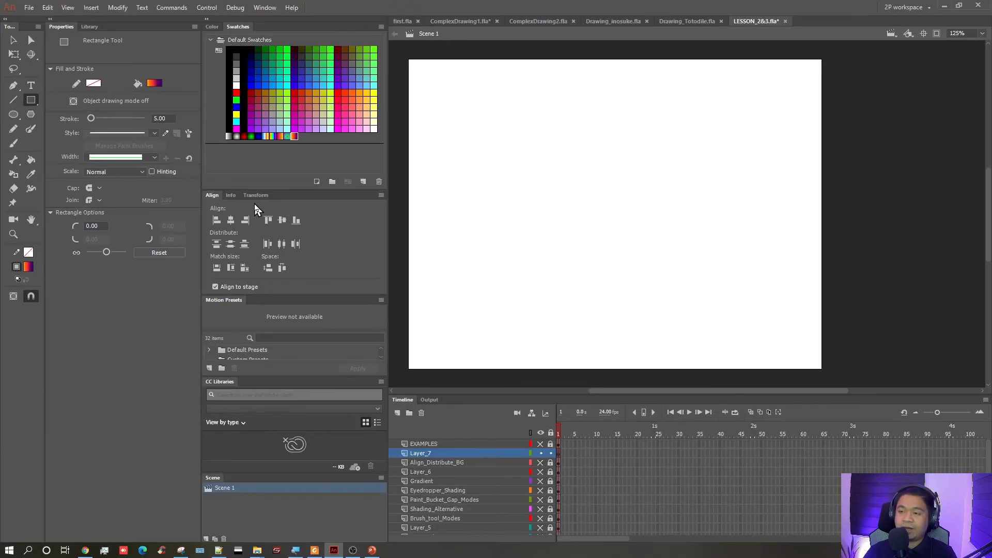
left_click_drag(482, 106, 730, 301)
- Select the new gradient rectangle and move it toward the left edge of the stage
left_click(13, 39)
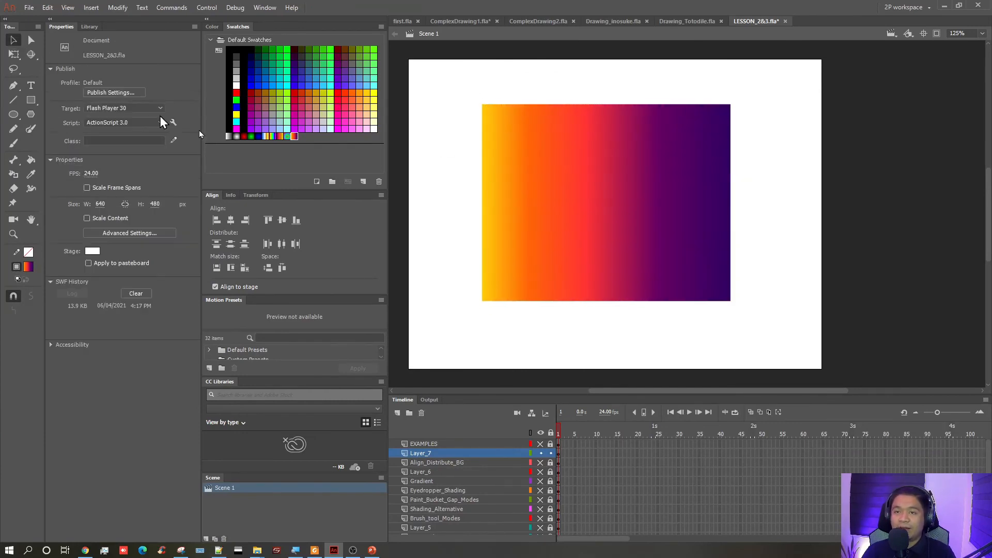
left_click(593, 152)
left_click_drag(593, 151, 551, 155)
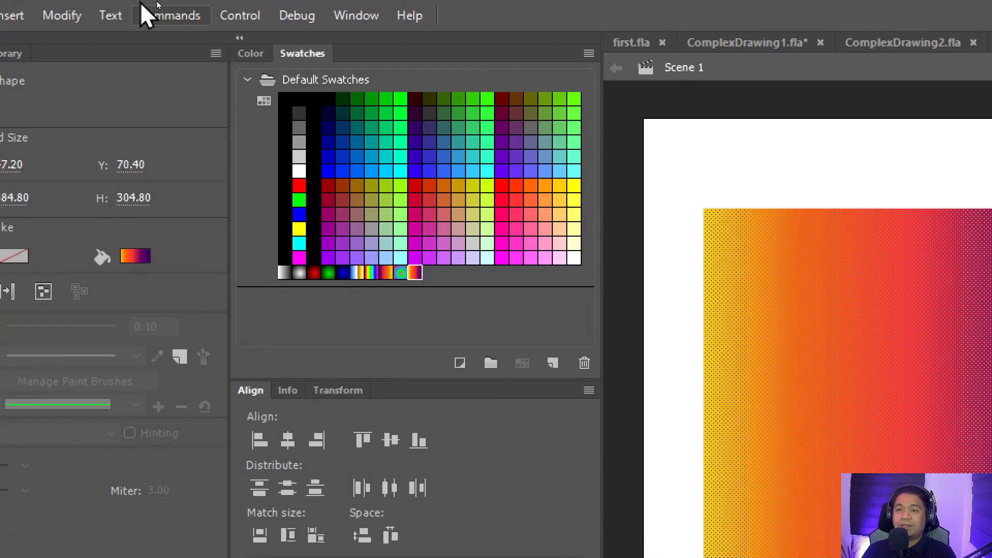
- Match the gradient rectangle's width and height to the stage using the Align options
left_click(355, 15)
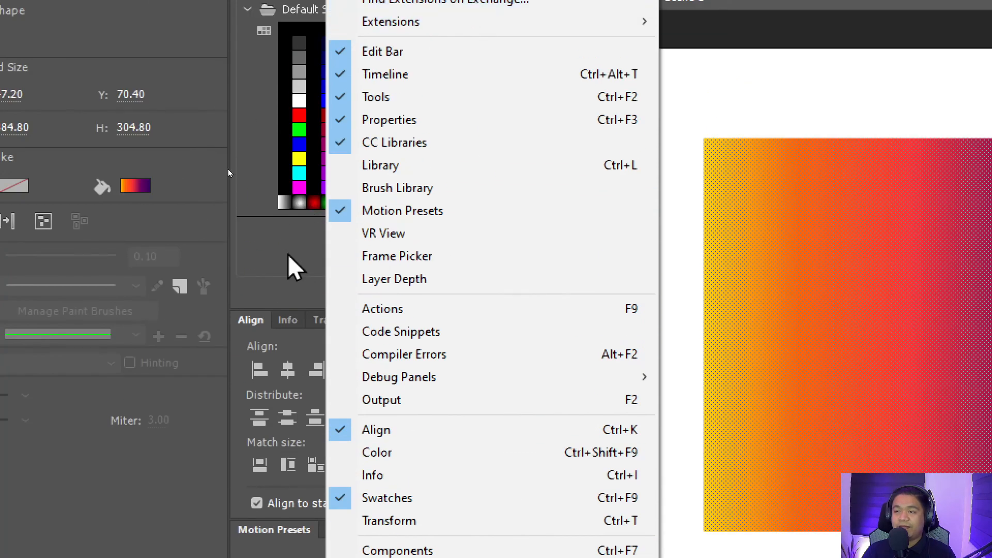
left_click(247, 323)
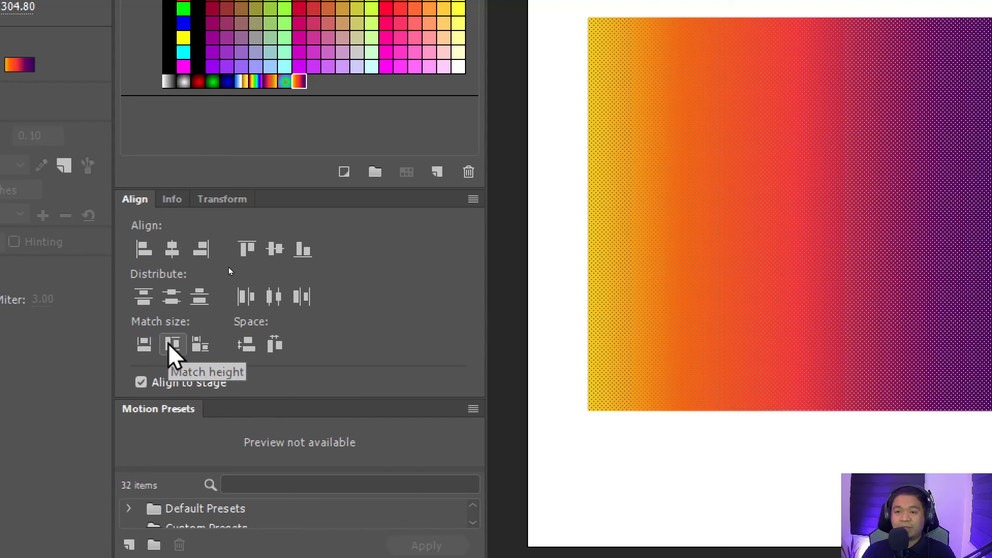
left_click(199, 343)
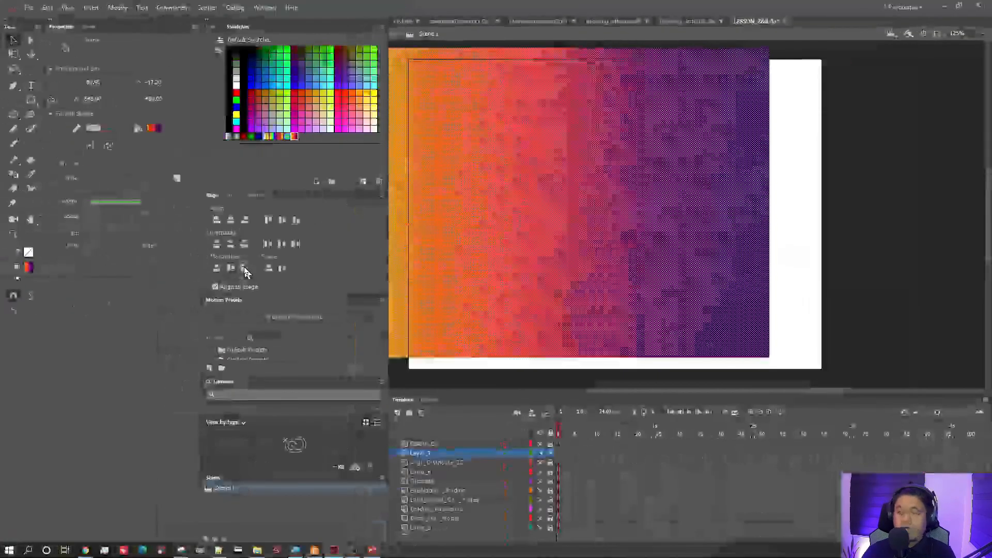
- Center the stage-sized gradient rectangle horizontally and vertically on the stage, and deselect it
left_click_drag(542, 132, 614, 155)
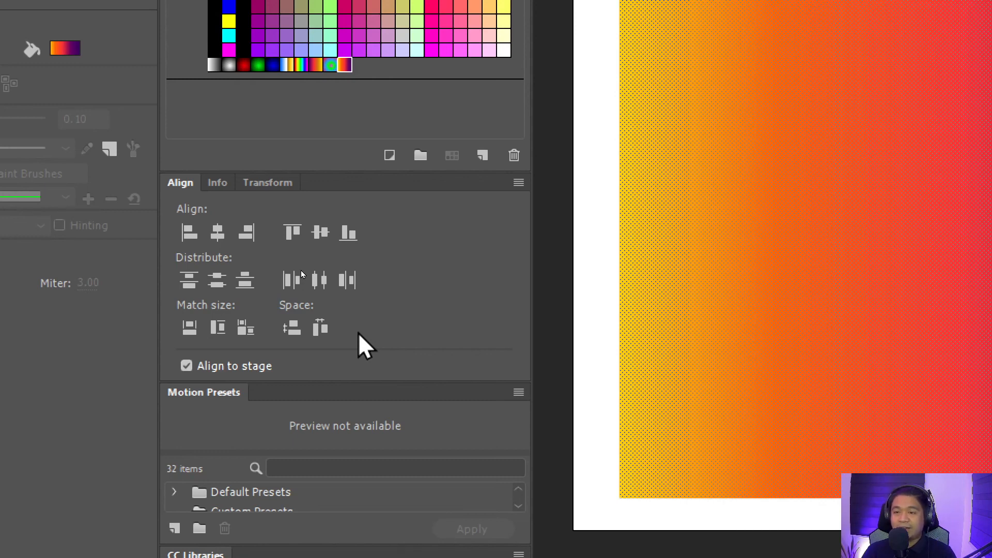
left_click(217, 232)
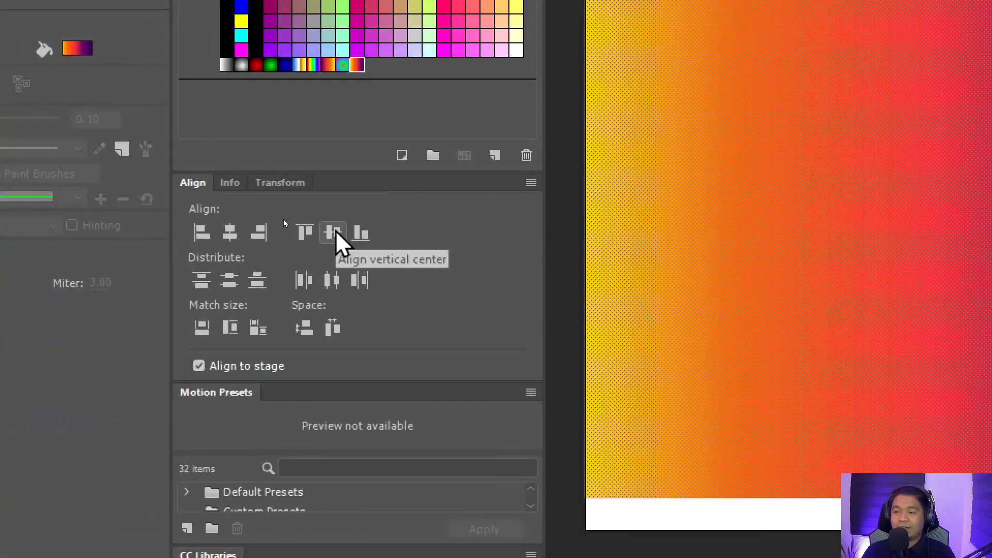
left_click(336, 231)
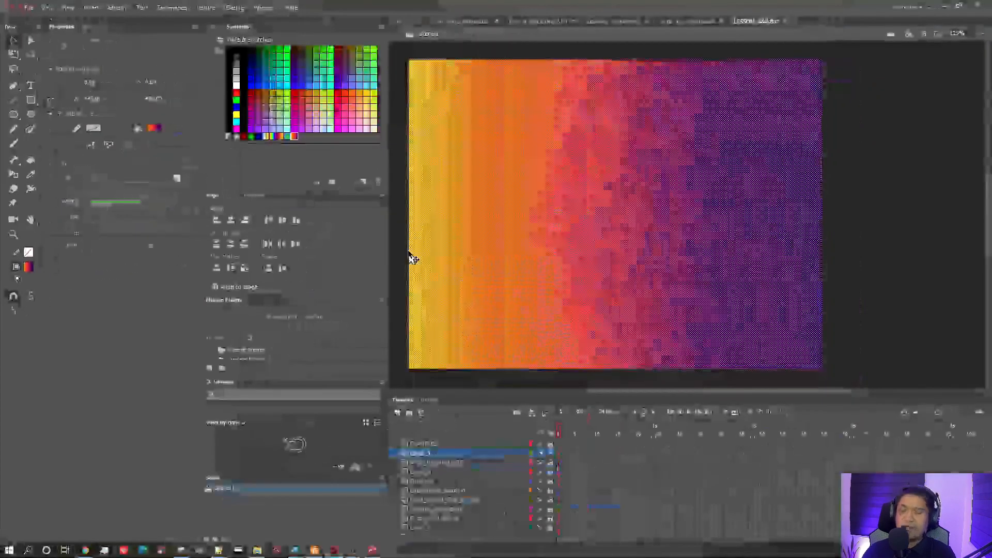
left_click(679, 167)
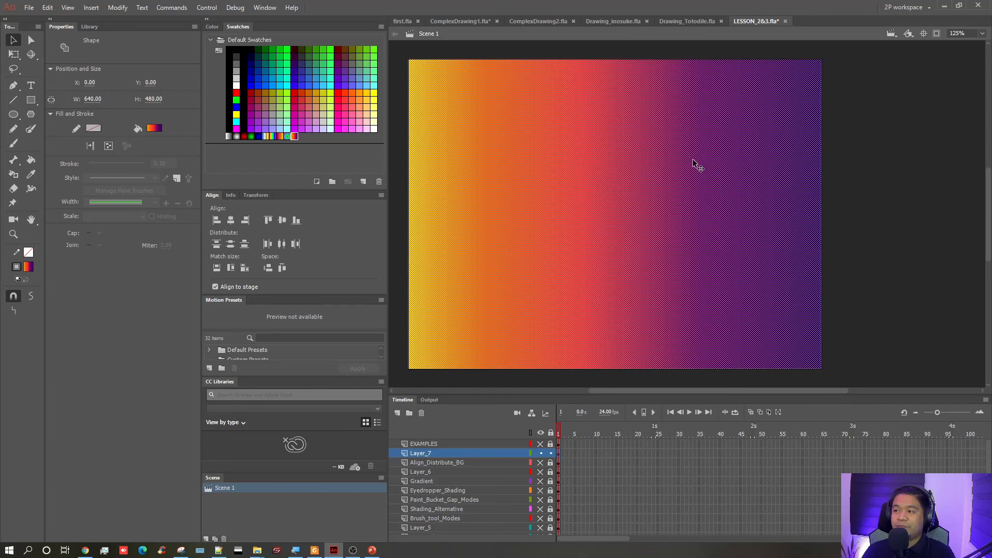
key("ctrl+minus")
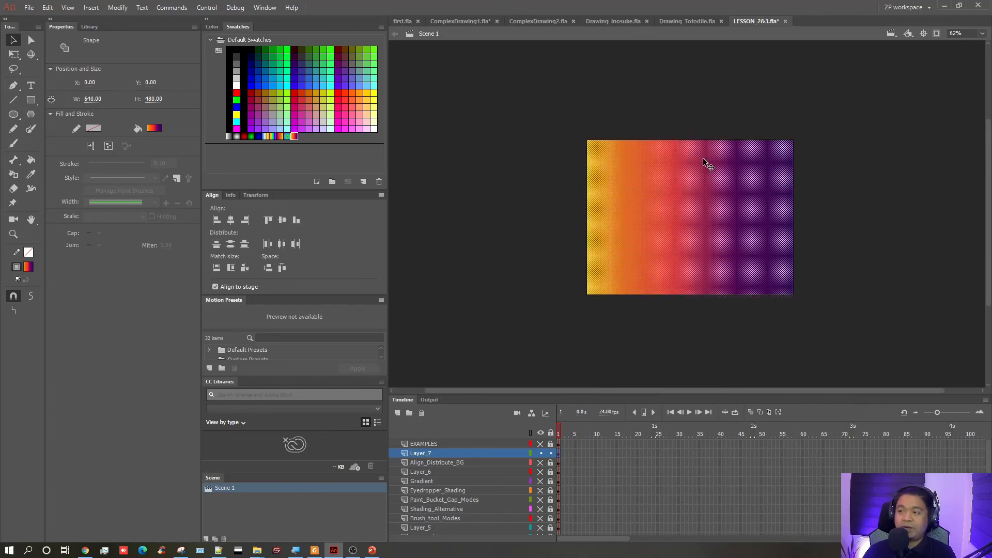
left_click_drag(683, 95, 643, 93)
left_click(512, 105)
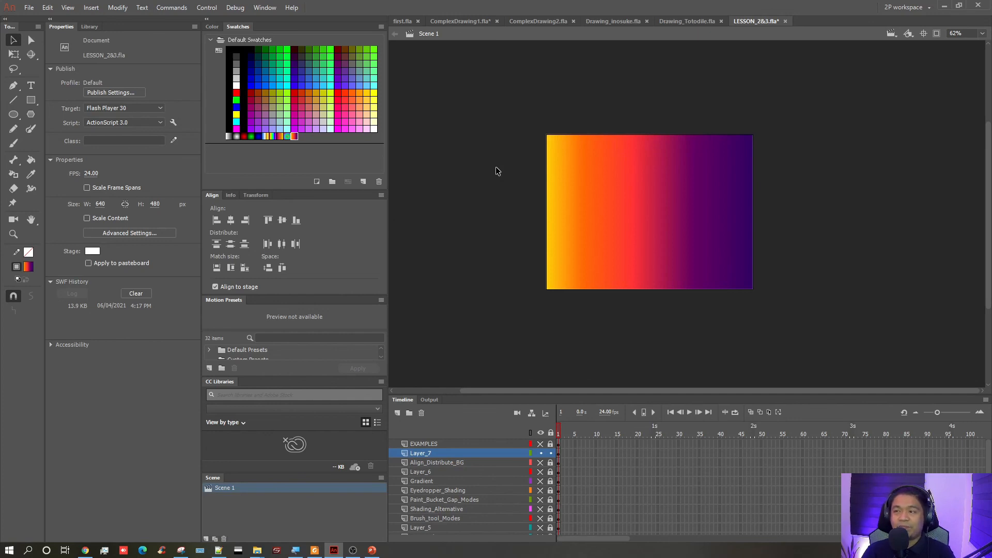
- Try rotating the gradient rectangle 90° counterclockwise with the Free Transform tool, and undo the rotation
left_click(602, 182)
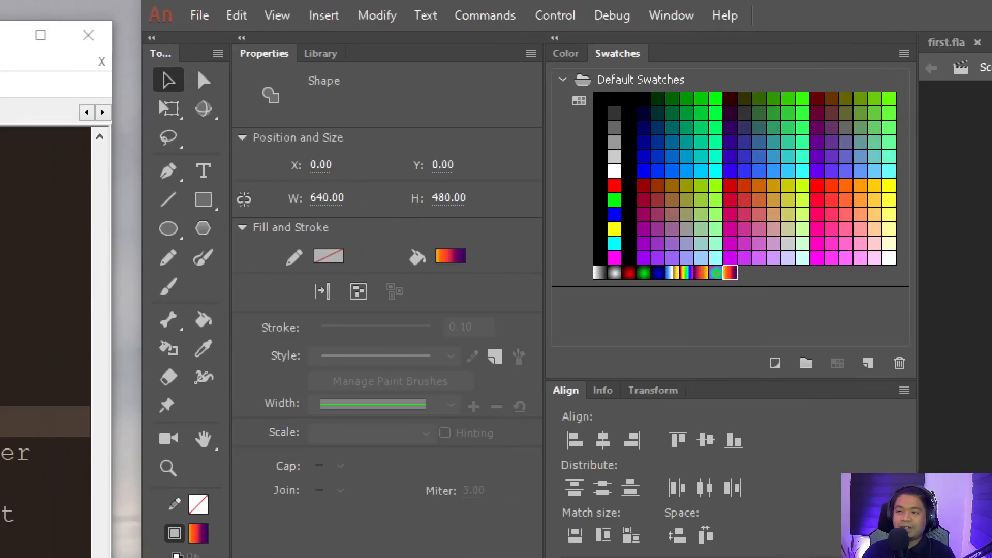
left_click(172, 107)
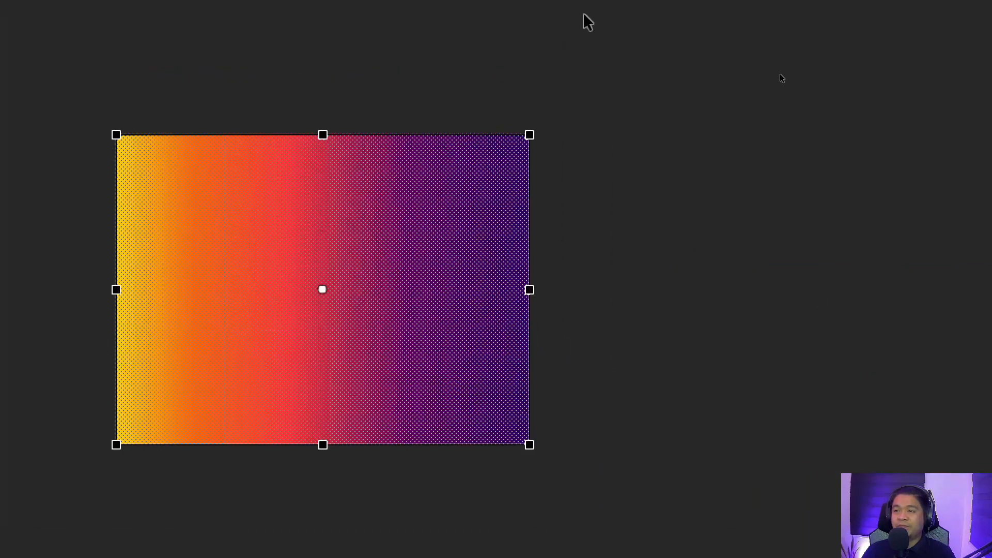
left_click_drag(535, 150, 213, 75)
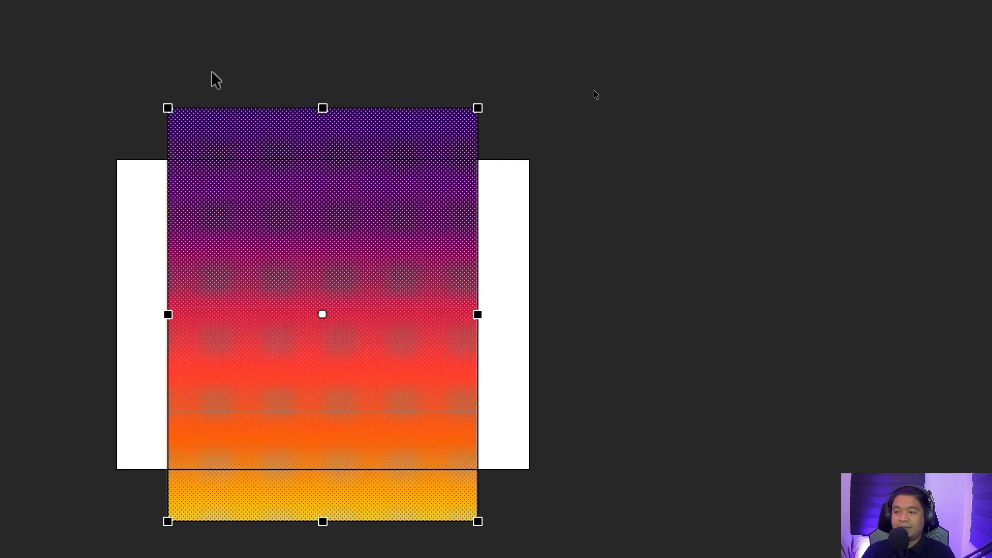
left_click(96, 164)
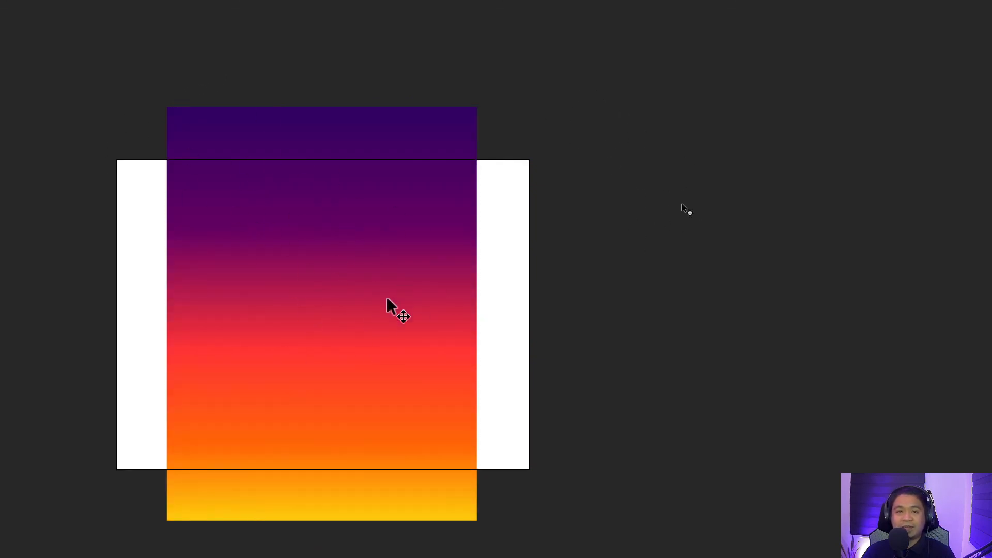
key("ctrl+t")
key("ctrl+shift+r")
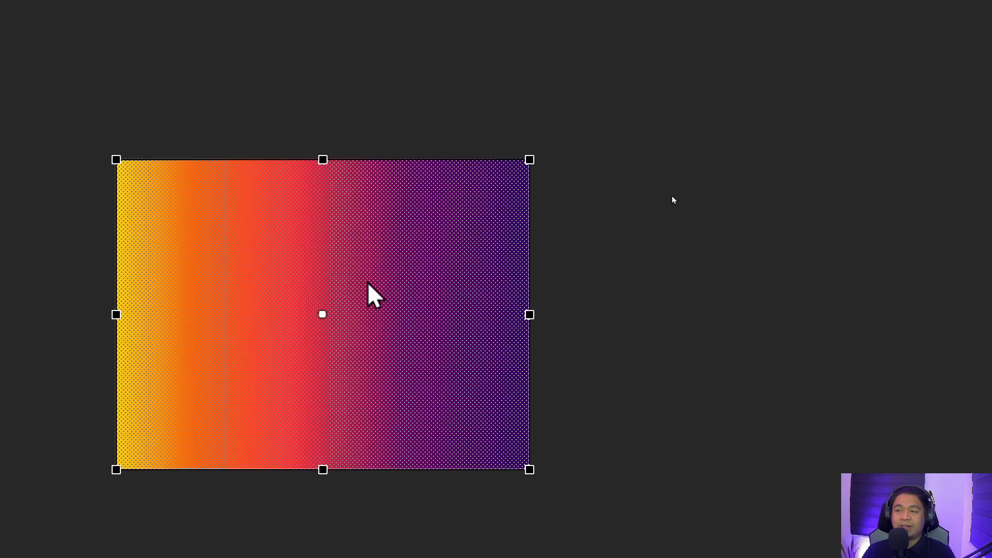
key("Return")
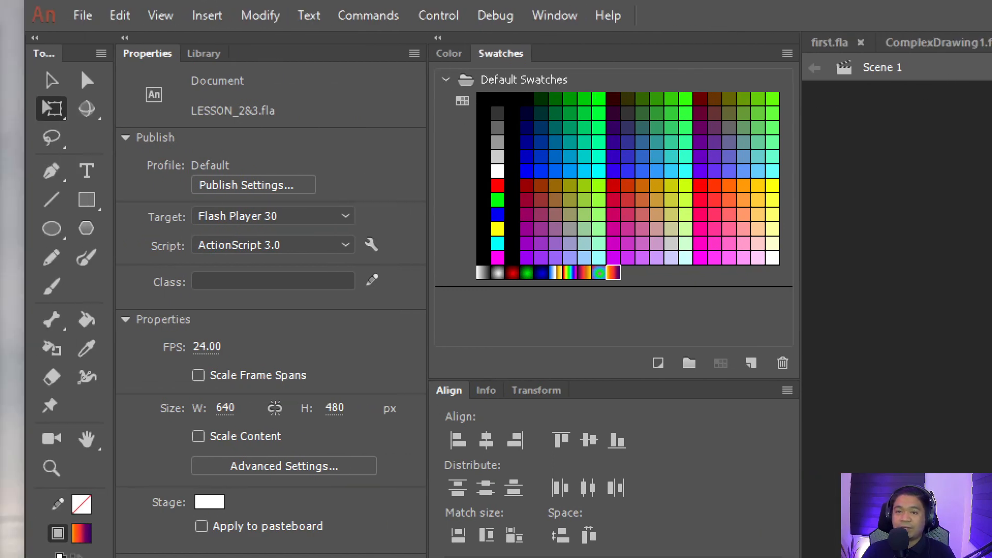
- Activate the Gradient Transform tool and bring up the gradient handles on the rectangle
left_click(50, 109)
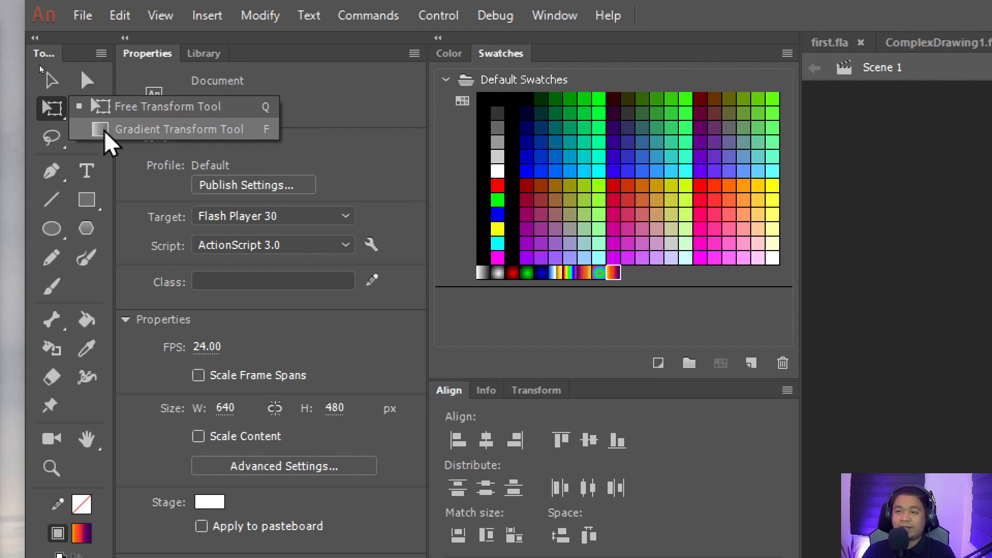
left_click(122, 130)
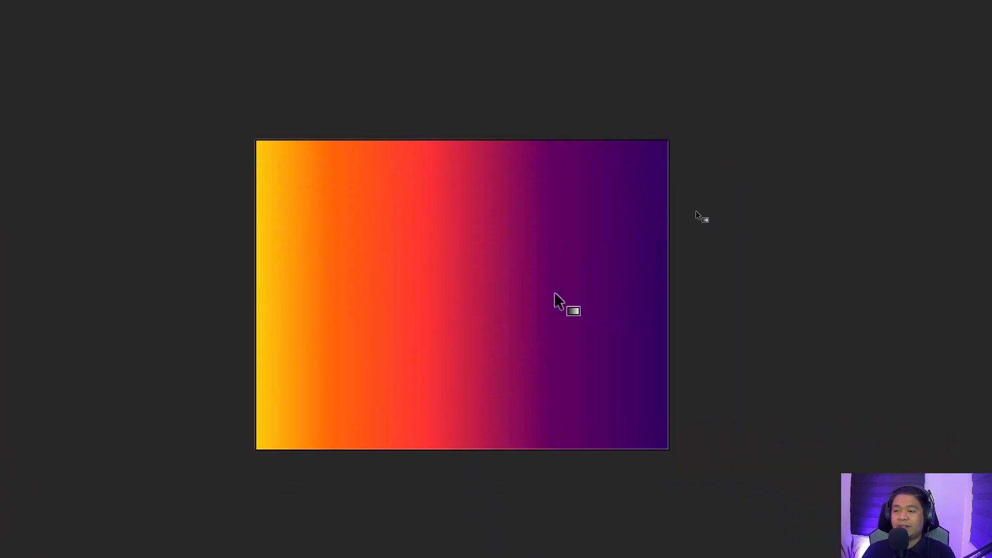
left_click(435, 261)
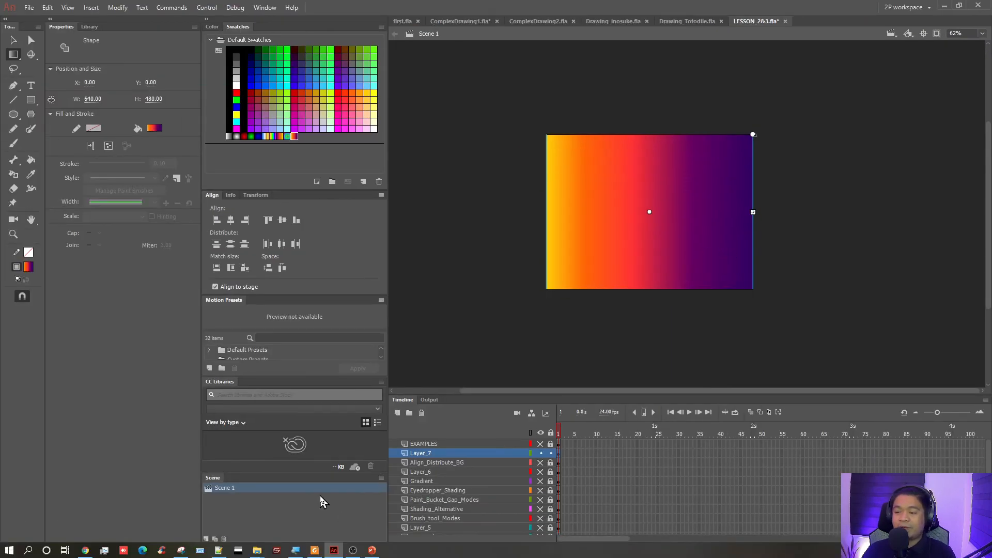
- Switch to the lesson PDF in Foxit Reader and examine the Gradient Transform tool section with its labelled handle diagram
left_click(316, 548)
scroll(591, 281, "down", 10)
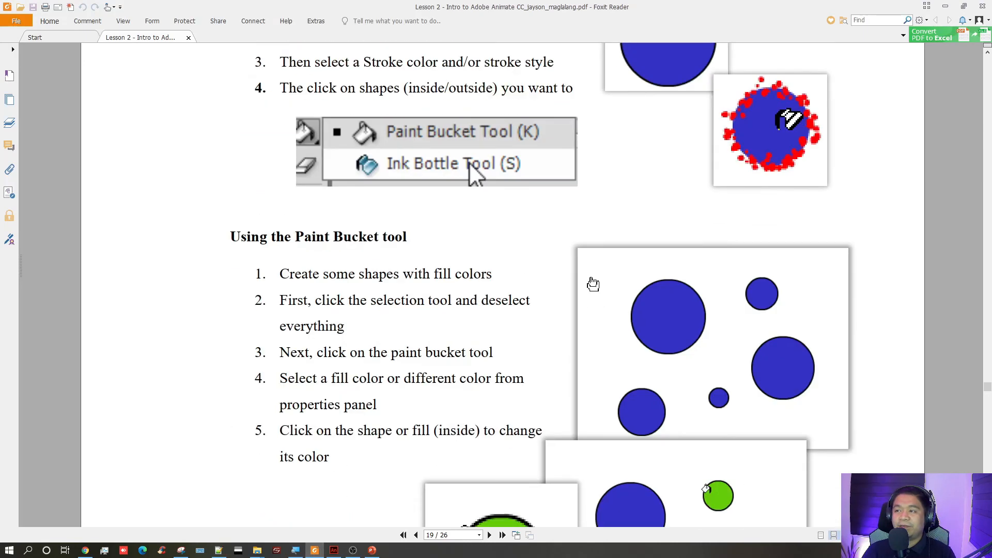
scroll(591, 277, "down", 10)
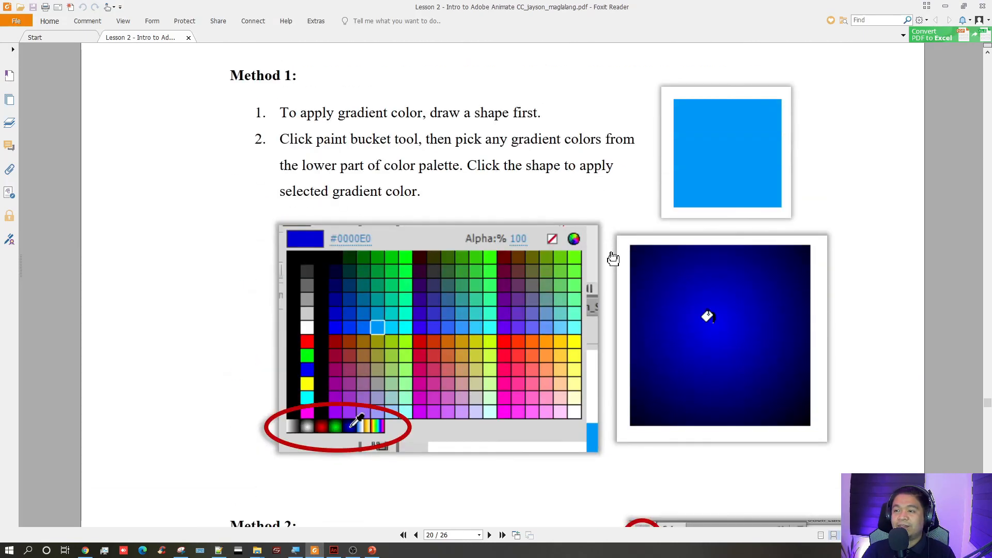
scroll(620, 257, "down", 15)
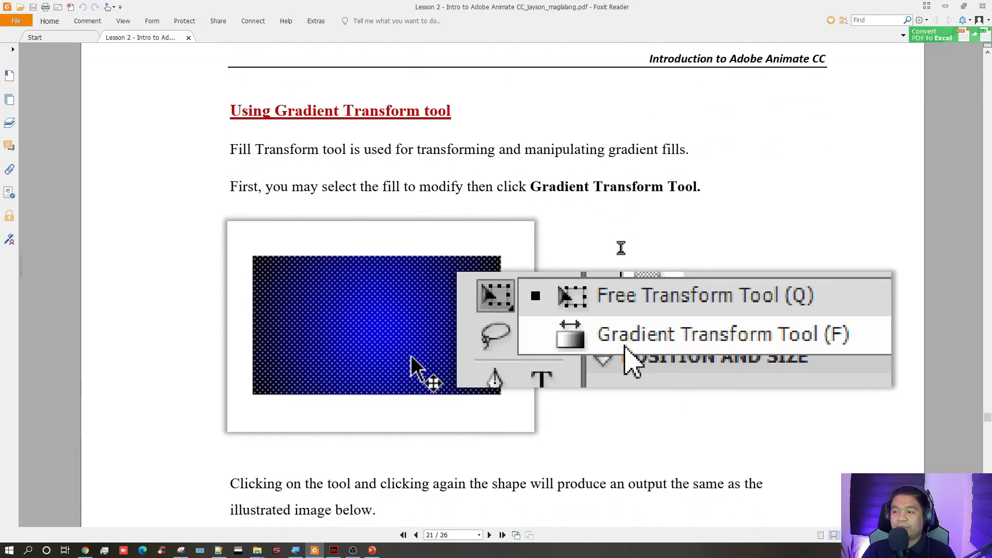
scroll(671, 240, "down", 1)
scroll(708, 228, "up", 1)
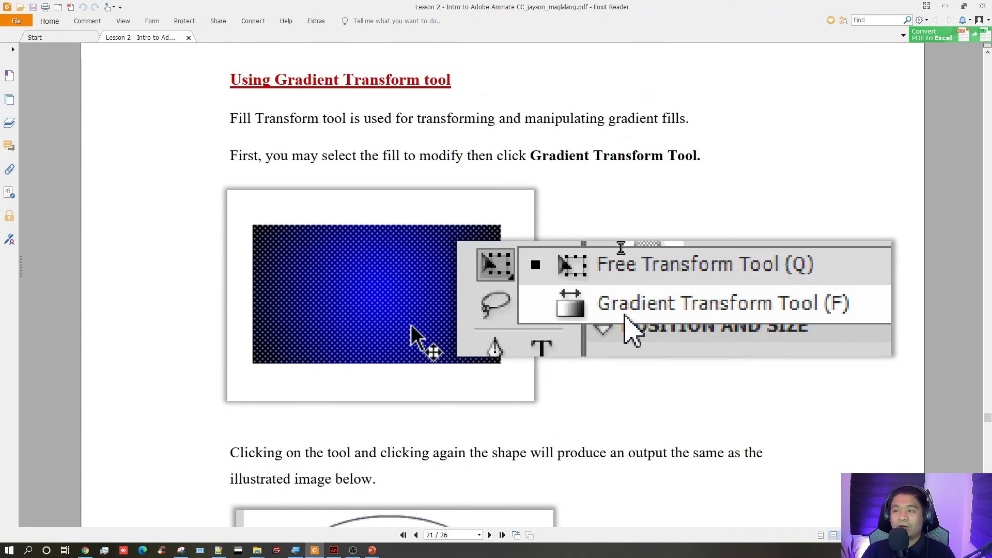
scroll(780, 235, "down", 4)
scroll(741, 228, "up", 2)
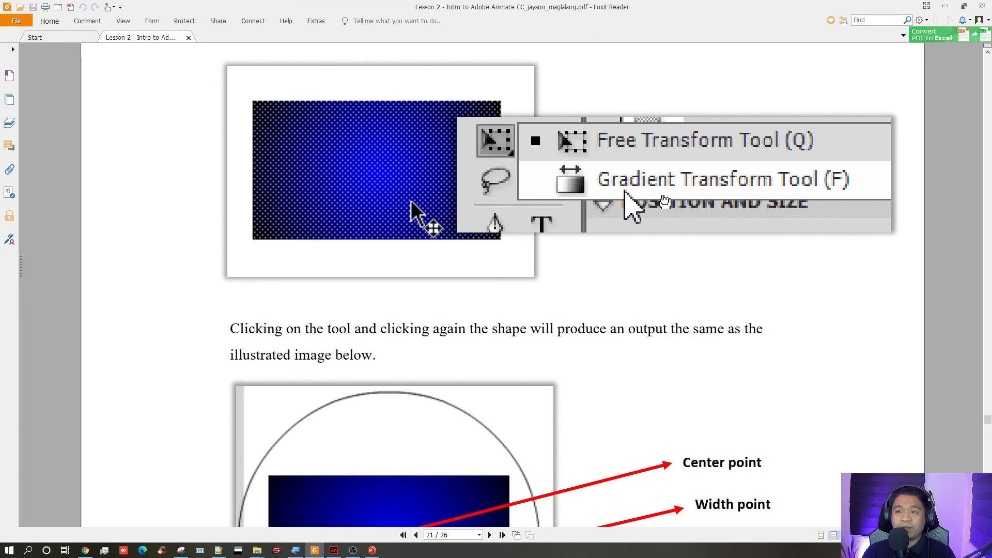
scroll(665, 201, "down", 5)
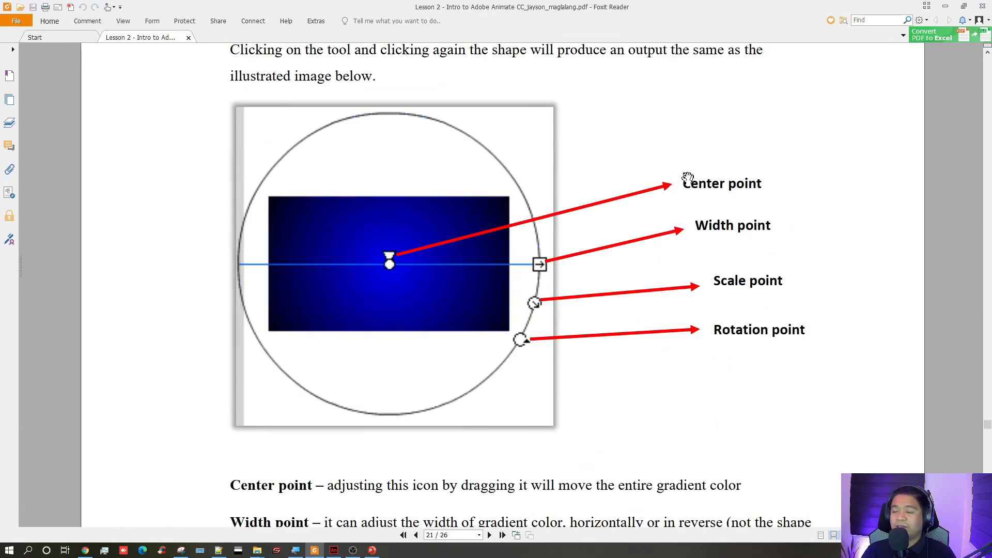
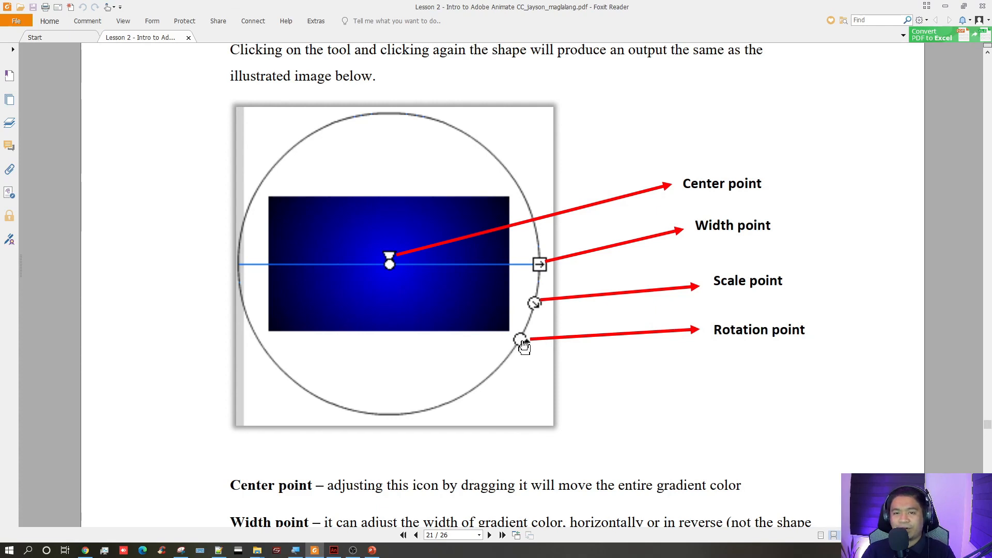
- Return to Adobe Animate and select the rectangle's gradient for editing with the Gradient Transform tool
key("alt+Tab")
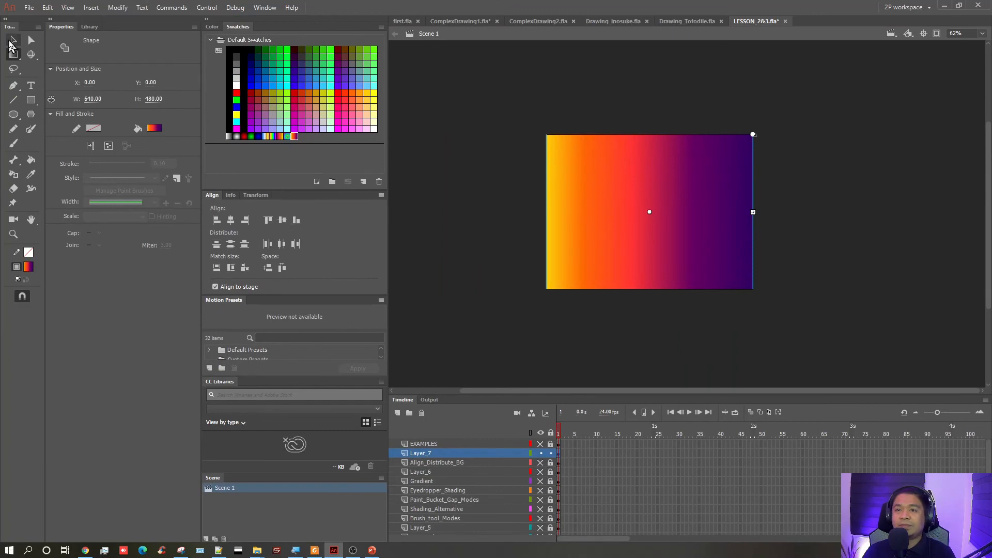
left_click(541, 199)
key("space")
left_click_drag(524, 173, 438, 176)
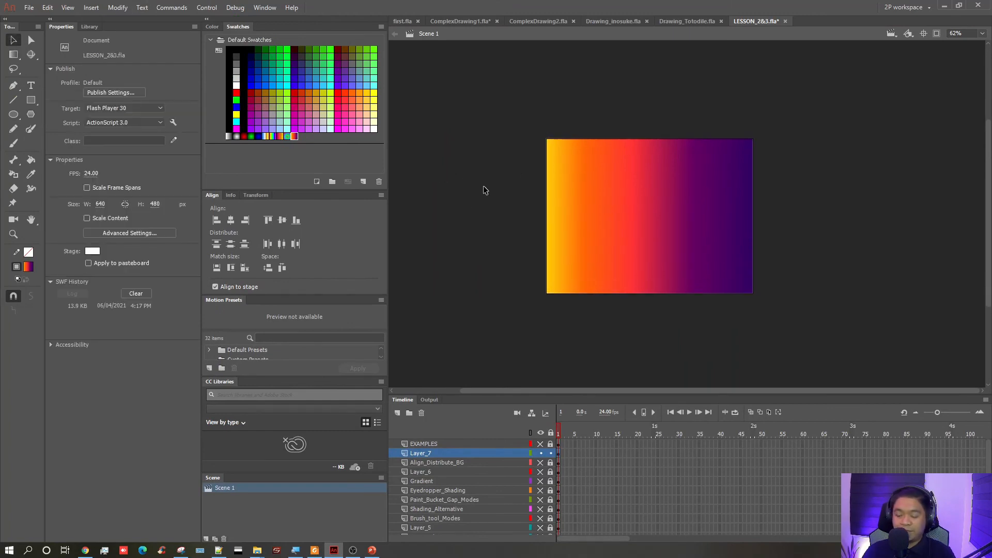
key("ctrl+=")
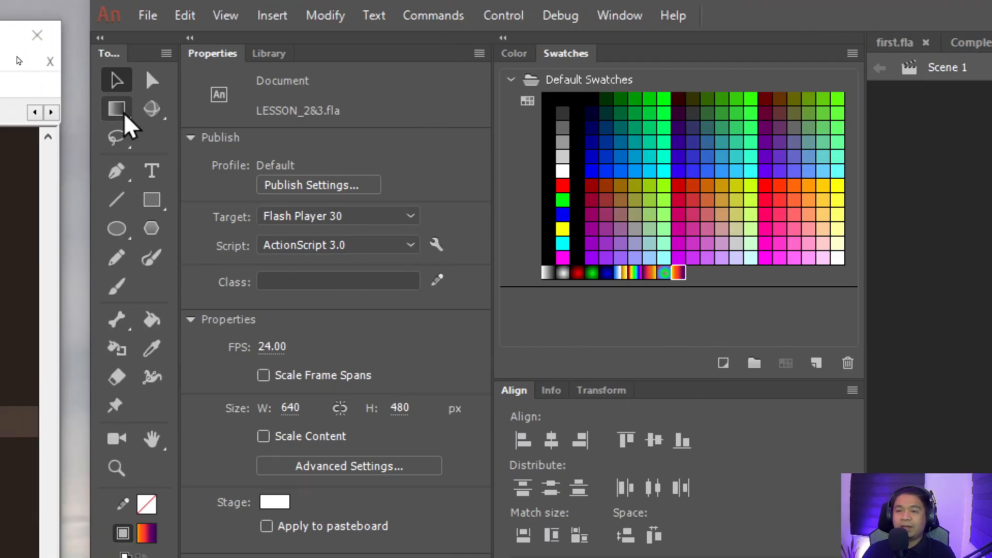
left_click(117, 109)
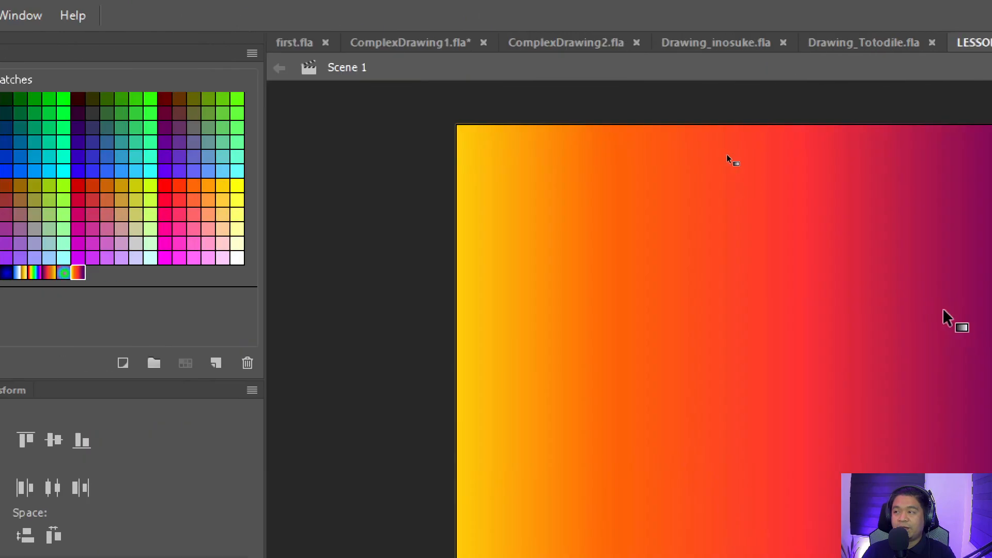
left_click(596, 140)
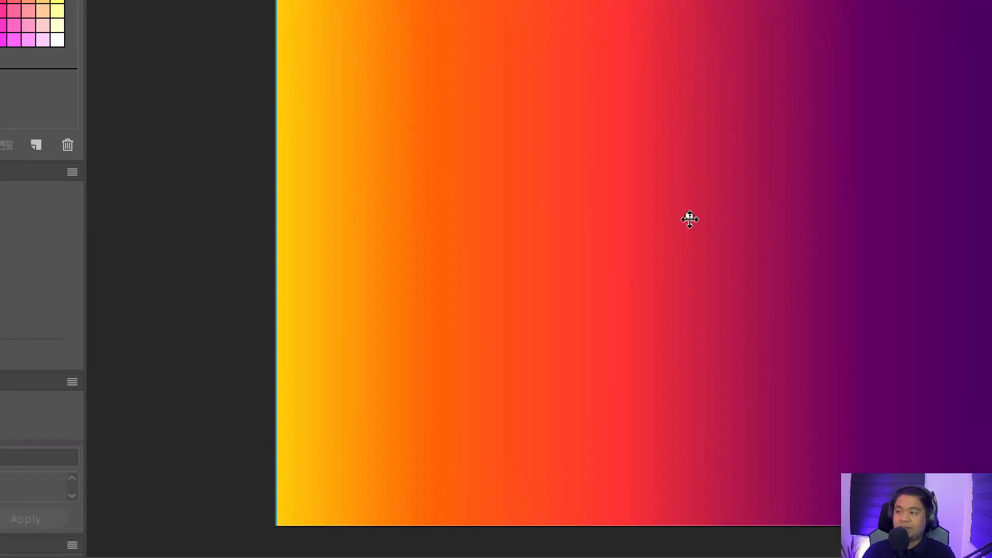
- Shift the gradient's center point horizontally to slightly right of the rectangle's middle
left_click_drag(689, 218, 715, 219)
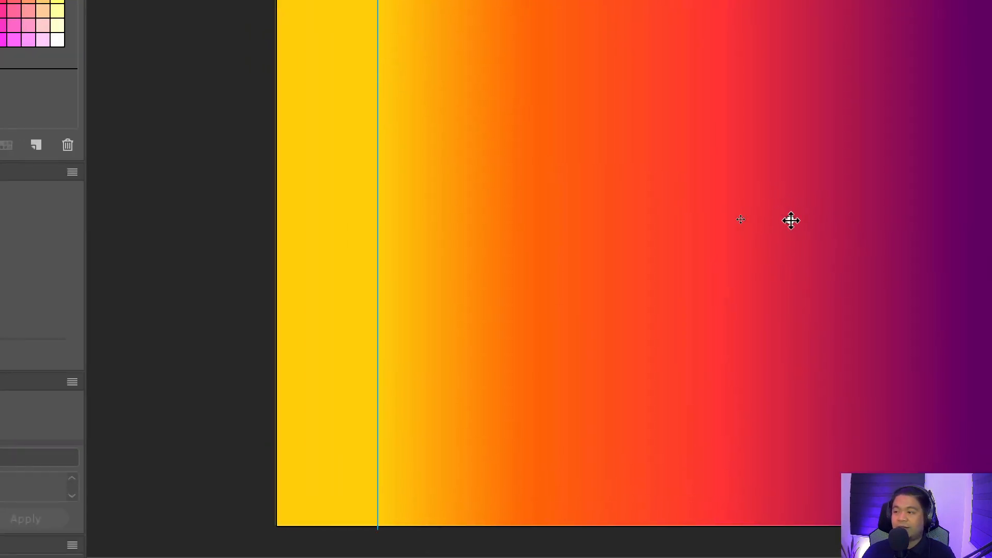
scroll(741, 219, "down", 2)
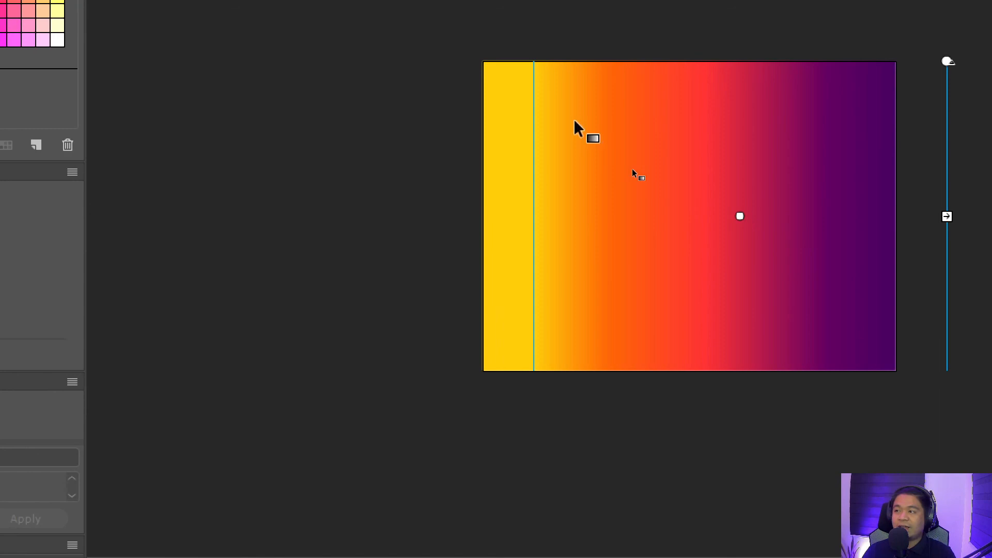
left_click_drag(737, 223, 701, 222)
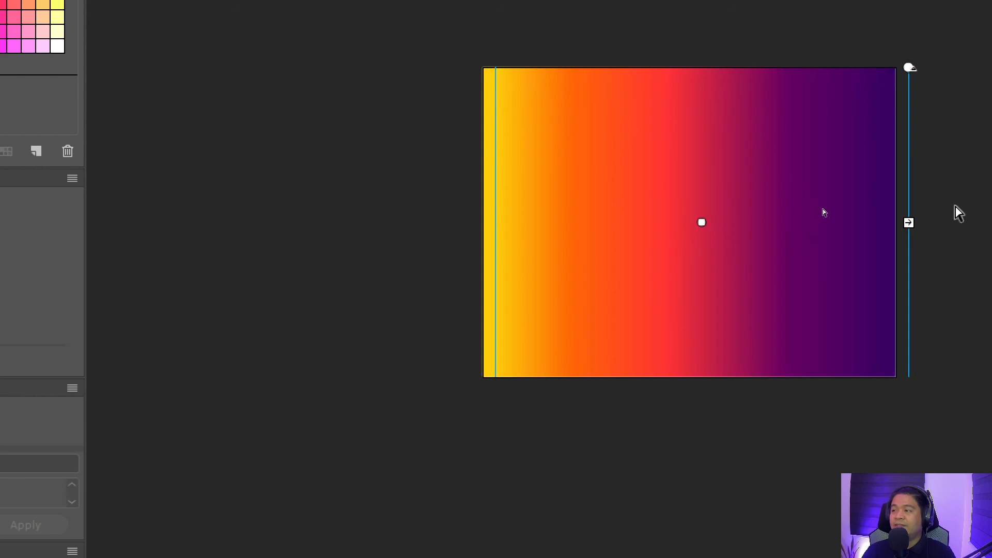
- Rotate the gradient 90° counterclockwise so violet is at the top, and adjust its width to slightly more than the rectangle's height
left_click_drag(908, 223, 836, 221)
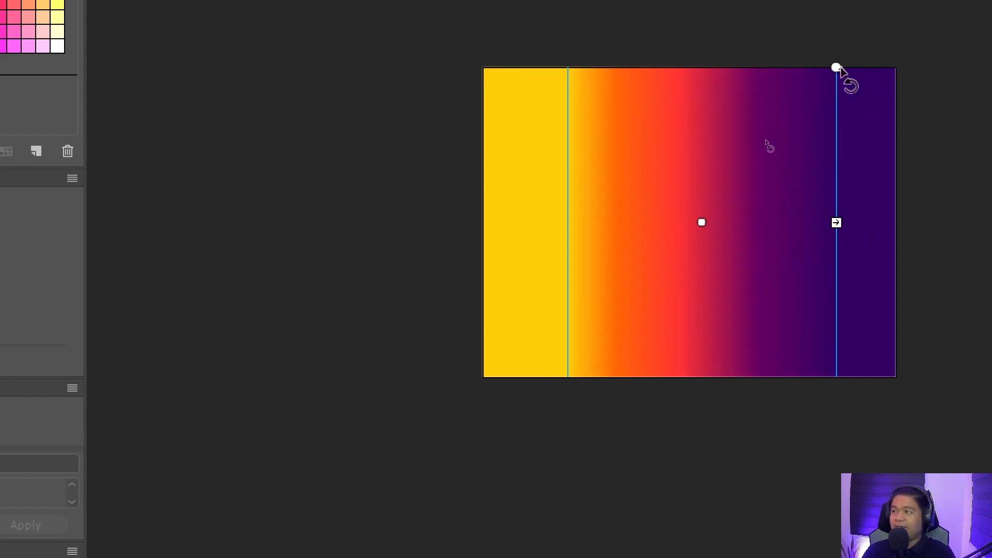
left_click_drag(838, 69, 563, 100)
left_click_drag(689, 151, 688, 129)
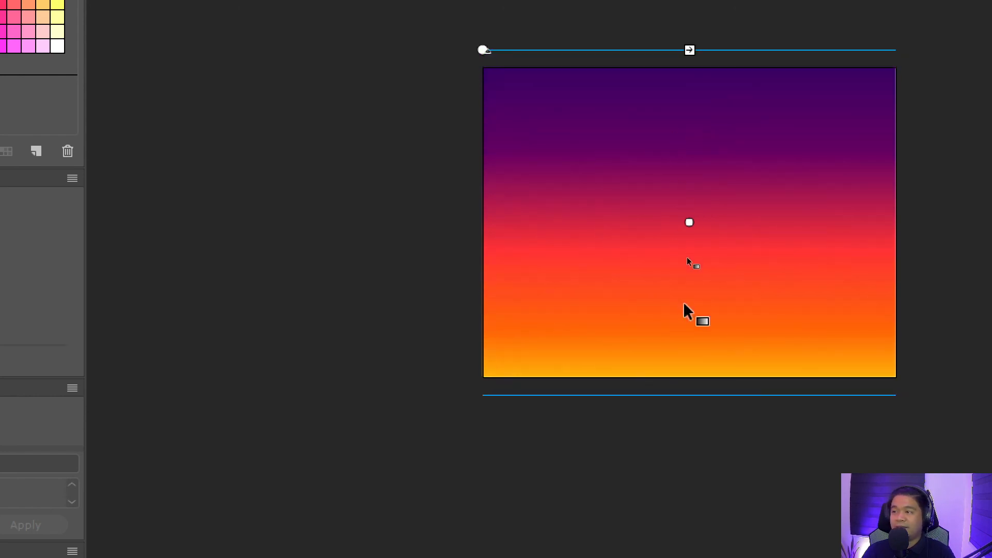
- Reduce the gradient's width to about the rectangle's height and reposition its center so its violet end meets the rectangle's upper edge
mouse_move(688, 222)
left_mouse_down()
mouse_move(686, 183)
mouse_move(687, 214)
left_mouse_up()
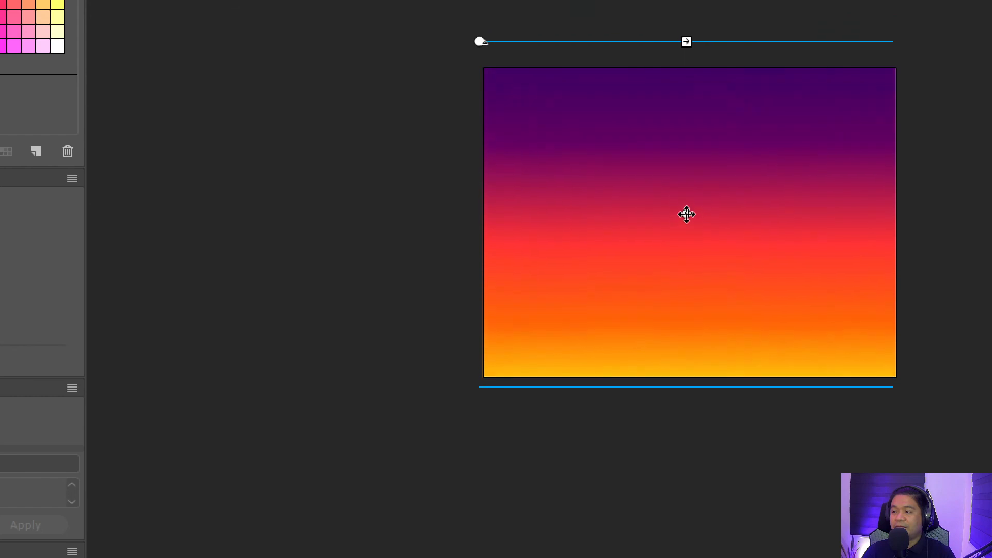
left_click_drag(691, 42, 691, 60)
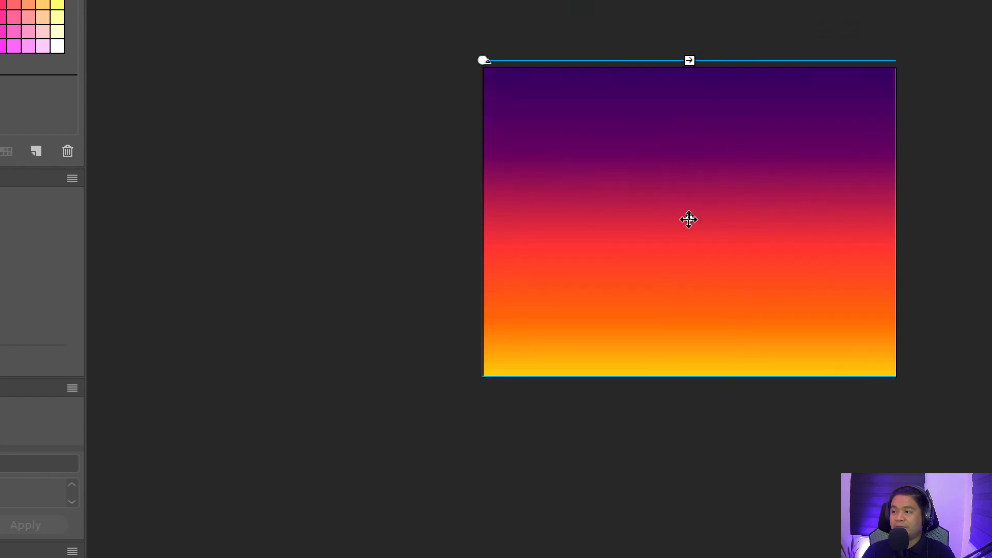
left_click_drag(689, 222, 689, 225)
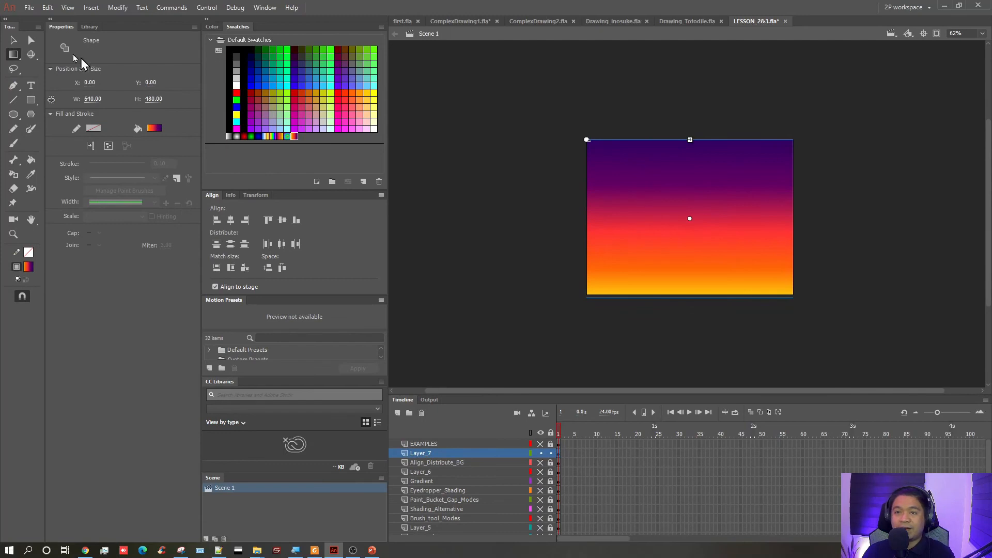
- Leave gradient editing, deselect the rectangle and save LESSON_2&3.fla
key("v")
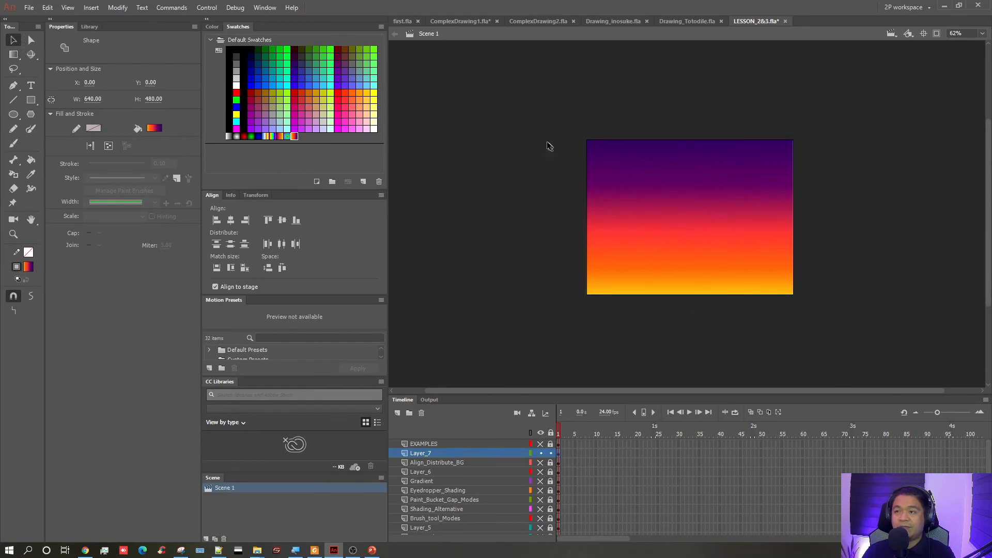
left_click(550, 146)
scroll(559, 114, "right", 2)
key("ctrl+equal")
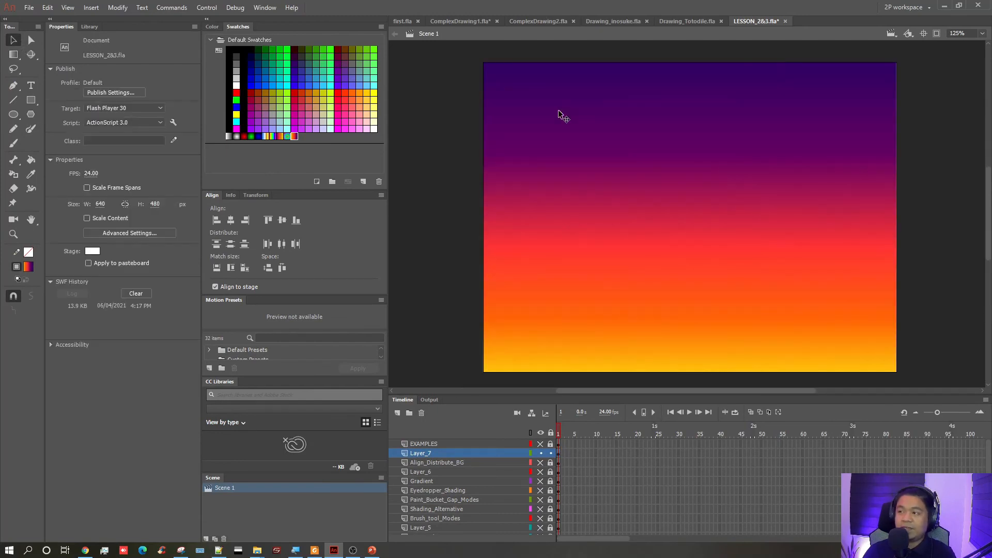
key("ctrl+s")
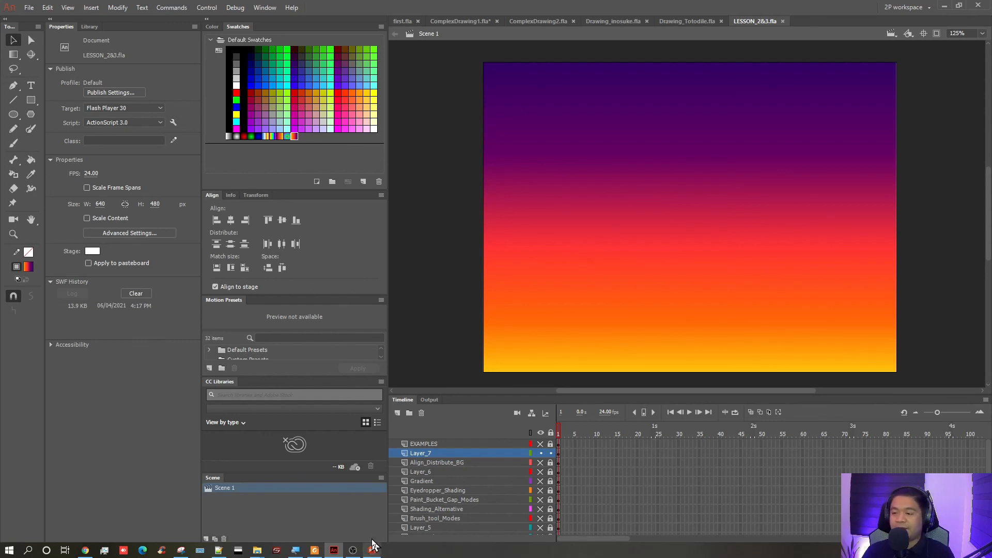
- Switch to the lesson PDF in Foxit Reader and examine the Group section on grouping drawing elements
left_click(314, 549)
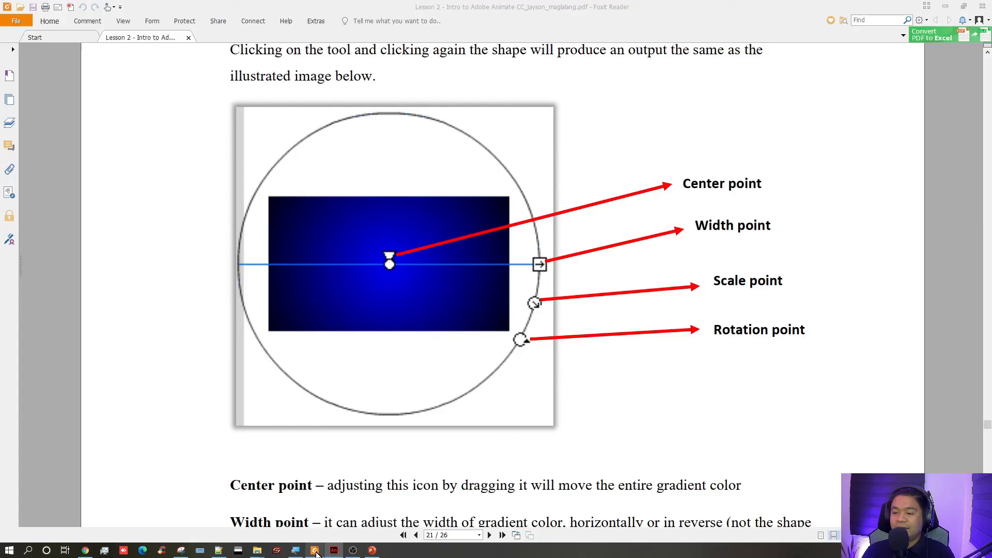
scroll(500, 347, "down", 4)
scroll(504, 325, "down", 2, "ctrl")
scroll(504, 326, "down", 10)
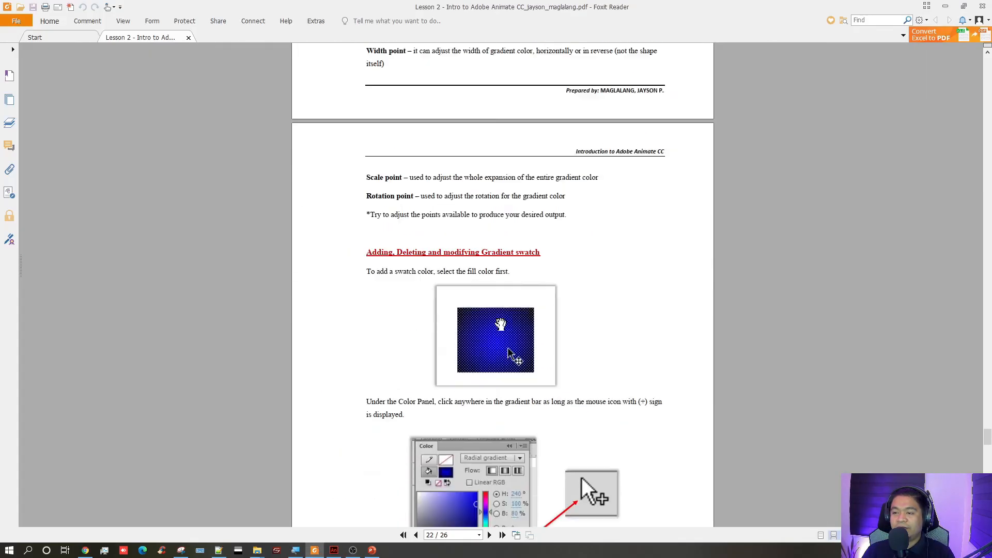
scroll(501, 322, "down", 5)
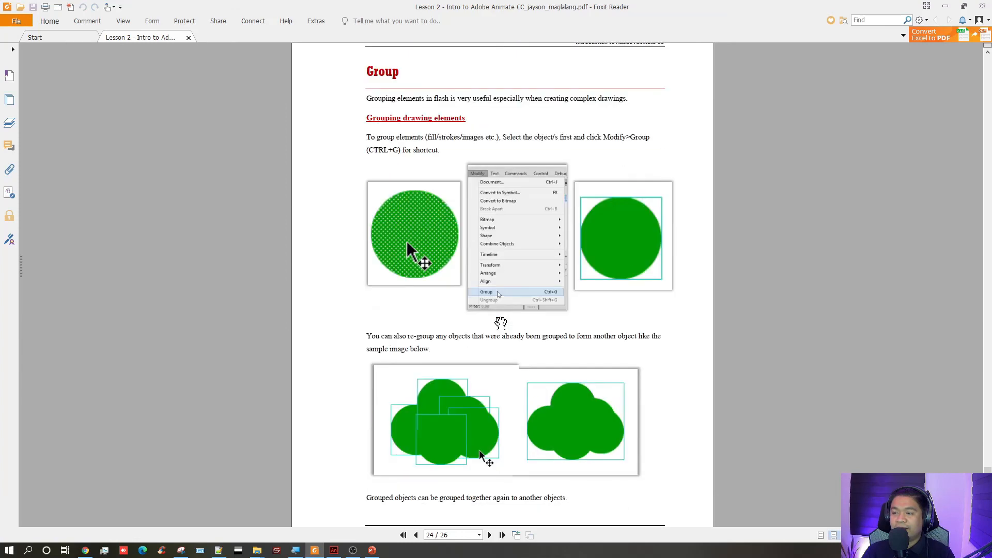
scroll(644, 301, "up", 1)
scroll(645, 302, "up", 1, "ctrl")
scroll(644, 302, "up", 1, "ctrl")
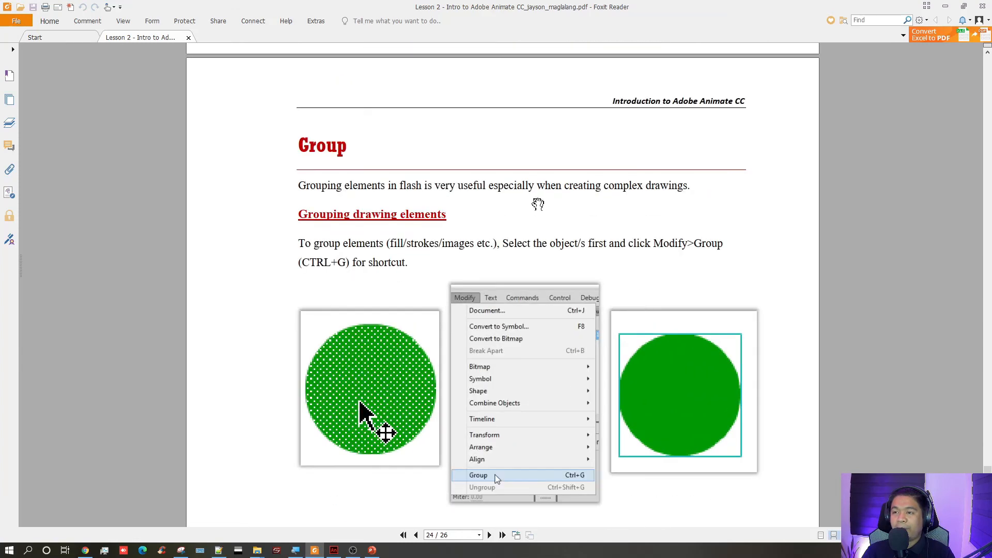
scroll(560, 209, "up", 1, "ctrl")
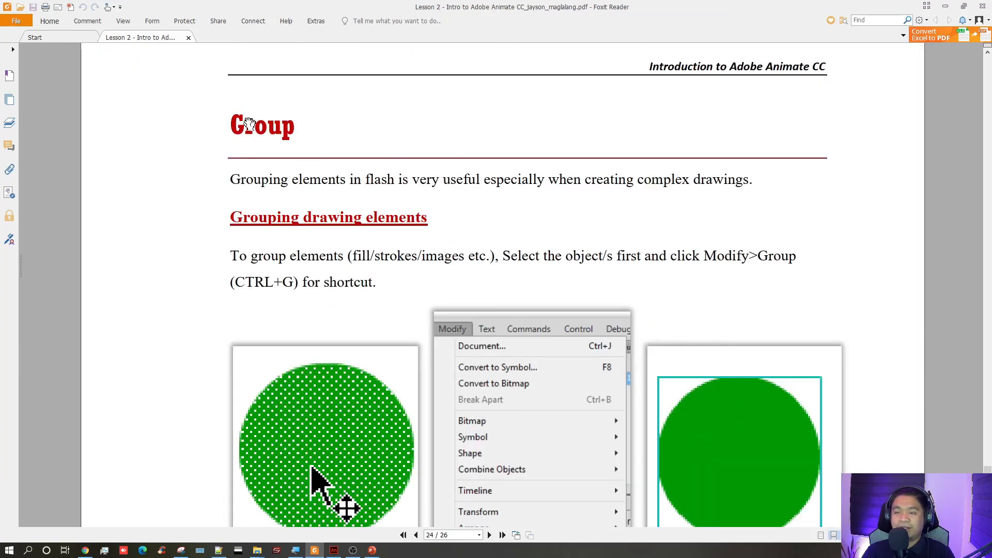
scroll(634, 281, "down", 20)
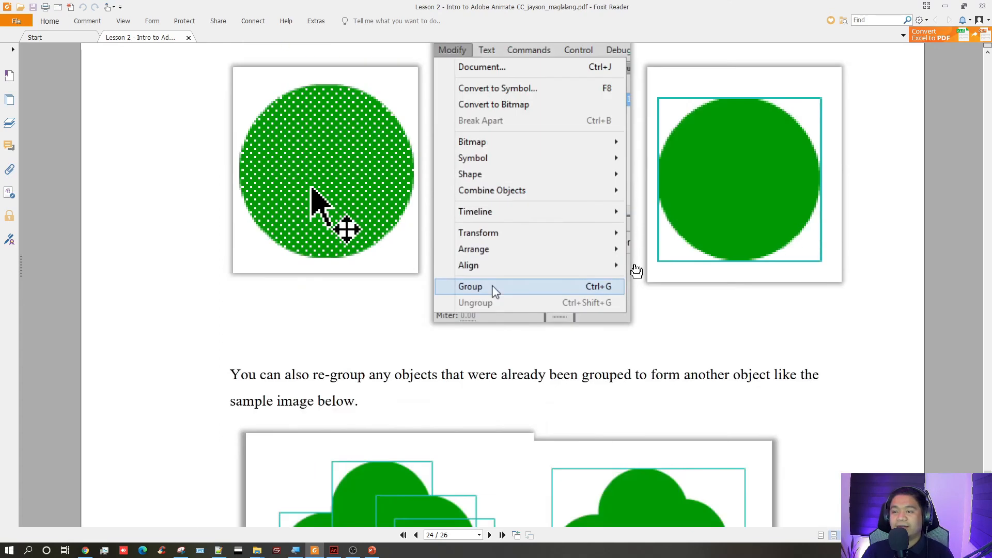
scroll(634, 265, "down", 20)
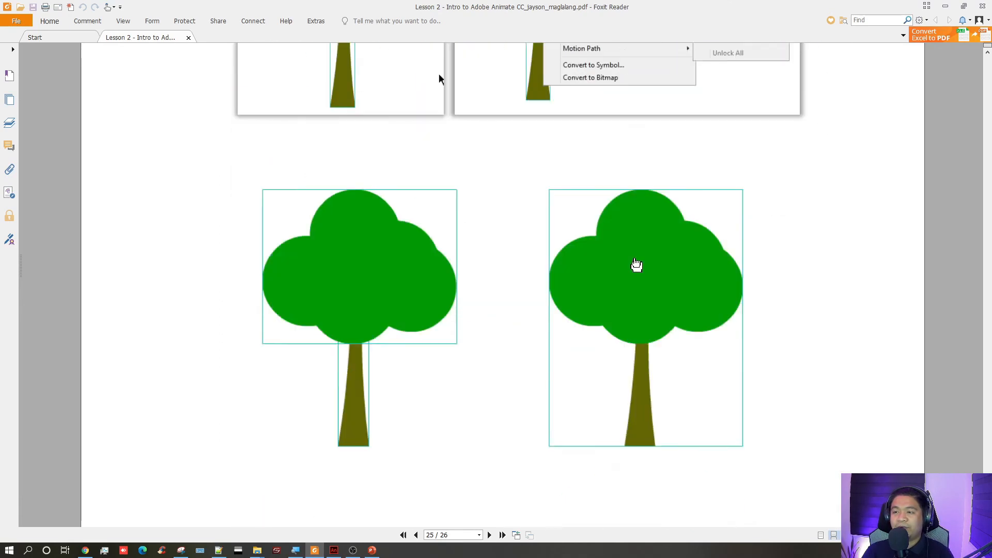
- Examine the Using text Tool section on the PDF's last page, including its text properties and resizing notes
scroll(634, 264, "down", 5)
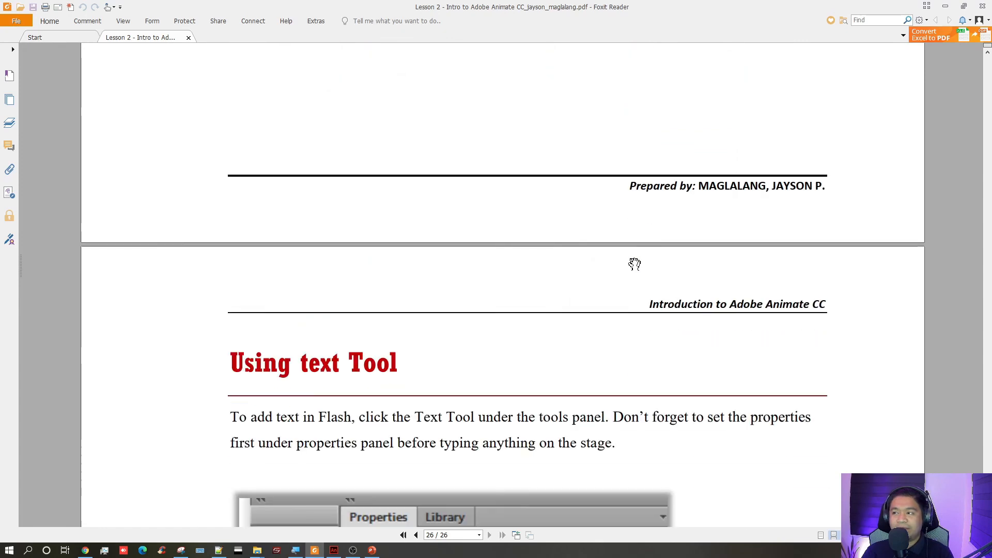
scroll(633, 262, "down", 4)
scroll(607, 248, "down", 3)
scroll(602, 237, "up", 4)
scroll(600, 230, "down", 2, "ctrl")
scroll(602, 235, "down", 3)
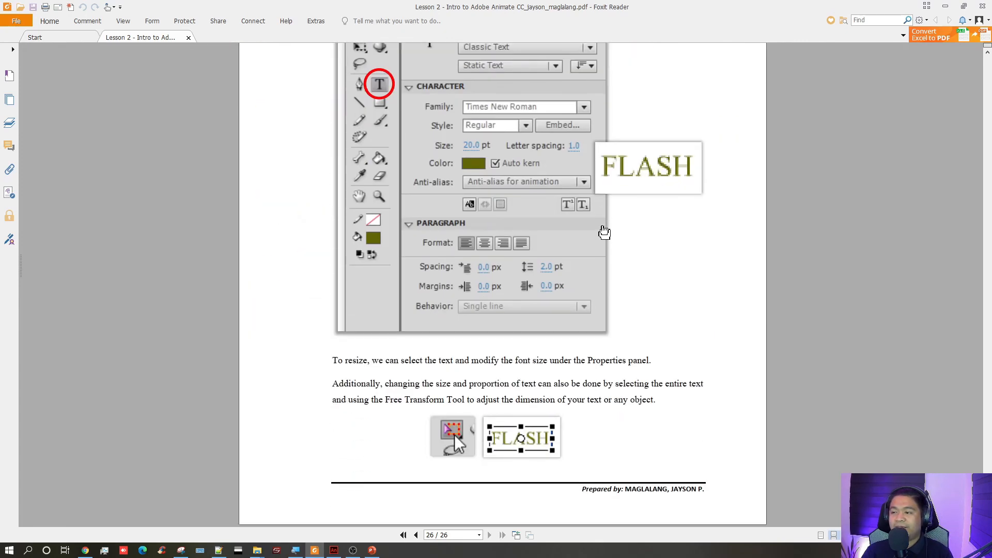
scroll(600, 232, "up", 2)
scroll(469, 159, "up", 2)
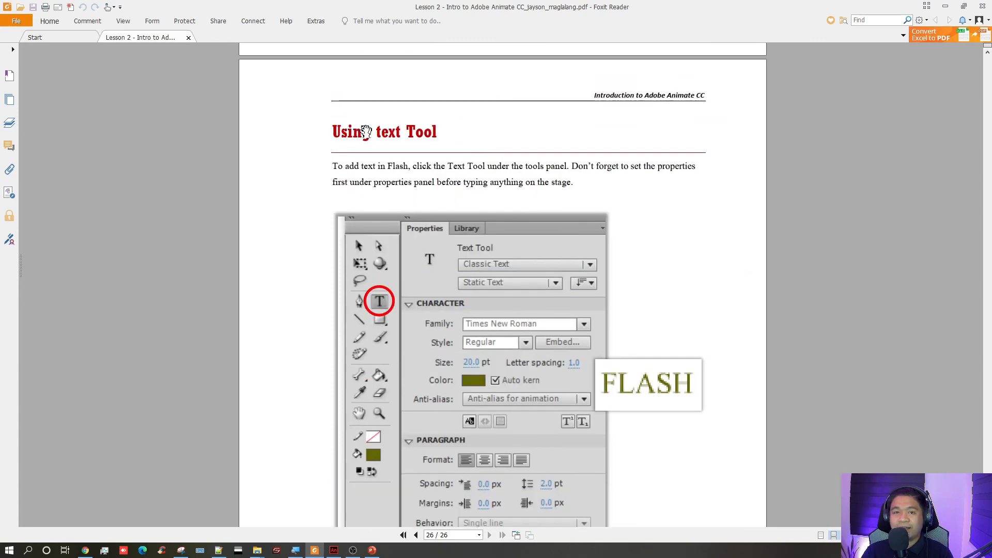
scroll(526, 237, "down", 4)
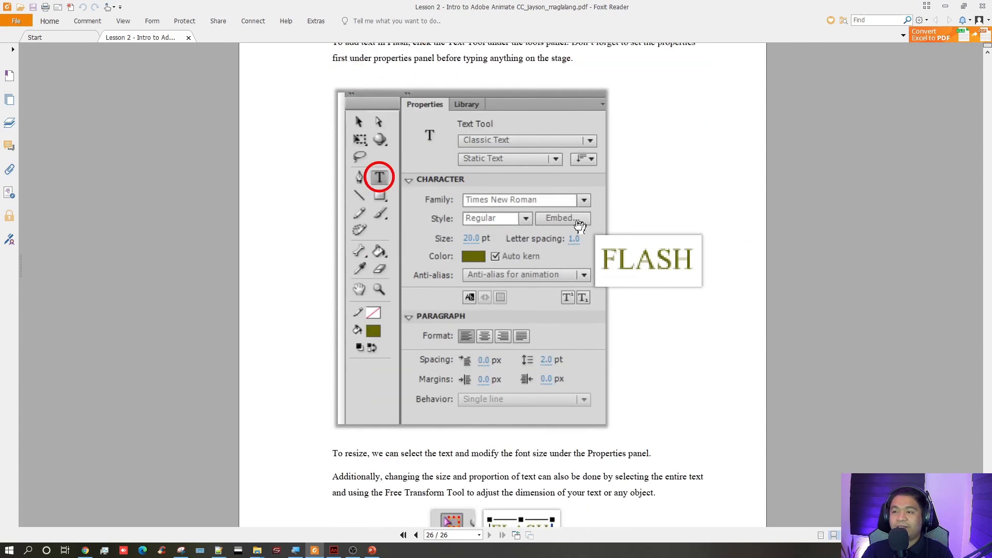
- Return to Adobe Animate, hide Layer_7 and add a new layer above it
key("alt+Tab")
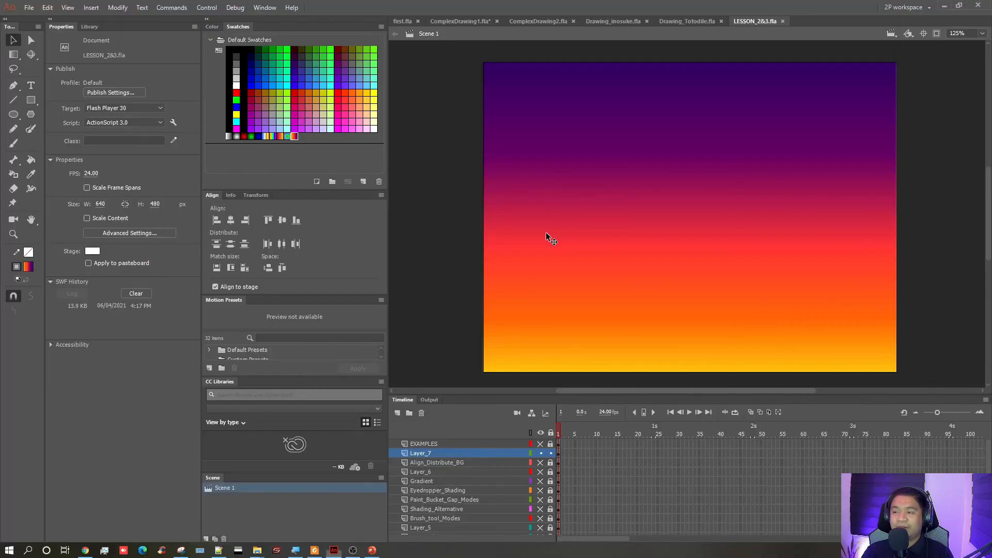
left_click(540, 454)
left_click(397, 414)
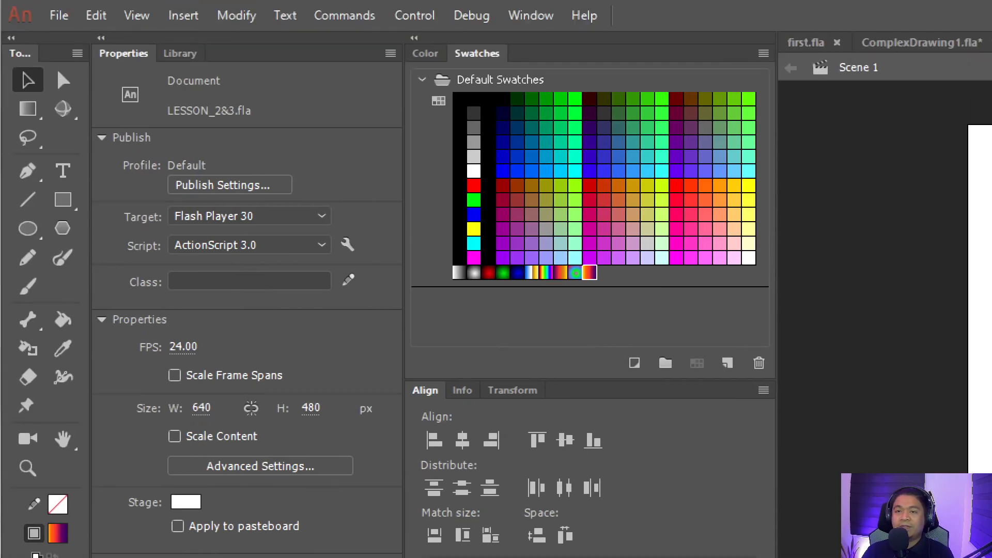
- Set up the Text tool for Static Text in hot pink, keeping the Tw Cen MT family and Bold style
left_click(71, 175)
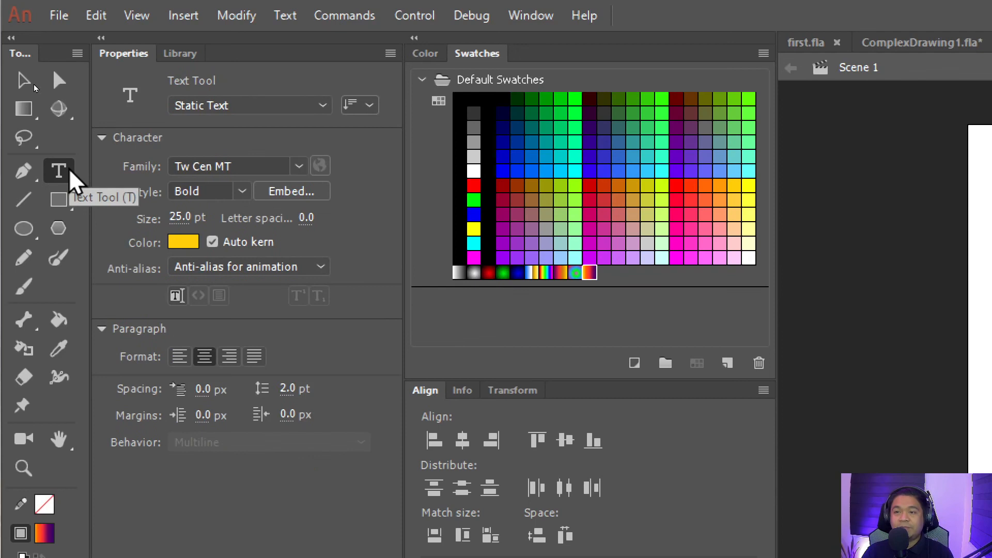
left_click(283, 107)
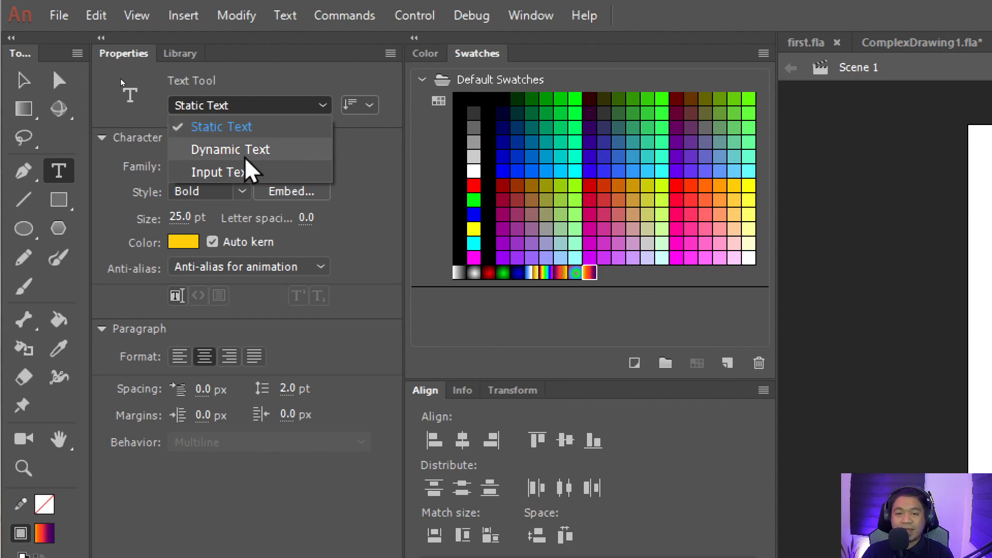
left_click(231, 126)
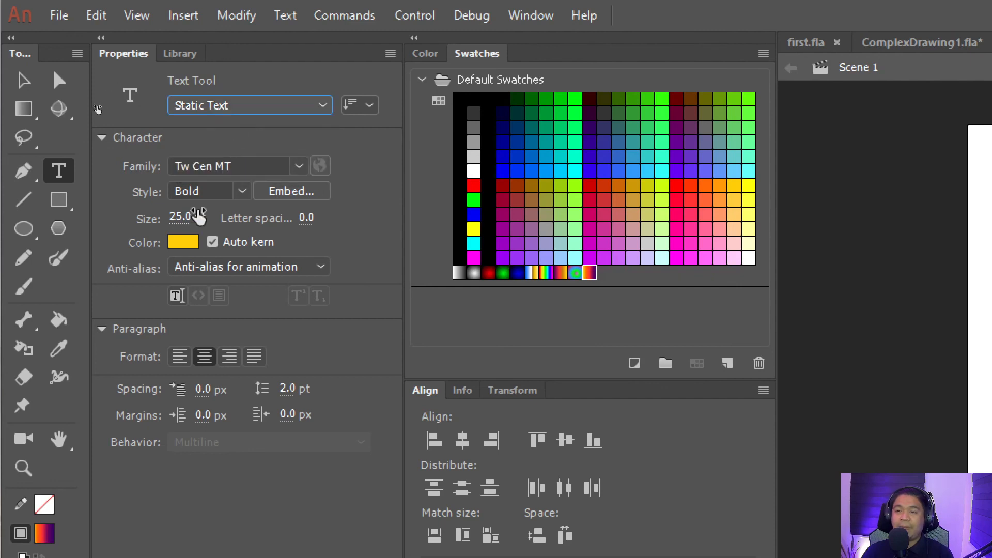
left_click(184, 243)
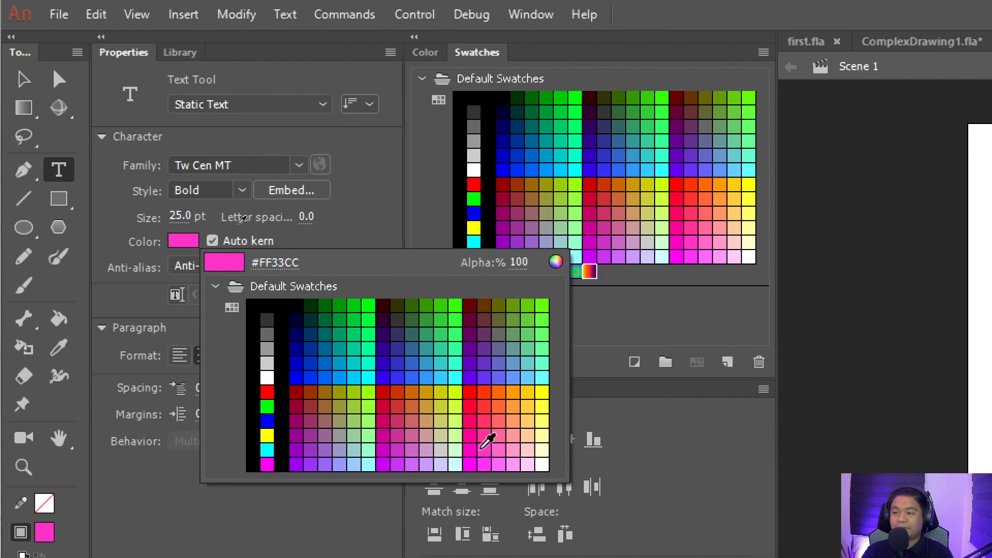
left_click(470, 435)
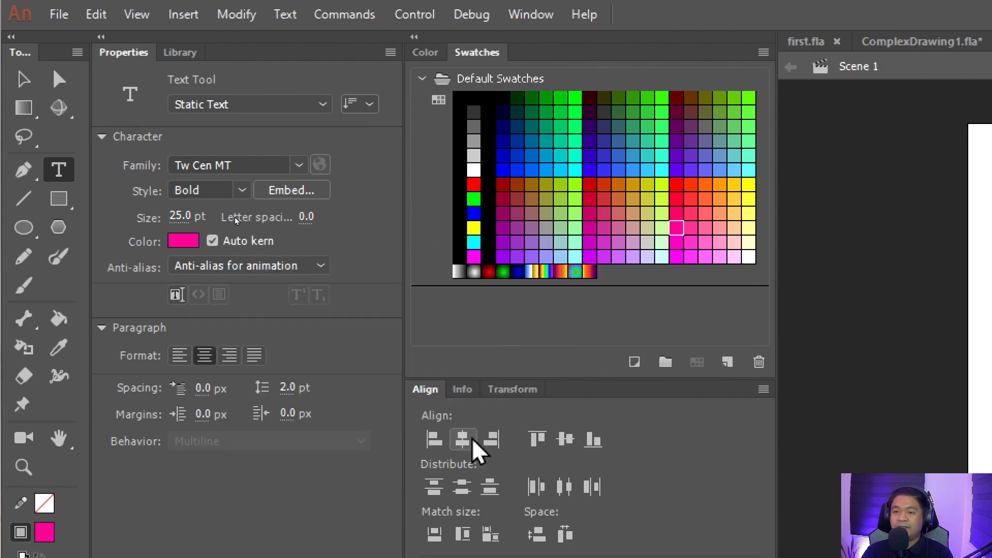
left_click(241, 191)
left_click(243, 193)
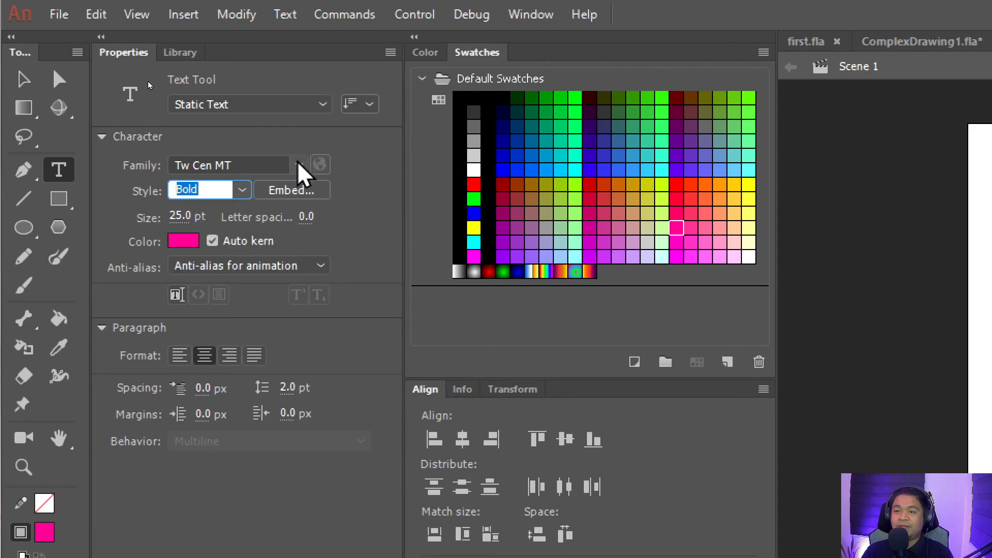
left_click(299, 165)
left_click(298, 165)
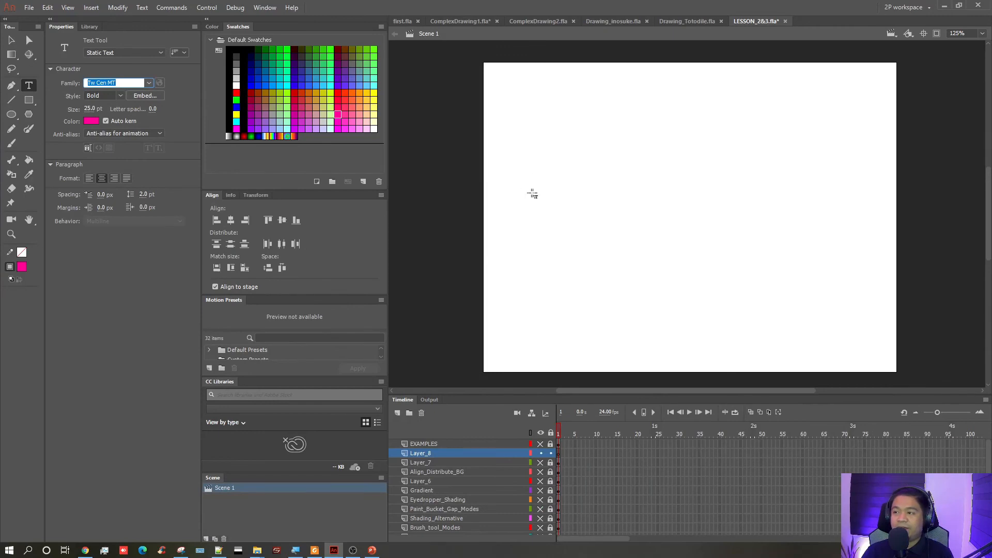
- Add the text "ANIMATE" near the stage's left side, slightly above mid-height
left_click(549, 186)
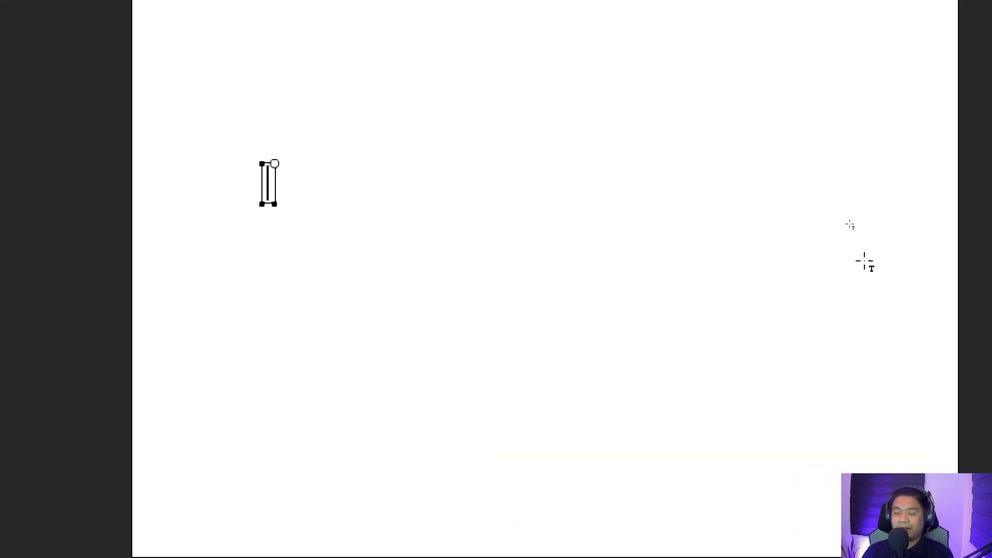
type("ANIMAT")
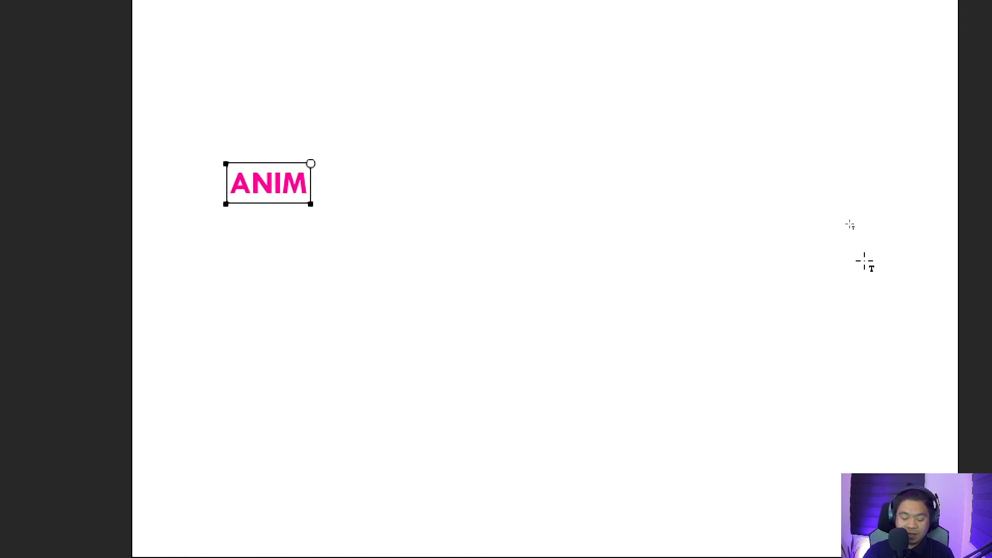
type("E")
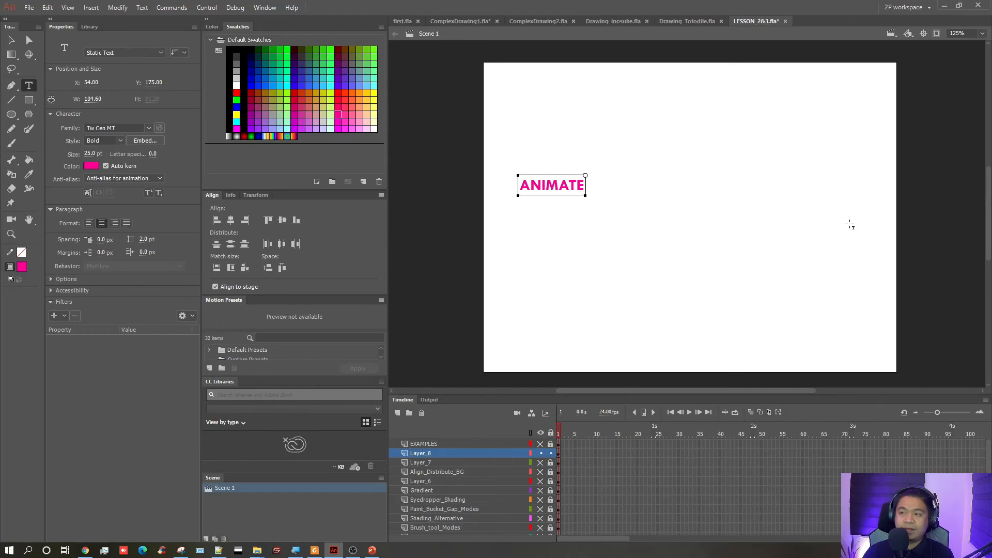
- Move the ANIMATE text to about X 186.80, Y 195.80 and set its font size to 96 pt
left_click(14, 41)
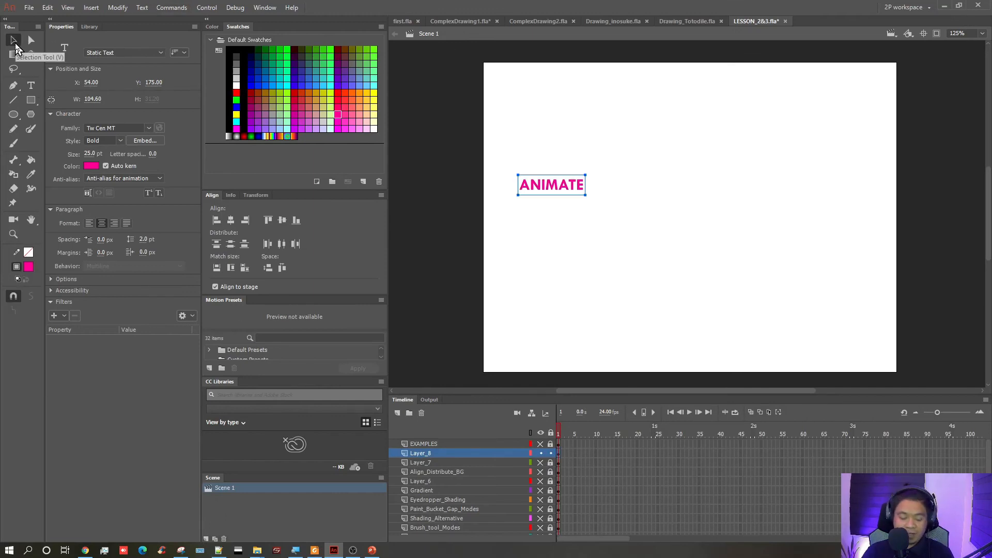
left_click_drag(611, 151, 554, 149)
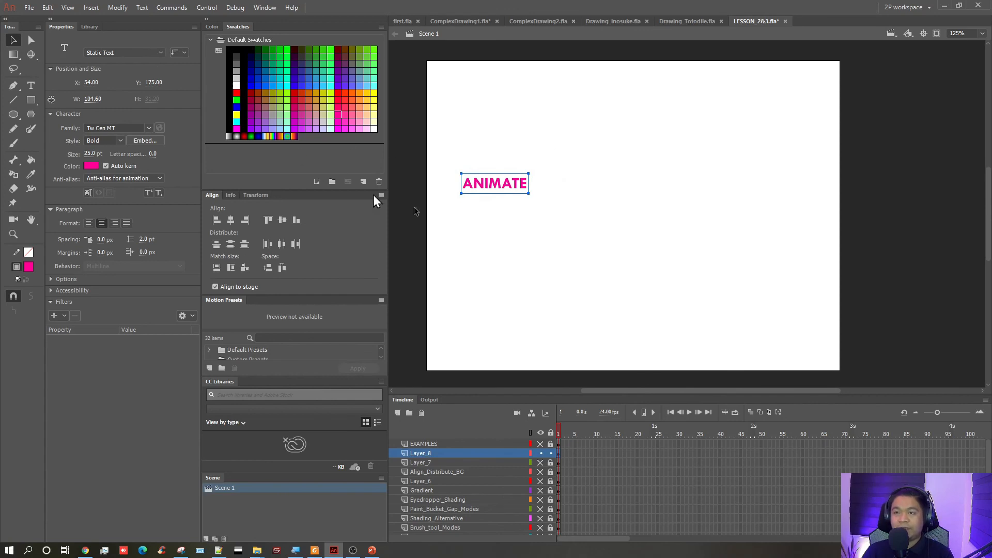
left_click_drag(485, 192, 577, 203)
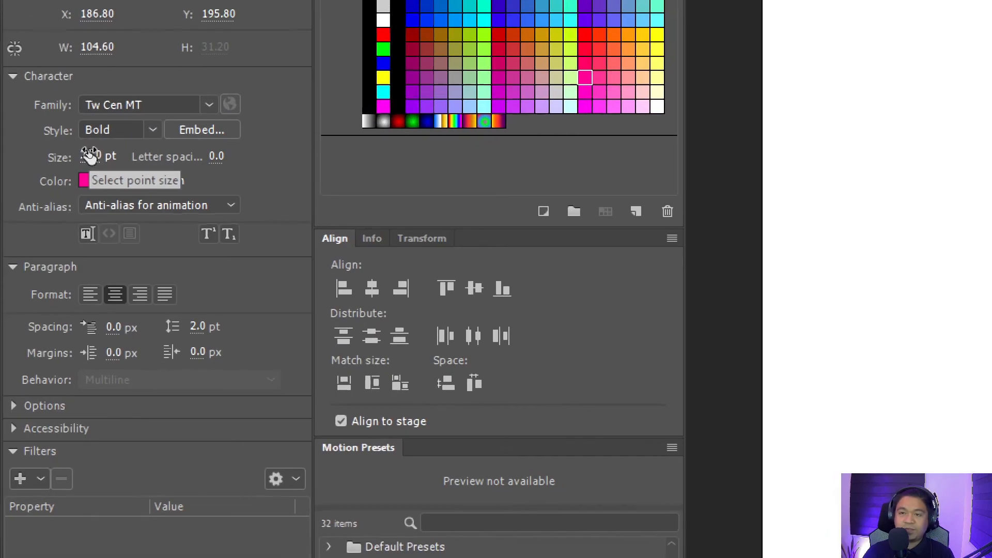
left_click_drag(89, 155, 178, 155)
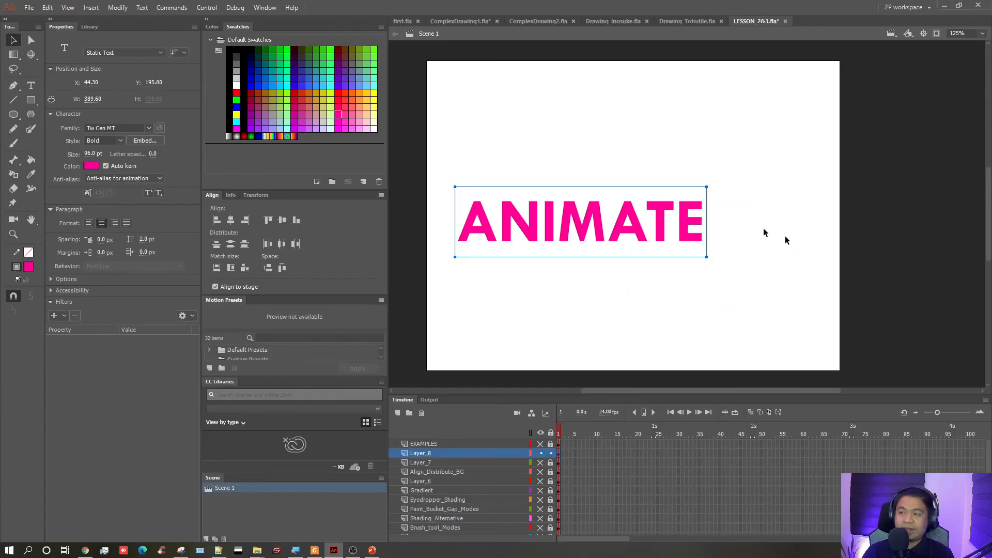
- Collapse the side panels and enlarge the ANIMATE text with Free Transform to about 495 px wide
left_click(206, 20)
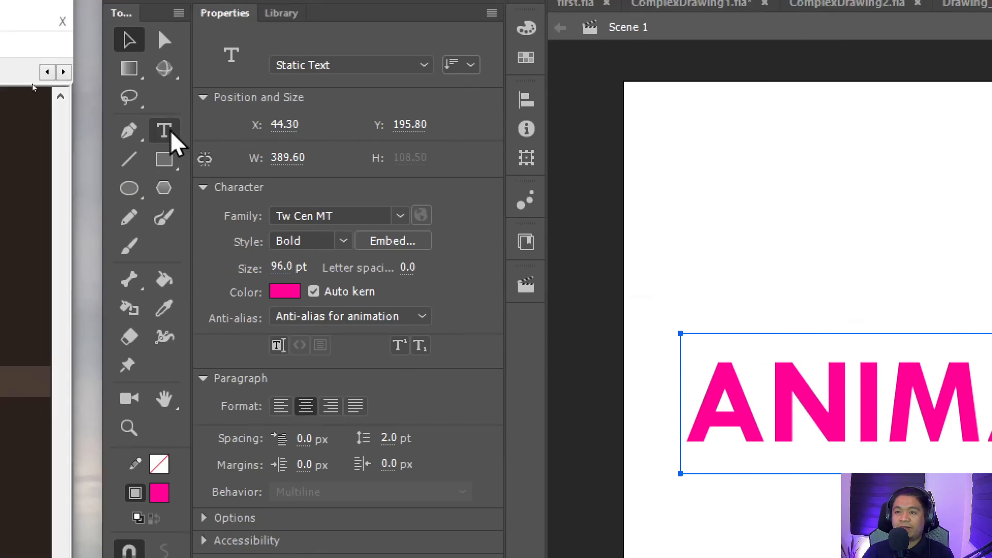
left_click(52, 62)
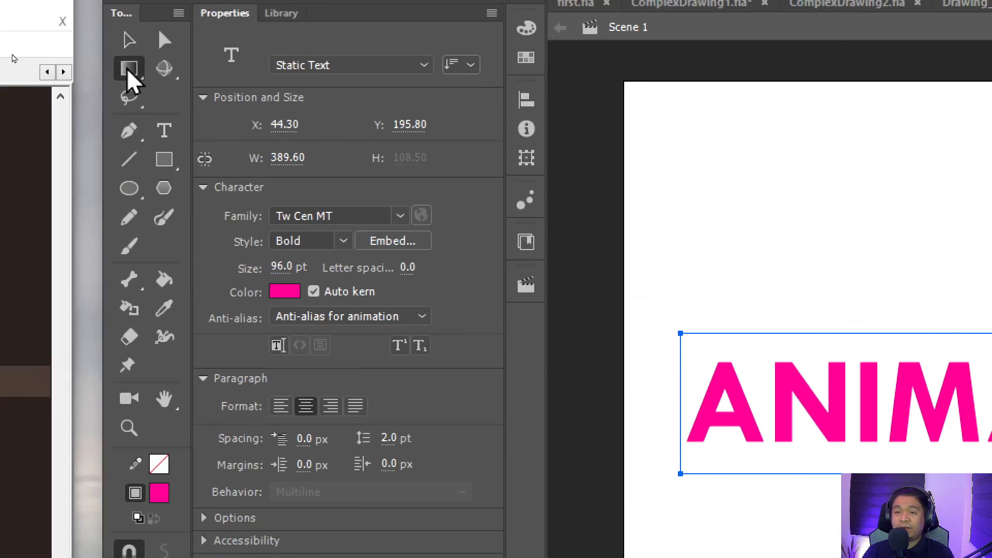
left_click(212, 67)
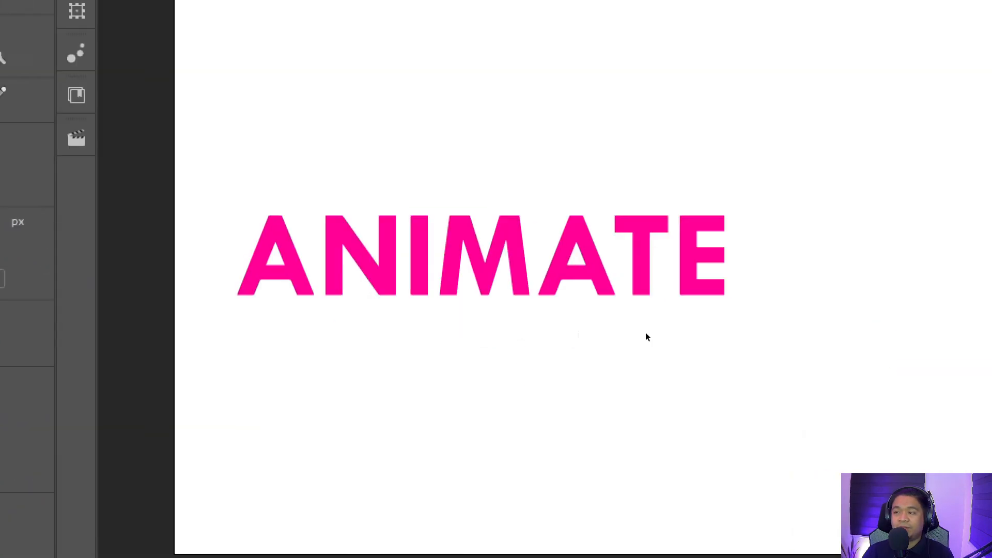
left_click(387, 256)
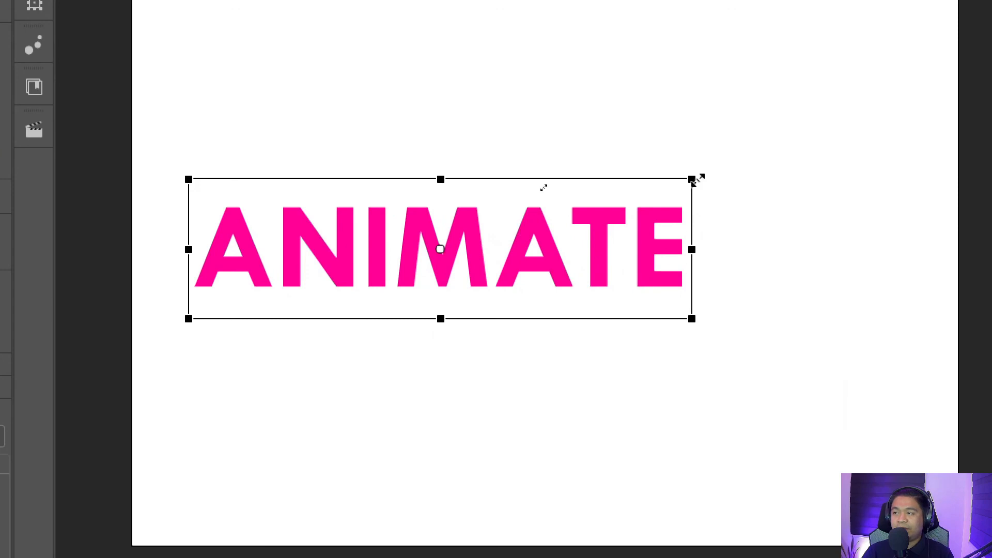
left_click_drag(696, 178, 762, 133)
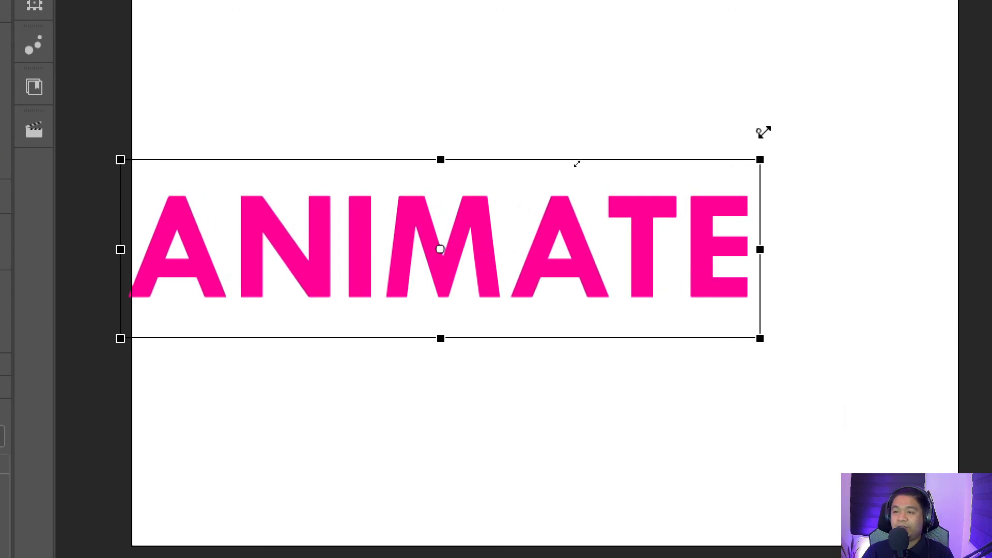
- Move the enlarged ANIMATE text fully onto the stage, placing it at about X 73.10
left_click_drag(534, 259, 621, 221)
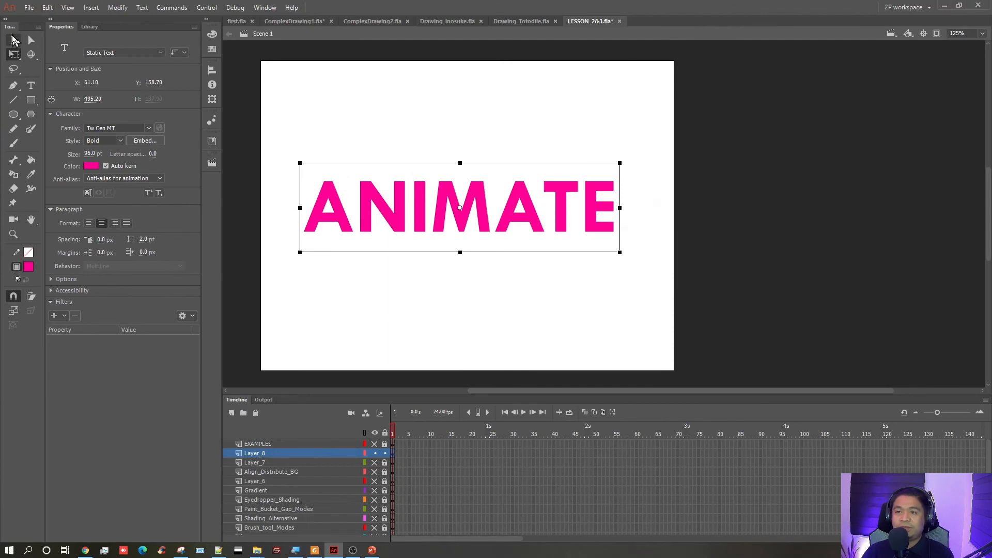
left_click(14, 41)
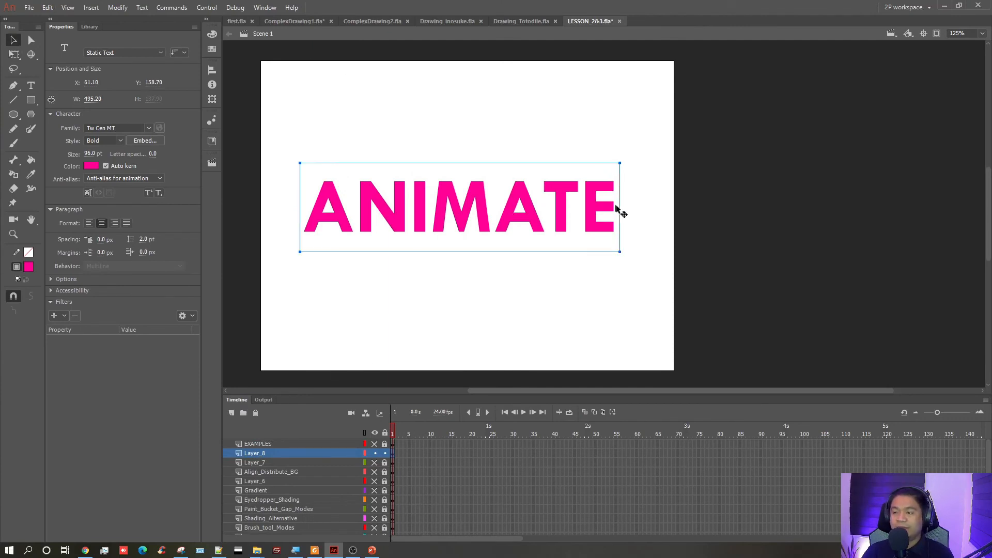
left_click_drag(531, 205, 539, 206)
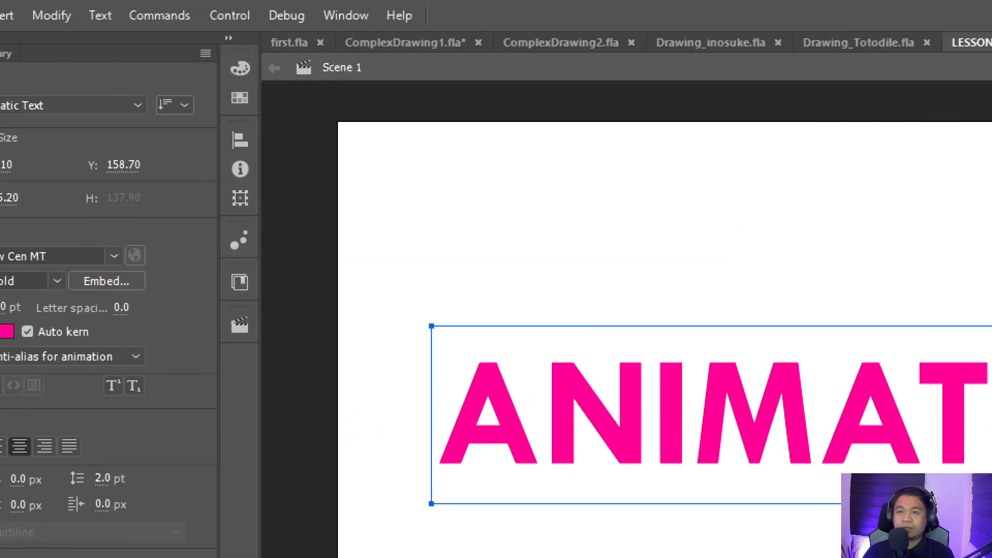
- Break the ANIMATE text apart into individual letters and deselect them
left_click(144, 24)
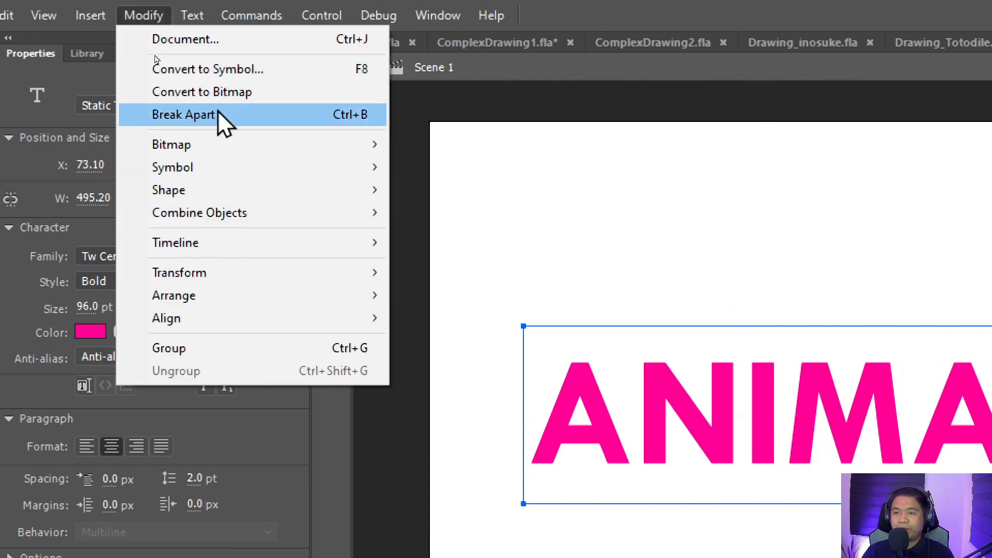
left_click(300, 118)
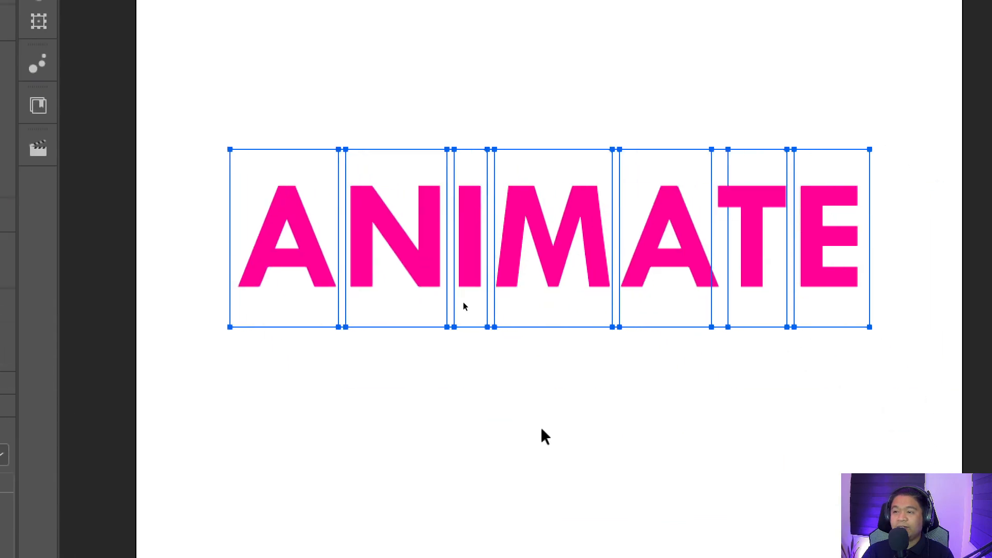
left_click(543, 435)
- Try moving the letters A, N and I separately, and undo those moves
left_click_drag(332, 287, 281, 178)
left_click_drag(370, 231, 309, 316)
left_click_drag(465, 237, 466, 140)
key("ctrl+z")
key("ctrl+z")
key("ctrl+z")
key("ctrl+z")
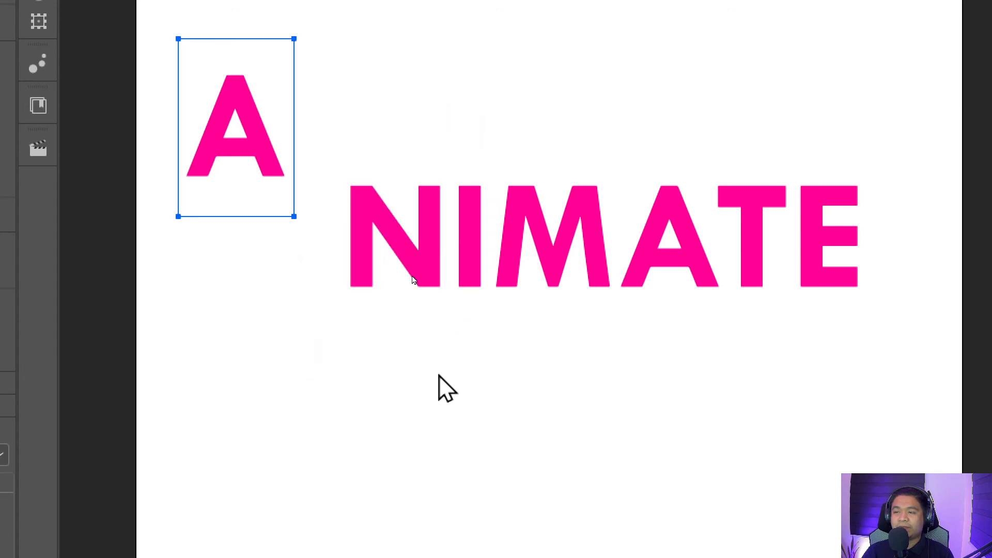
key("ctrl+z")
- Select all the ANIMATE letters and break them apart into editable shapes
left_click(216, 83)
left_click_drag(185, 74, 948, 382)
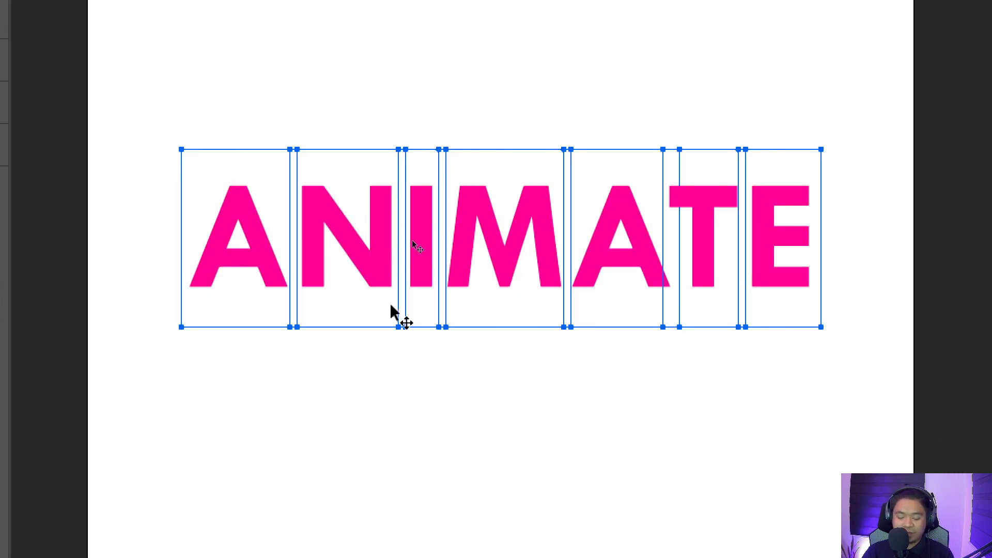
key("ctrl+b")
left_click(361, 280)
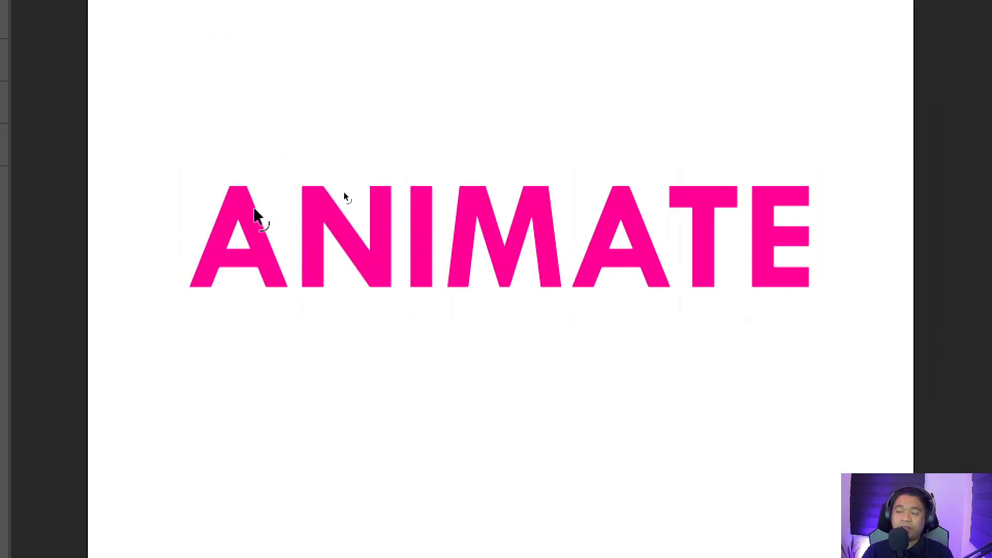
- Reshape the first three letters by widening the tops of A and N and slanting the I's right edge outward
left_click_drag(231, 186, 339, 187)
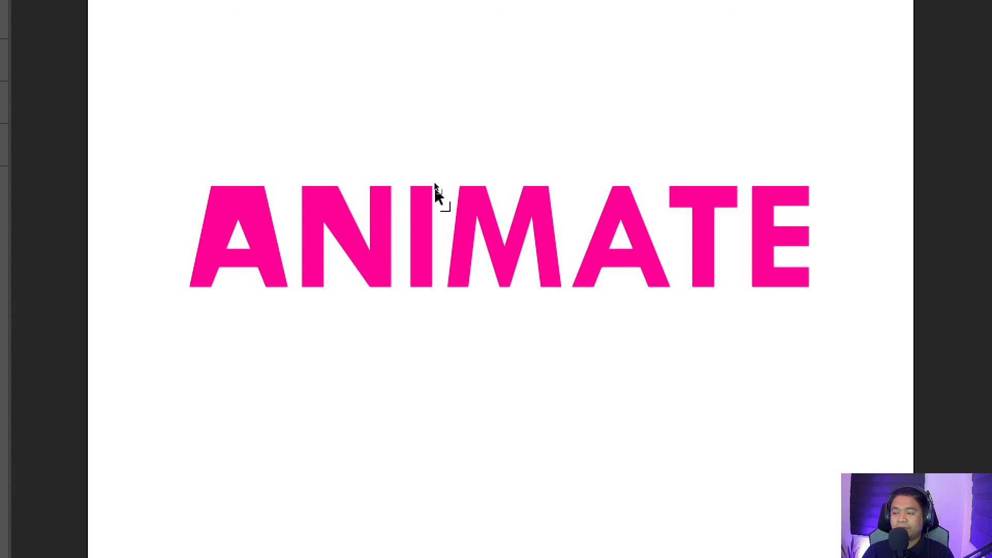
left_click_drag(432, 186, 447, 186)
left_click_drag(468, 287, 489, 287)
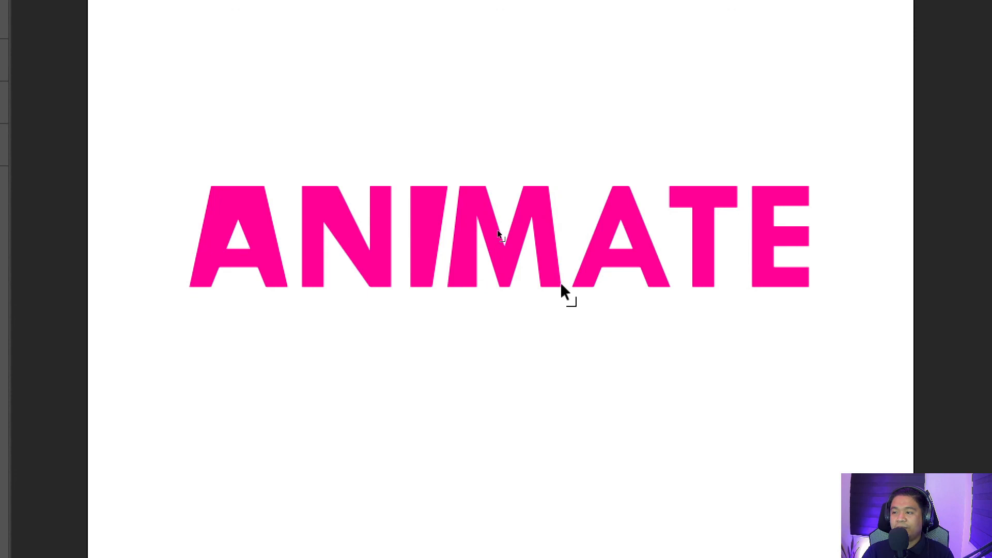
- Slant the M's right edge, extend the second A's left corners outward and pull its lower right corner inward
left_click_drag(560, 288, 549, 287)
left_click_drag(549, 187, 596, 187)
left_click_drag(573, 287, 566, 288)
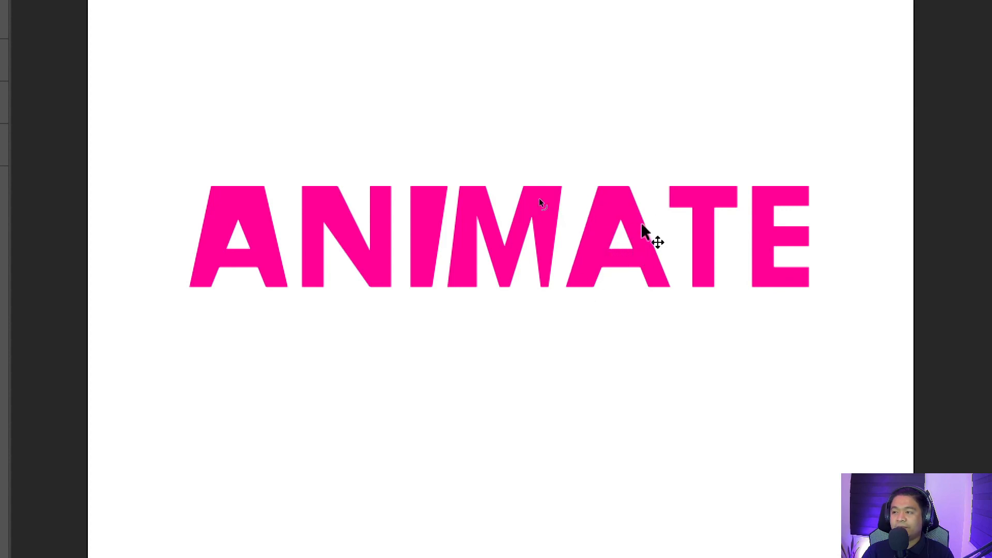
left_click_drag(669, 287, 663, 287)
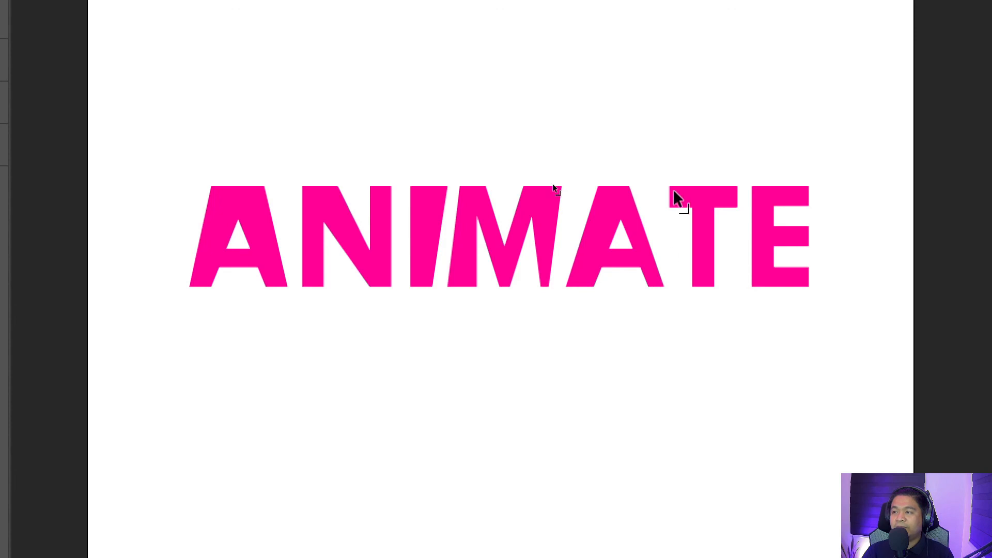
- Extend the T's upper and lower left corners outward and slant the E's left edge by widening its base
left_click_drag(663, 189, 656, 190)
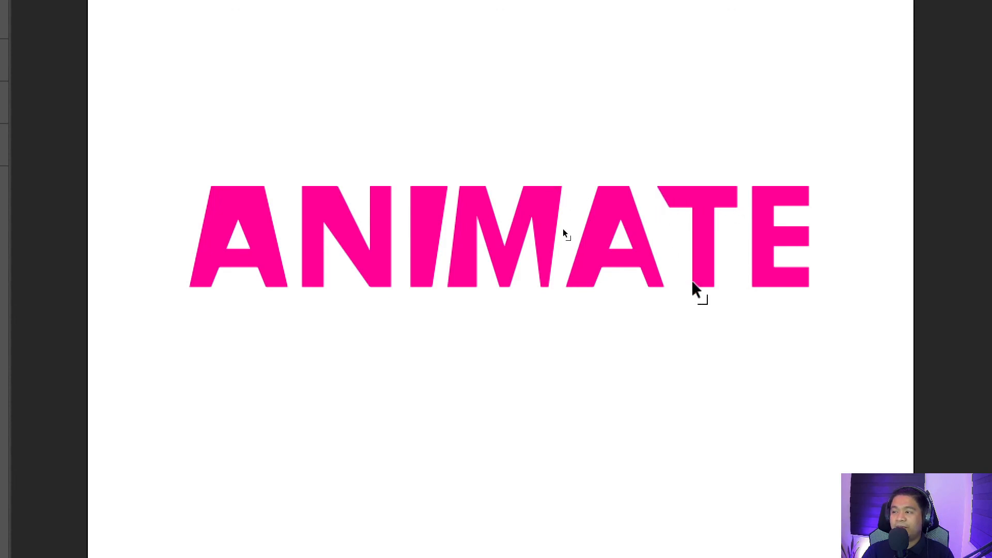
left_click_drag(684, 287, 675, 287)
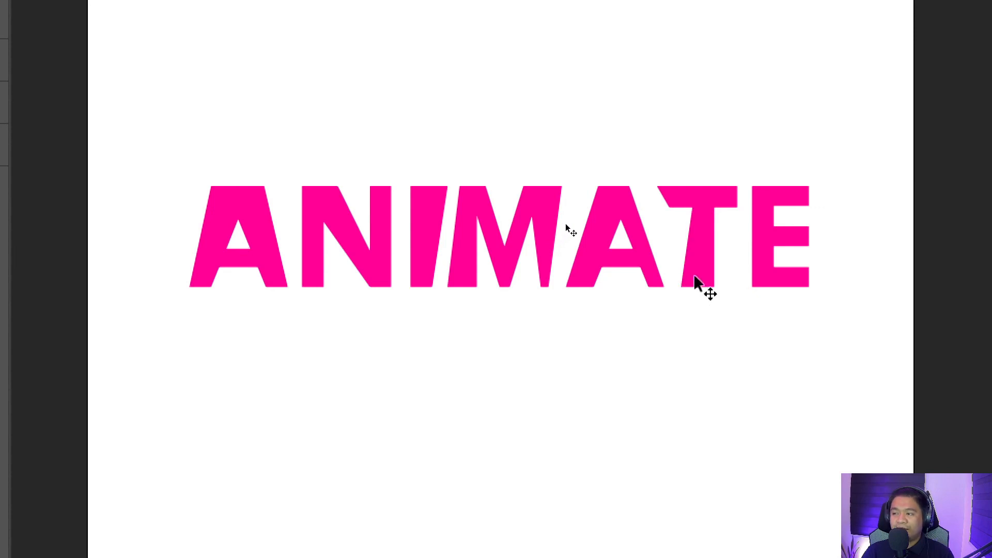
left_click_drag(749, 288, 691, 288)
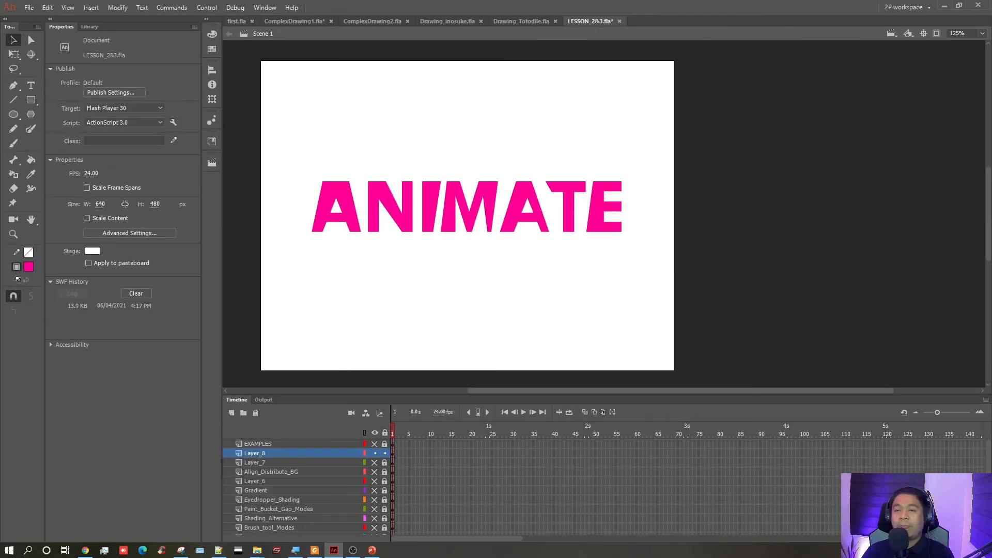
- Hide and lock Layer_8, and make the EXAMPLES layer visible and unlocked
left_click_drag(347, 123, 345, 136)
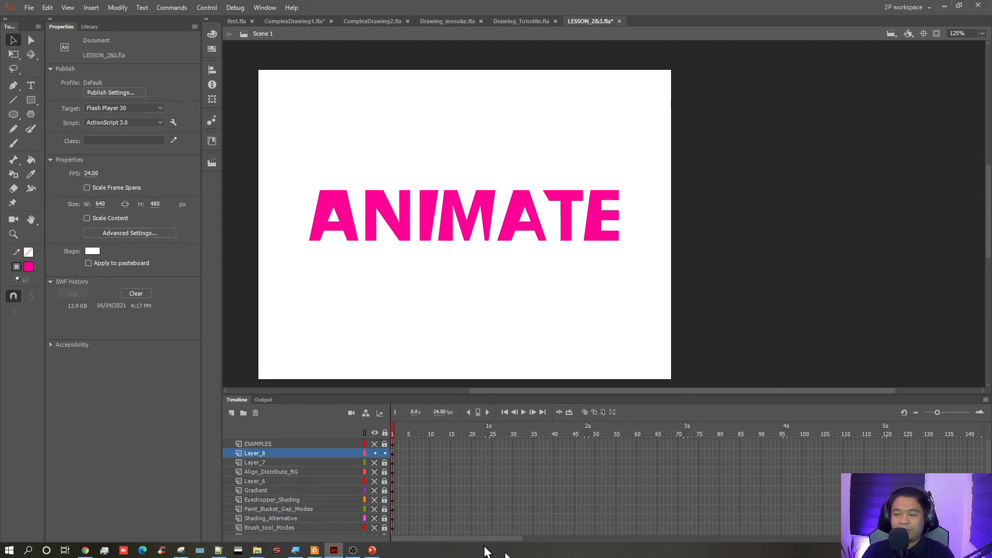
left_click(375, 453)
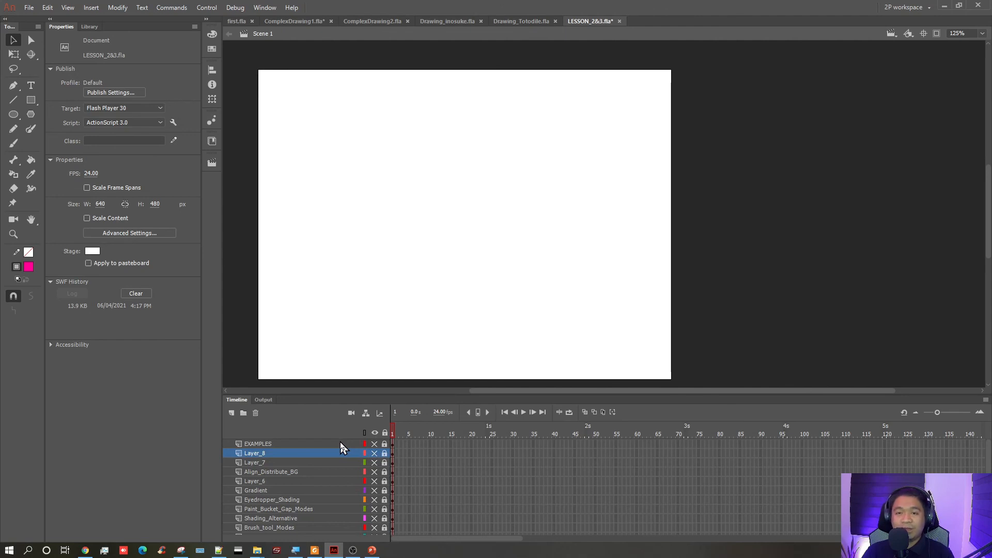
left_click(374, 444)
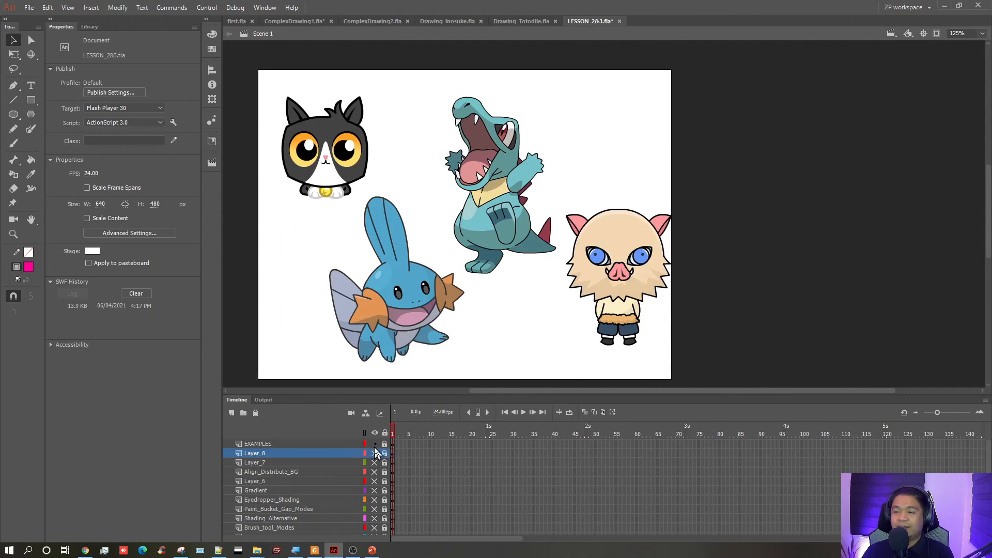
left_click(385, 444)
left_click_drag(304, 265, 299, 238)
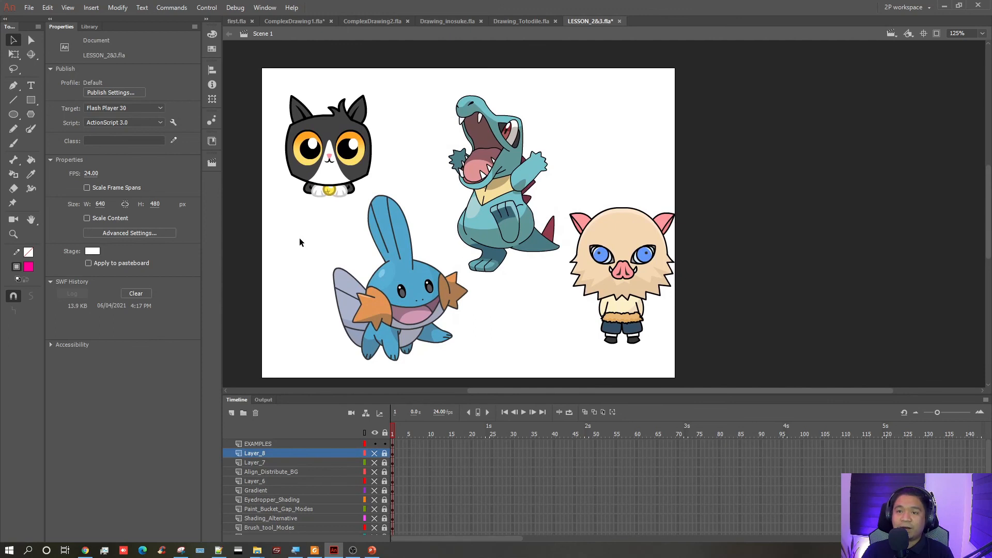
- Save the document and make the EXAMPLES layer active with nothing selected on the stage
key("ctrl+s")
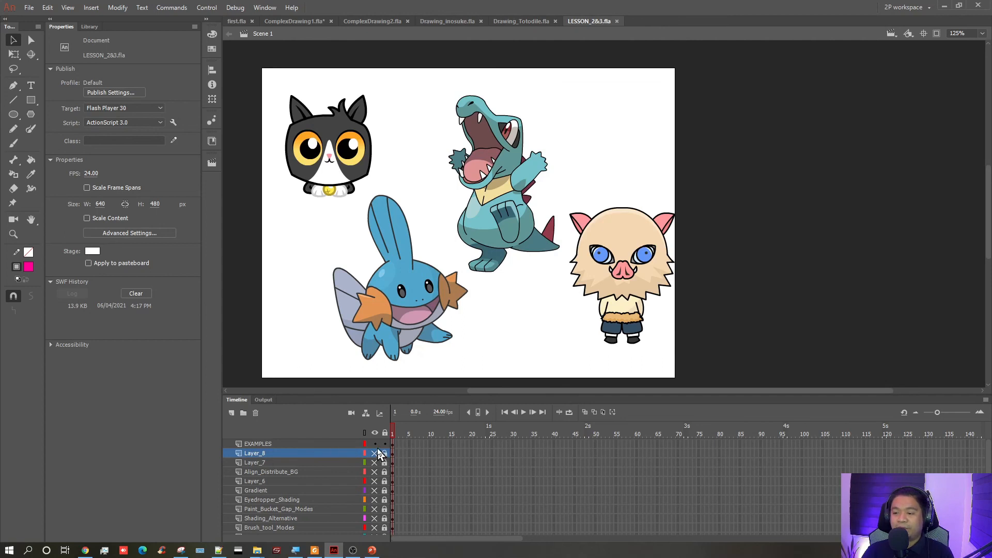
left_click(399, 281)
left_click(305, 260)
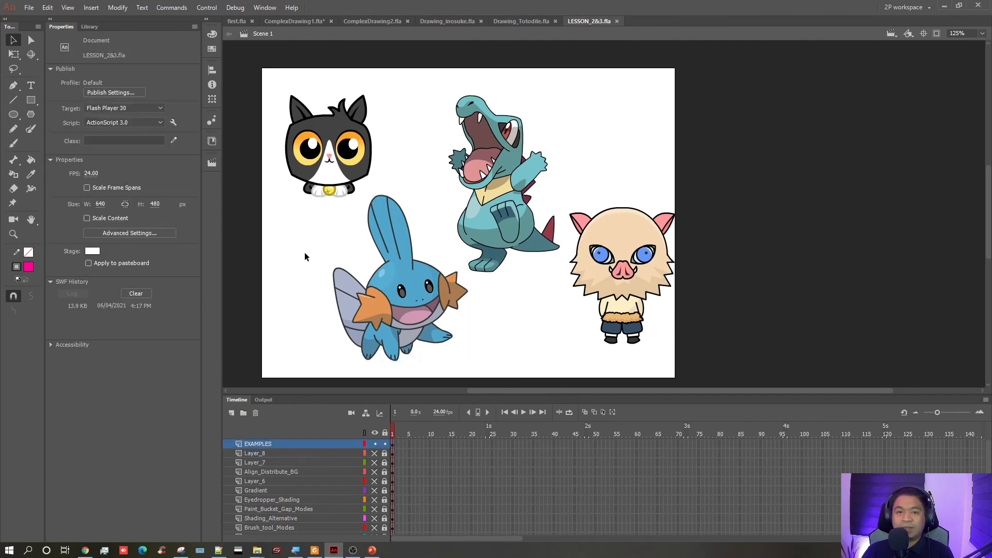